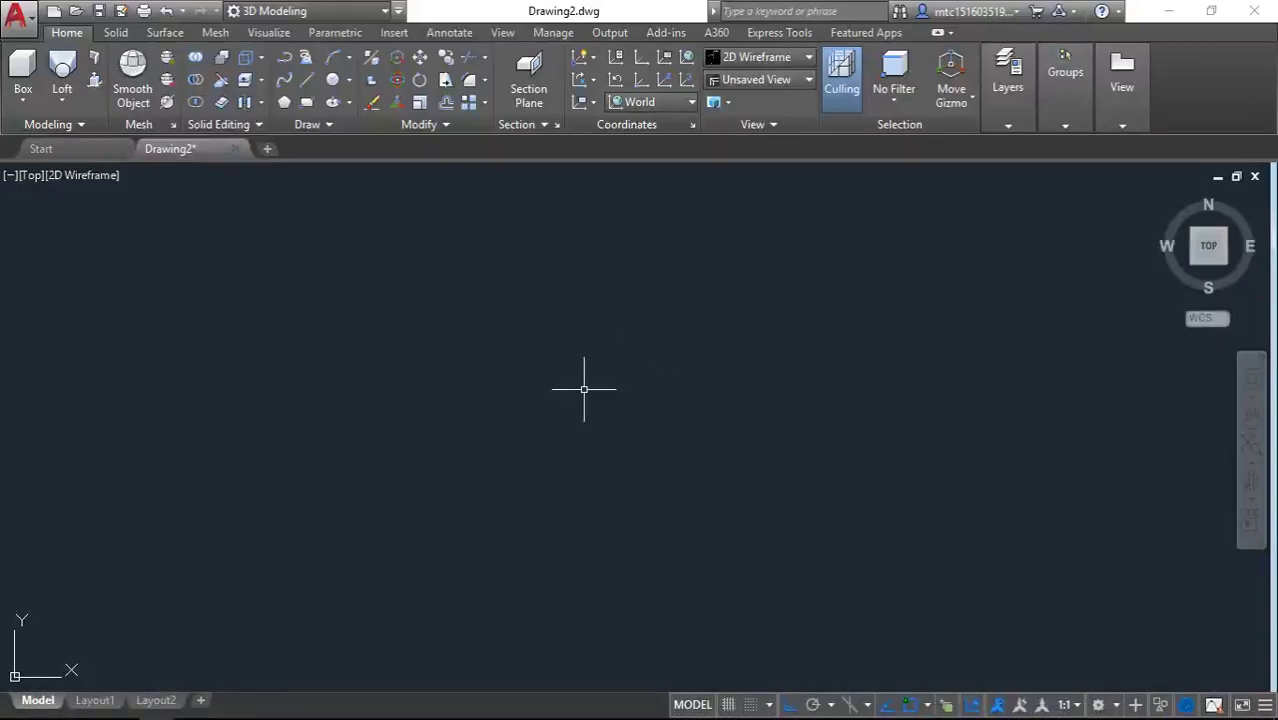
- Draw a circle of diameter 17.92 in the top view as the screw head outline
{"action": "type", "text": "c"}
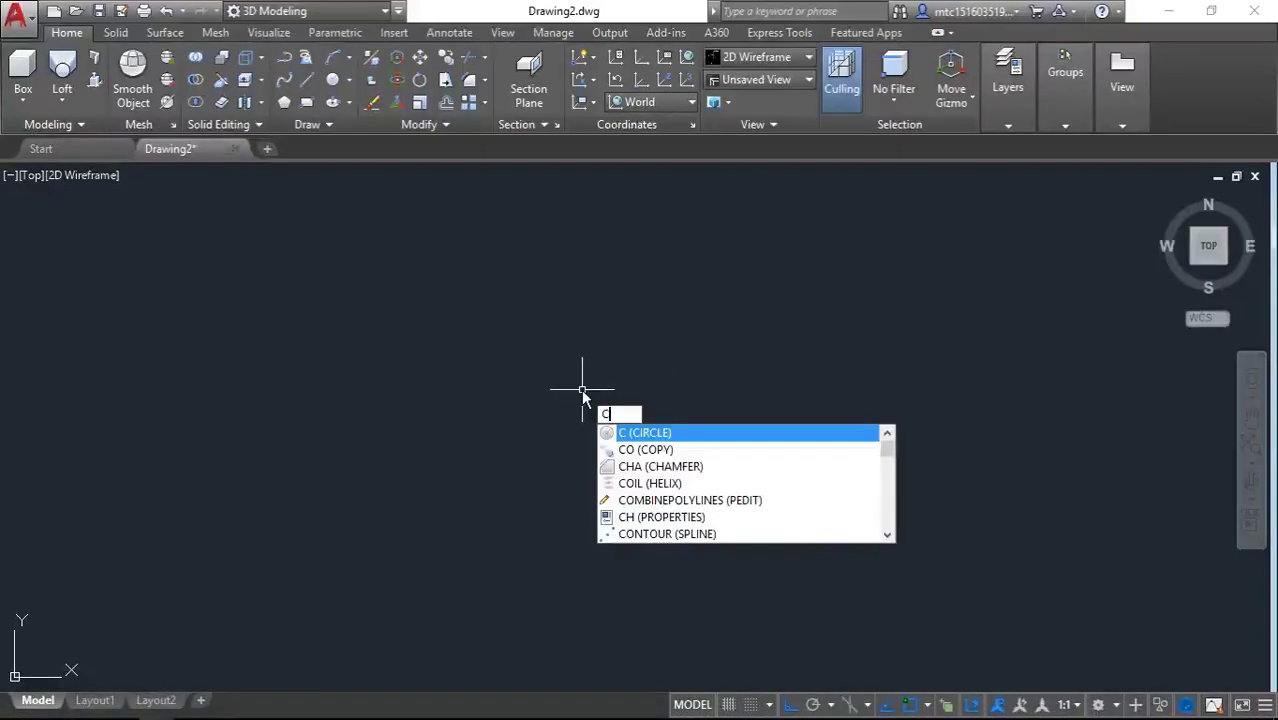
{"action": "key", "text": "Return"}
{"action": "left_click", "coordinate": [589, 388]}
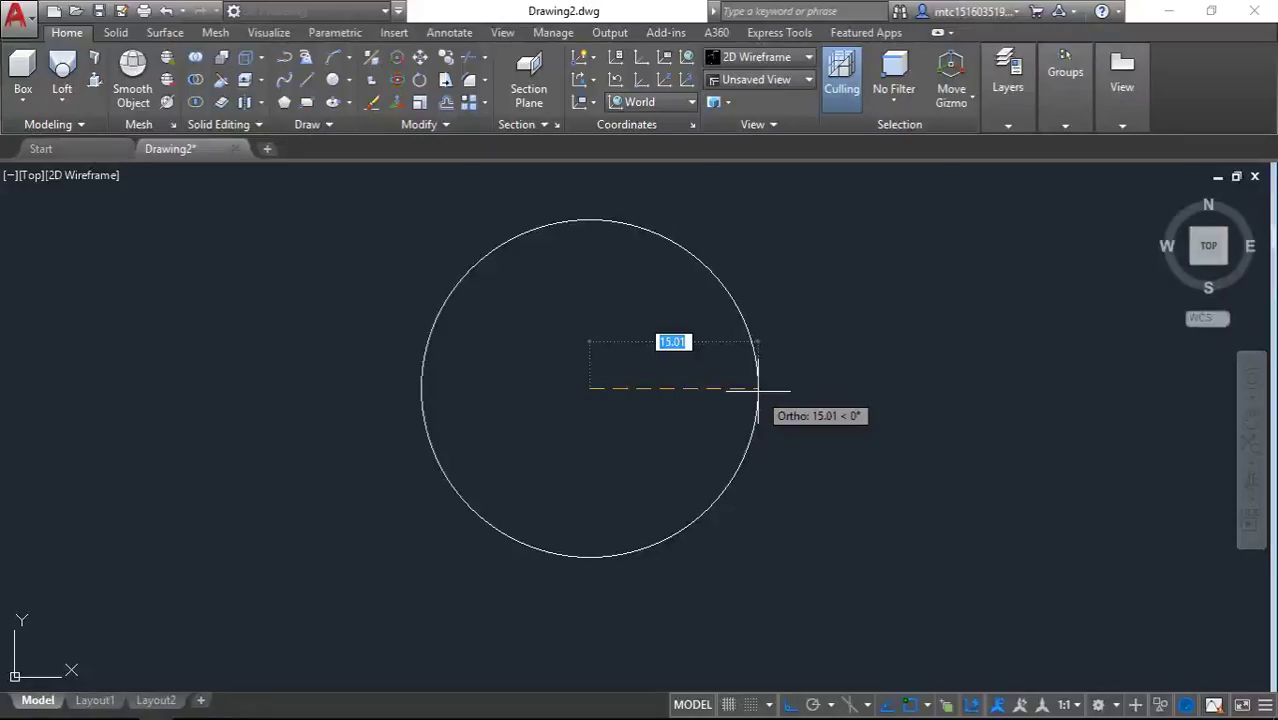
{"action": "type", "text": "d"}
{"action": "key", "text": "Return"}
{"action": "type", "text": "1"}
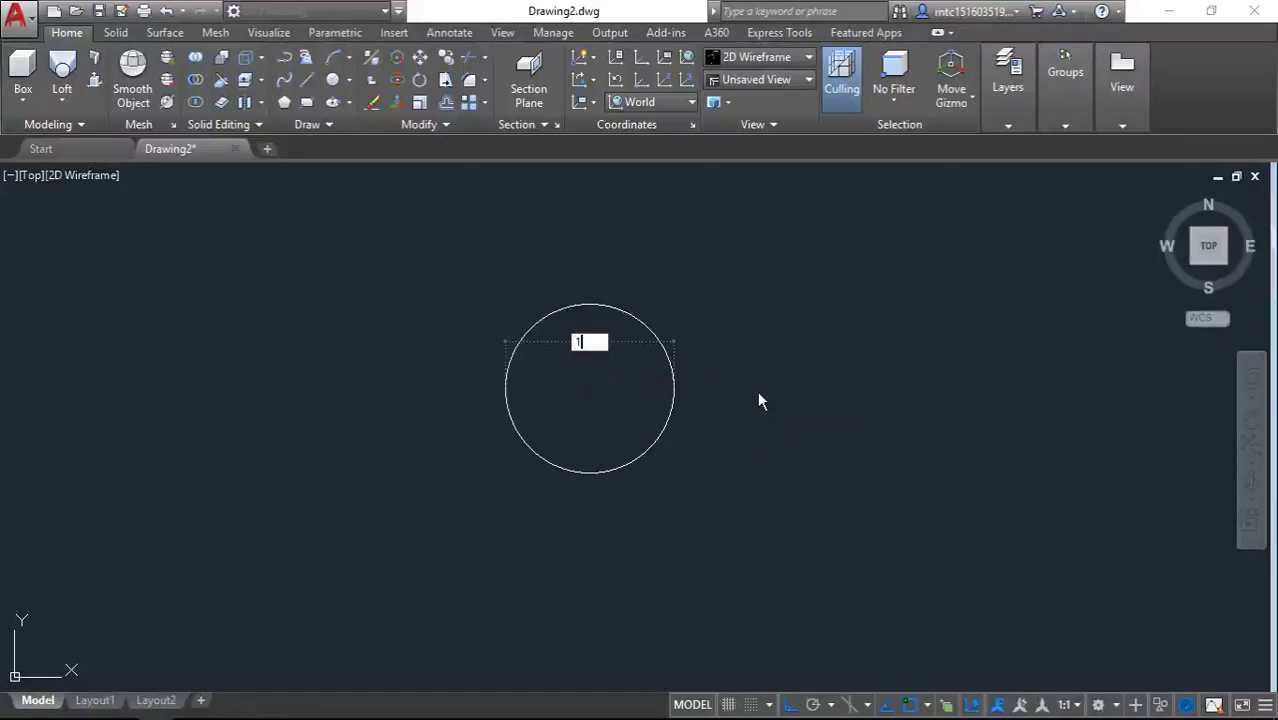
{"action": "type", "text": "7.92"}
{"action": "key", "text": "Return"}
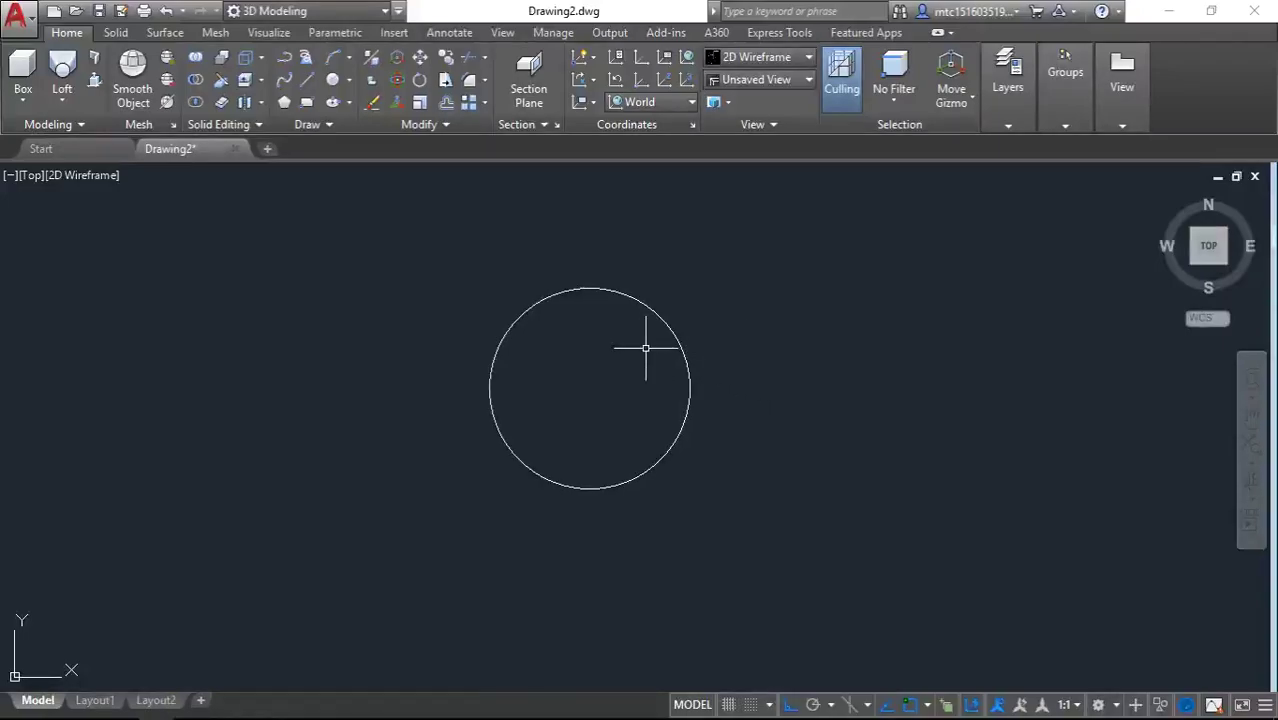
{"action": "scroll", "coordinate": [536, 358], "scroll_direction": "up", "scroll_amount": 2}
- Draw a six-sided polygon inscribed at radius 2.57, centred on the head circle's centre
{"action": "type", "text": "PO"}
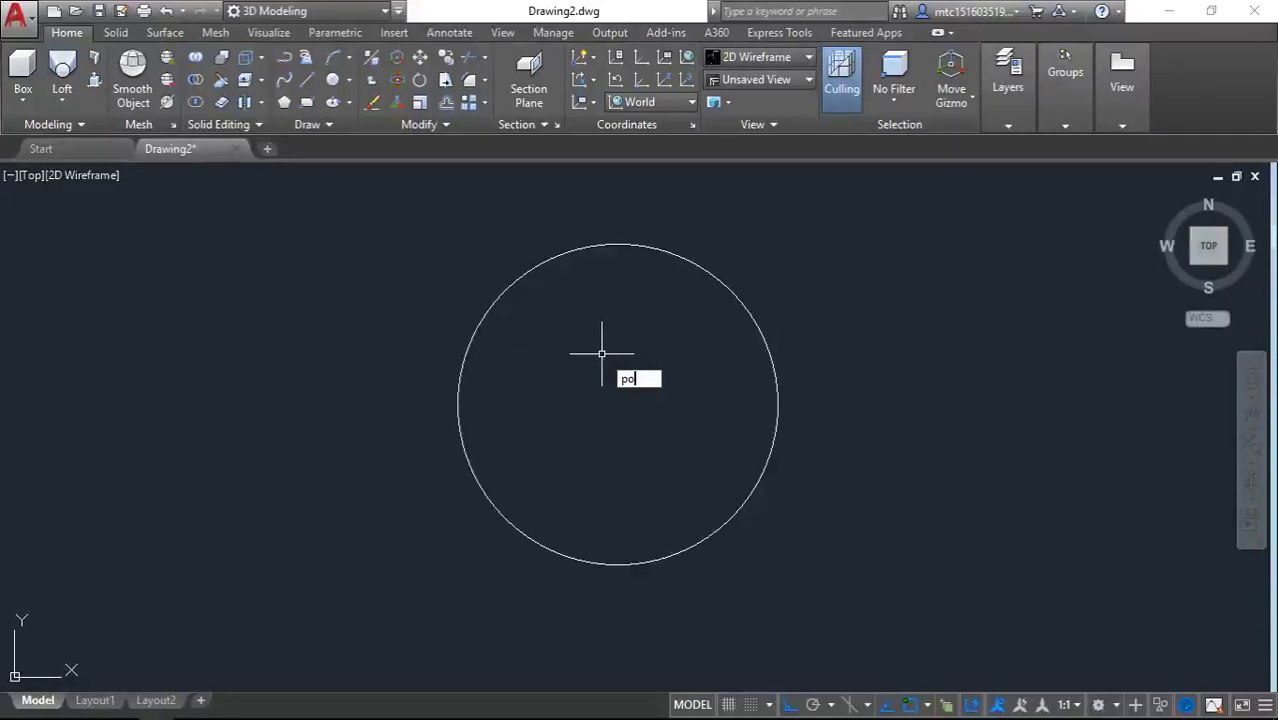
{"action": "type", "text": "L"}
{"action": "key", "text": "Return"}
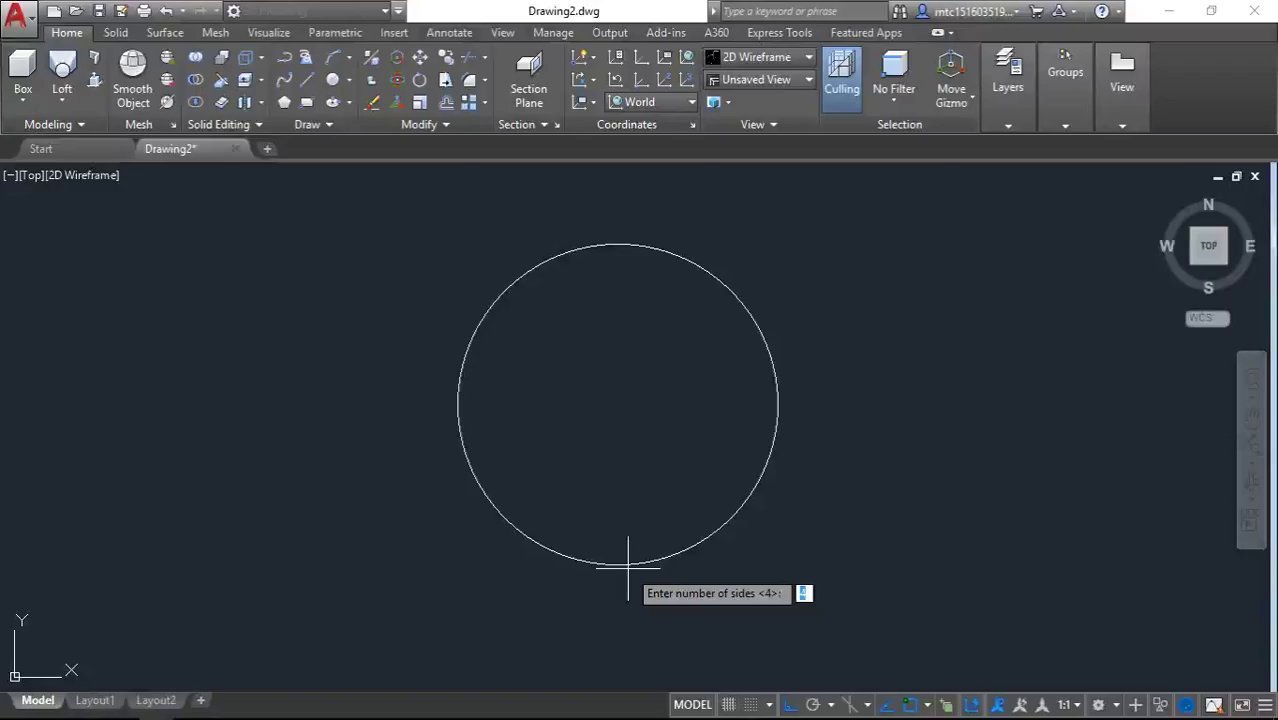
{"action": "key", "text": "Return"}
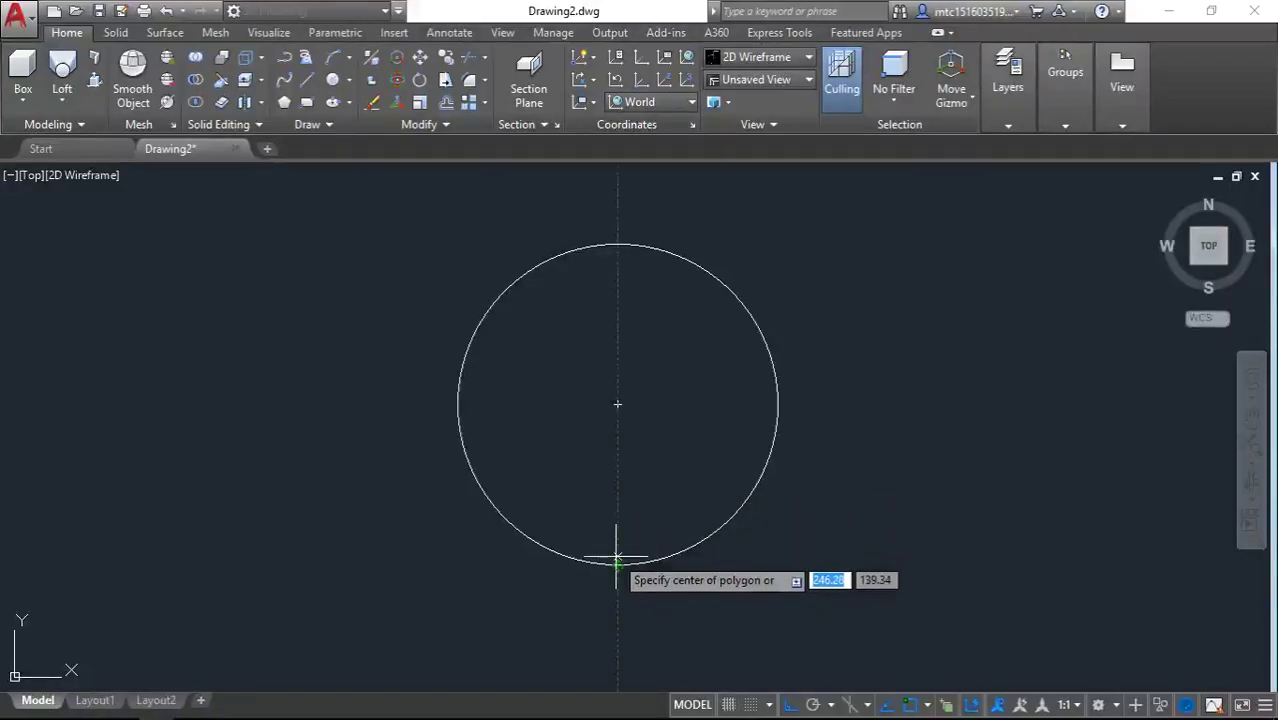
{"action": "left_click", "coordinate": [617, 404]}
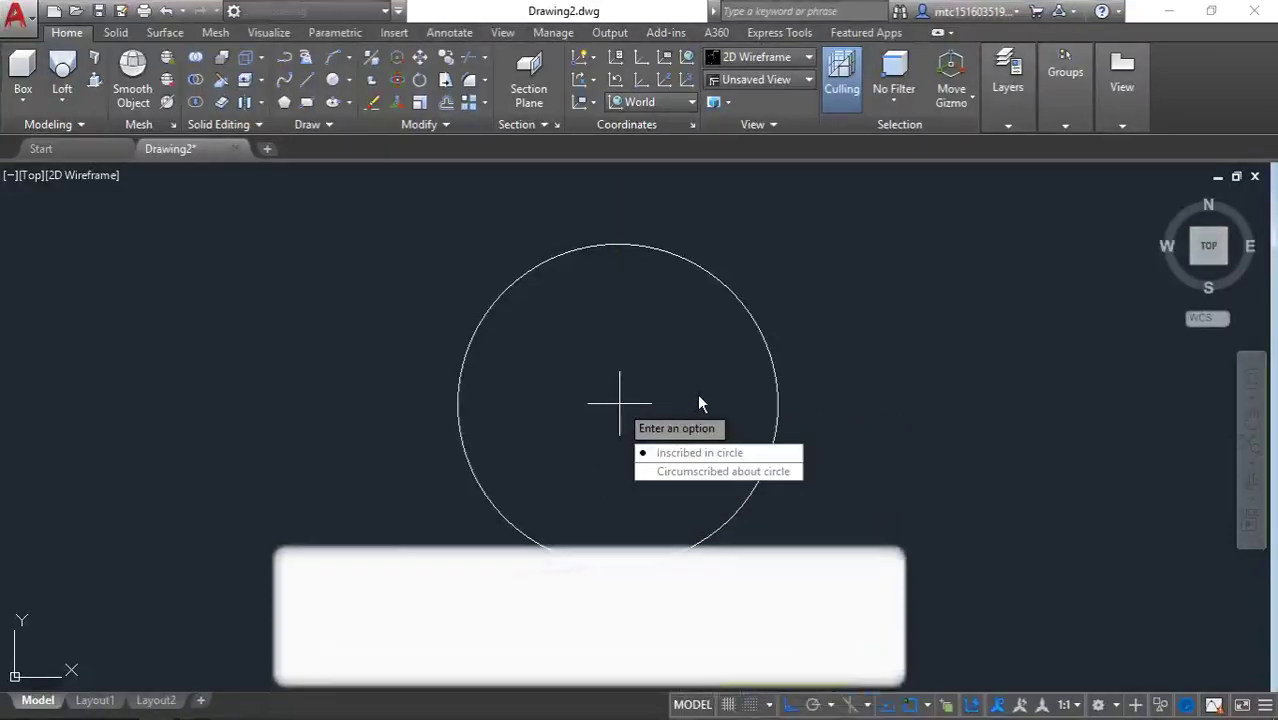
{"action": "key", "text": "Down"}
{"action": "key", "text": "Return"}
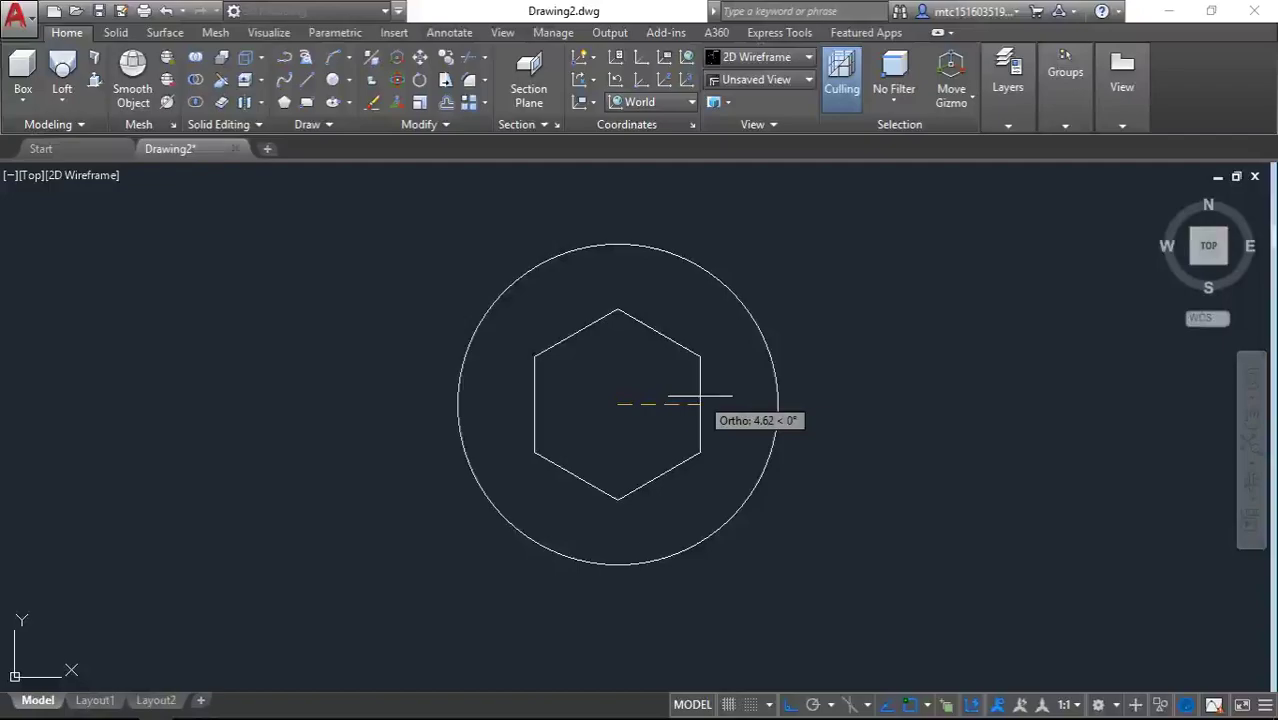
{"action": "type", "text": "2.5"}
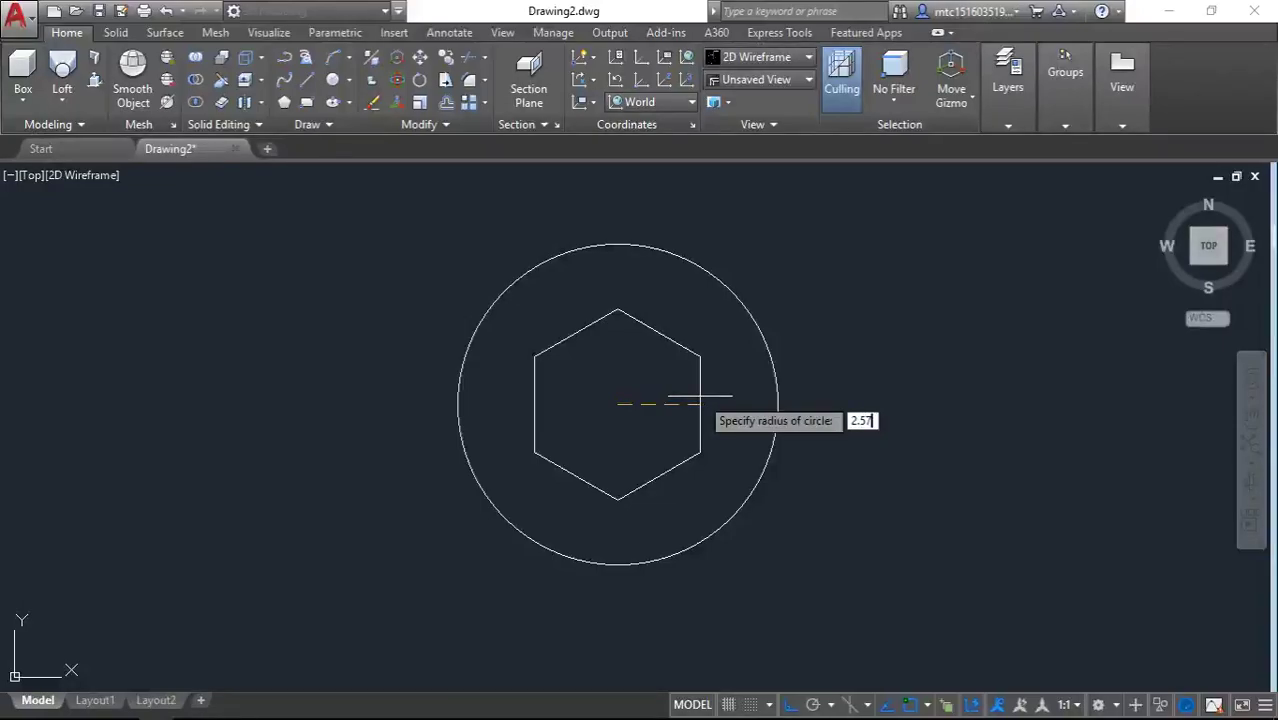
{"action": "key", "text": "Return"}
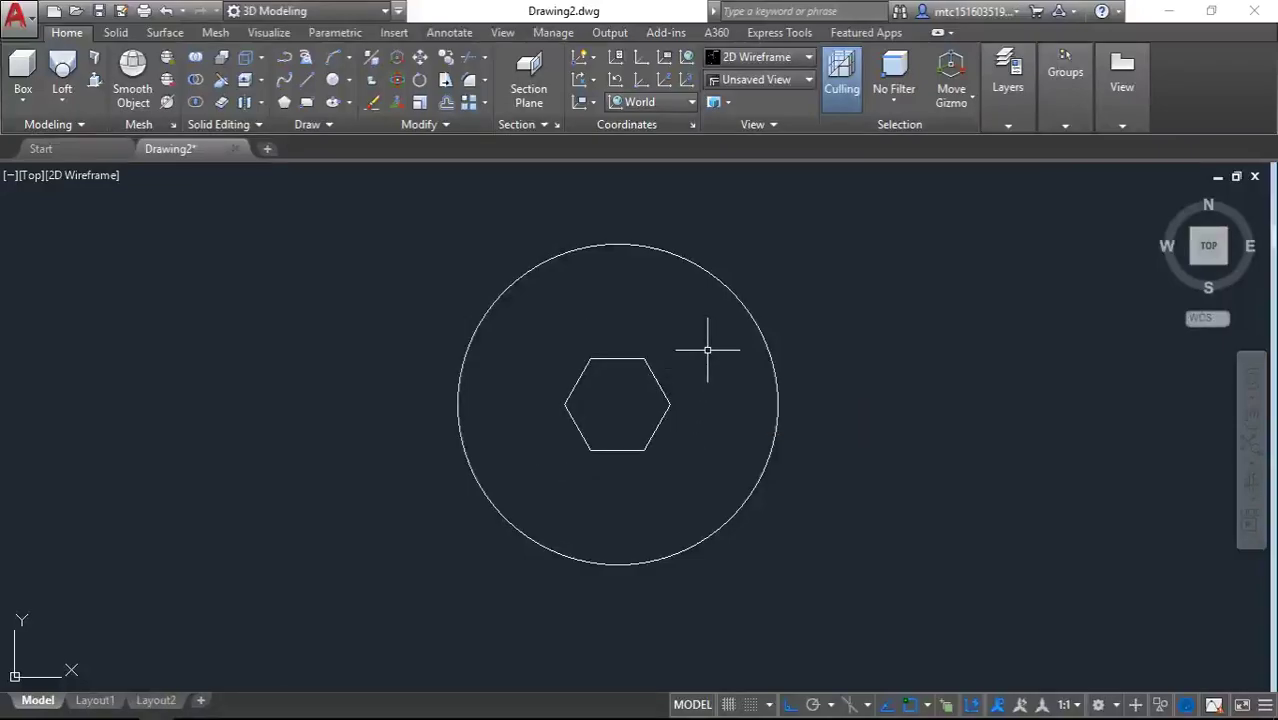
- Draw a diameter-8 circle centred on the hexagon
{"action": "type", "text": "c"}
{"action": "key", "text": "Return"}
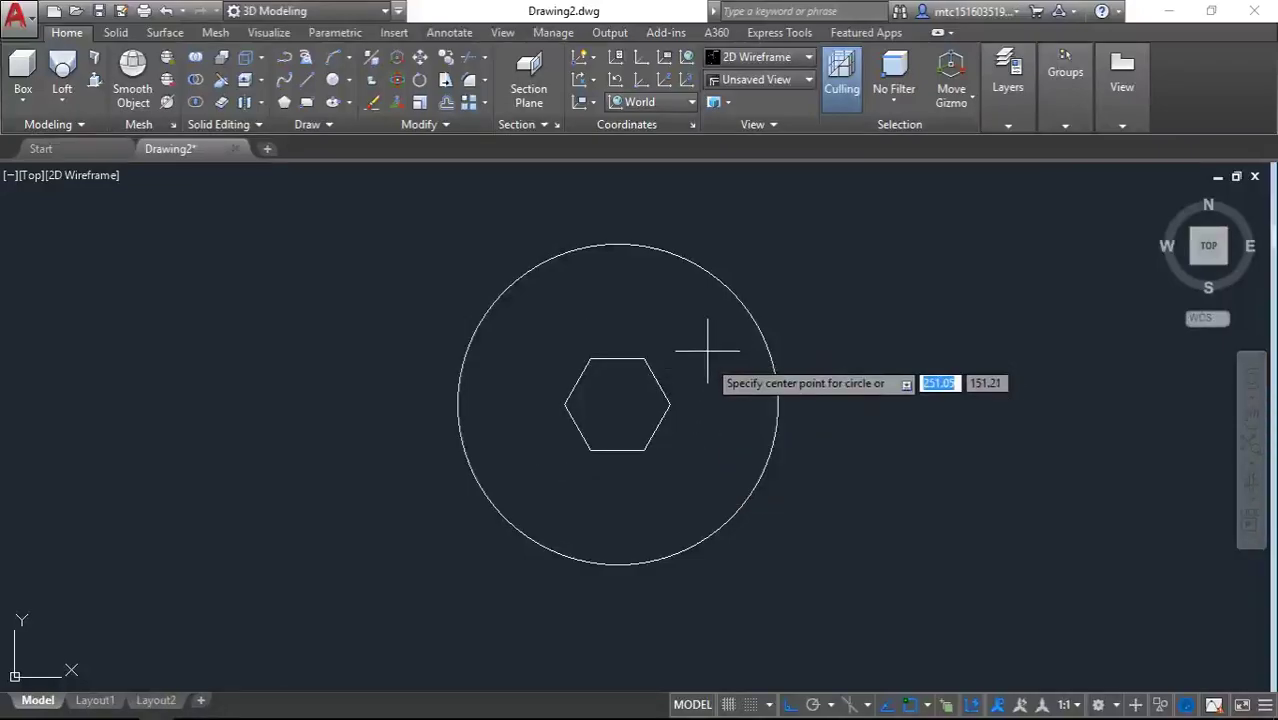
{"action": "left_click", "coordinate": [626, 407]}
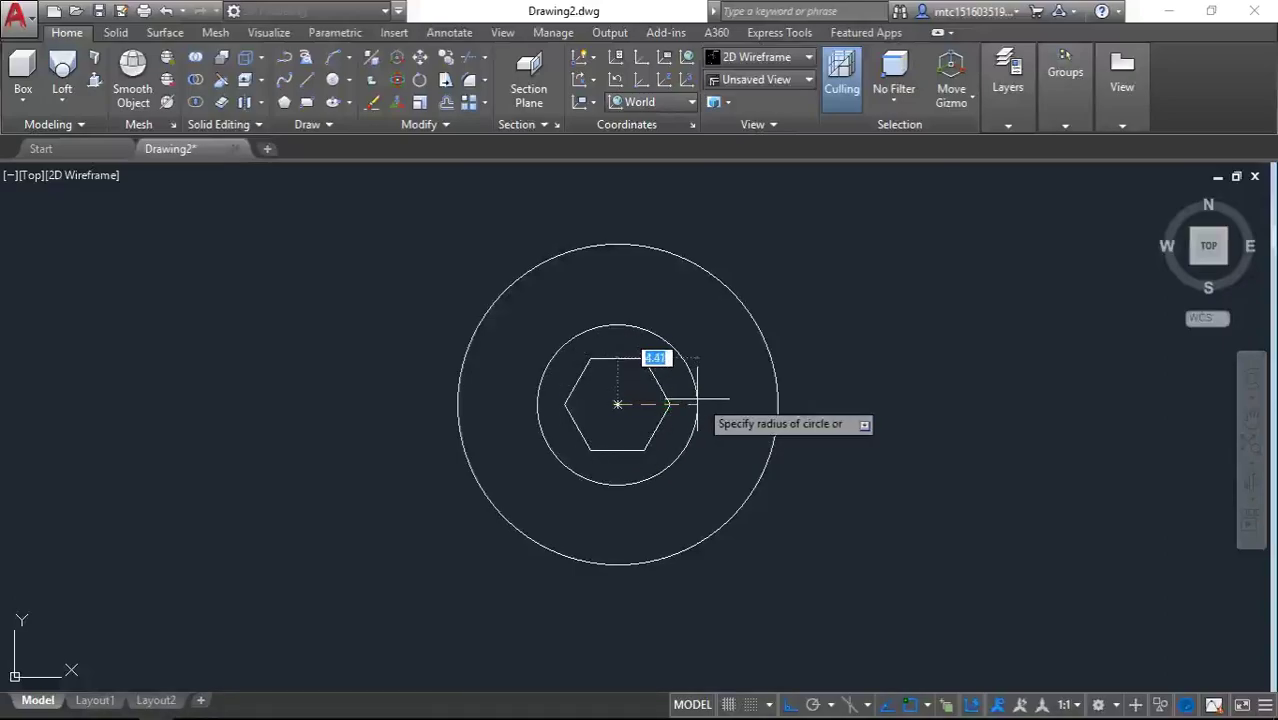
{"action": "type", "text": "d"}
{"action": "key", "text": "Return"}
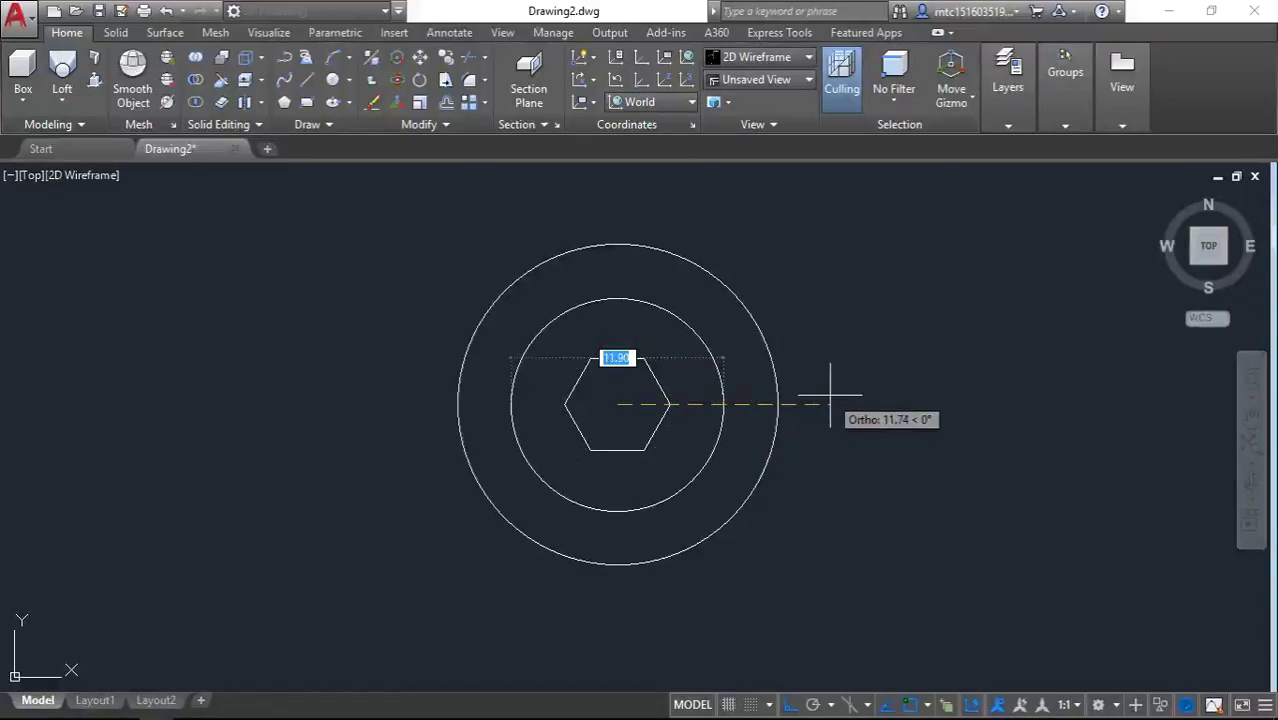
{"action": "type", "text": "8"}
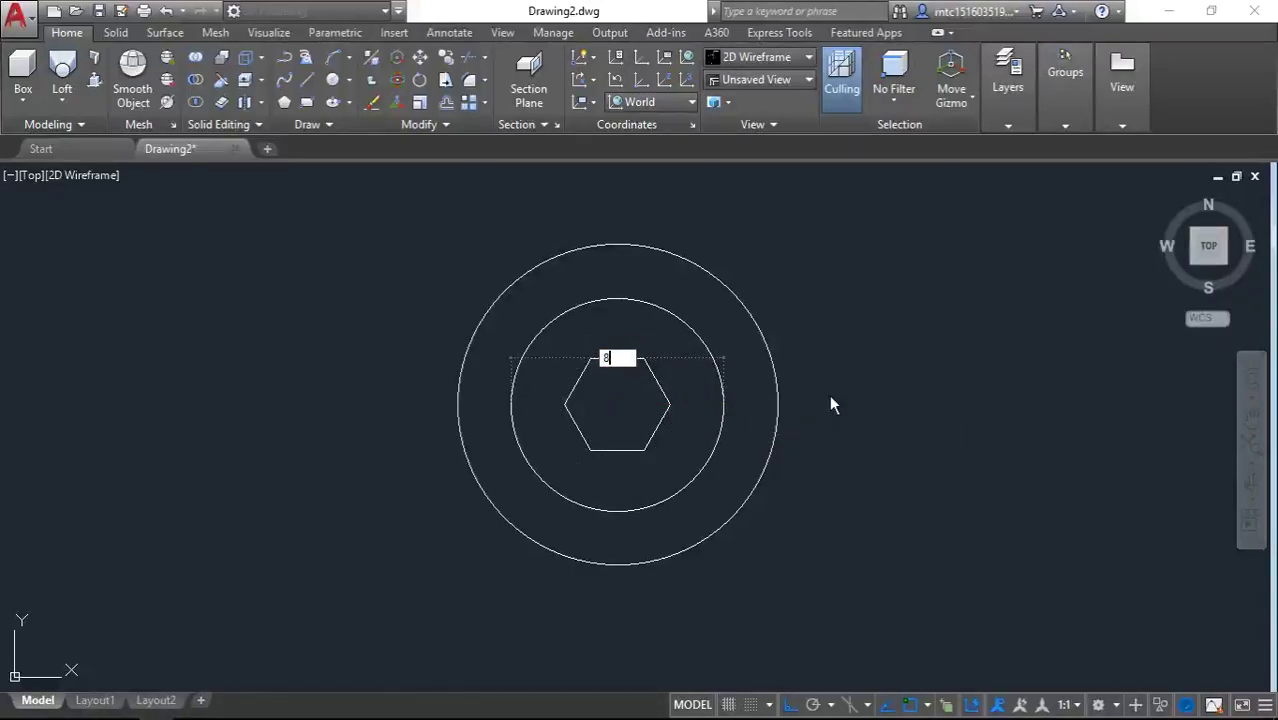
{"action": "key", "text": "Return"}
- Draw a small radius-1 circle at the same hexagon centre
{"action": "type", "text": "c"}
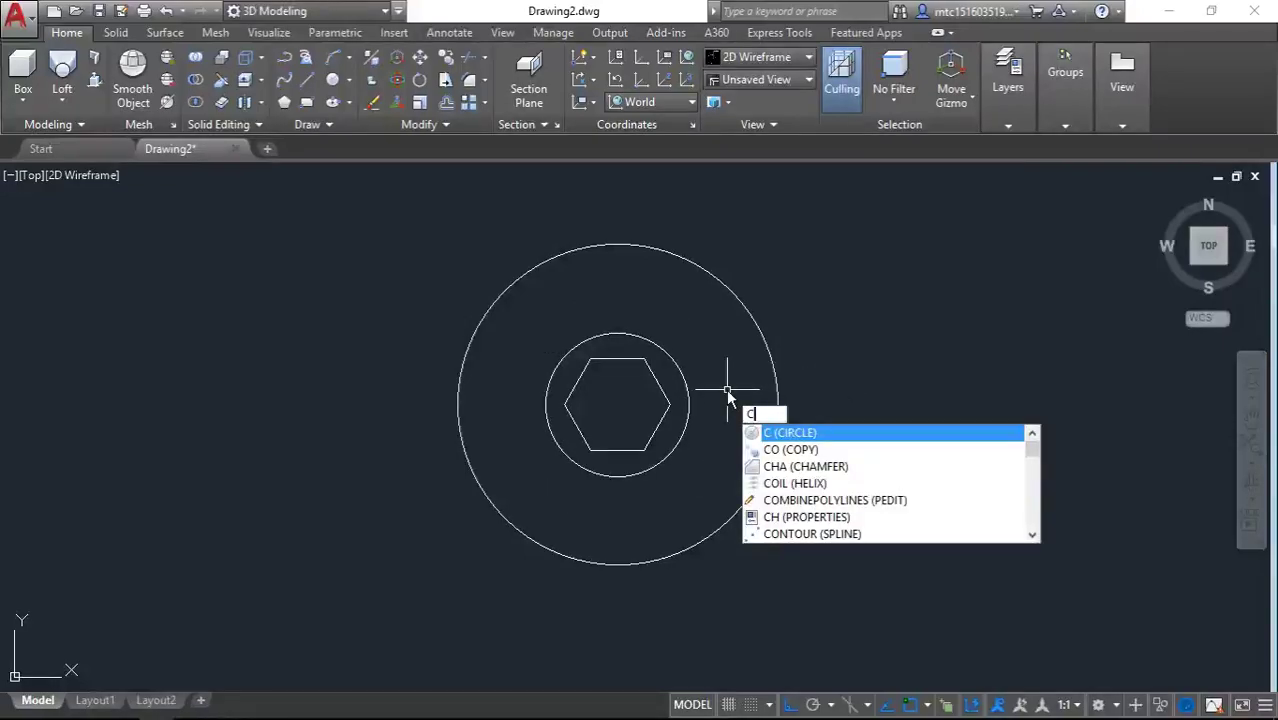
{"action": "key", "text": "Return"}
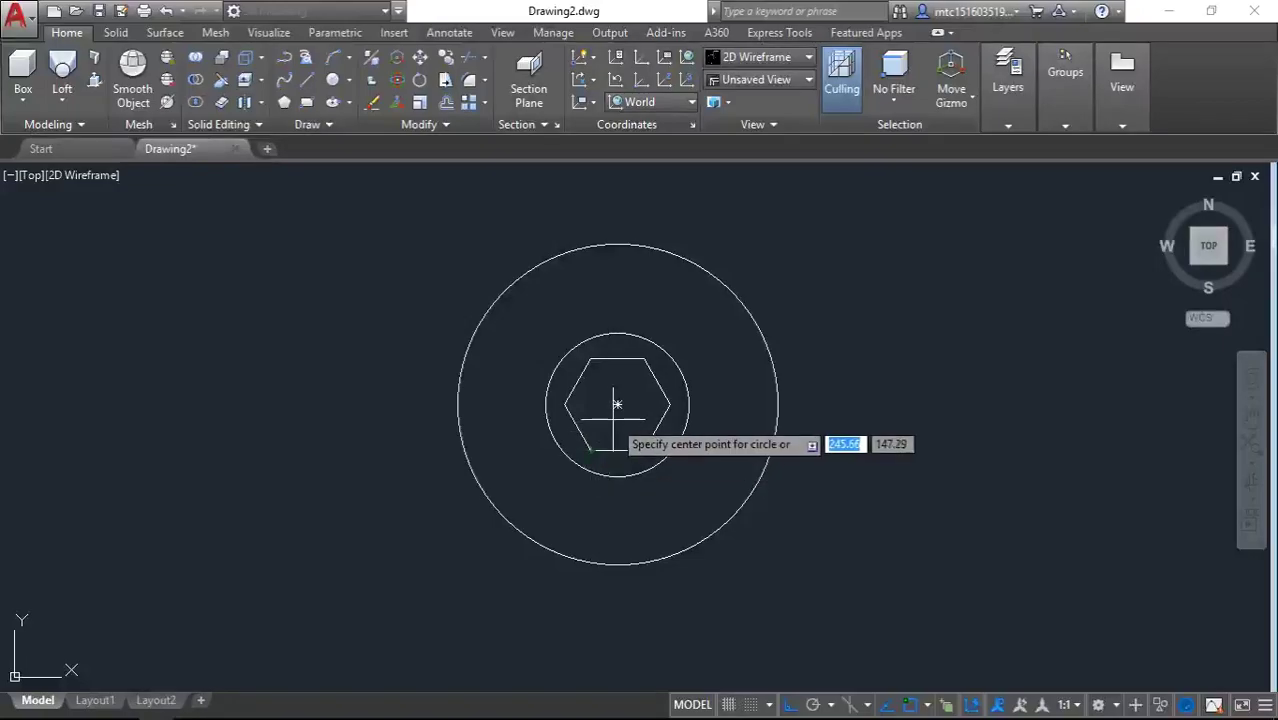
{"action": "left_click", "coordinate": [617, 404]}
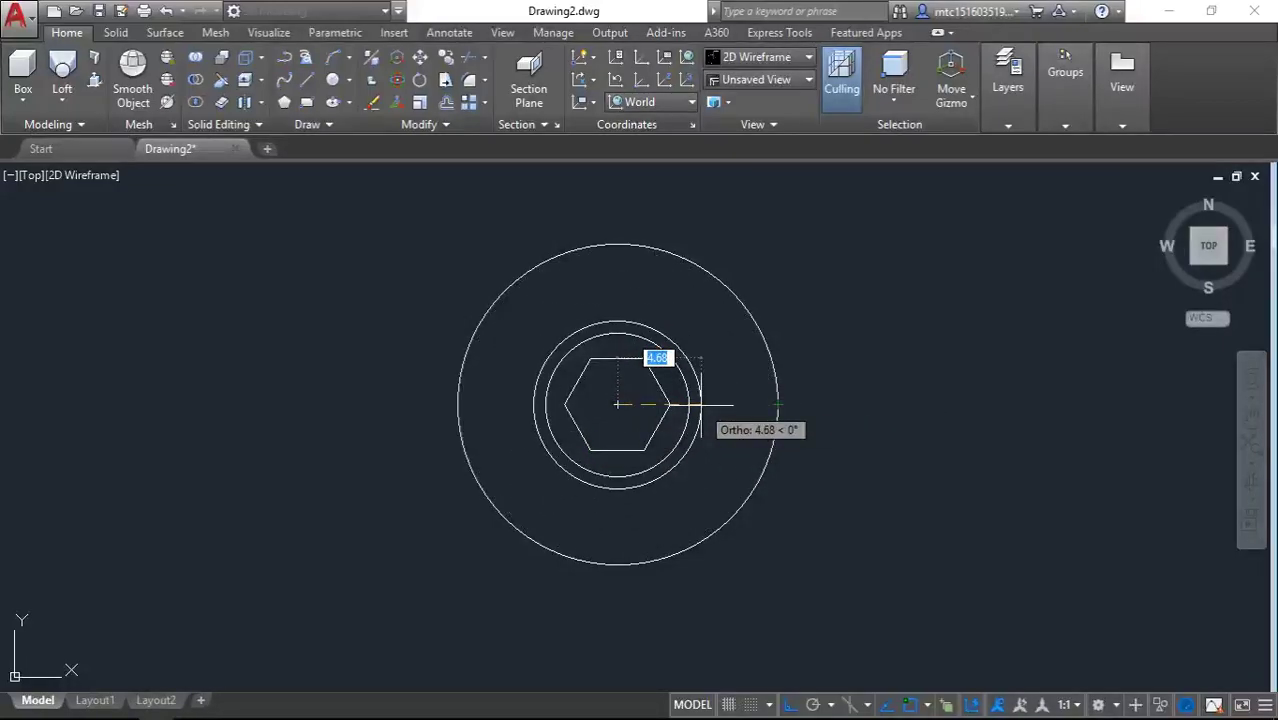
{"action": "type", "text": "1"}
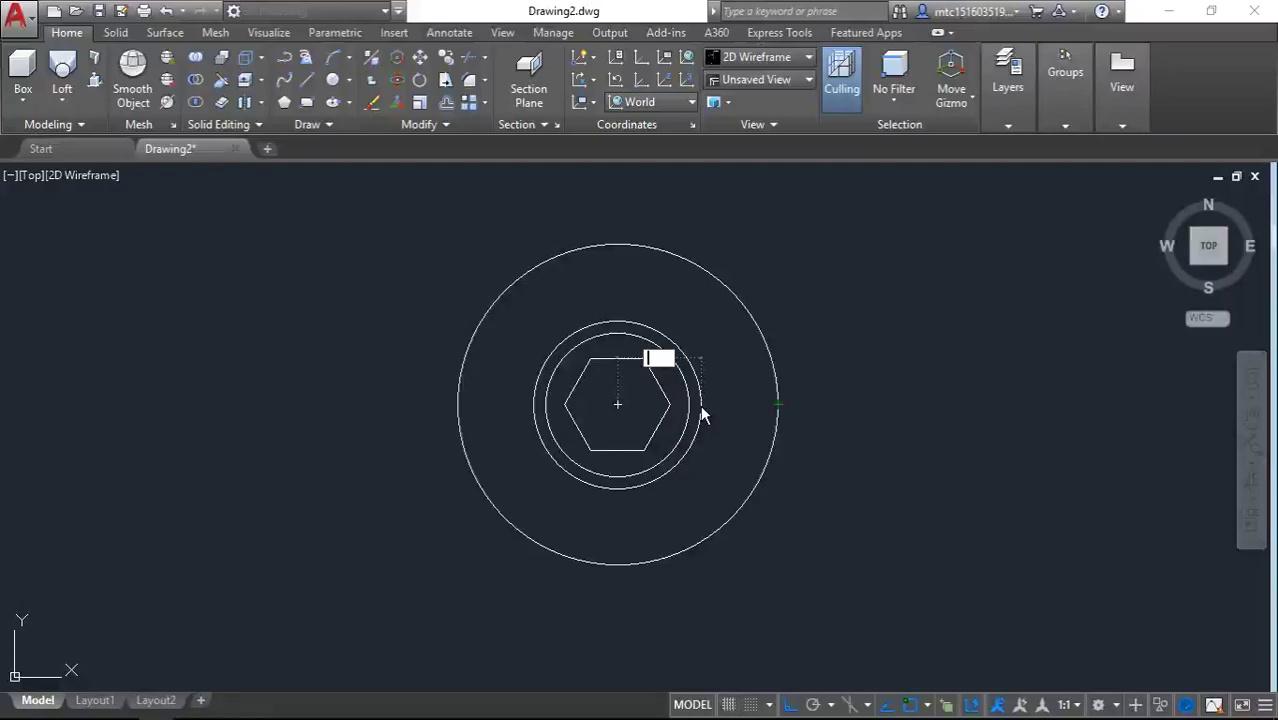
{"action": "key", "text": "Return"}
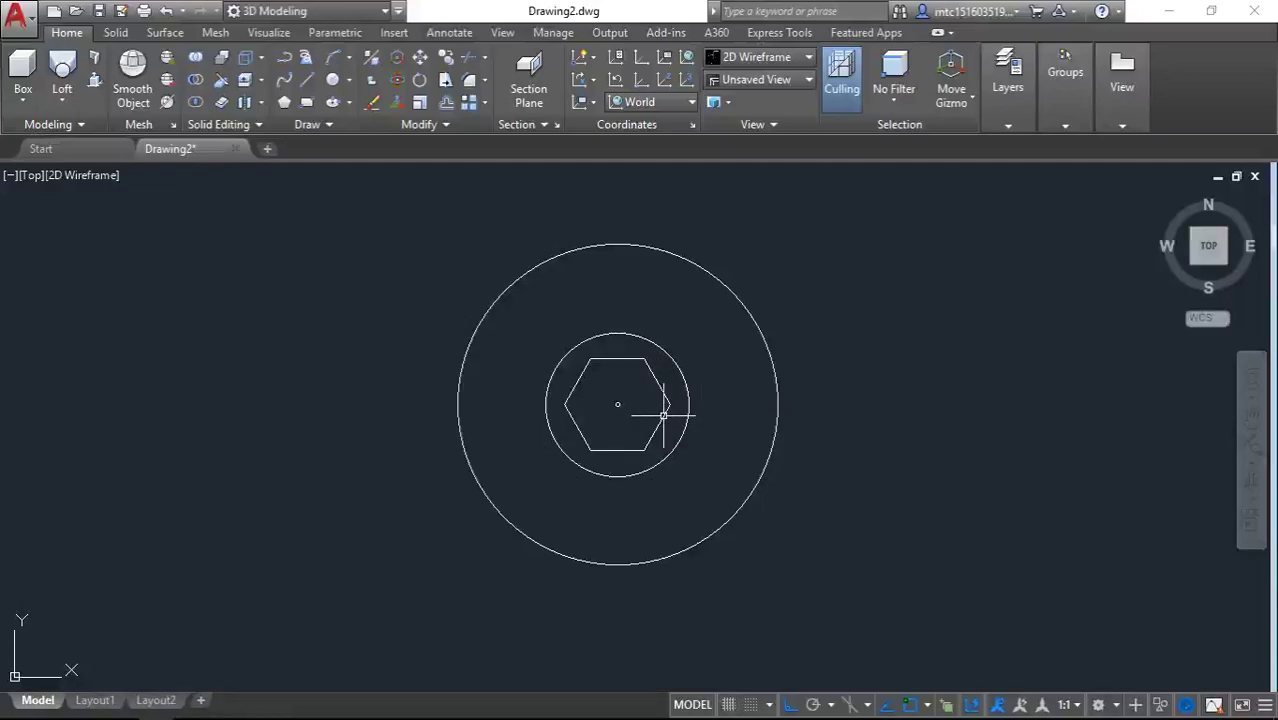
- Switch to southwest isometric view and copy the hexagon 4.96 units up along Z
{"action": "left_click", "coordinate": [1194, 264]}
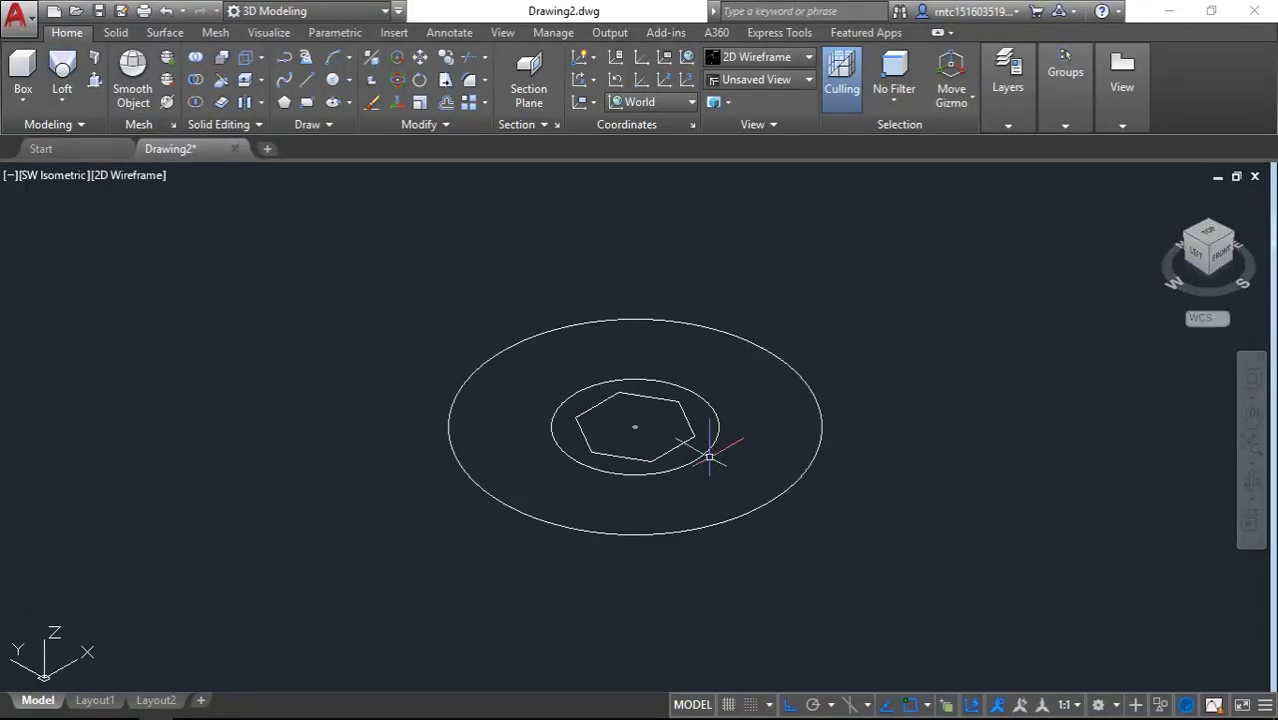
{"action": "type", "text": "co"}
{"action": "key", "text": "Return"}
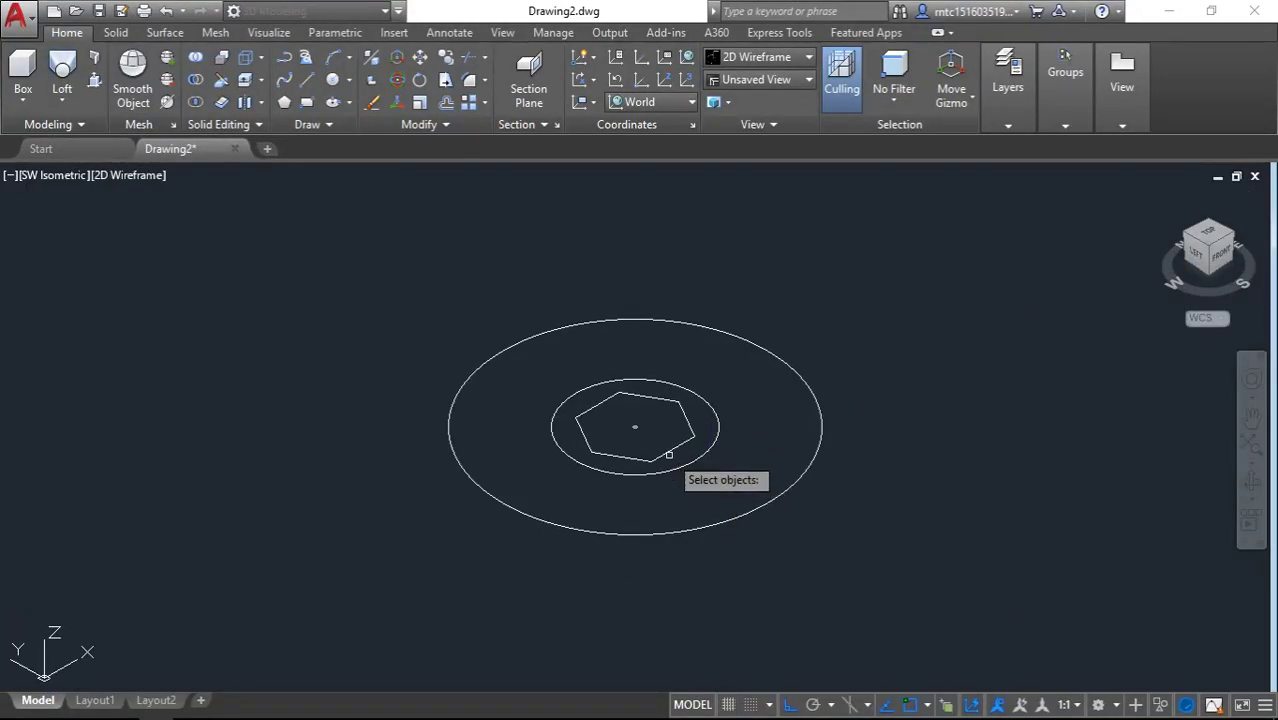
{"action": "left_click", "coordinate": [668, 452]}
{"action": "key", "text": "Return"}
{"action": "left_click", "coordinate": [916, 422]}
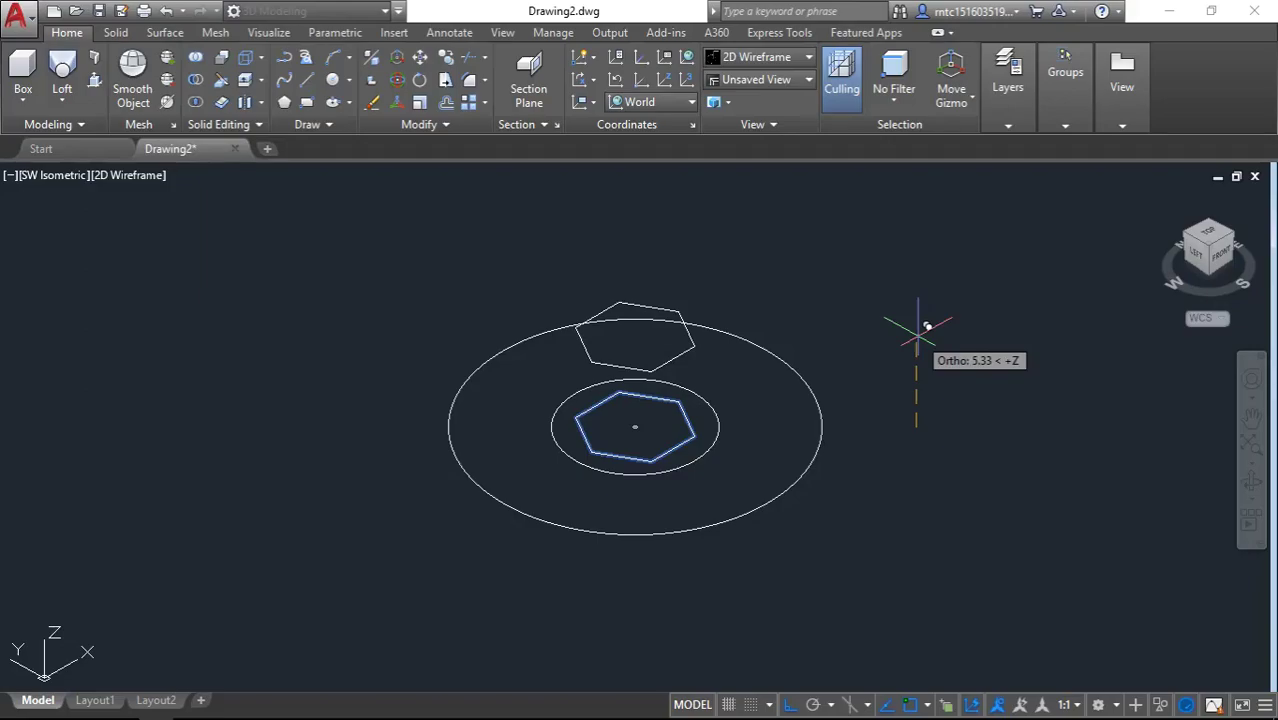
{"action": "type", "text": "4"}
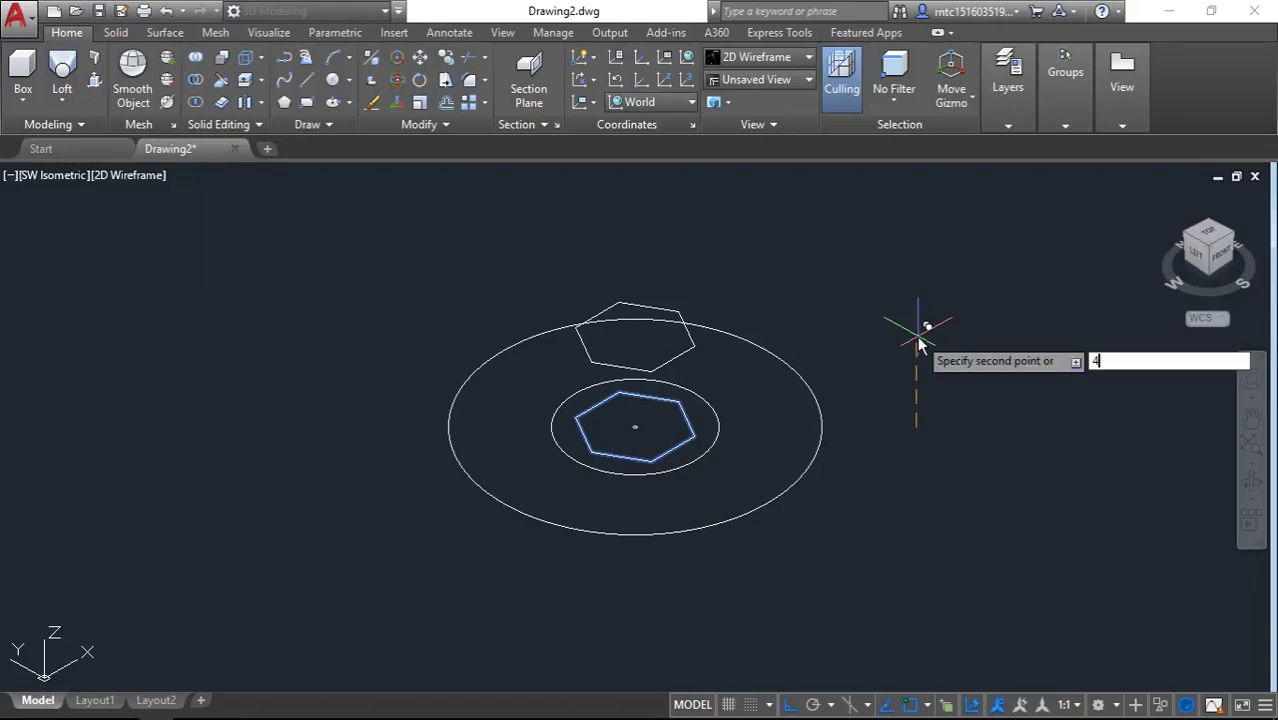
{"action": "type", "text": ".96"}
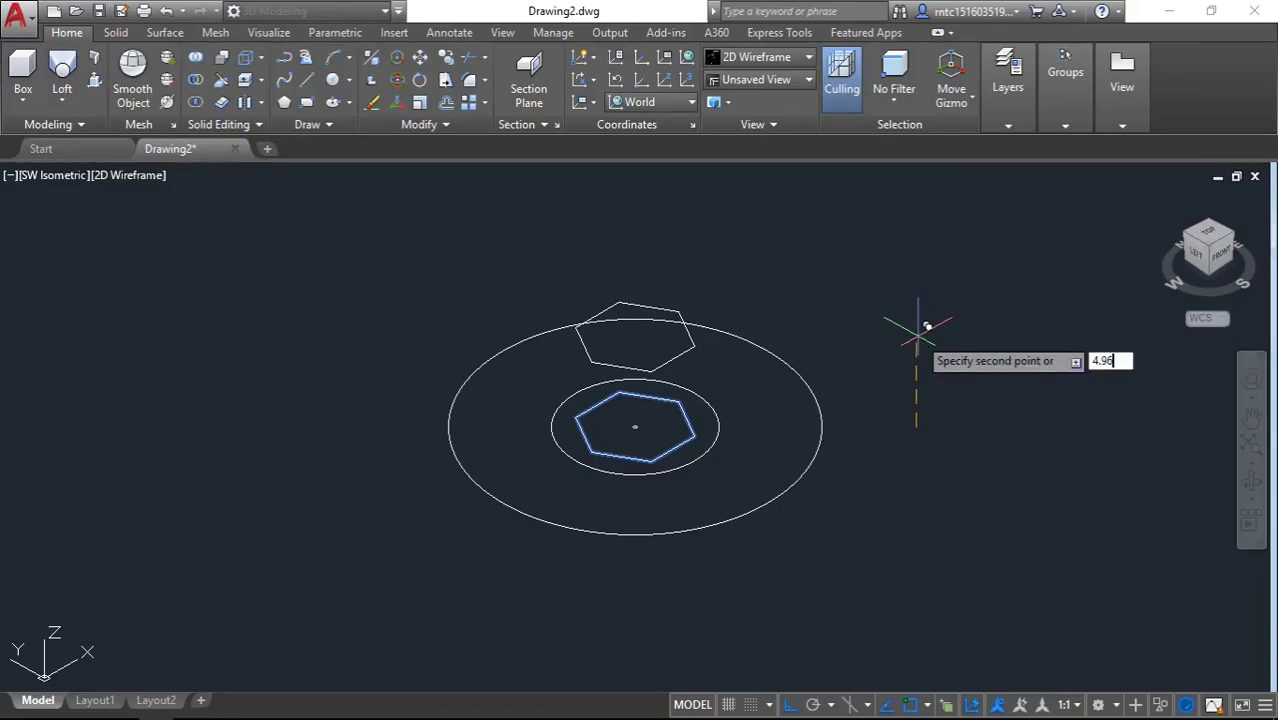
{"action": "key", "text": "Return"}
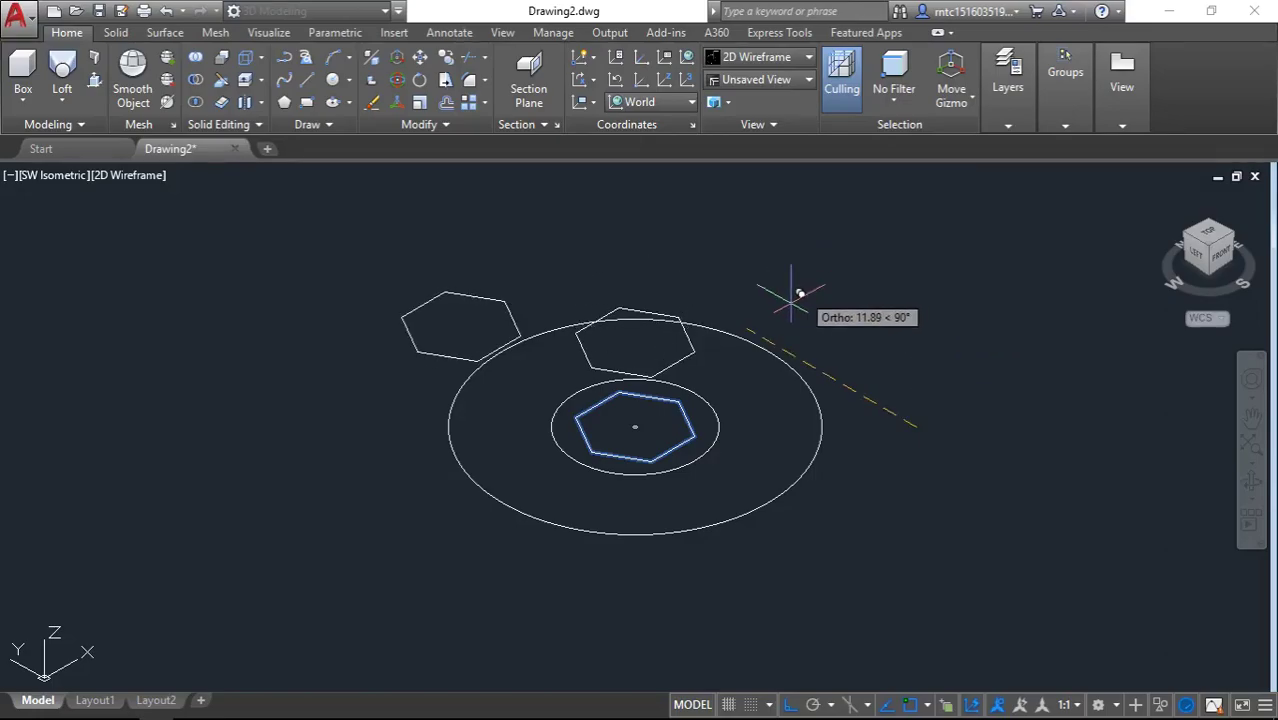
{"action": "key", "text": "Escape"}
- Run MOVE with a base point and a distance of 4.96
{"action": "scroll", "coordinate": [634, 422], "scroll_direction": "up", "scroll_amount": 2}
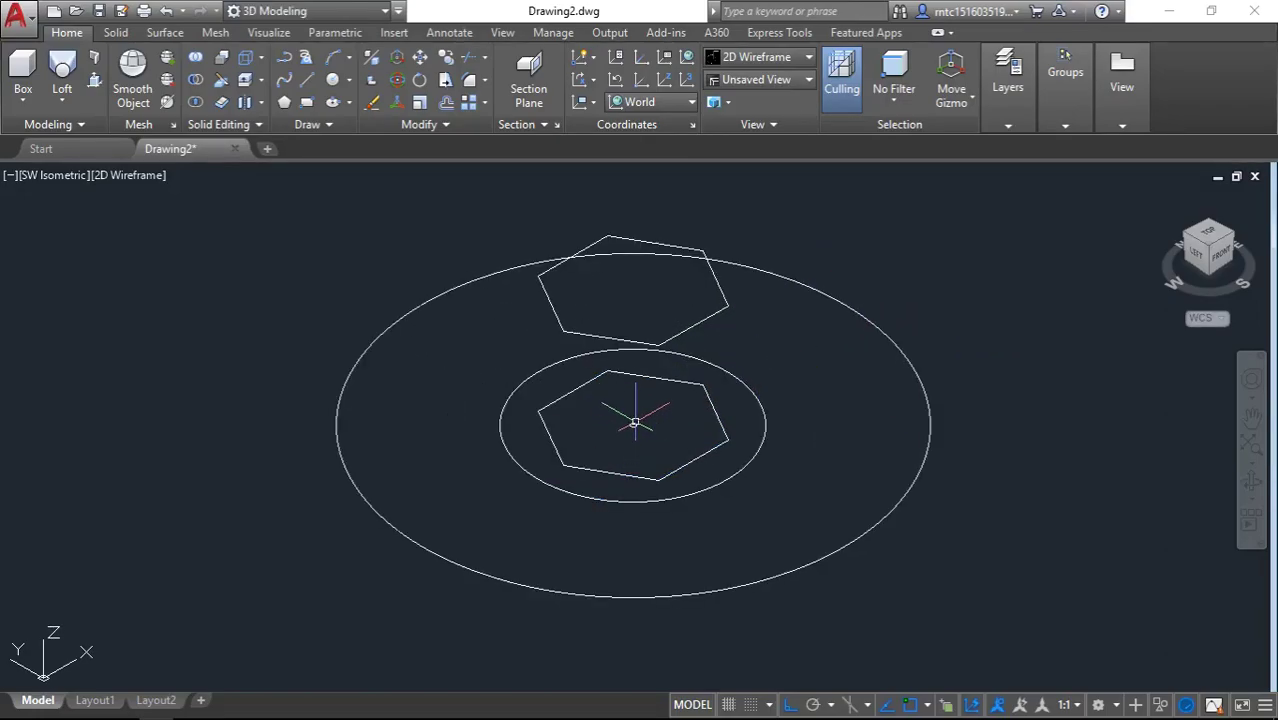
{"action": "type", "text": "m"}
{"action": "key", "text": "Return"}
{"action": "left_click", "coordinate": [992, 288]}
{"action": "type", "text": "4.9"}
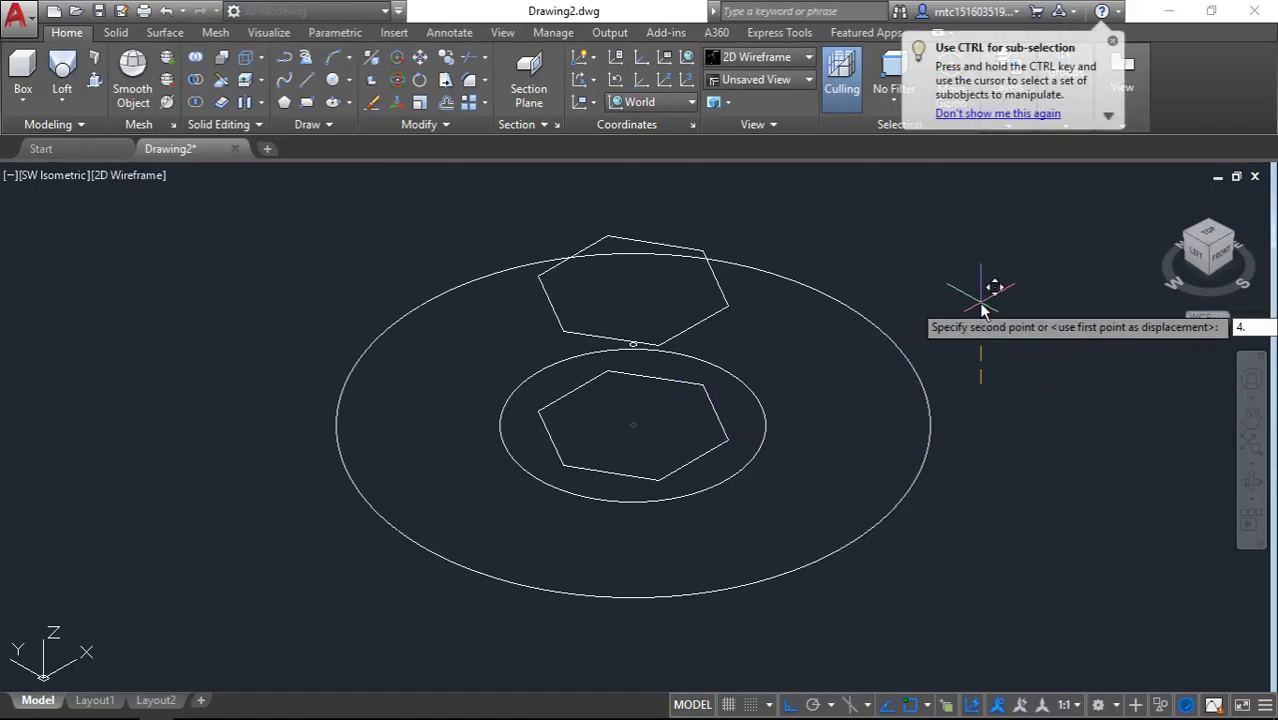
{"action": "type", "text": "6"}
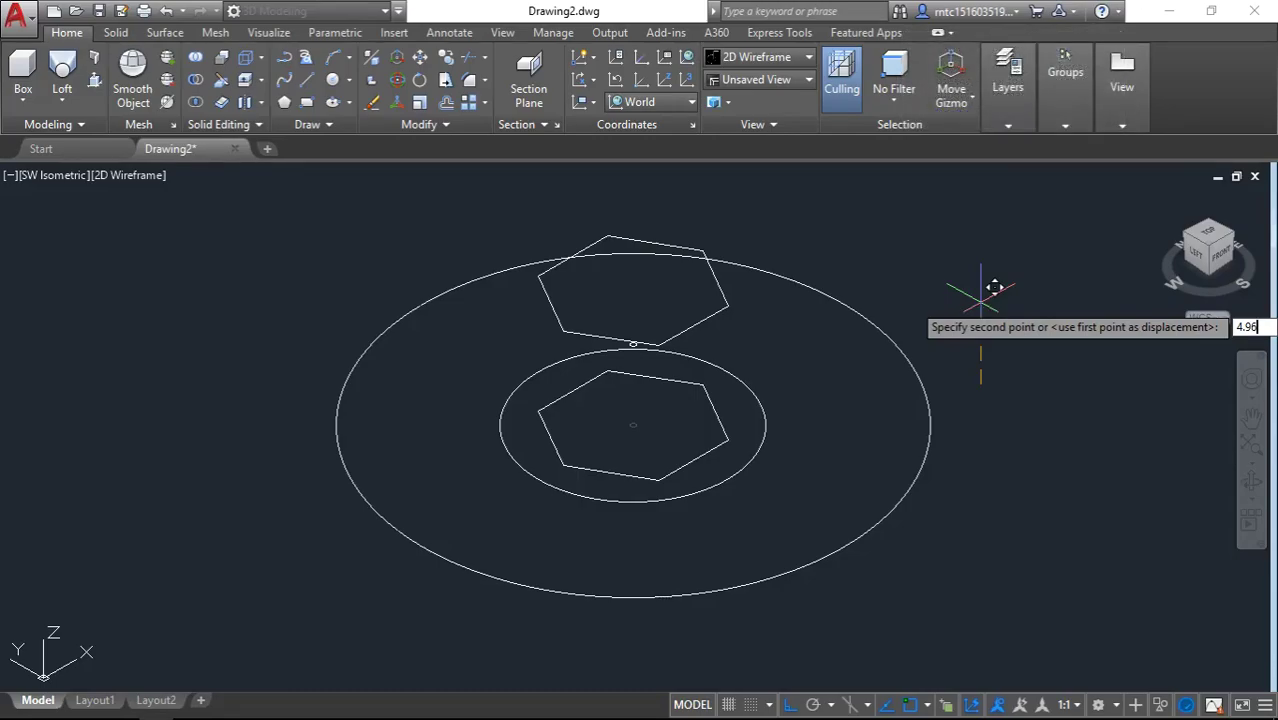
{"action": "key", "text": "Return"}
- Move the upper hexagon 4 units along Z
{"action": "left_click", "coordinate": [691, 324]}
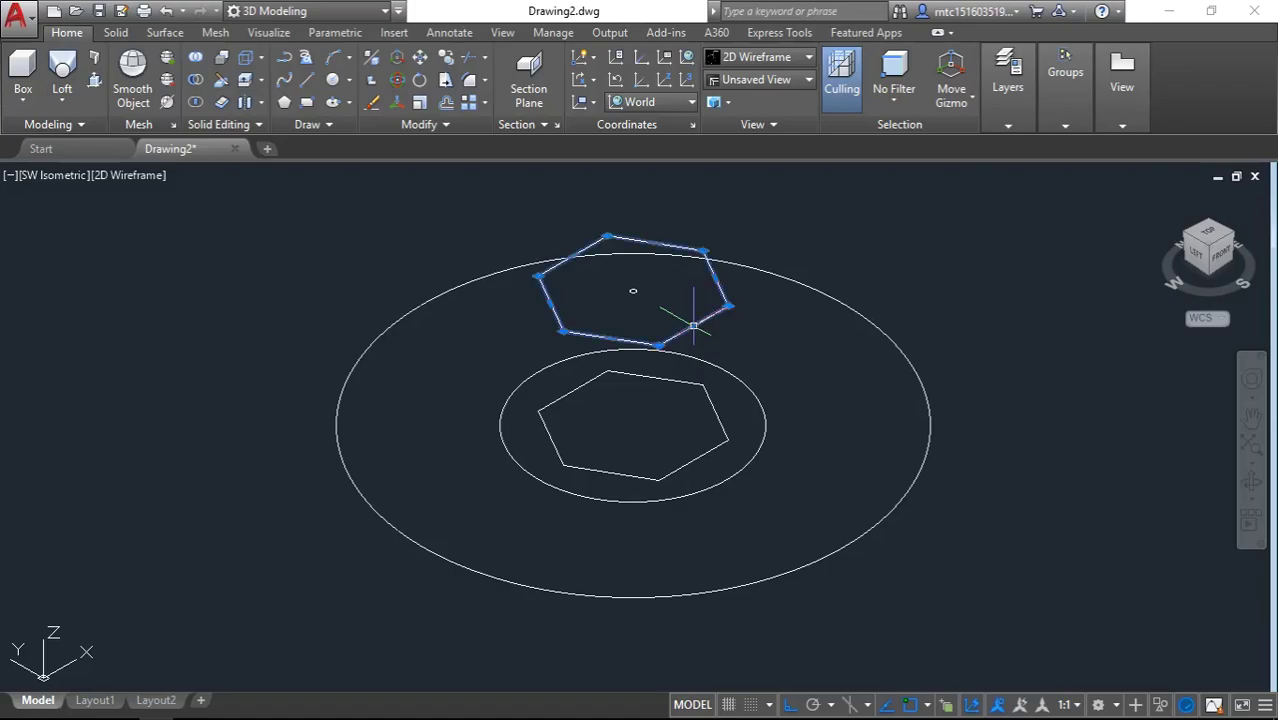
{"action": "type", "text": "M"}
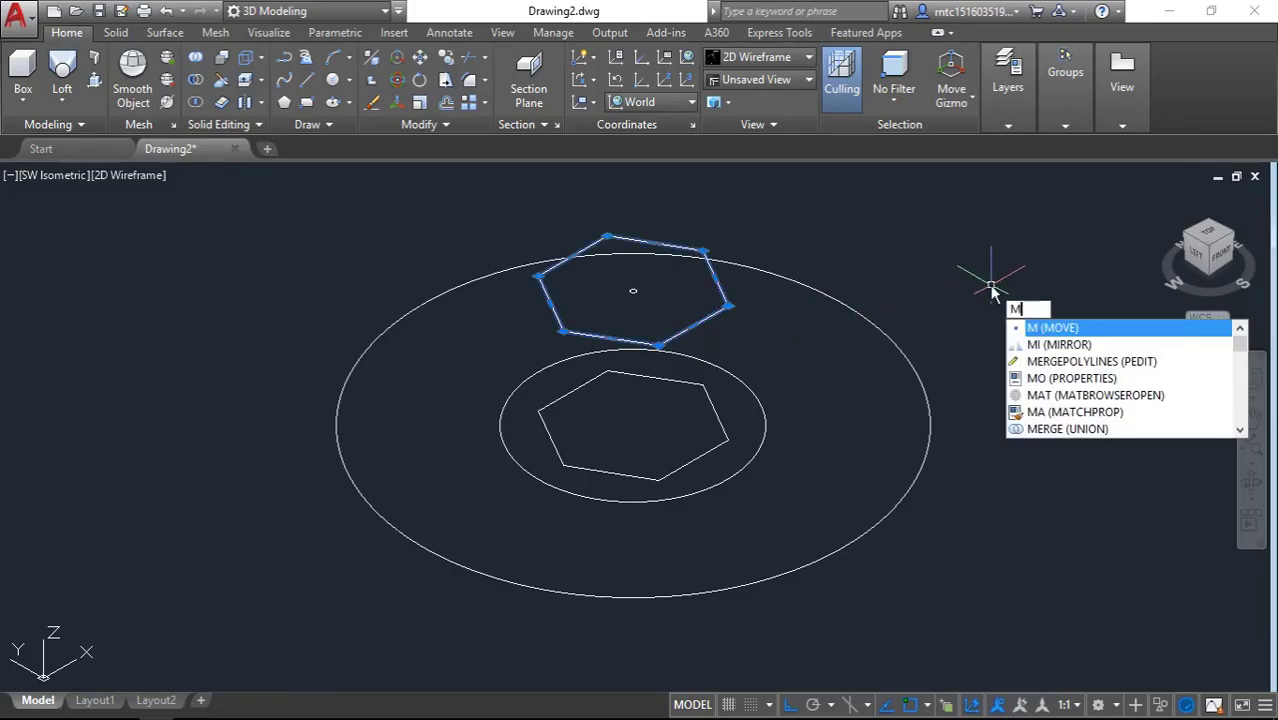
{"action": "key", "text": "Return"}
{"action": "left_click", "coordinate": [991, 280]}
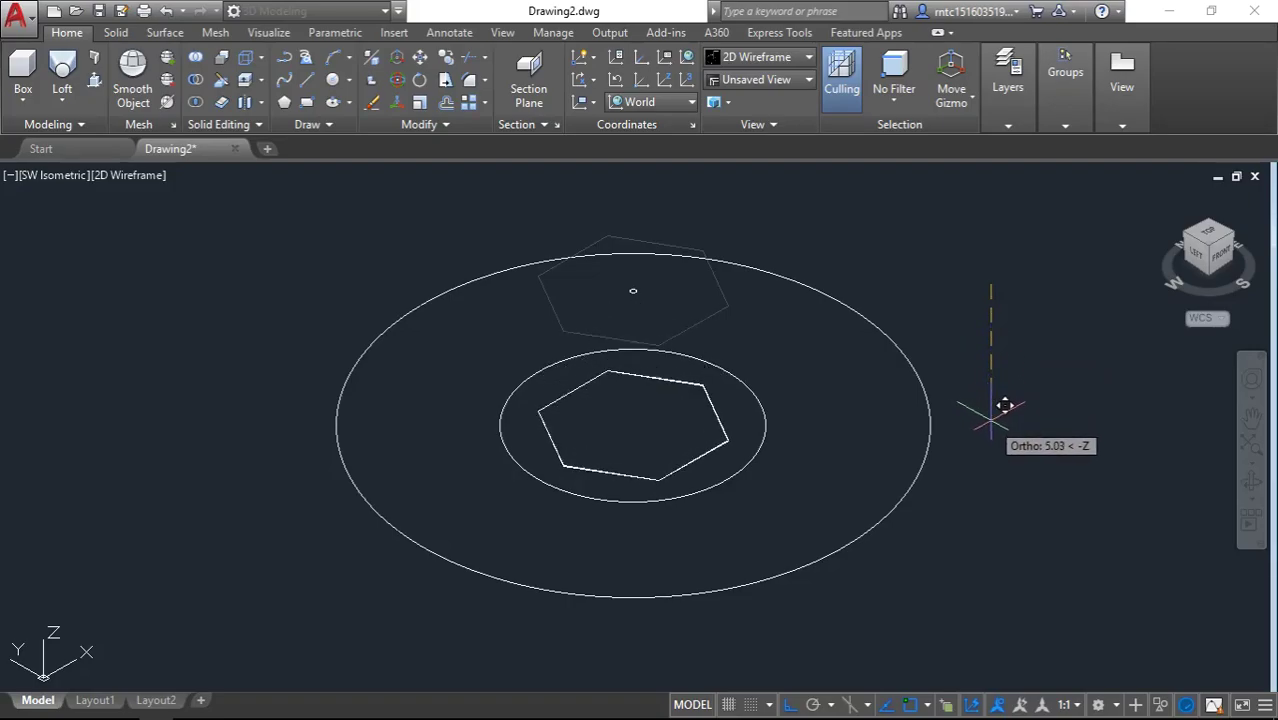
{"action": "type", "text": "4,"}
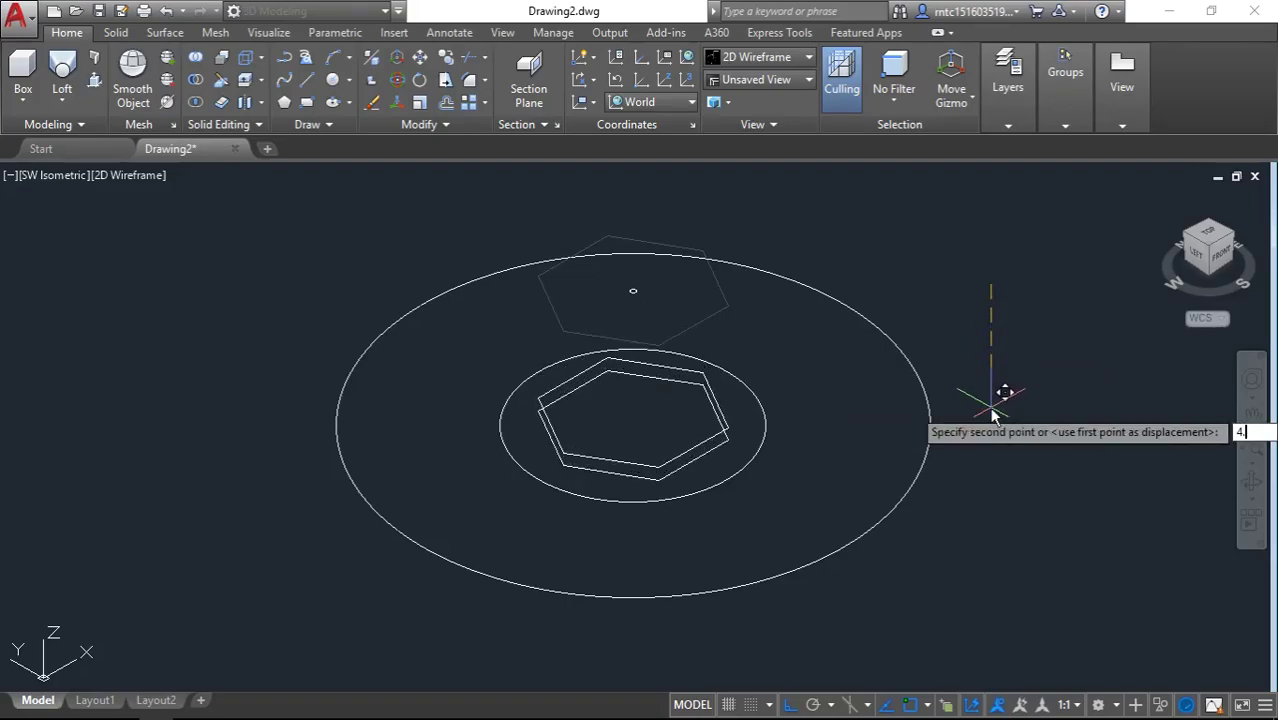
{"action": "key", "text": "Return"}
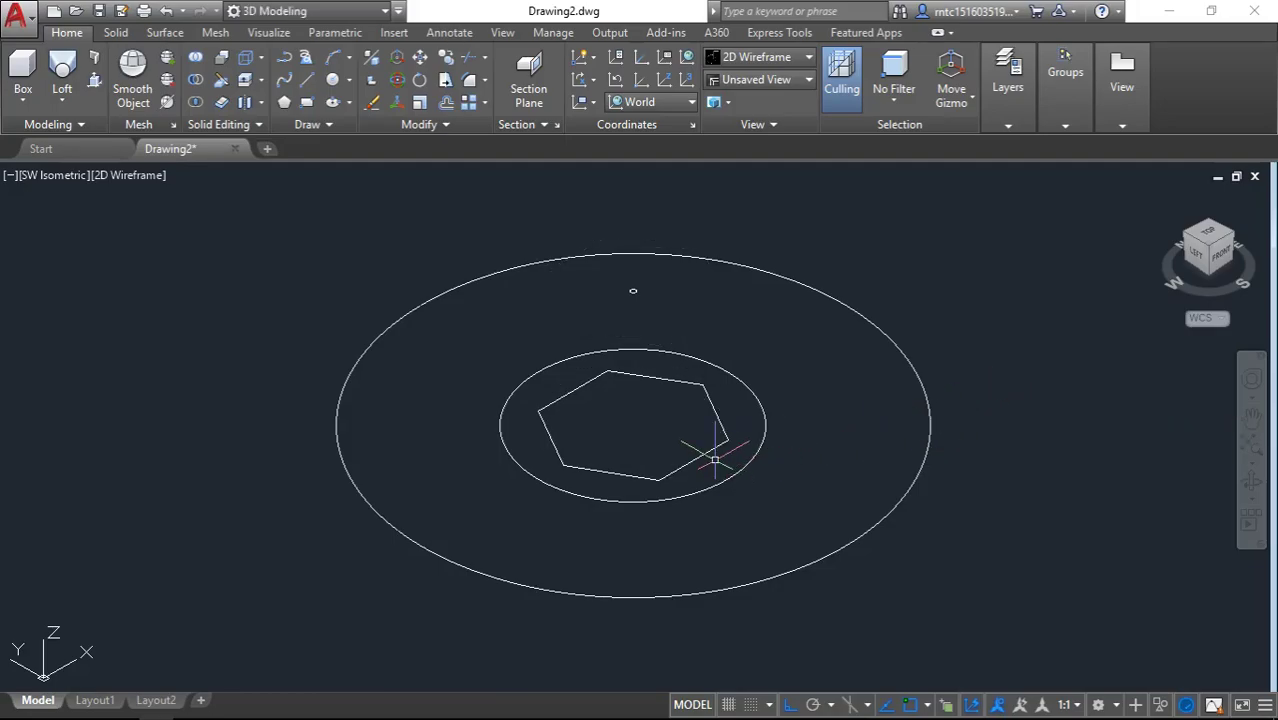
- Move the lower hexagon 3 units higher along Z
{"action": "left_click", "coordinate": [711, 450]}
{"action": "type", "text": "n"}
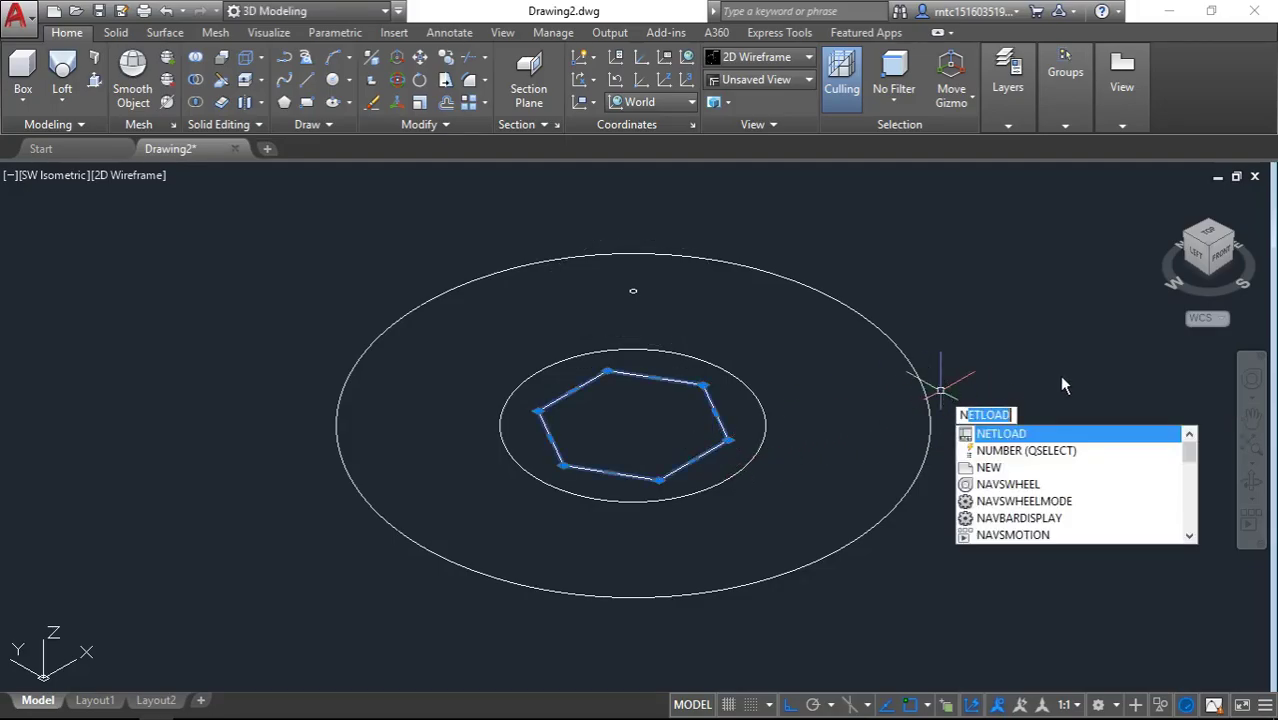
{"action": "key", "text": "BackSpace"}
{"action": "type", "text": "m"}
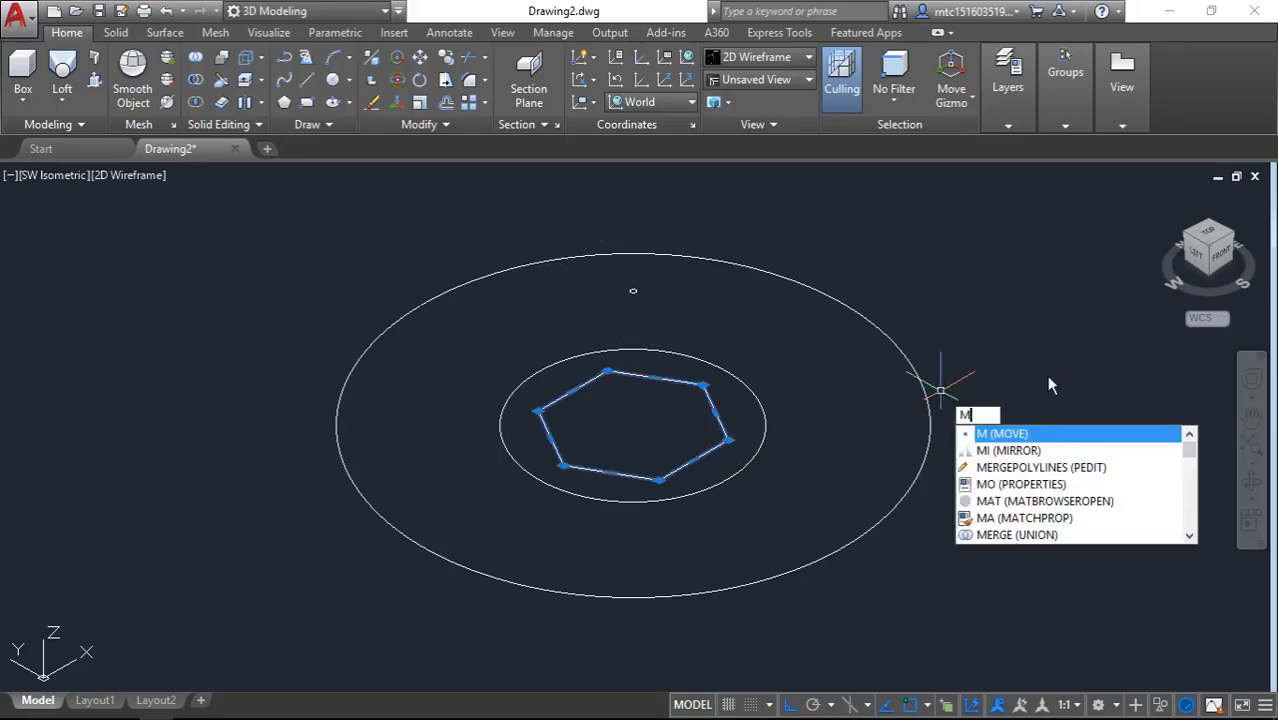
{"action": "key", "text": "Return"}
{"action": "left_click", "coordinate": [1099, 385]}
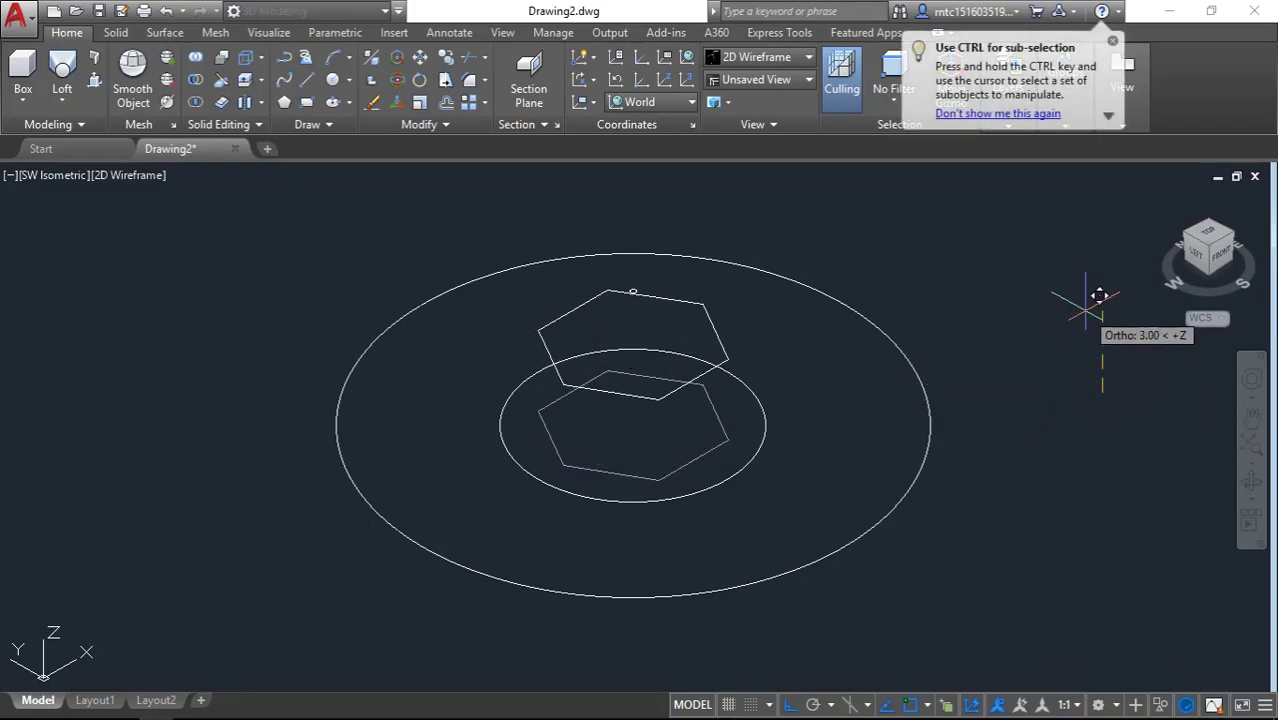
{"action": "type", "text": "3"}
{"action": "left_click", "coordinate": [1093, 295]}
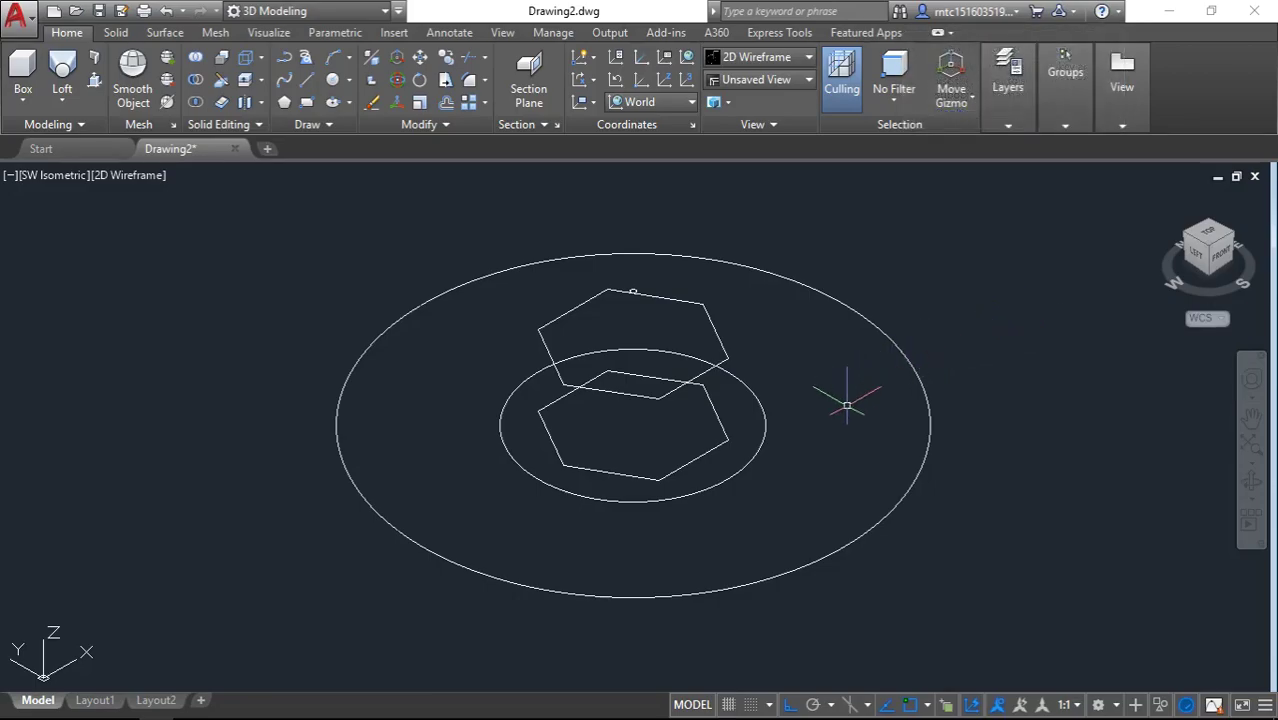
- Lift the diameter-8 circle 4.96 units up along Z
{"action": "left_click", "coordinate": [746, 466]}
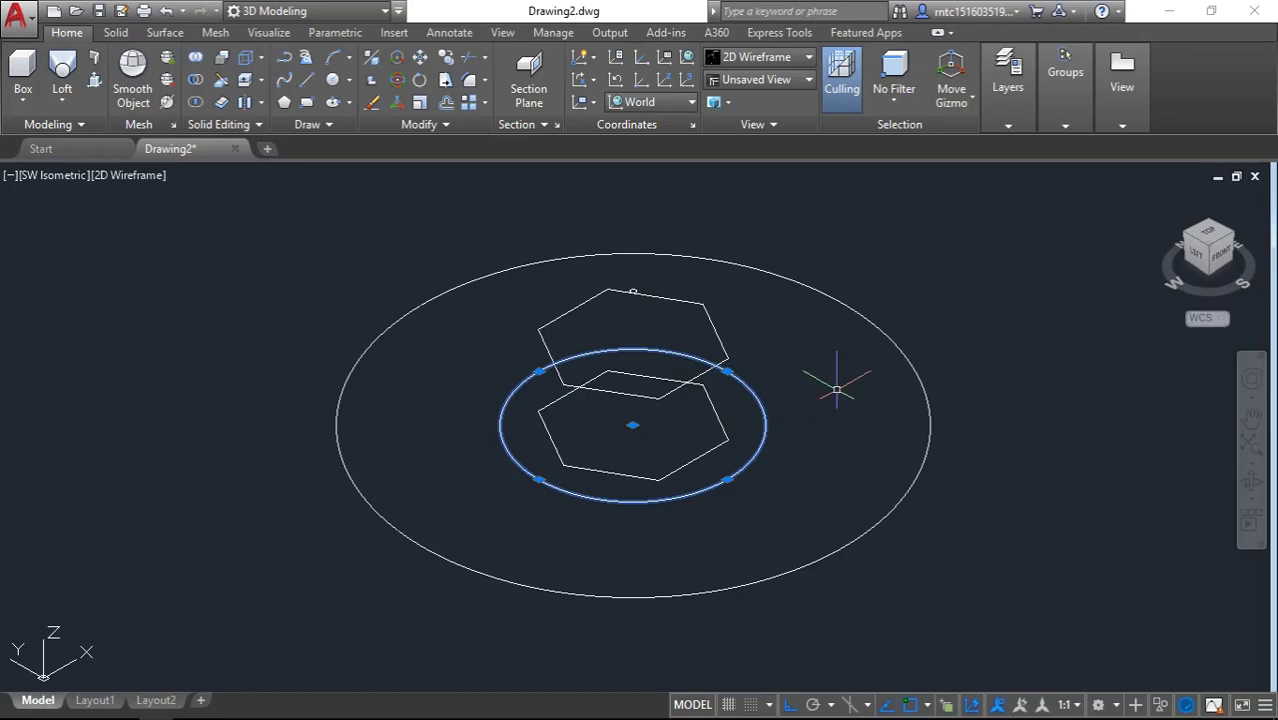
{"action": "type", "text": "m"}
{"action": "key", "text": "Return"}
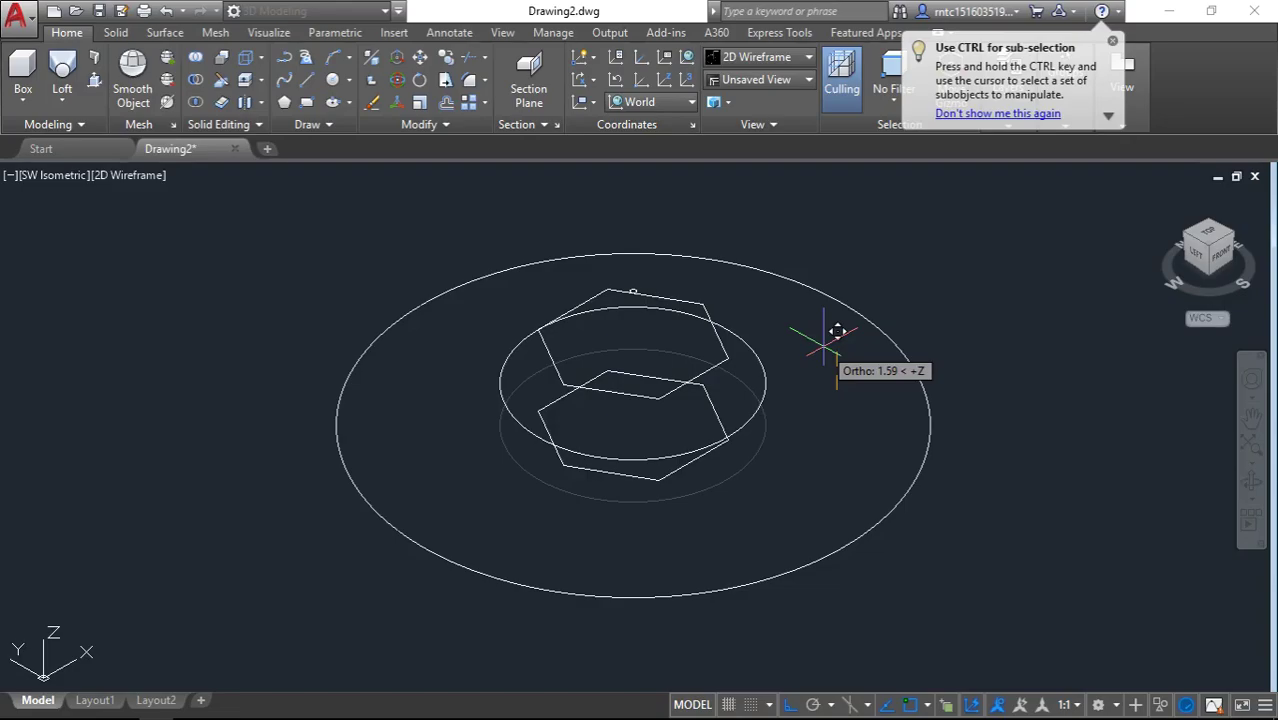
{"action": "type", "text": "4.96"}
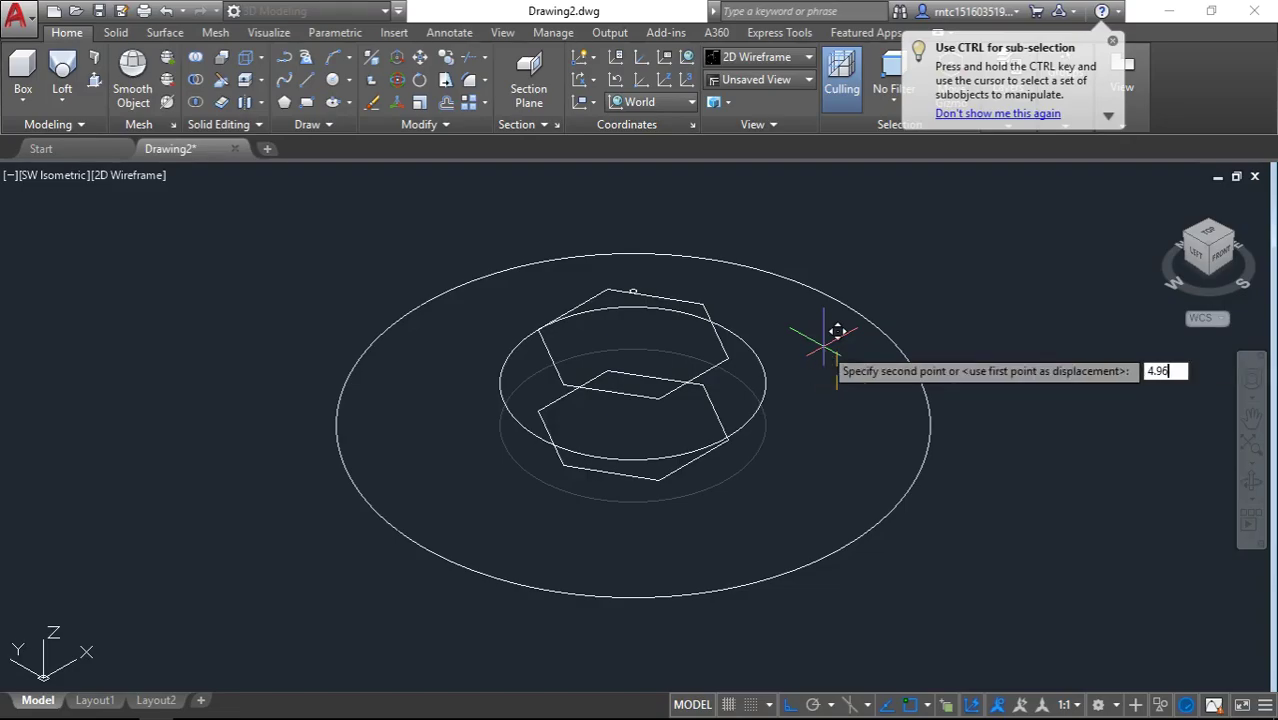
{"action": "key", "text": "Return"}
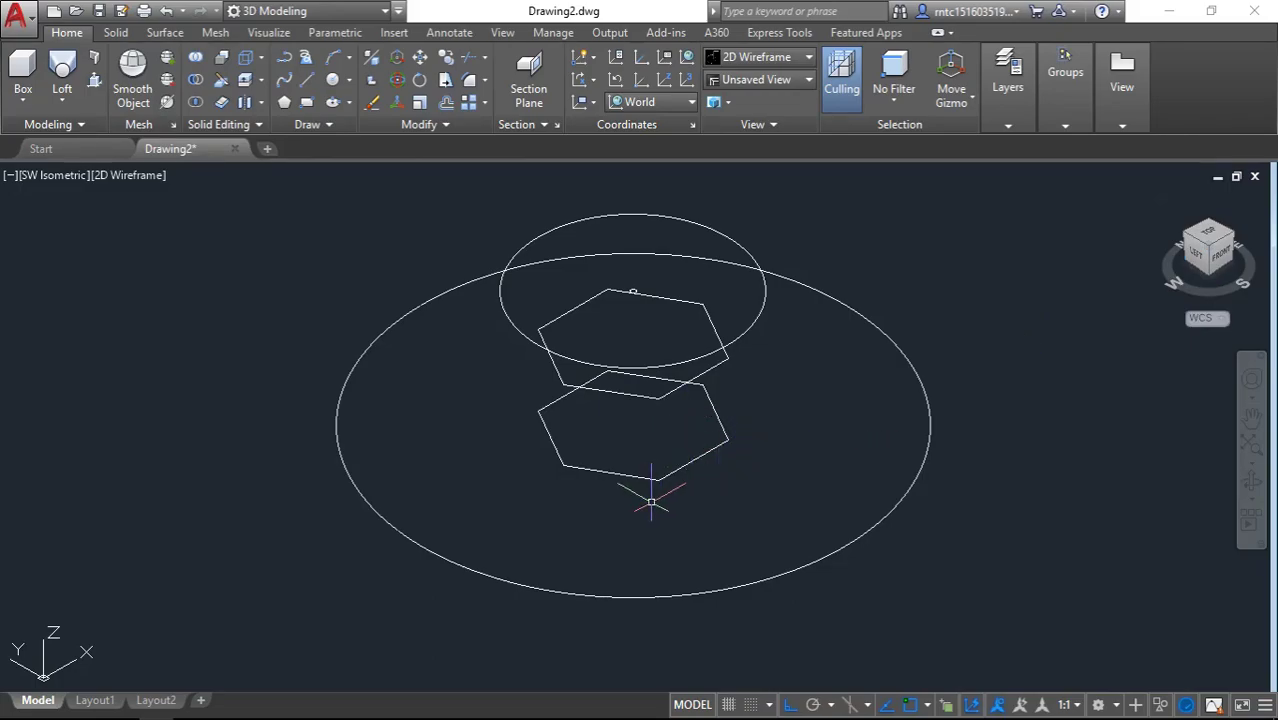
- In Realistic style, loft the 17.92 base circle to the raised diameter-8 circle, cross sections only
{"action": "left_click", "coordinate": [149, 174]}
{"action": "left_click", "coordinate": [198, 284]}
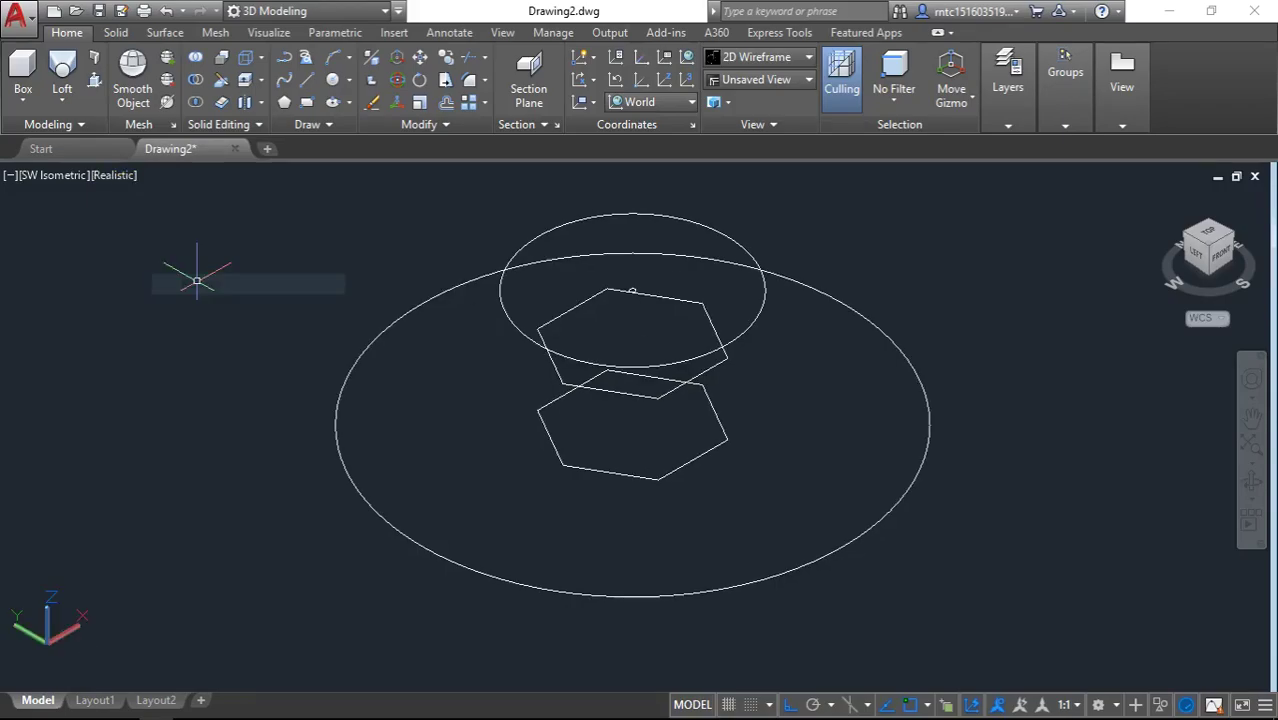
{"action": "left_click", "coordinate": [62, 75]}
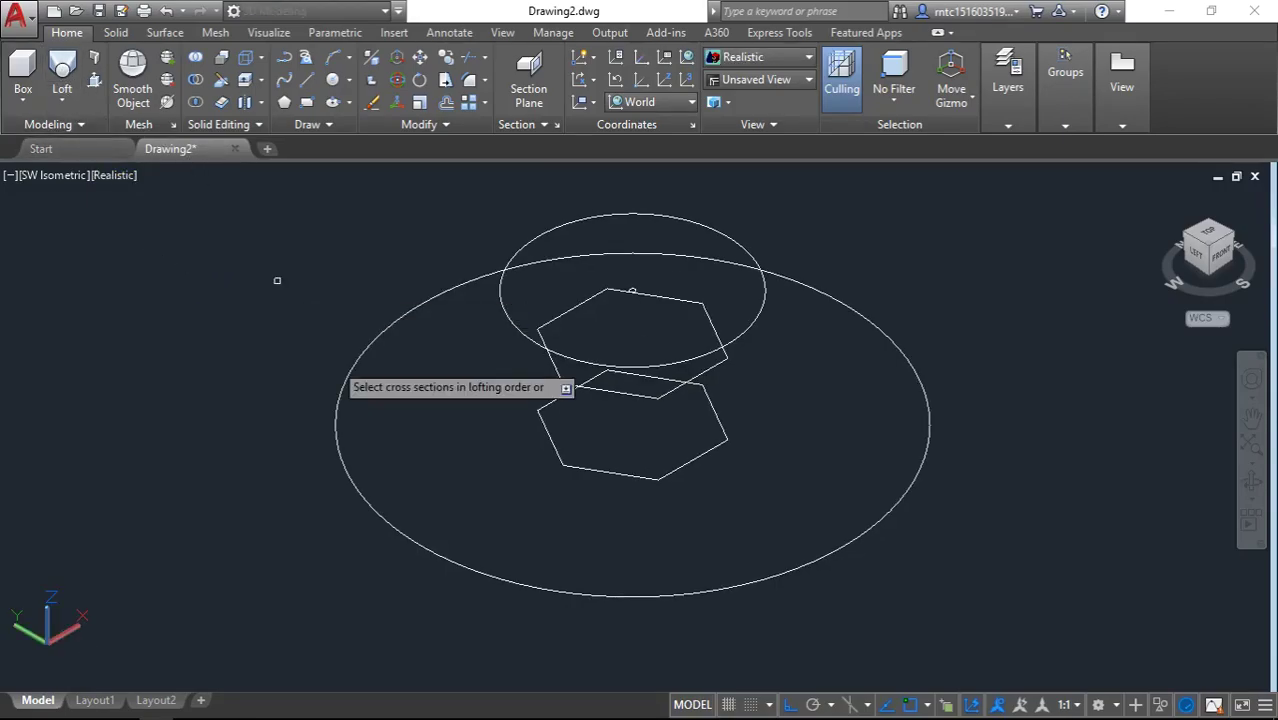
{"action": "left_click", "coordinate": [334, 413]}
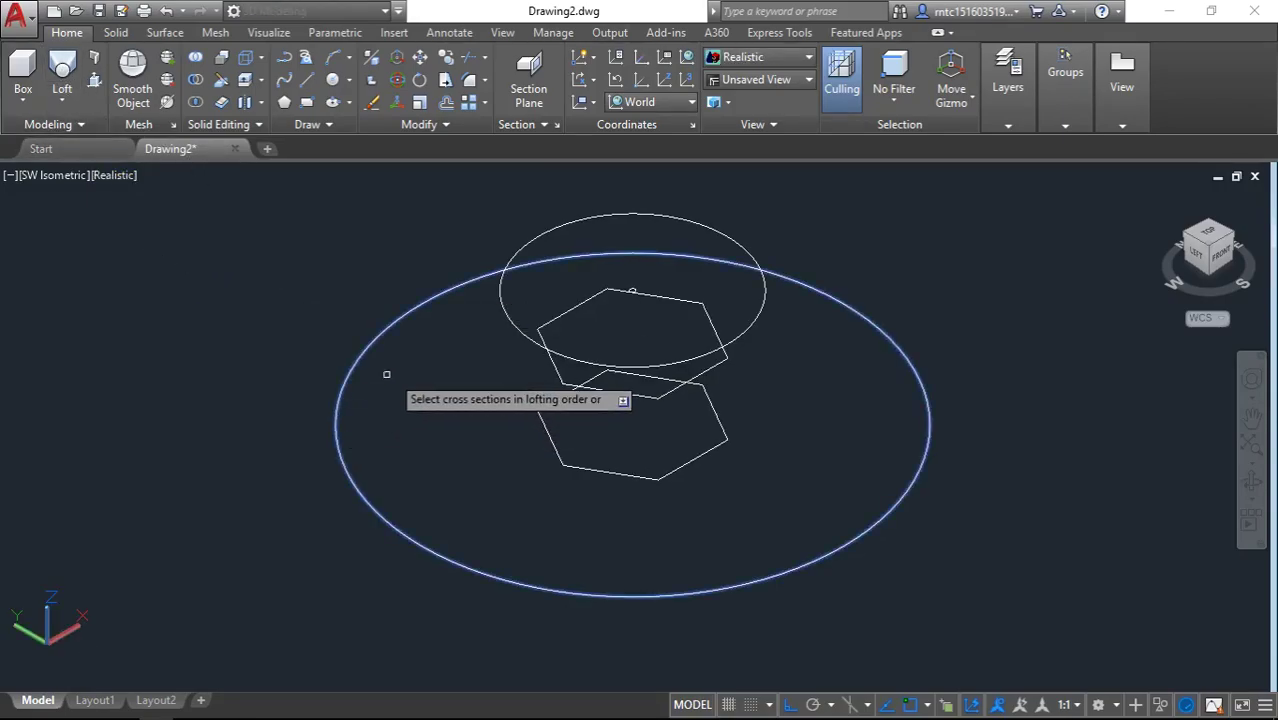
{"action": "left_click", "coordinate": [499, 294]}
{"action": "key", "text": "Return"}
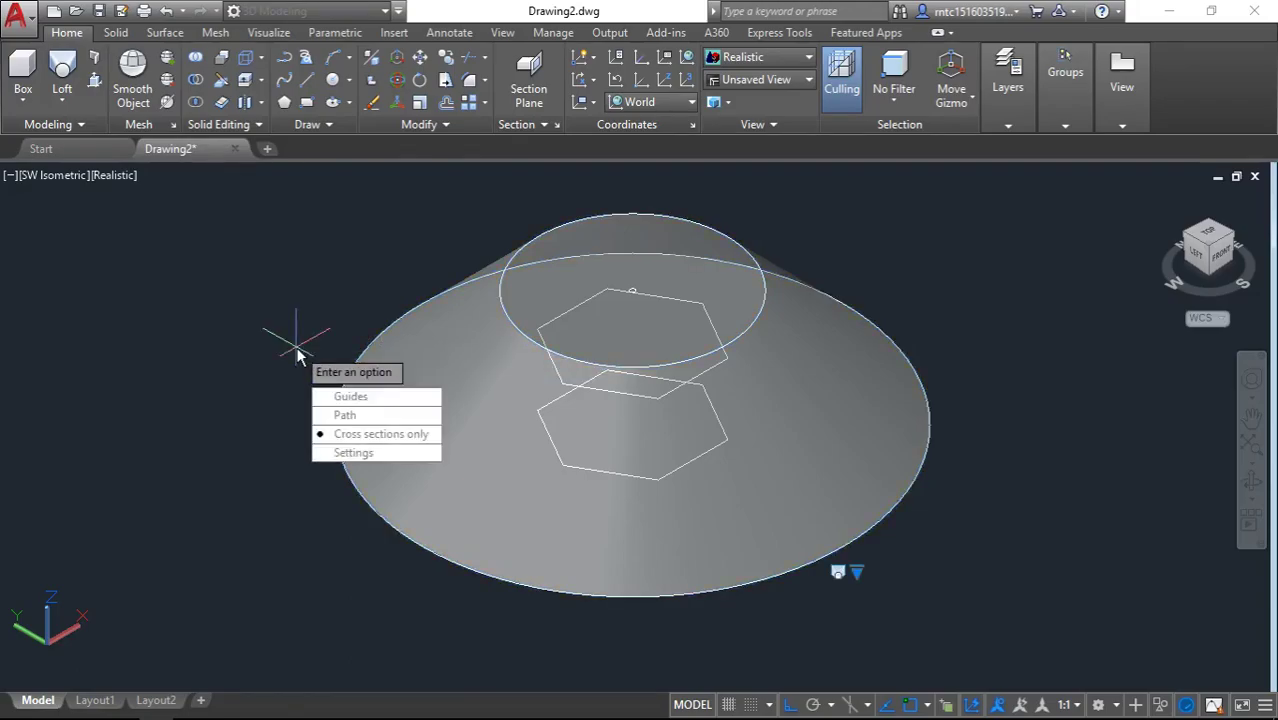
{"action": "key", "text": "Return"}
- Set the visual style back to 2D Wireframe
{"action": "left_click", "coordinate": [116, 176]}
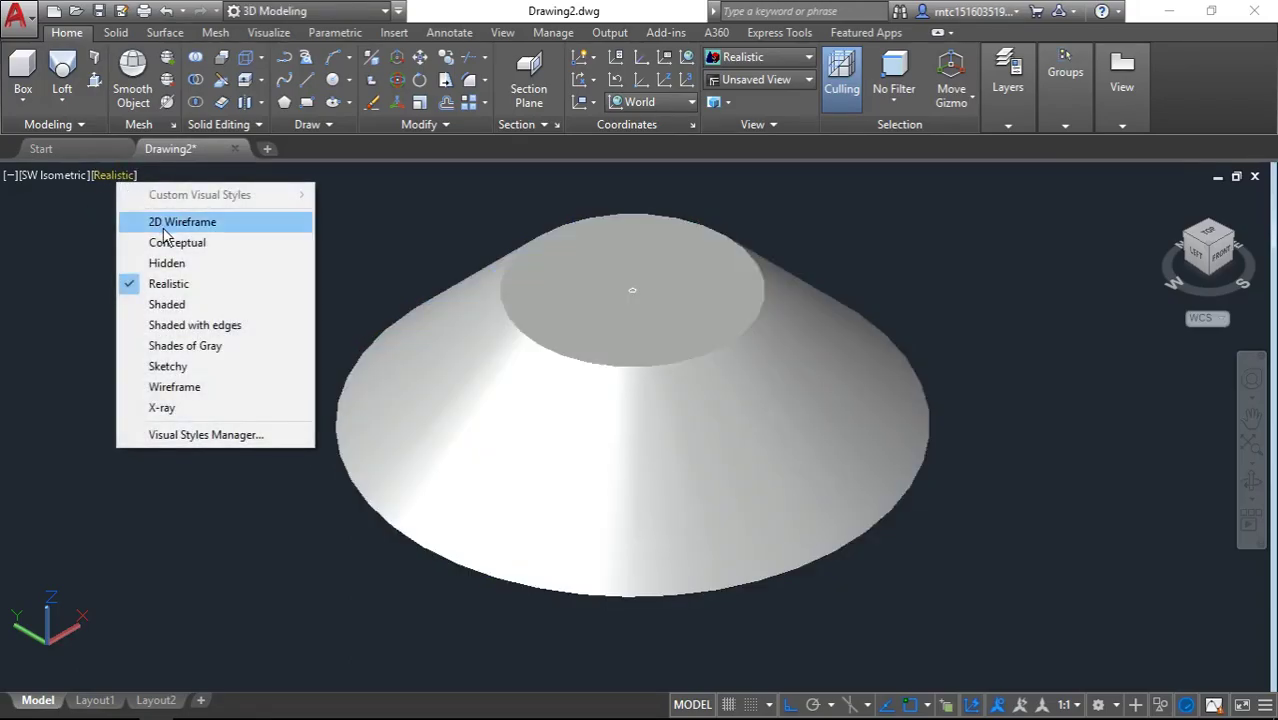
{"action": "left_click", "coordinate": [182, 221]}
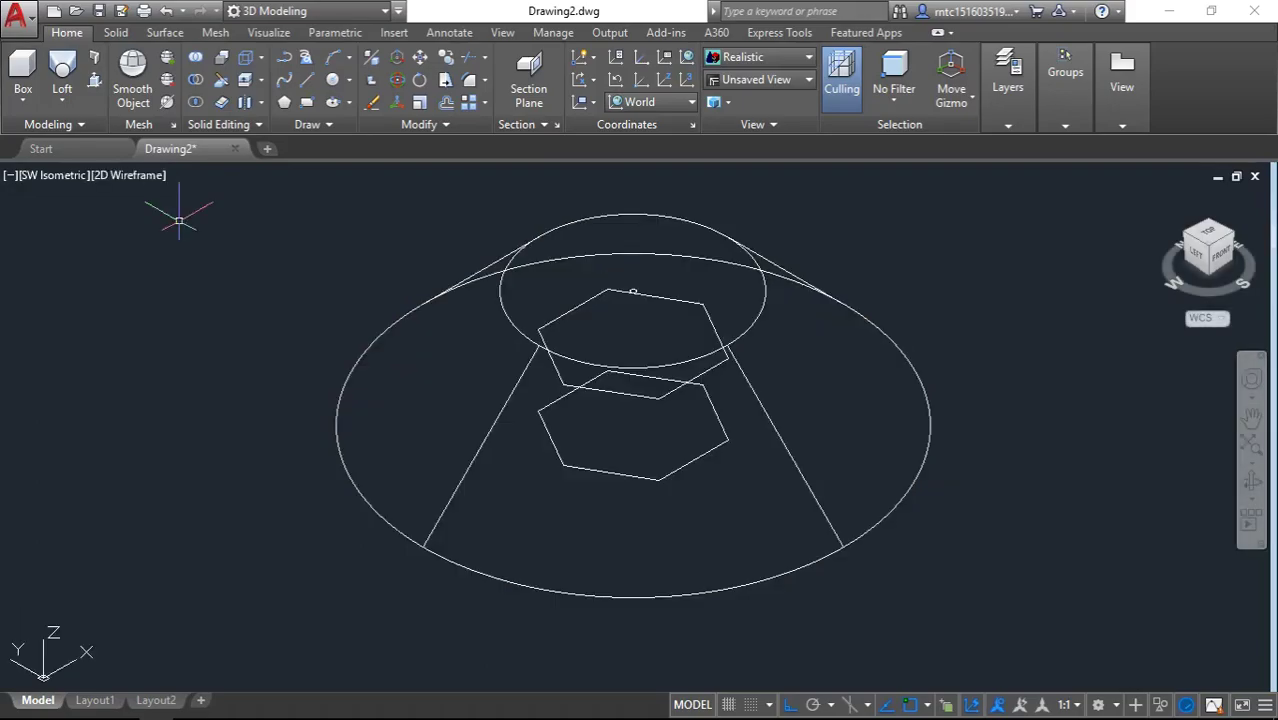
{"action": "left_click", "coordinate": [62, 100]}
- Extrude the lower hexagon to a height of 3 to form the hexagonal prism
{"action": "left_click", "coordinate": [63, 171]}
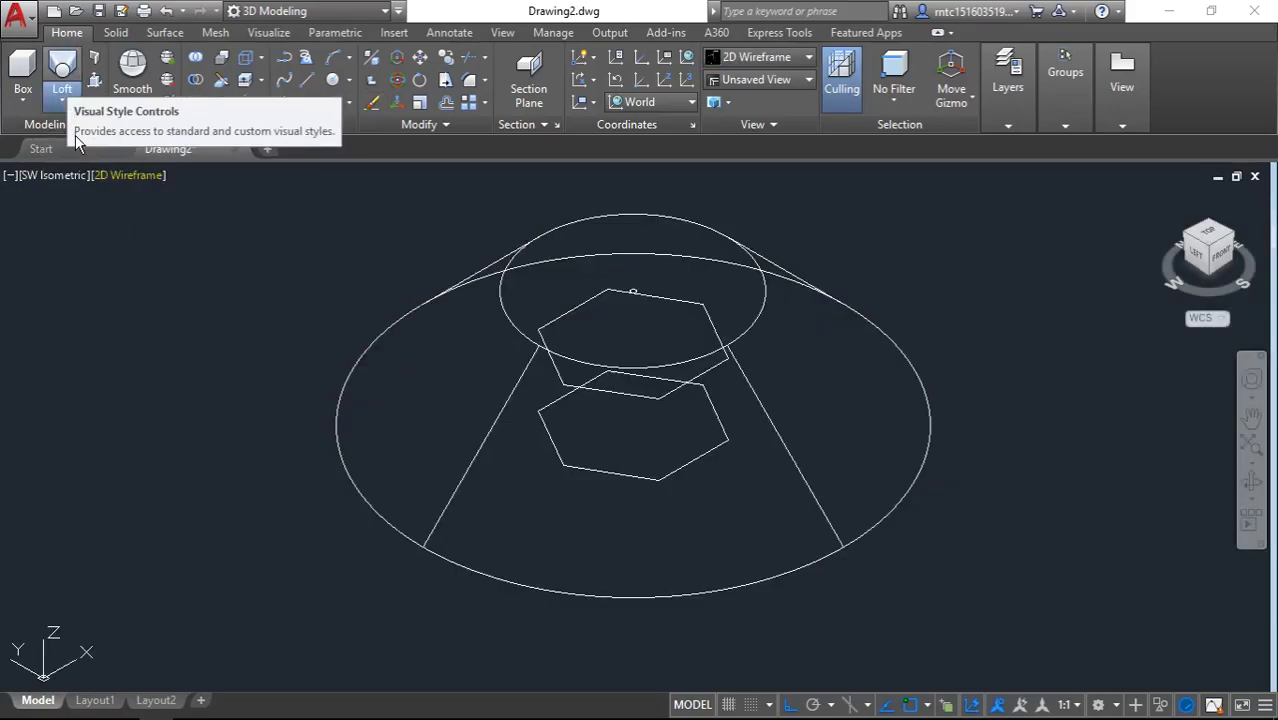
{"action": "left_click", "coordinate": [587, 468]}
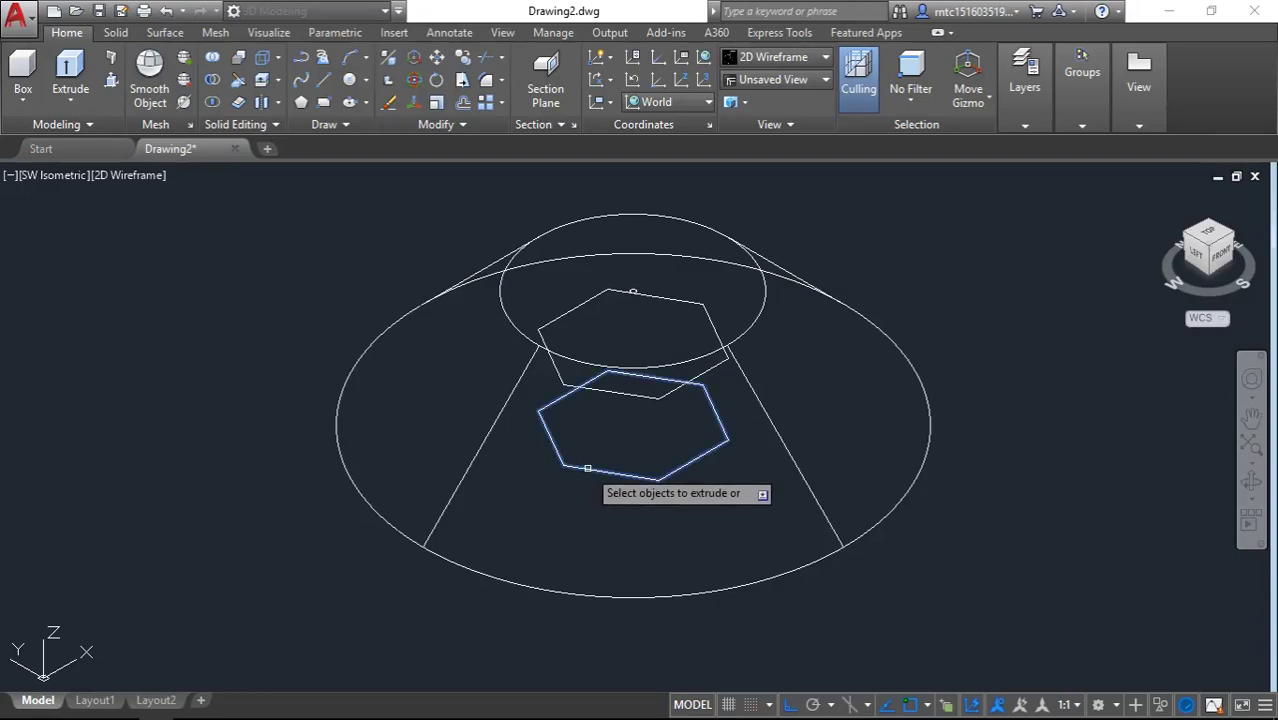
{"action": "key", "text": "Return"}
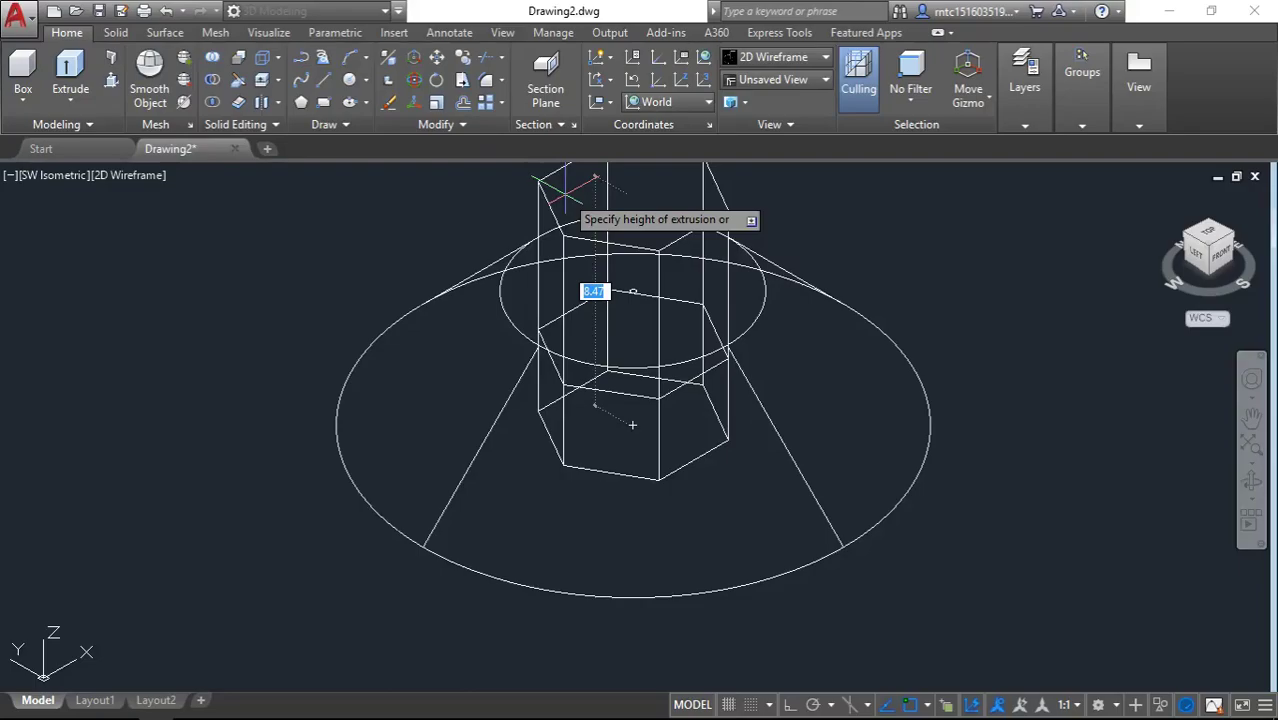
{"action": "type", "text": "3"}
{"action": "key", "text": "Return"}
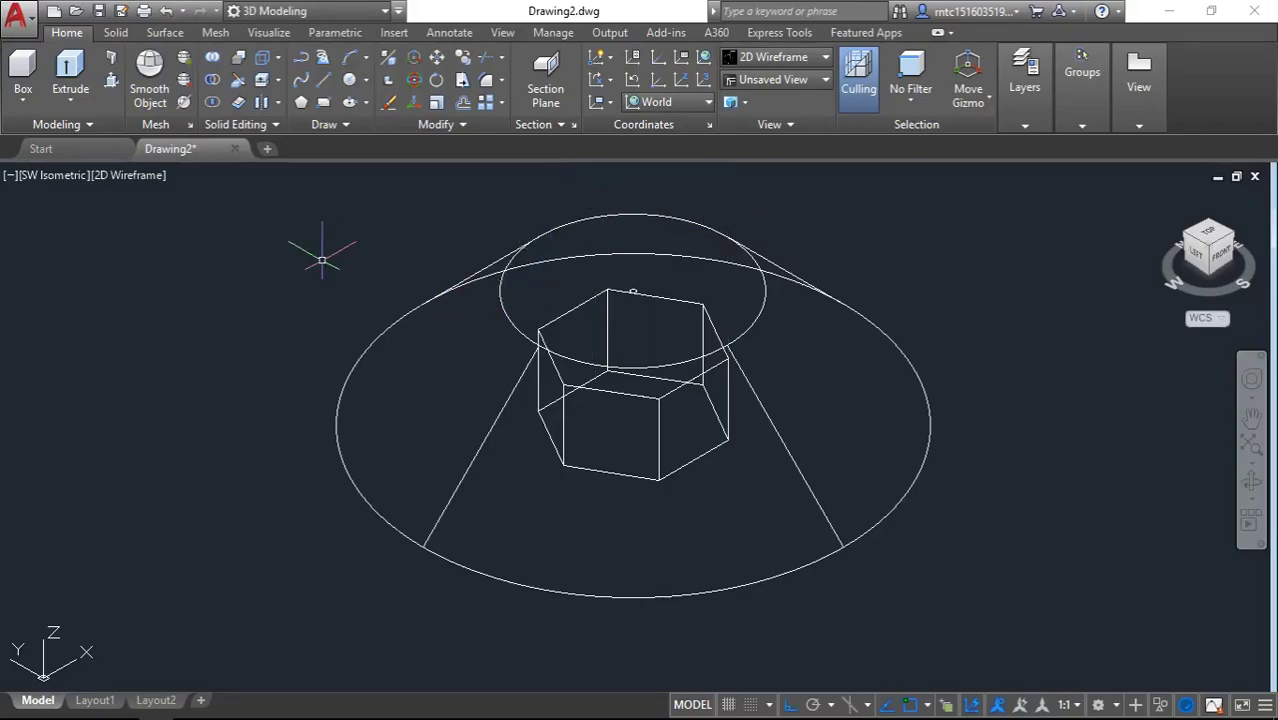
{"action": "left_click", "coordinate": [77, 101]}
{"action": "left_click", "coordinate": [89, 172]}
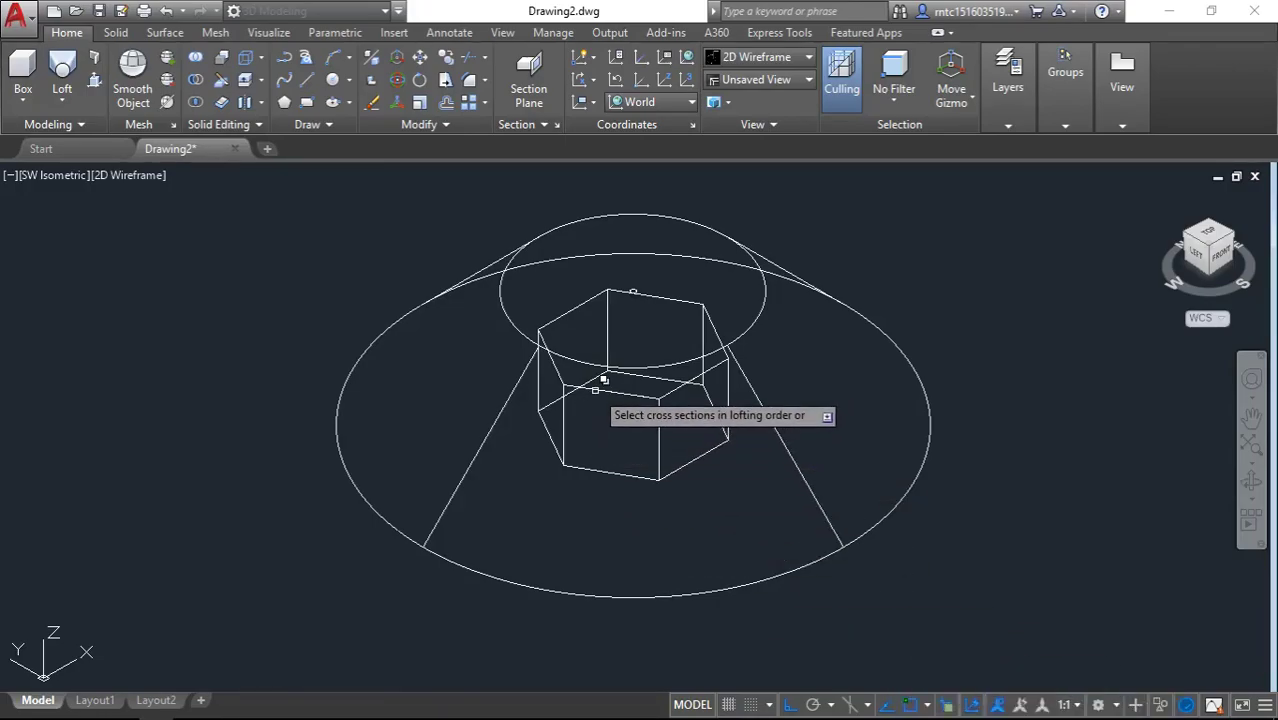
- Loft the prism's top hexagon to the radius-1 circle, forming the pointed socket tip
{"action": "left_click", "coordinate": [594, 388]}
{"action": "left_click", "coordinate": [653, 485]}
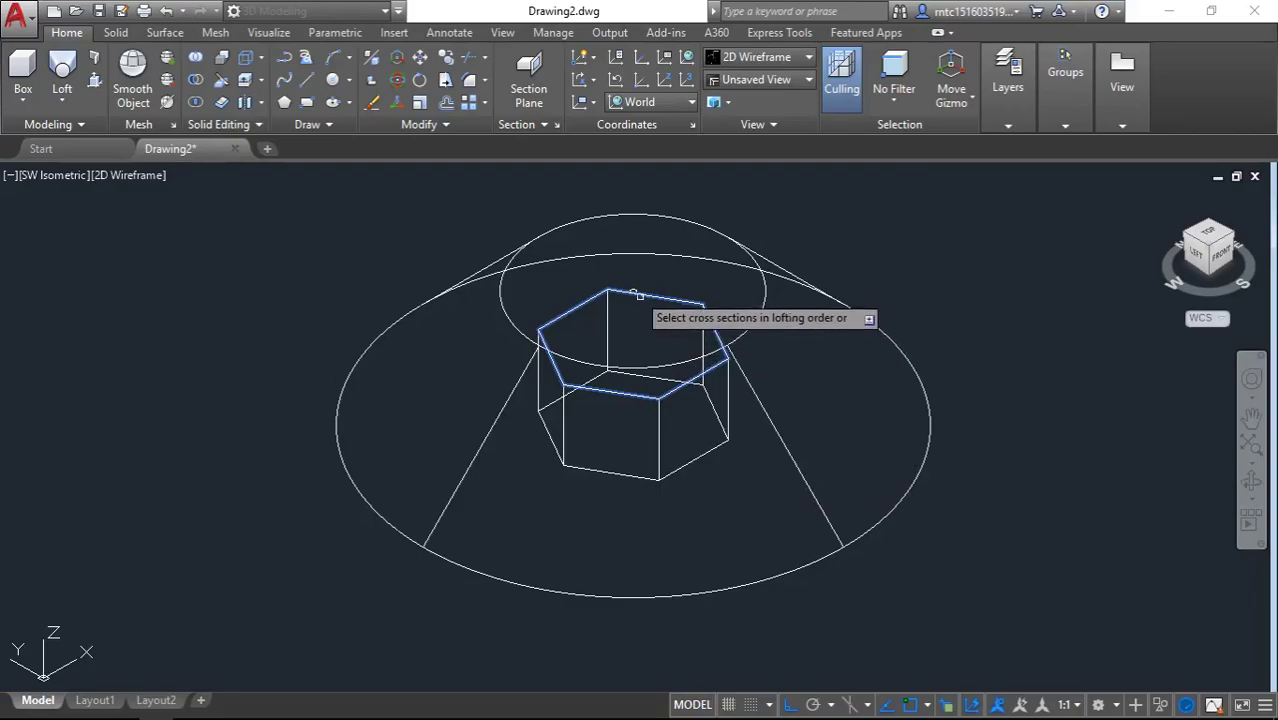
{"action": "scroll", "coordinate": [633, 294], "scroll_direction": "up", "scroll_amount": 5}
{"action": "scroll", "coordinate": [605, 280], "scroll_direction": "up", "scroll_amount": 2}
{"action": "scroll", "coordinate": [593, 264], "scroll_direction": "down", "scroll_amount": 2}
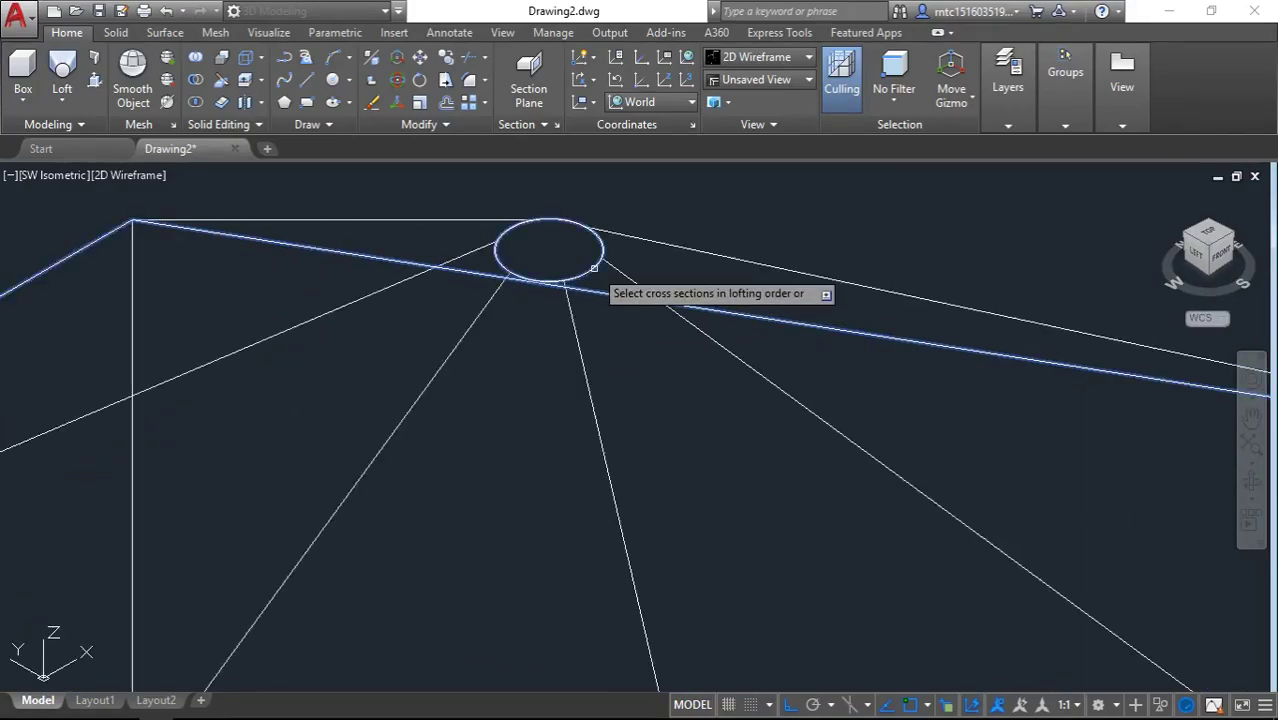
{"action": "scroll", "coordinate": [625, 217], "scroll_direction": "down", "scroll_amount": 2}
{"action": "scroll", "coordinate": [673, 217], "scroll_direction": "down", "scroll_amount": 2}
{"action": "key", "text": "Return"}
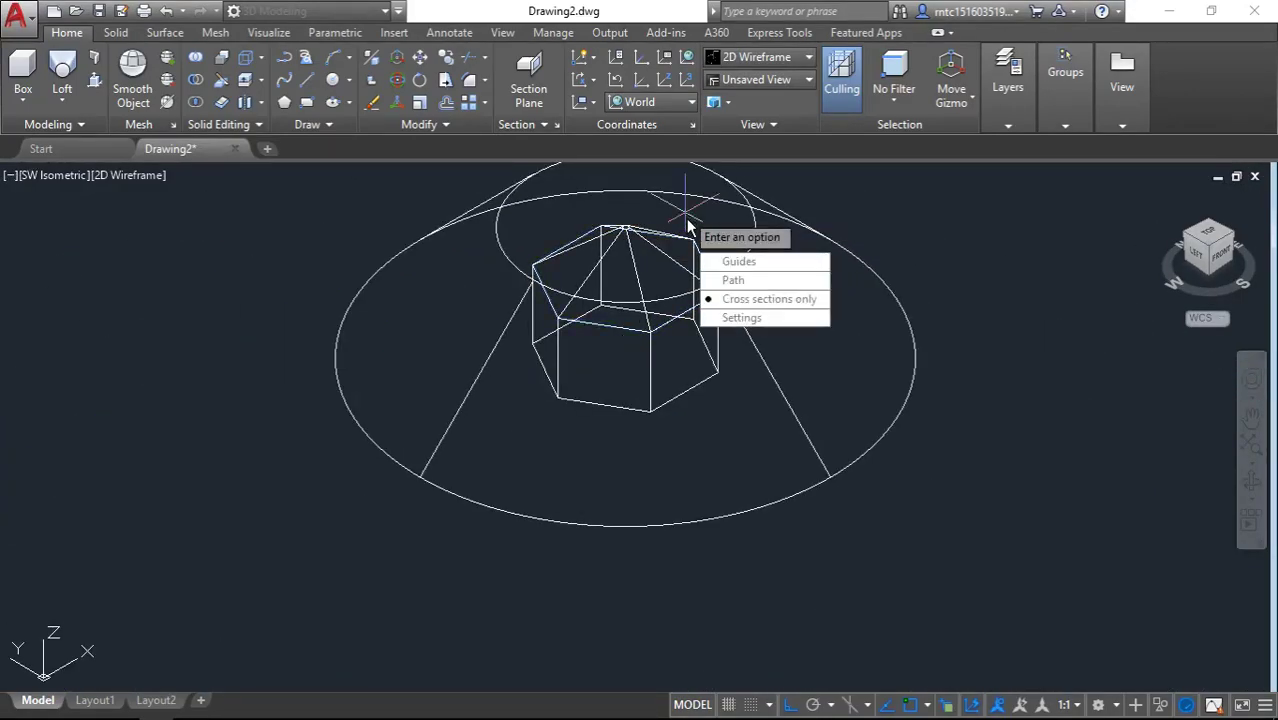
{"action": "key", "text": "Escape"}
{"action": "scroll", "coordinate": [686, 225], "scroll_direction": "up", "scroll_amount": 2}
{"action": "scroll", "coordinate": [686, 238], "scroll_direction": "down", "scroll_amount": 1}
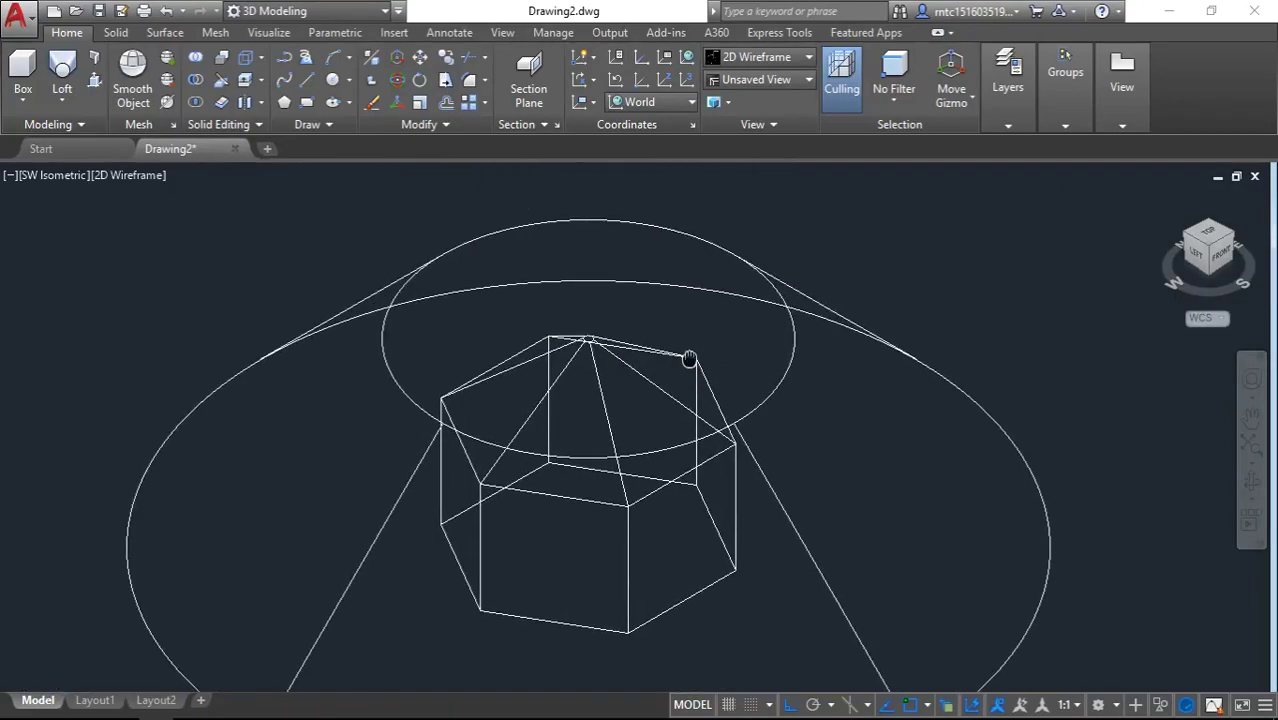
{"action": "scroll", "coordinate": [685, 357], "scroll_direction": "down", "scroll_amount": 1}
{"action": "scroll", "coordinate": [673, 354], "scroll_direction": "down", "scroll_amount": 1}
{"action": "scroll", "coordinate": [685, 320], "scroll_direction": "down", "scroll_amount": 1}
{"action": "middle_click_drag", "start_coordinate": [685, 314], "coordinate": [684, 311]}
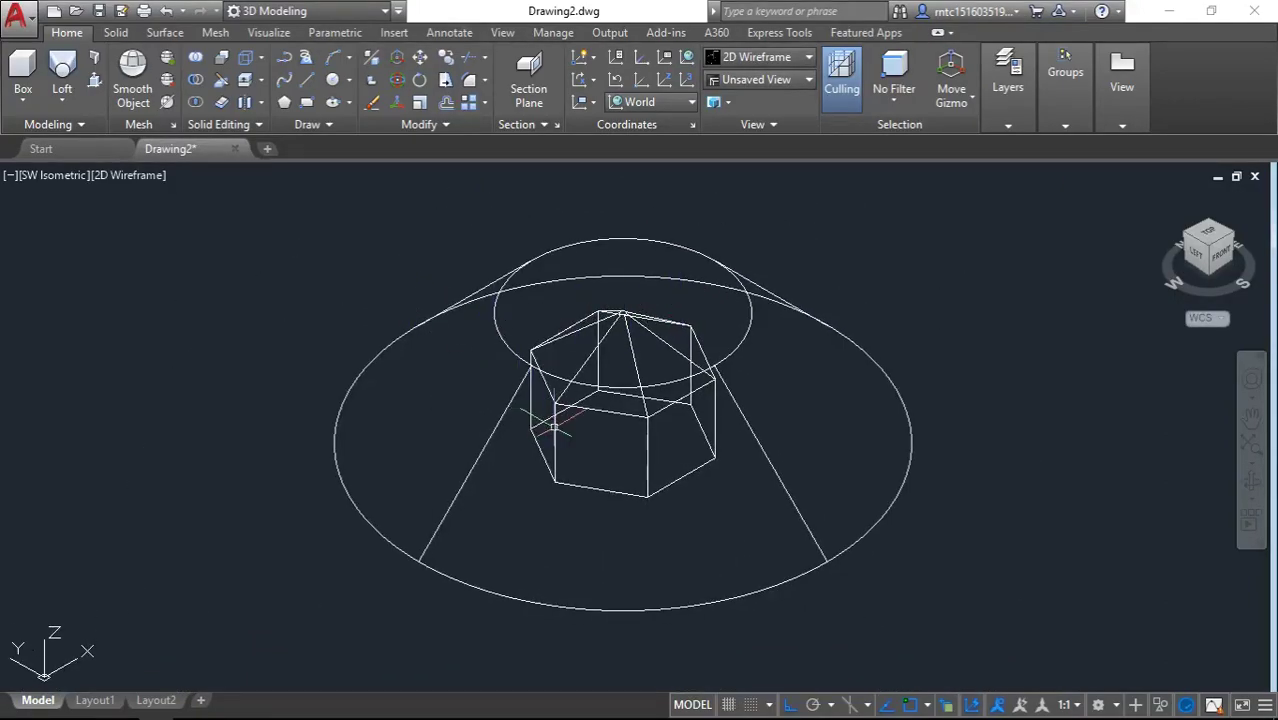
{"action": "left_click", "coordinate": [203, 60]}
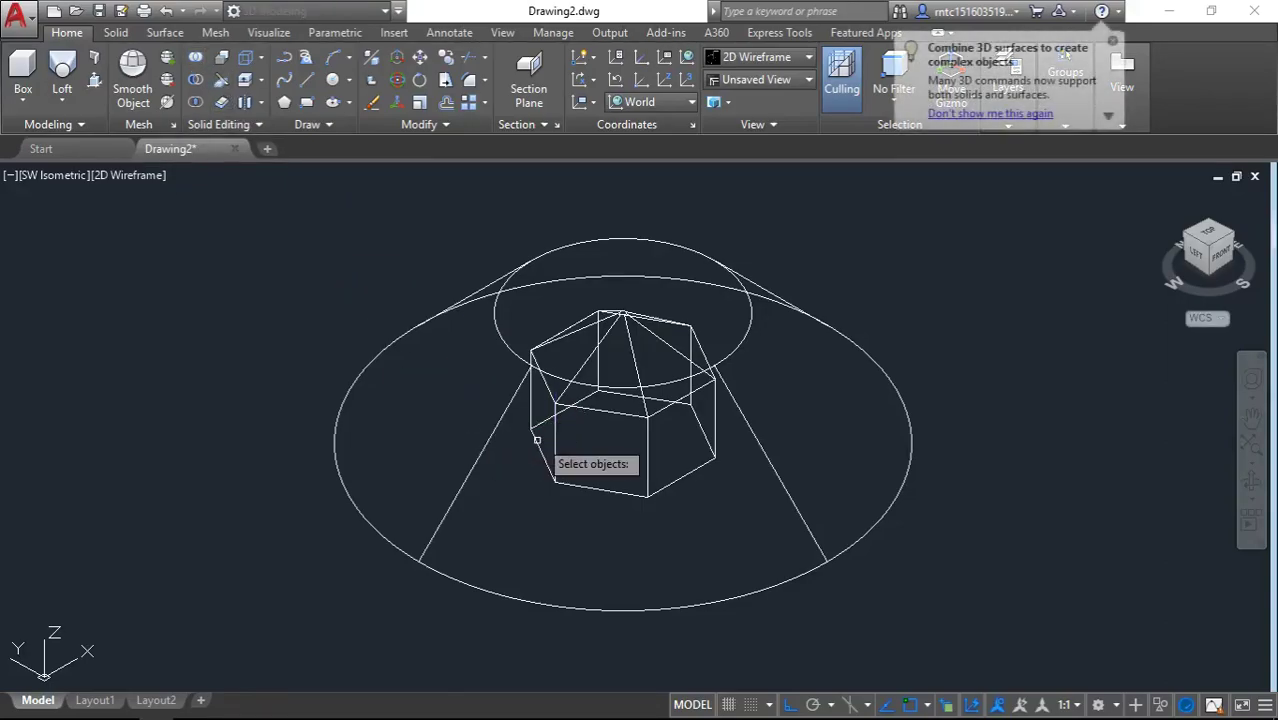
- Union the hex prism and pointed tip into one solid, then view it in Realistic style
{"action": "left_click", "coordinate": [582, 368]}
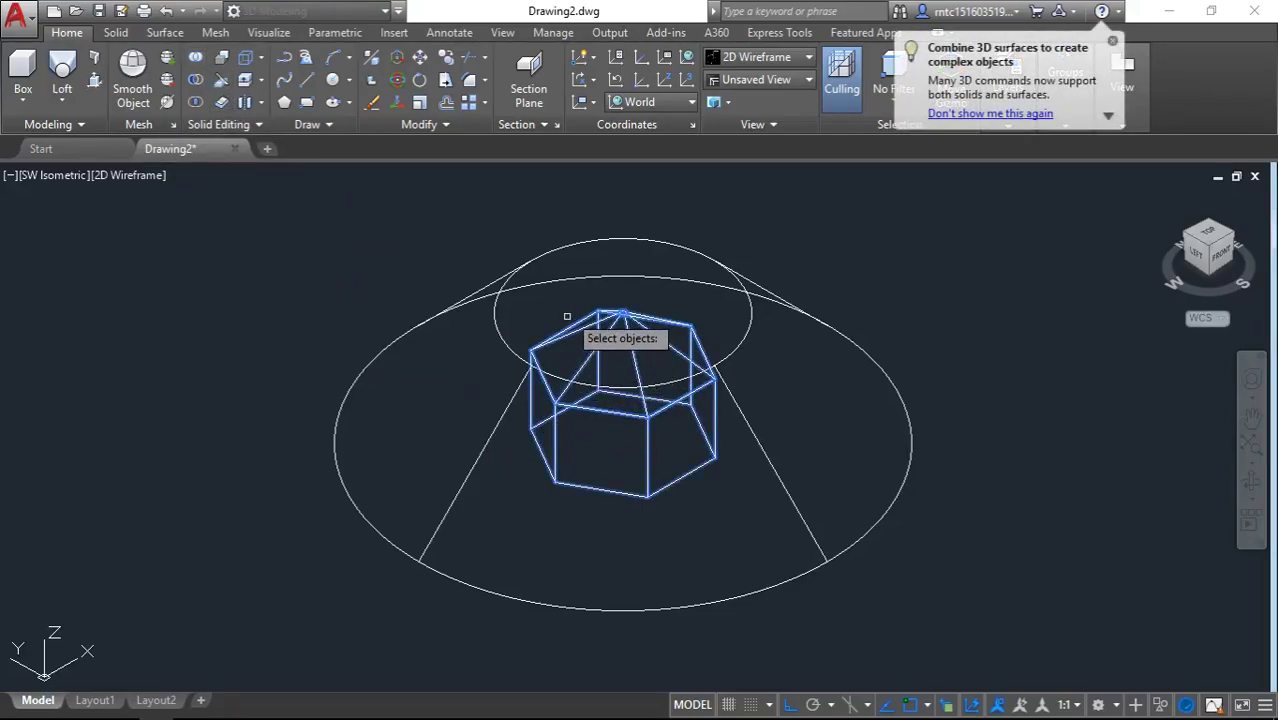
{"action": "key", "text": "Return"}
{"action": "left_click", "coordinate": [140, 178]}
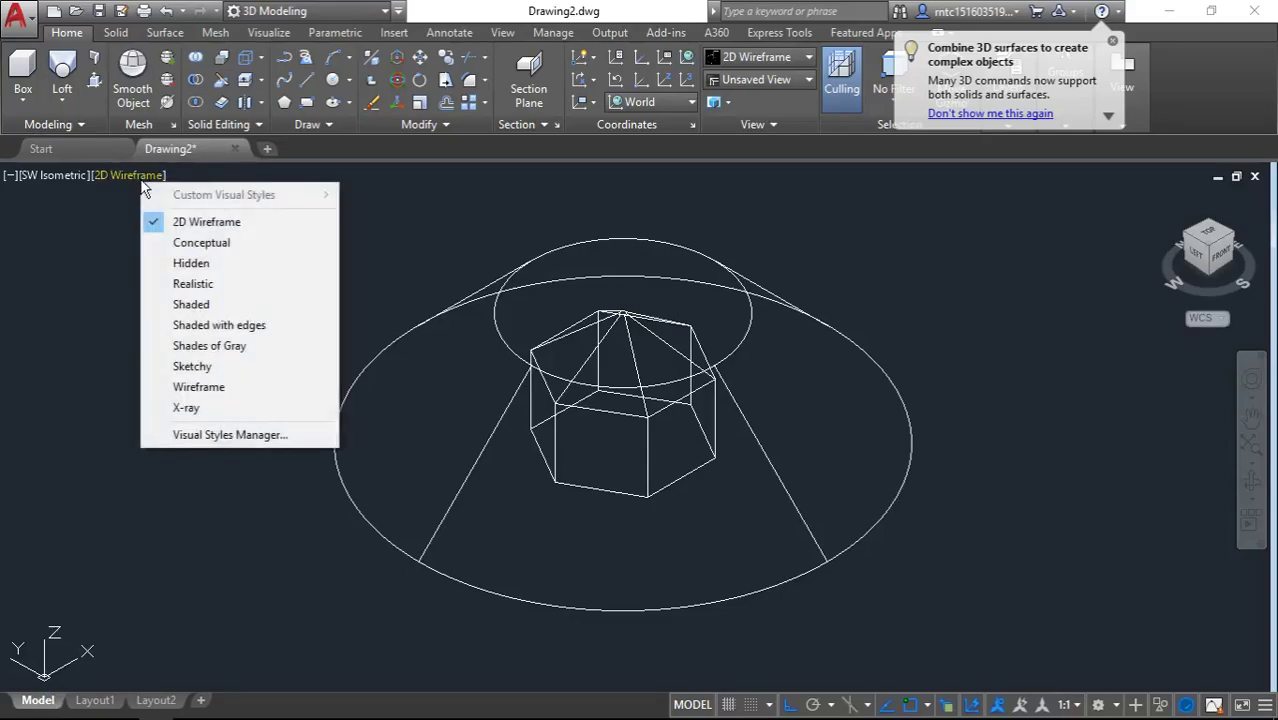
{"action": "left_click", "coordinate": [199, 285]}
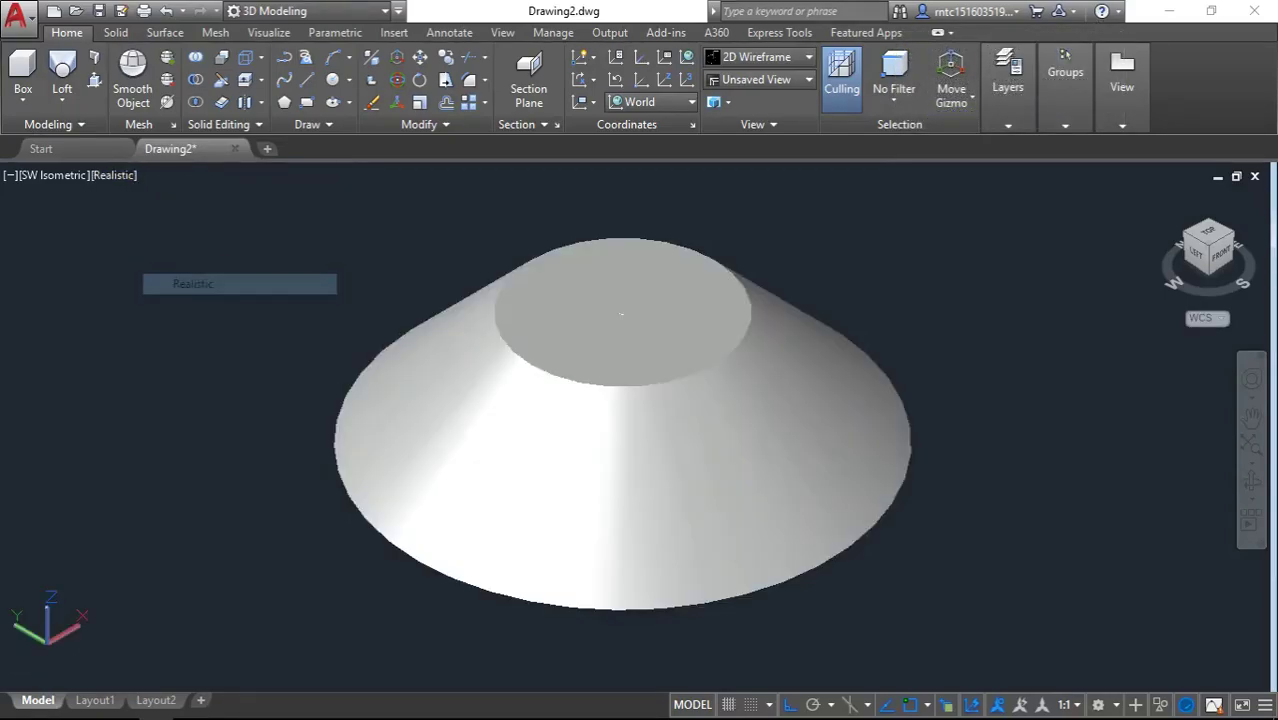
{"action": "mouse_move", "coordinate": [228, 341]}
{"action": "middle_mouse_down", "text": "shift"}
{"action": "mouse_move", "coordinate": [231, 214]}
{"action": "mouse_move", "coordinate": [300, 277]}
{"action": "middle_mouse_up", "text": "shift"}
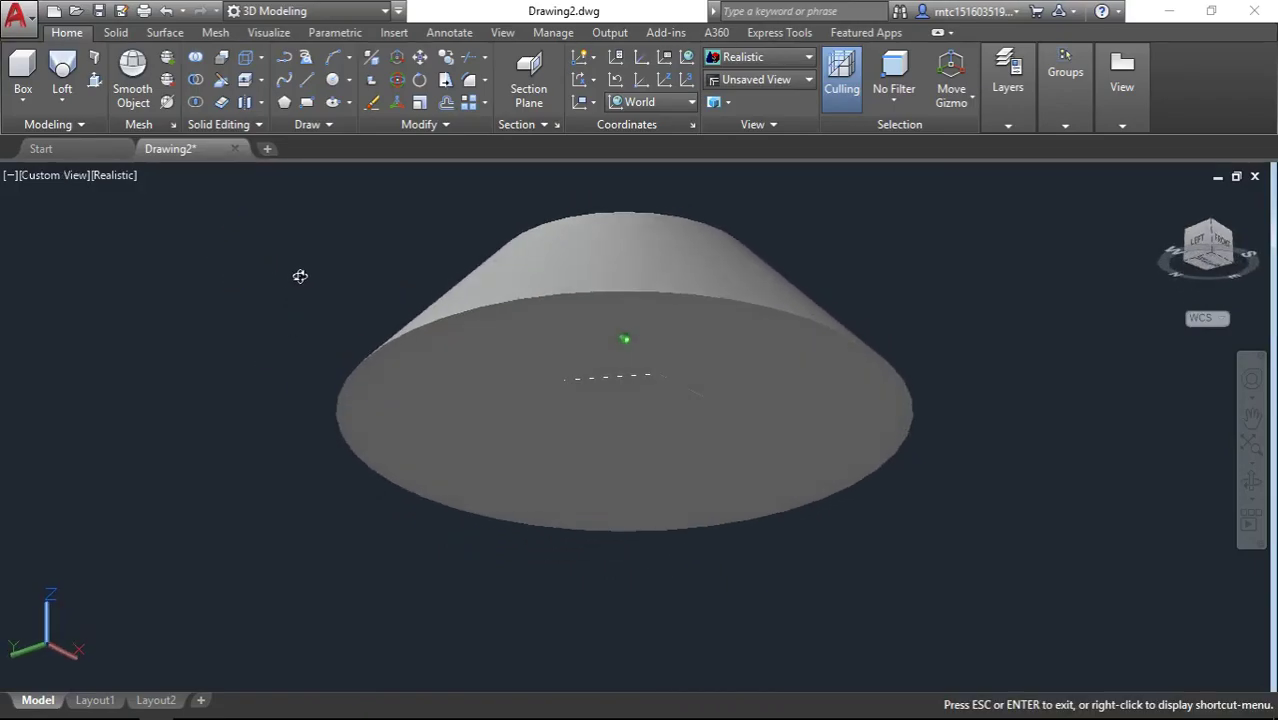
- Subtract the hexagonal socket solid from the tapered head cone
{"action": "left_click", "coordinate": [398, 345]}
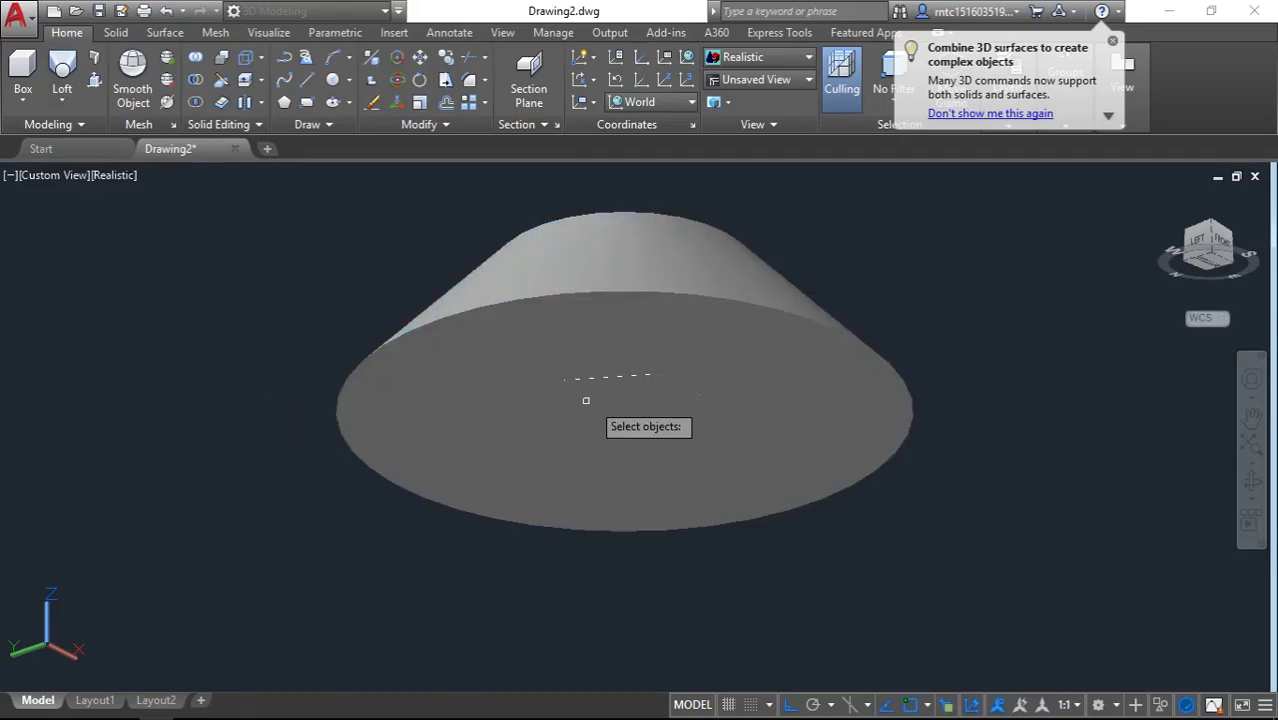
{"action": "left_click", "coordinate": [620, 401]}
{"action": "left_click", "coordinate": [745, 495]}
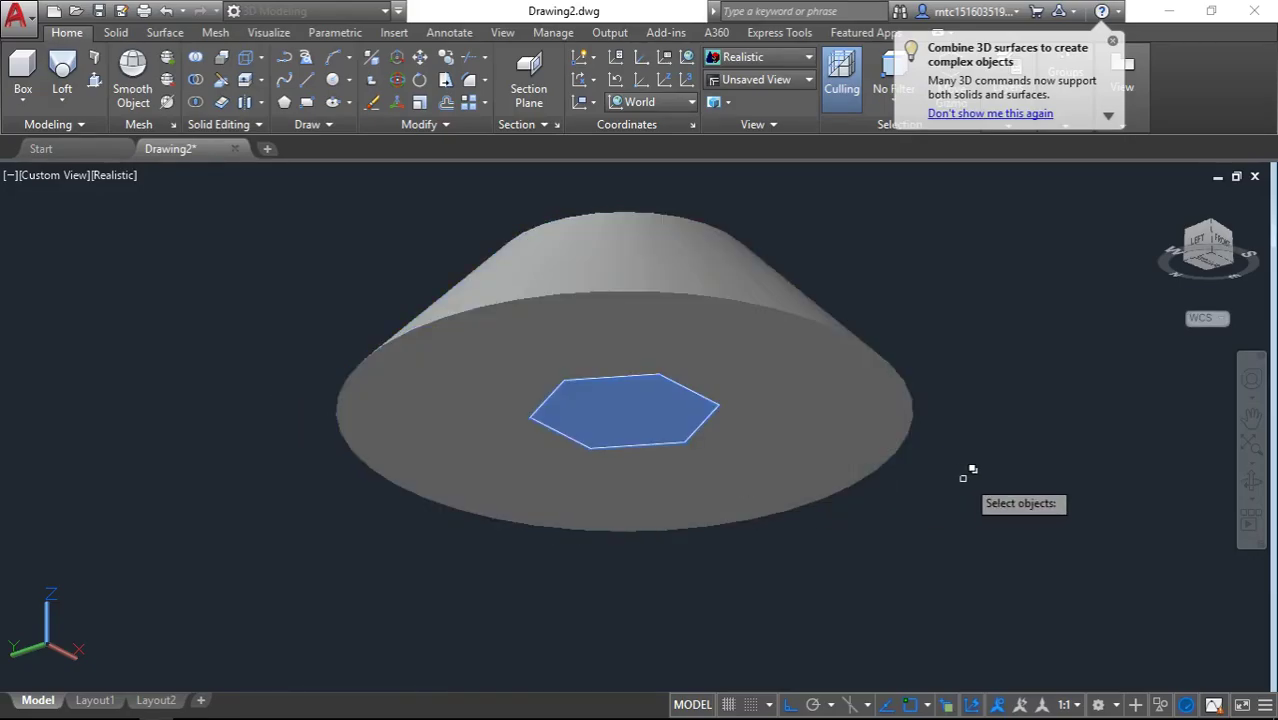
{"action": "key", "text": "Return"}
{"action": "mouse_move", "coordinate": [1000, 472]}
{"action": "middle_mouse_down", "text": "shift"}
{"action": "mouse_move", "coordinate": [1004, 317]}
{"action": "mouse_move", "coordinate": [941, 251]}
{"action": "mouse_move", "coordinate": [847, 285]}
{"action": "mouse_move", "coordinate": [845, 416]}
{"action": "mouse_move", "coordinate": [927, 571]}
{"action": "mouse_move", "coordinate": [987, 571]}
{"action": "mouse_move", "coordinate": [1001, 511]}
{"action": "mouse_move", "coordinate": [950, 466]}
{"action": "mouse_move", "coordinate": [842, 541]}
{"action": "middle_mouse_up", "text": "shift"}
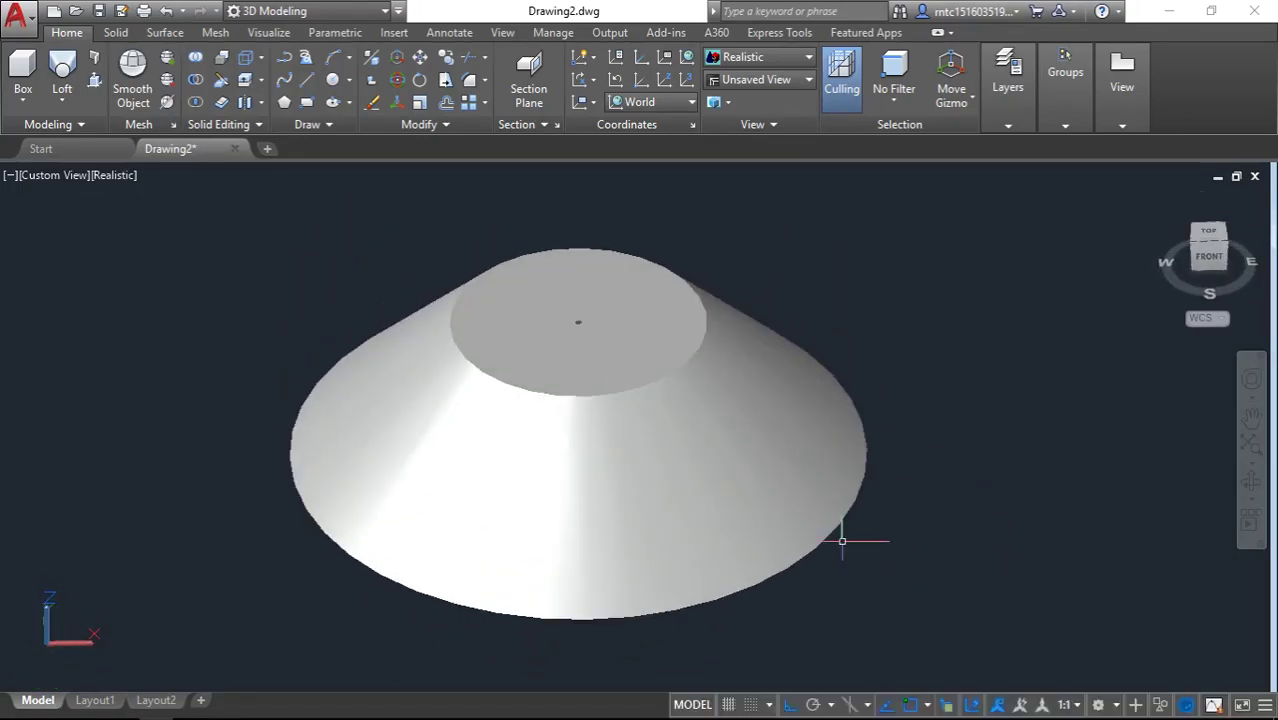
- Return to 2D Wireframe and the southwest isometric view
{"action": "left_click", "coordinate": [120, 178]}
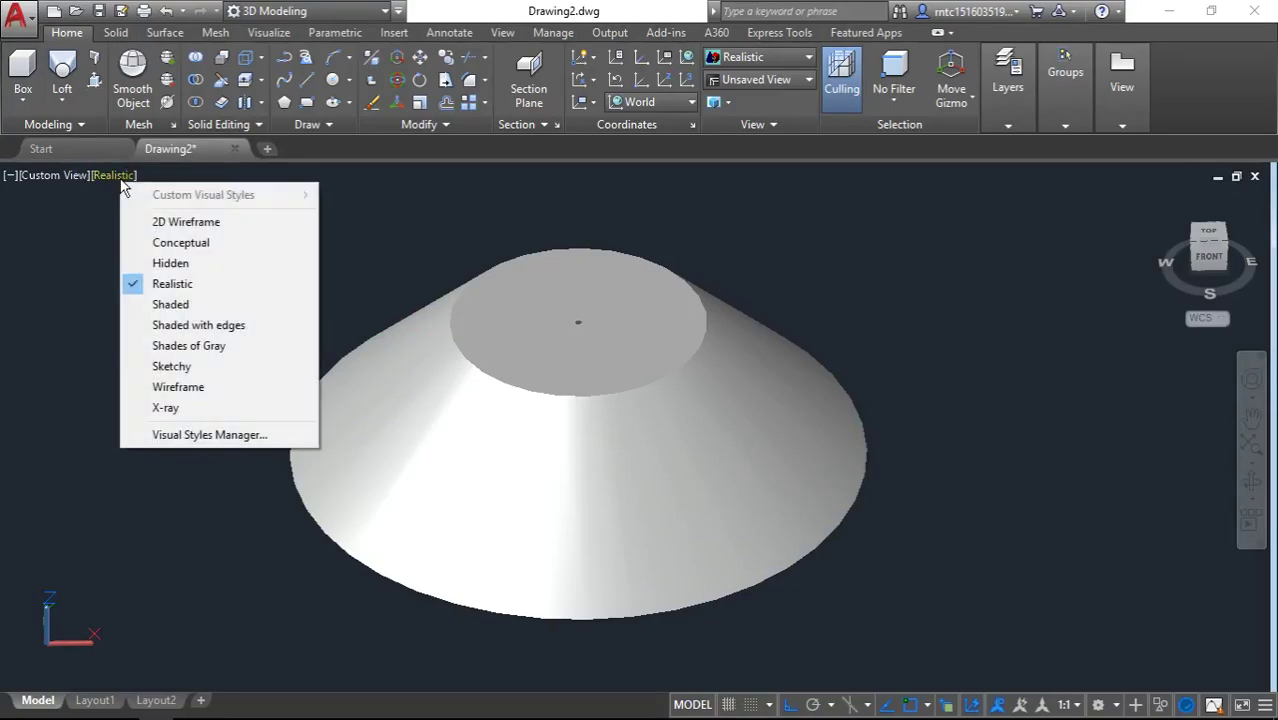
{"action": "left_click", "coordinate": [172, 220]}
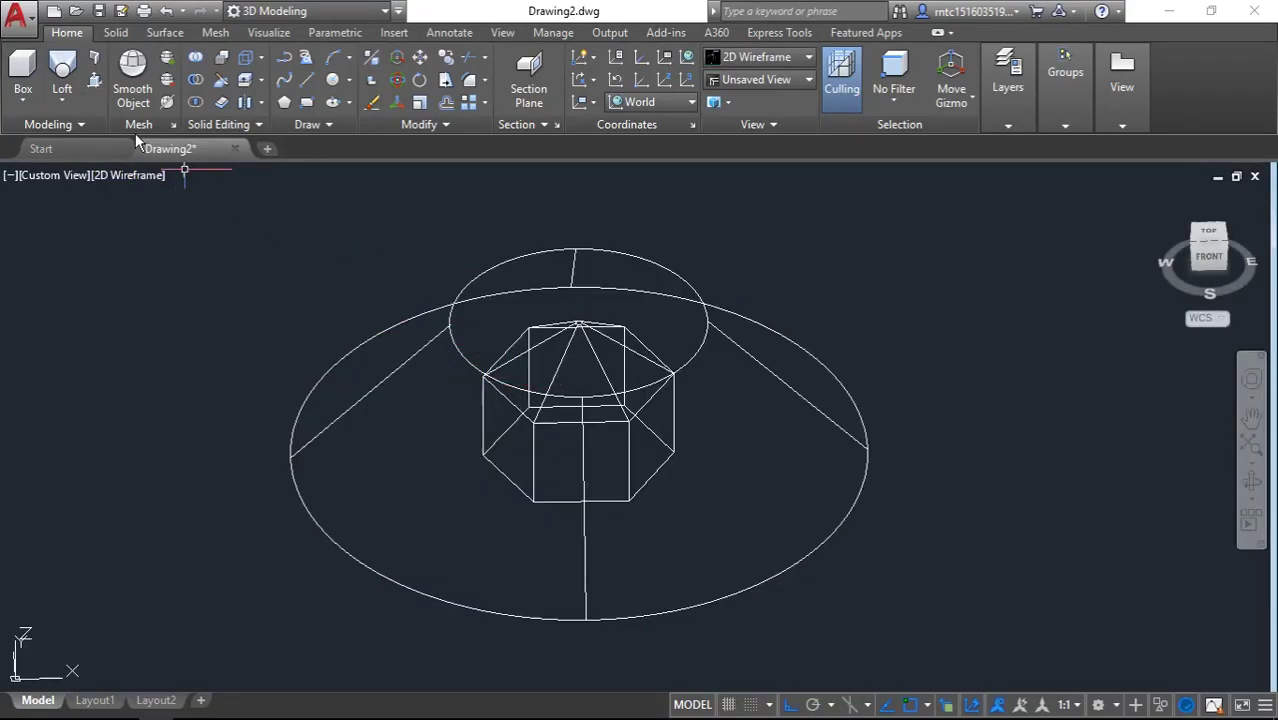
{"action": "mouse_move", "coordinate": [1209, 250]}
{"action": "left_click", "coordinate": [1197, 245]}
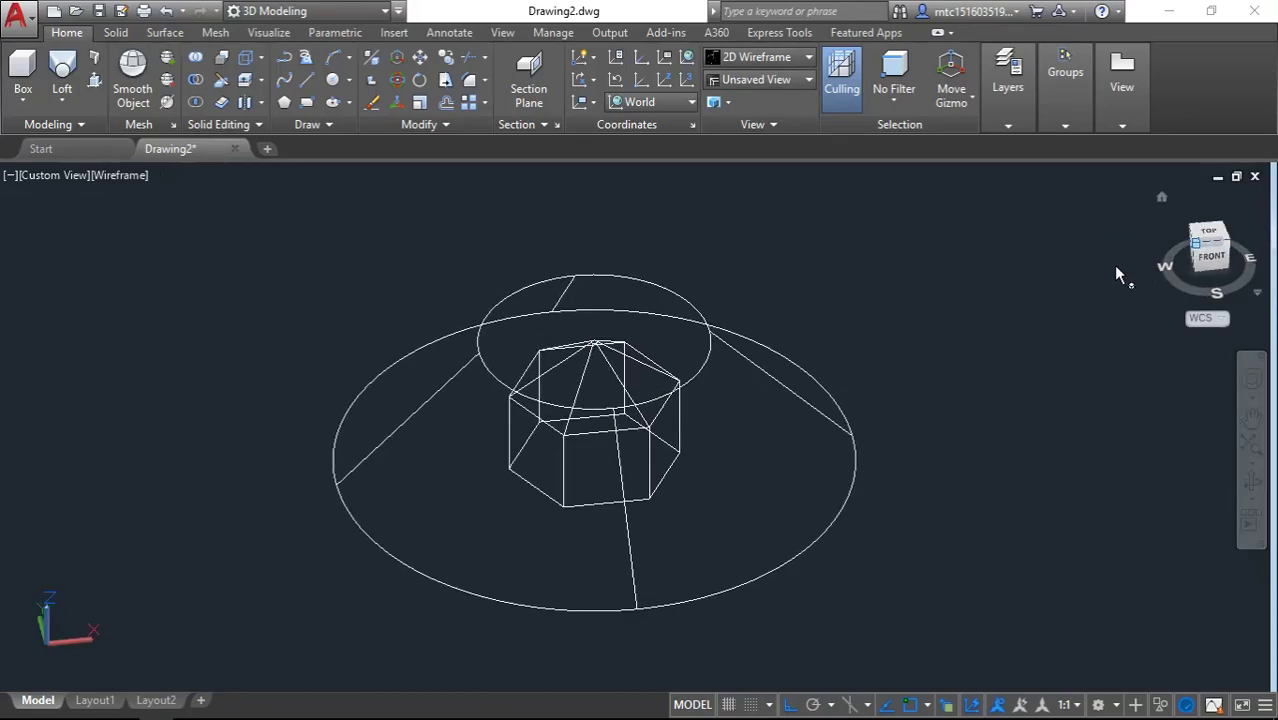
{"action": "type", "text": "c"}
- Zoom in, snap a circle's centre to the socket's pointed apex, and give it radius 4
{"action": "key", "text": "Return"}
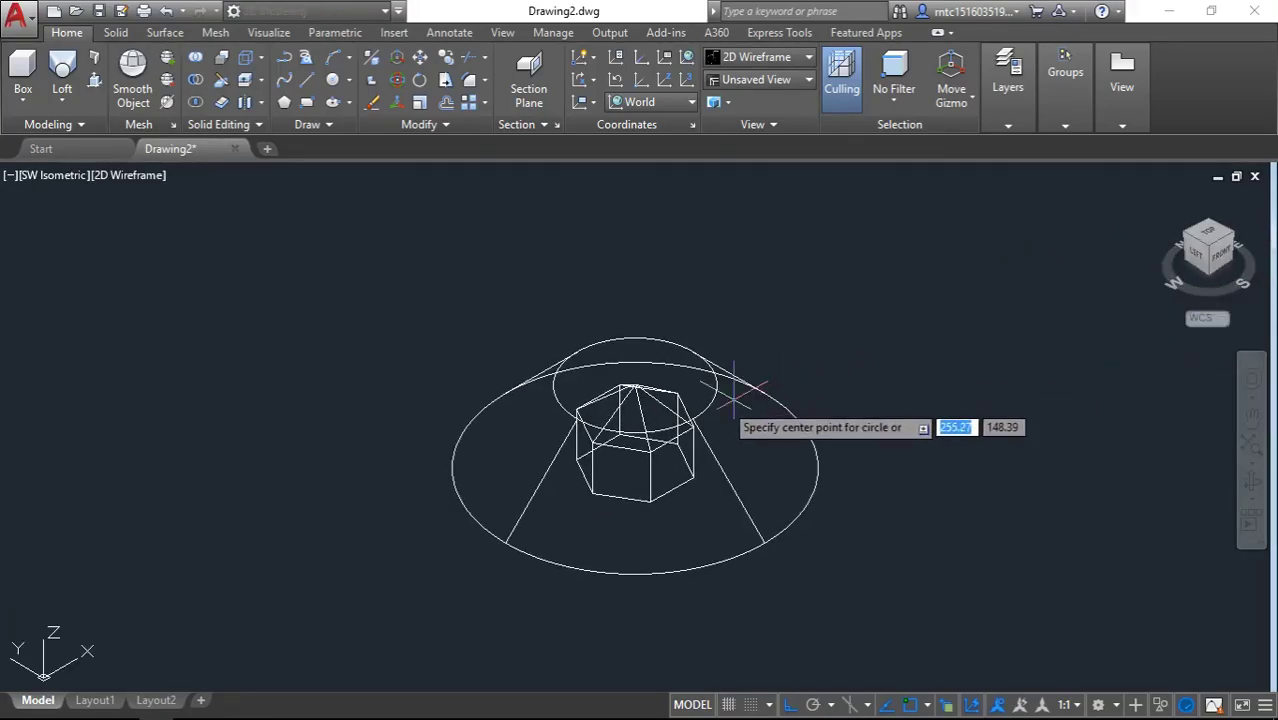
{"action": "scroll", "coordinate": [624, 378], "scroll_direction": "down", "scroll_amount": 3}
{"action": "scroll", "coordinate": [613, 368], "scroll_direction": "up", "scroll_amount": 5}
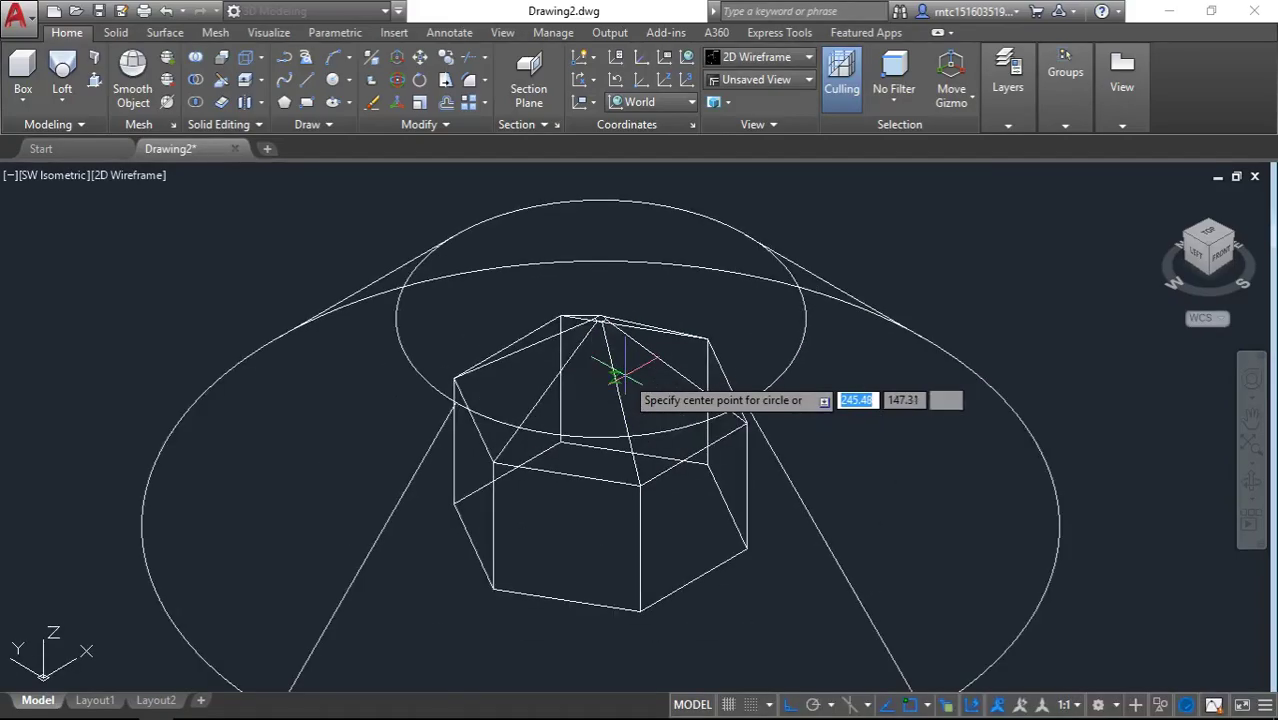
{"action": "scroll", "coordinate": [580, 320], "scroll_direction": "up", "scroll_amount": 3}
{"action": "scroll", "coordinate": [545, 264], "scroll_direction": "up", "scroll_amount": 2}
{"action": "scroll", "coordinate": [560, 264], "scroll_direction": "down", "scroll_amount": 2}
{"action": "scroll", "coordinate": [545, 268], "scroll_direction": "down", "scroll_amount": 3}
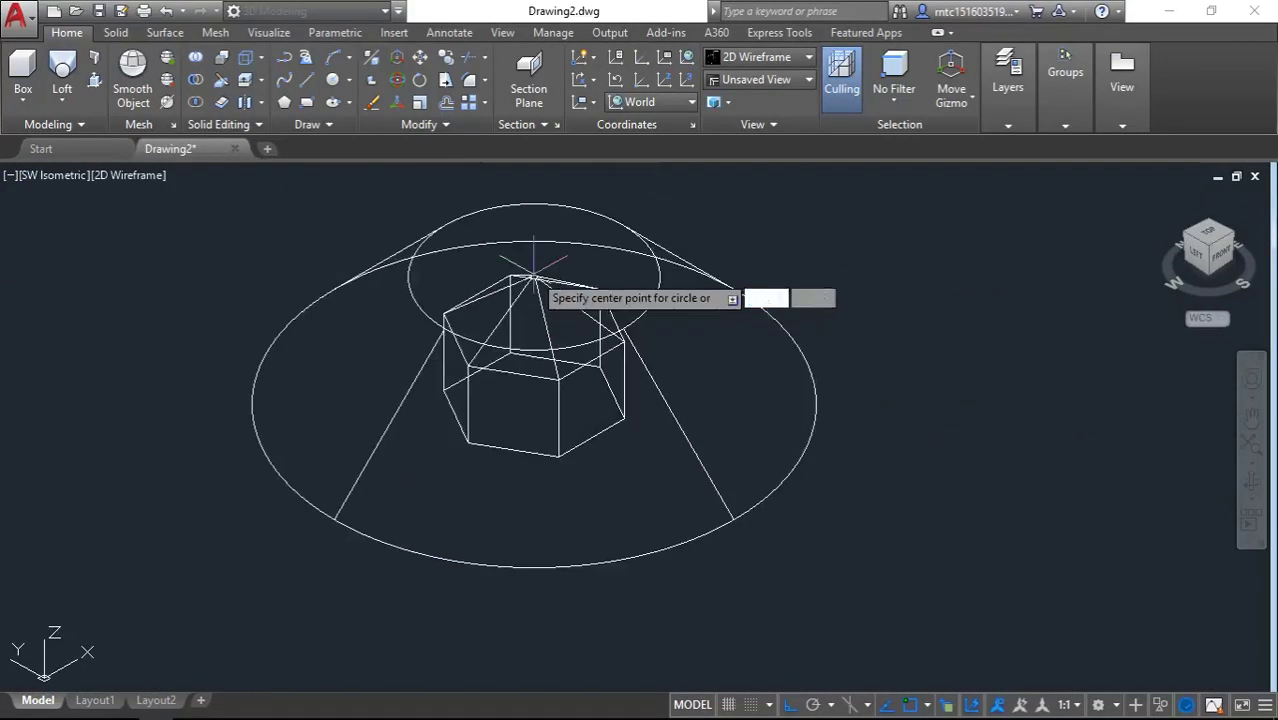
{"action": "scroll", "coordinate": [534, 265], "scroll_direction": "up", "scroll_amount": 2}
{"action": "scroll", "coordinate": [534, 285], "scroll_direction": "up", "scroll_amount": 4}
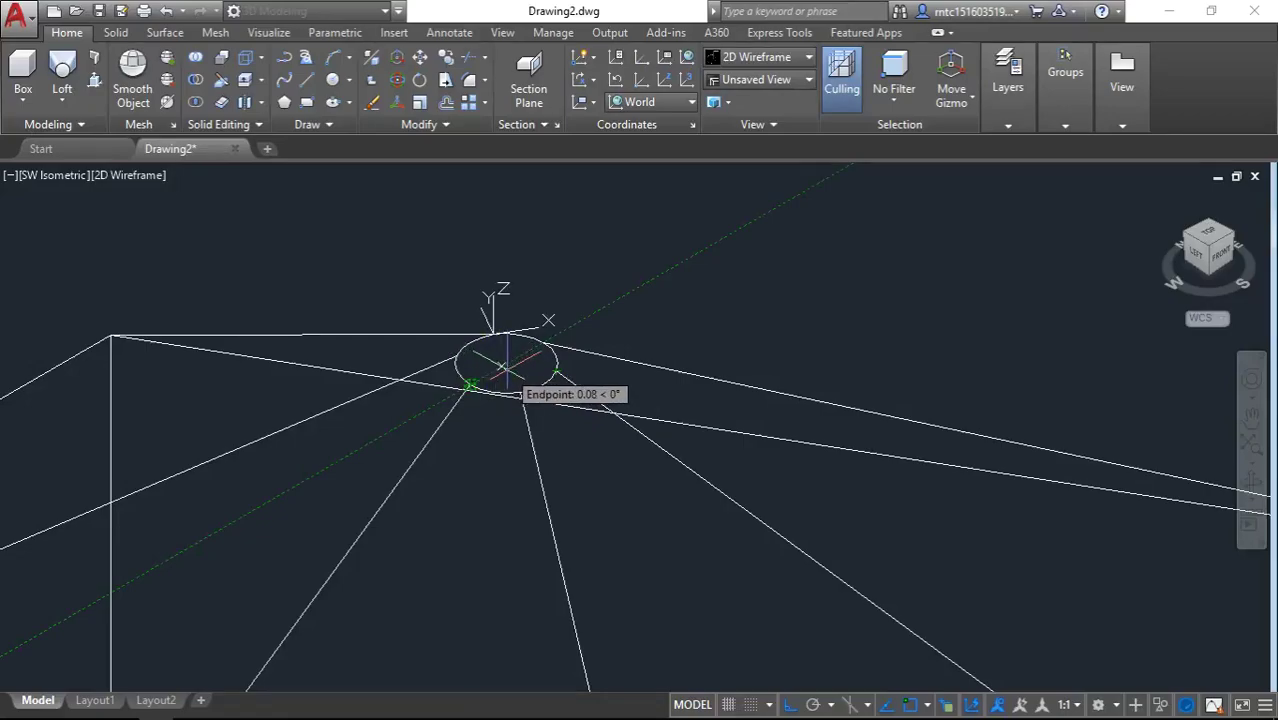
{"action": "scroll", "coordinate": [514, 356], "scroll_direction": "down", "scroll_amount": 5}
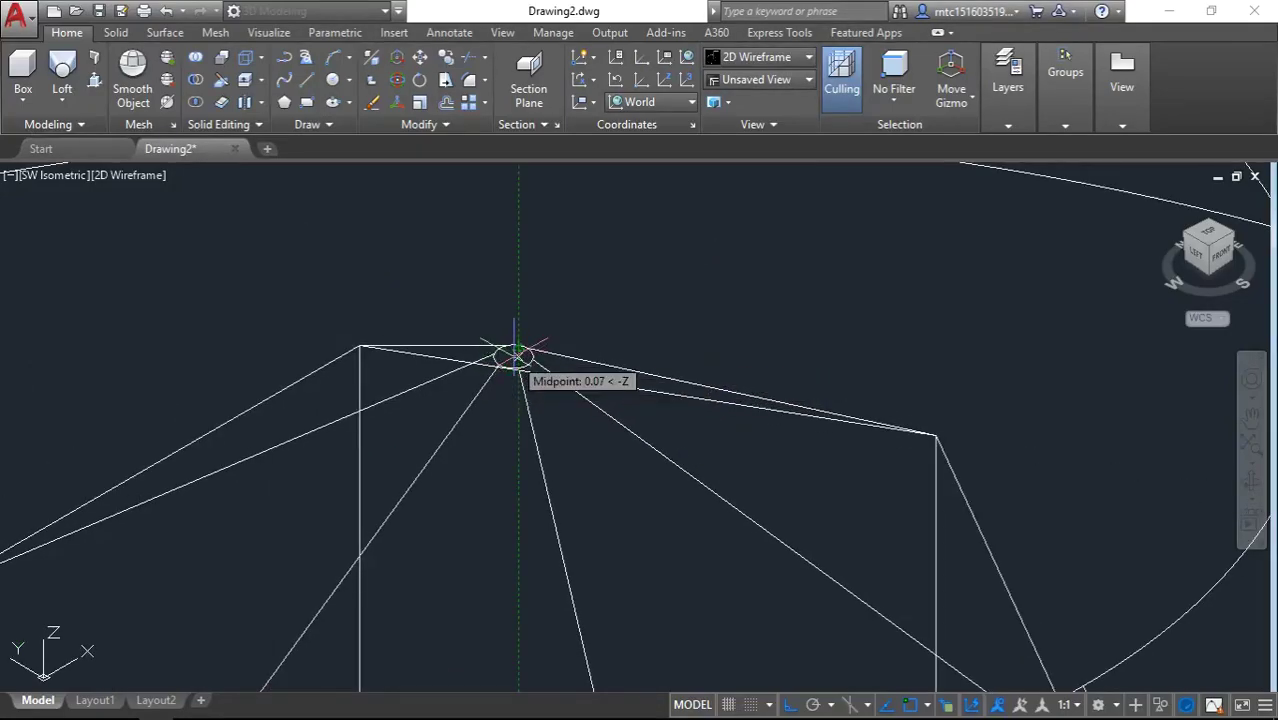
{"action": "scroll", "coordinate": [511, 356], "scroll_direction": "down", "scroll_amount": 4}
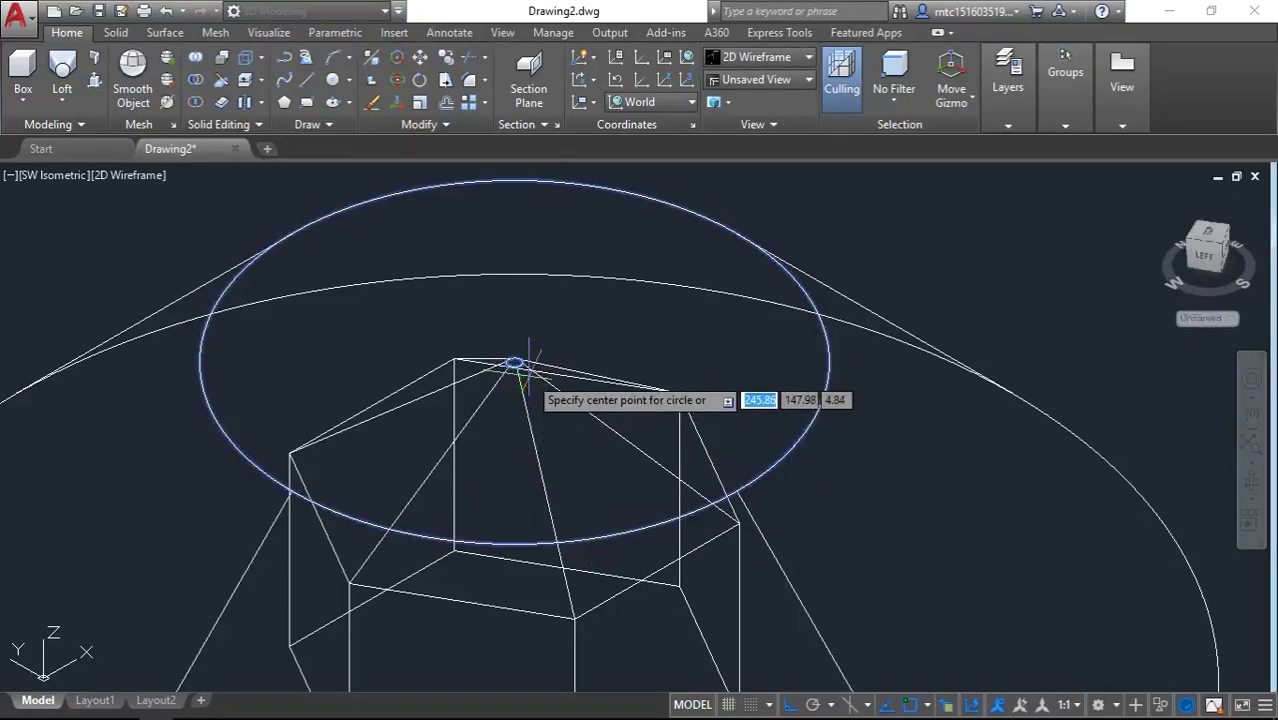
{"action": "scroll", "coordinate": [513, 363], "scroll_direction": "up", "scroll_amount": 3}
{"action": "scroll", "coordinate": [513, 363], "scroll_direction": "up", "scroll_amount": 2}
{"action": "scroll", "coordinate": [560, 285], "scroll_direction": "up", "scroll_amount": 3}
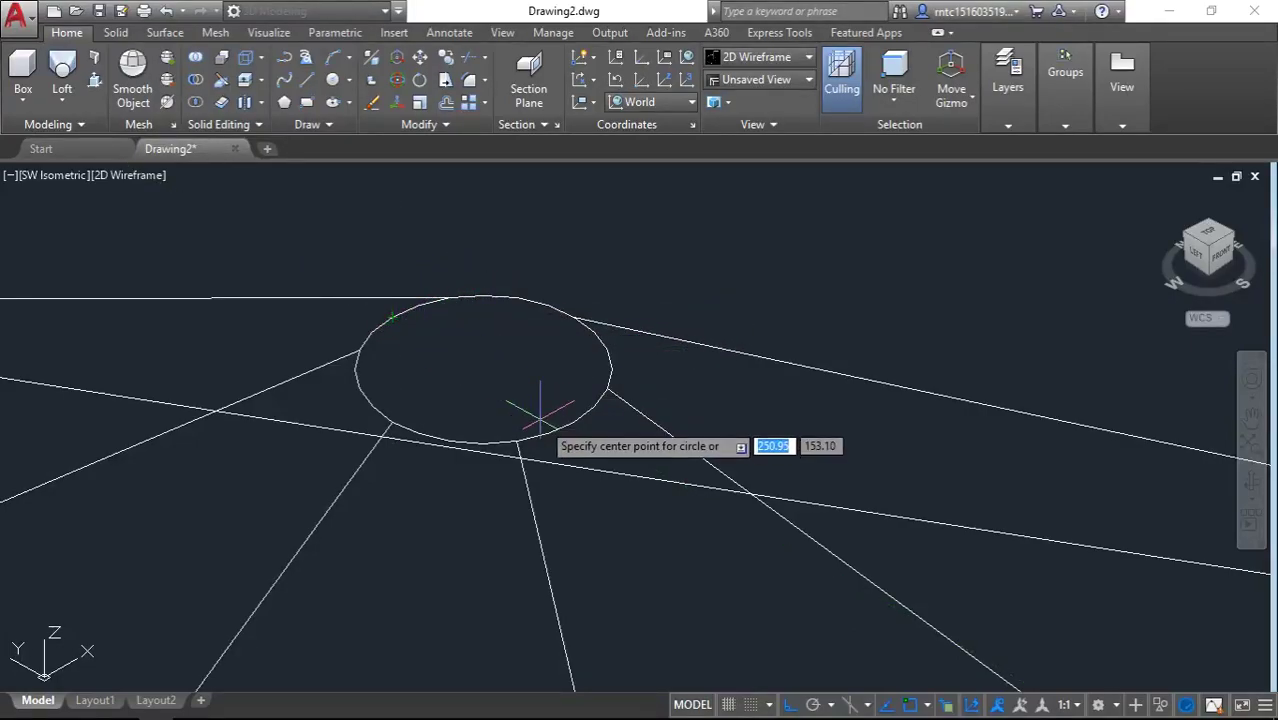
{"action": "scroll", "coordinate": [556, 438], "scroll_direction": "down", "scroll_amount": 3}
{"action": "scroll", "coordinate": [580, 400], "scroll_direction": "down", "scroll_amount": 3}
{"action": "scroll", "coordinate": [585, 440], "scroll_direction": "down", "scroll_amount": 2}
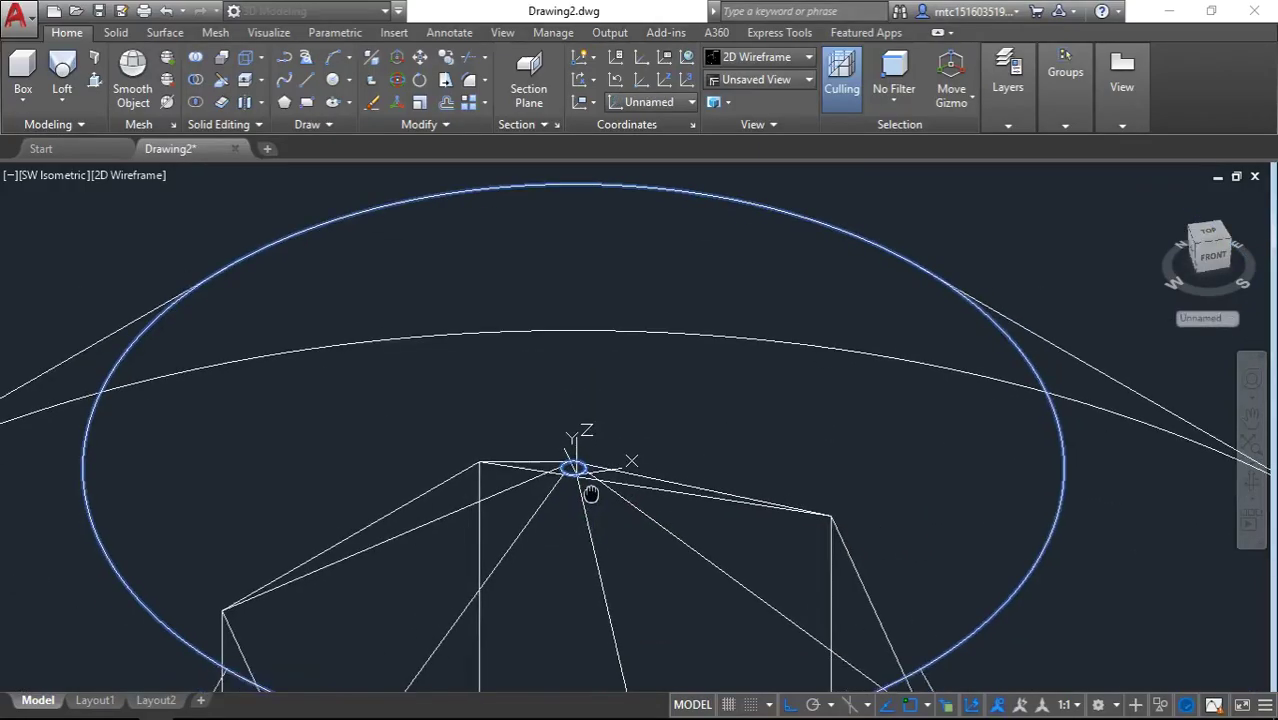
{"action": "scroll", "coordinate": [573, 372], "scroll_direction": "down", "scroll_amount": 1}
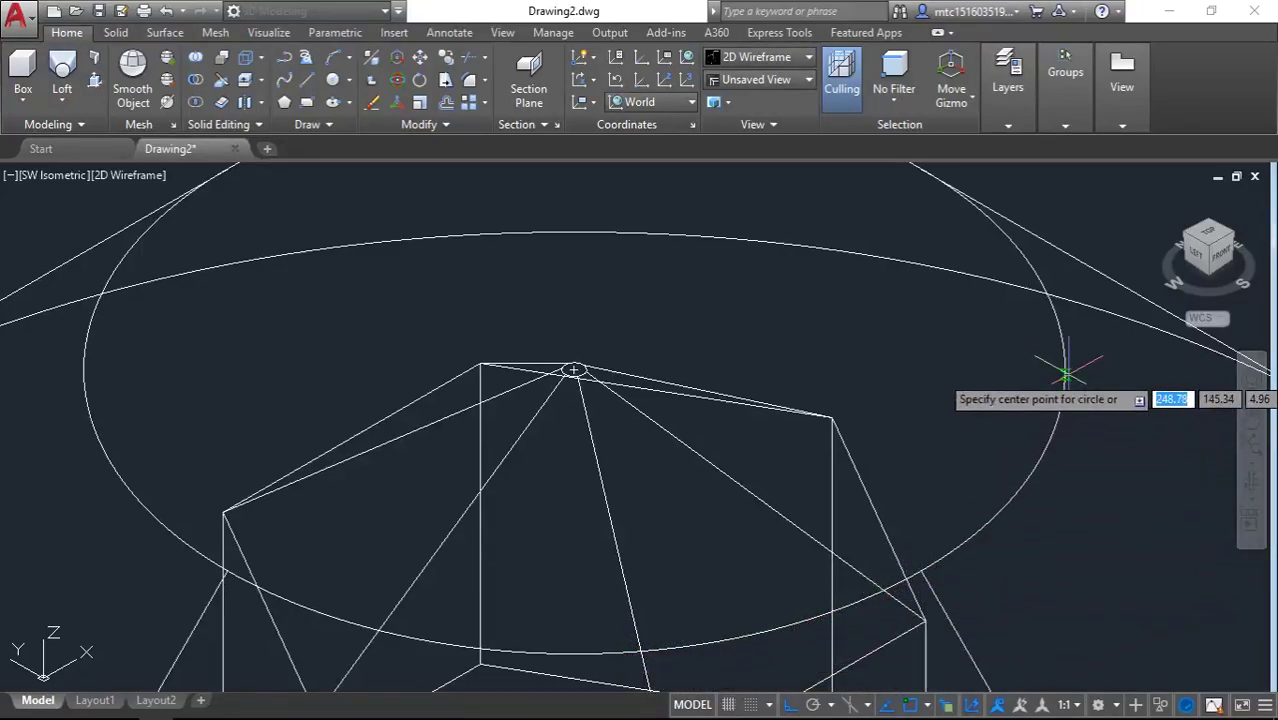
{"action": "scroll", "coordinate": [1045, 290], "scroll_direction": "down", "scroll_amount": 2}
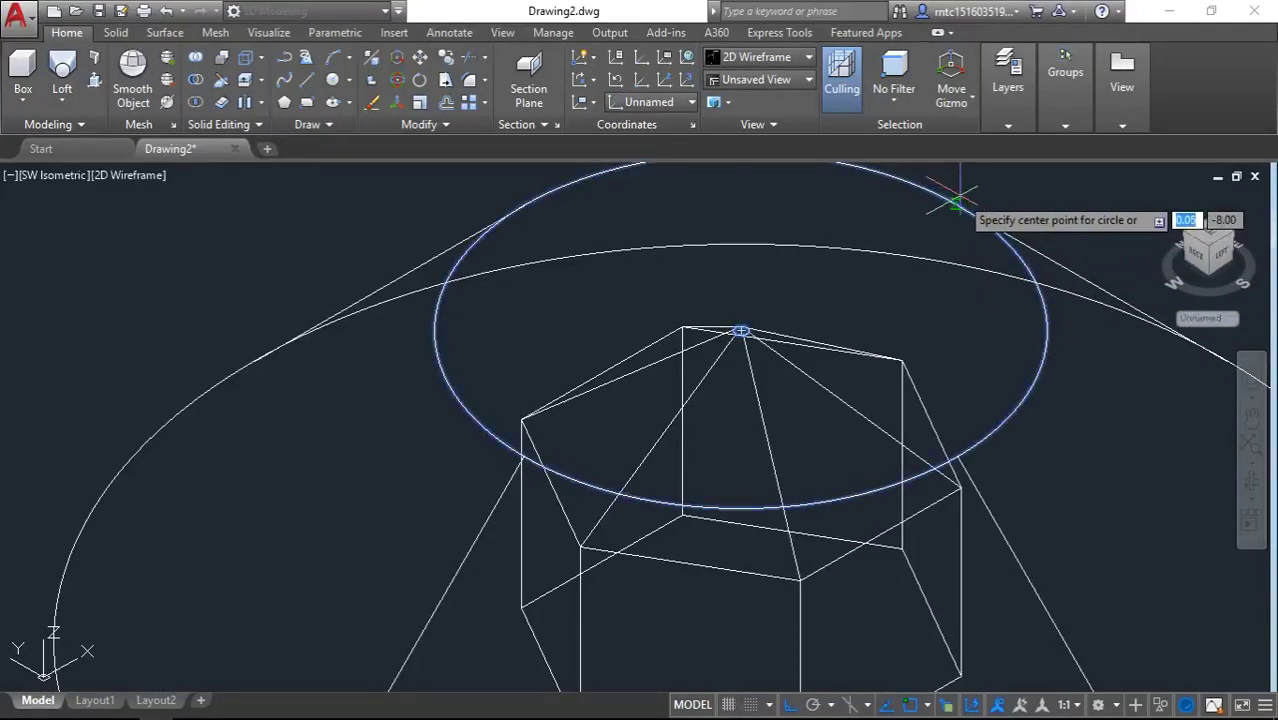
{"action": "left_click", "coordinate": [740, 330]}
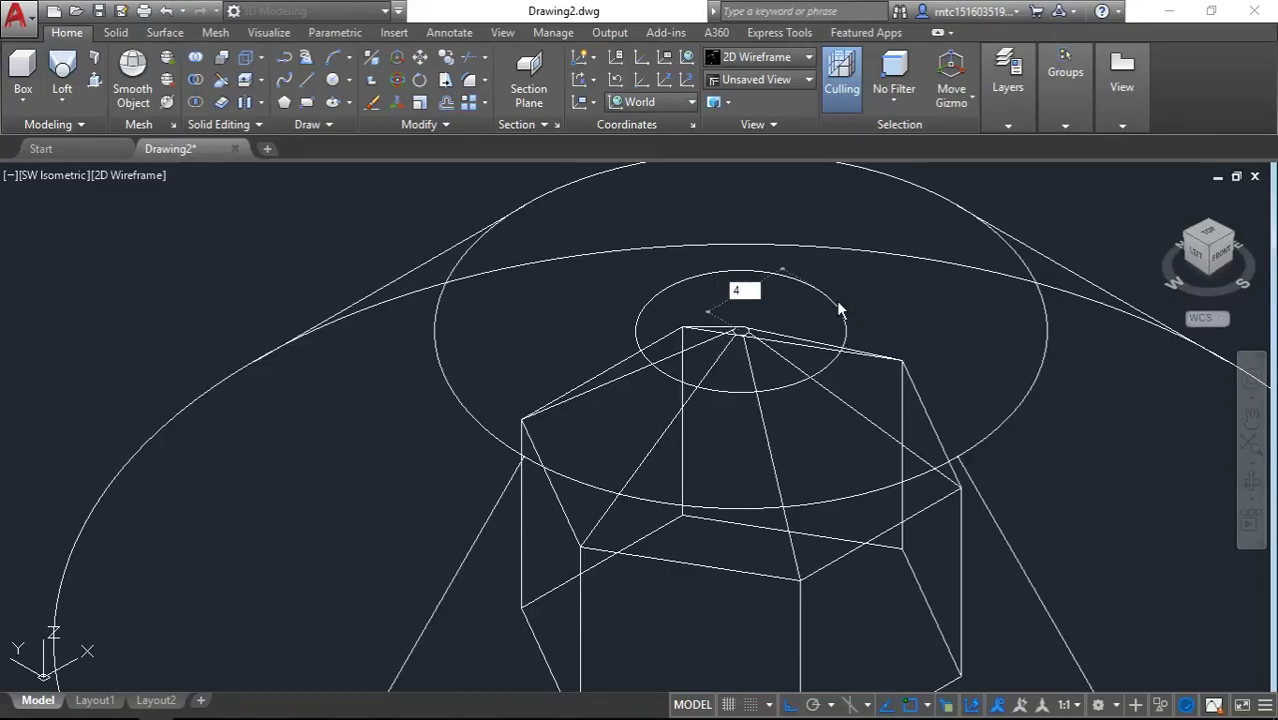
{"action": "type", "text": "4"}
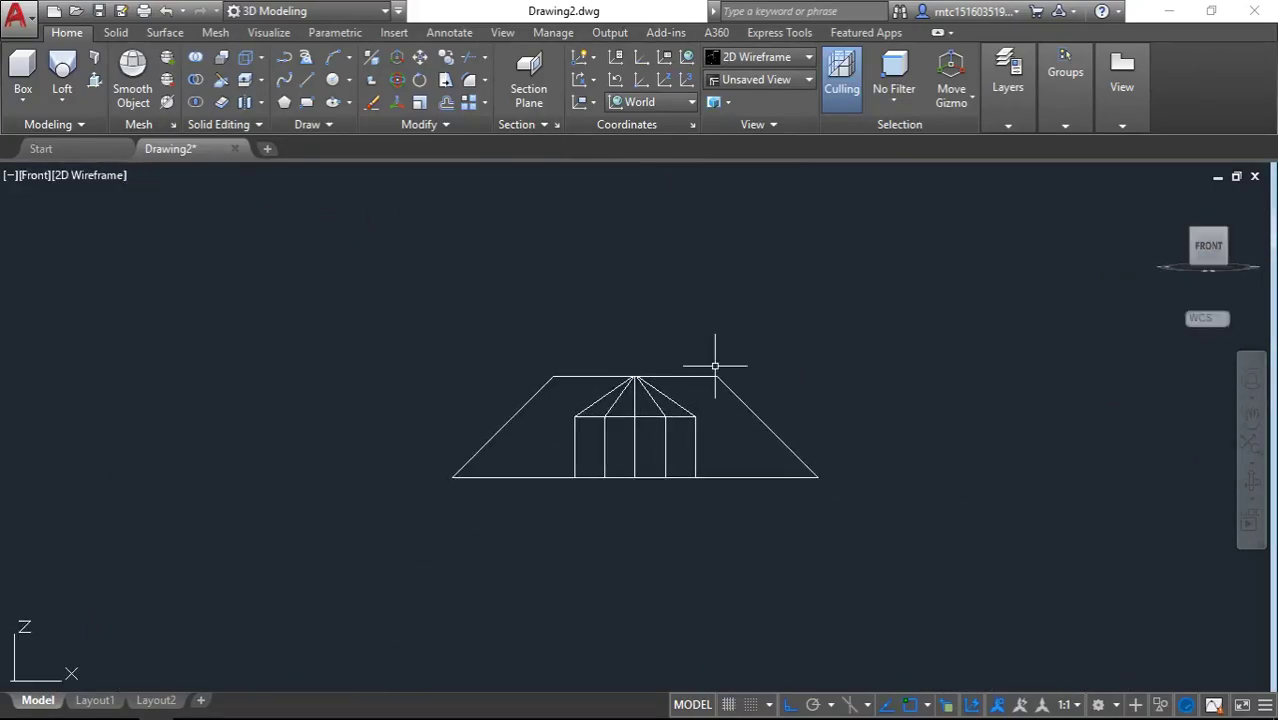
- From SW isometric view, extrude the small circle 50 units upward into the screw shank
{"action": "scroll", "coordinate": [697, 373], "scroll_direction": "up", "scroll_amount": 10}
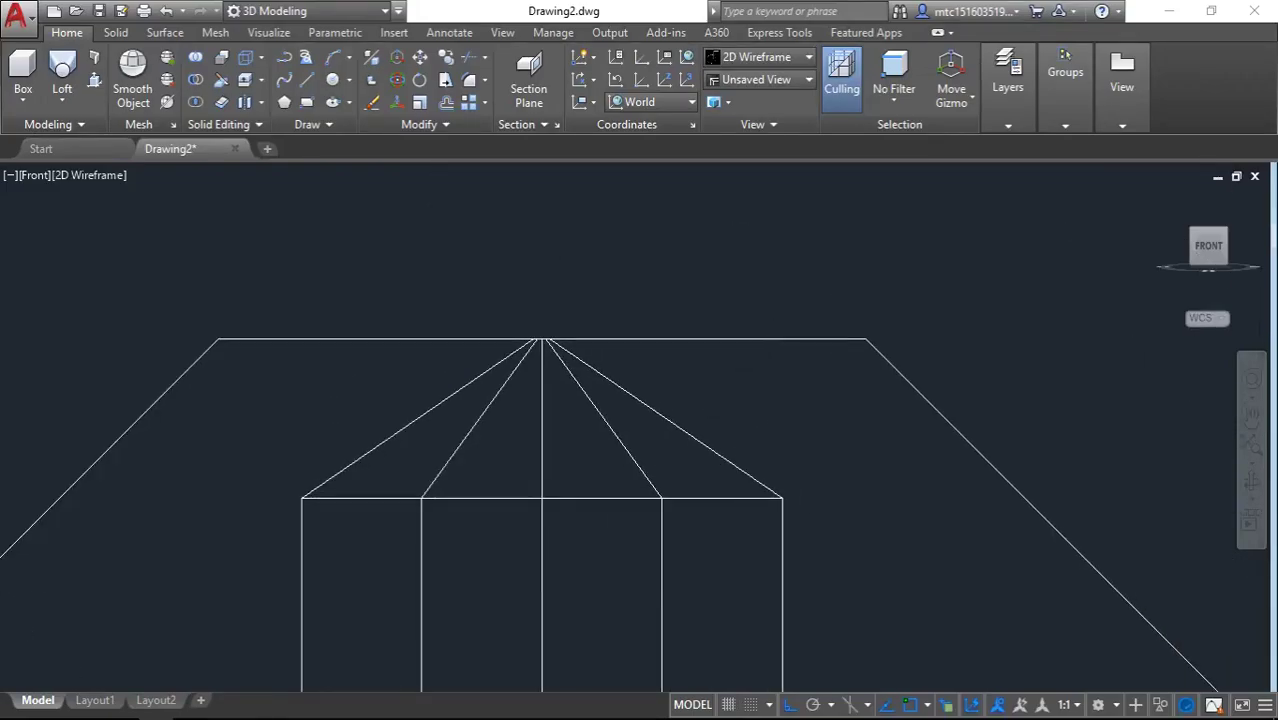
{"action": "scroll", "coordinate": [864, 362], "scroll_direction": "up", "scroll_amount": 5}
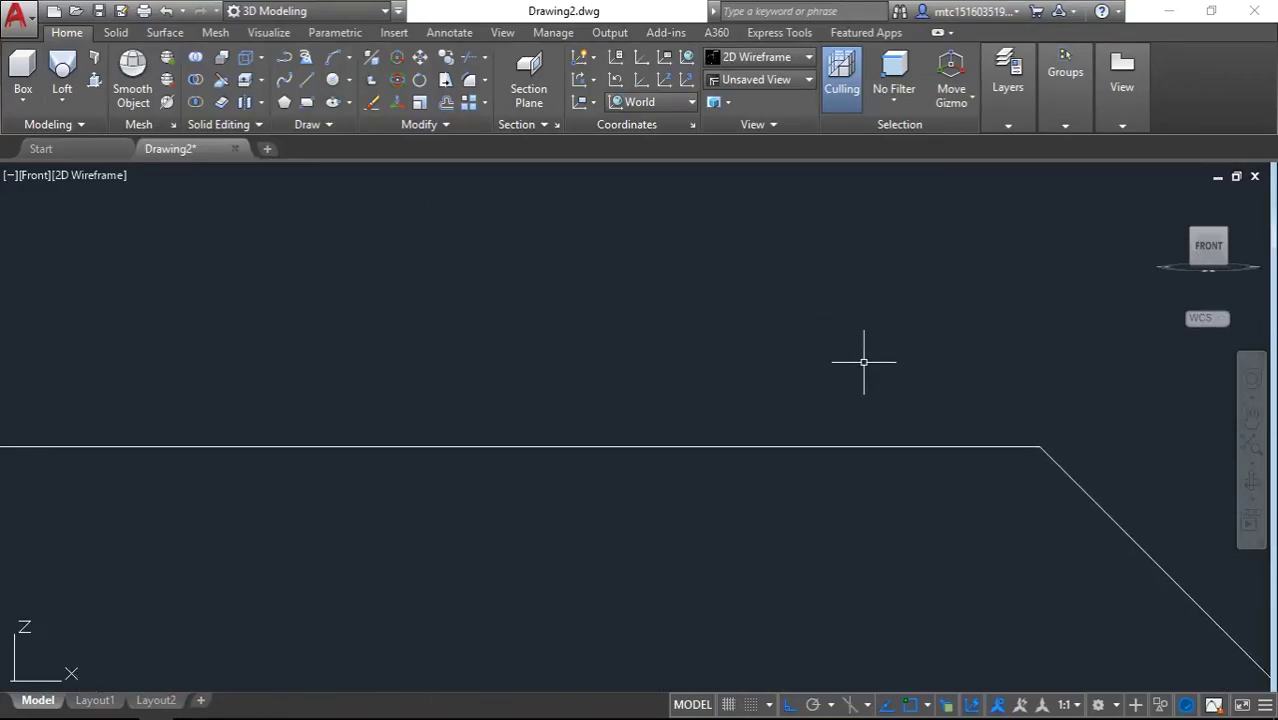
{"action": "left_click", "coordinate": [1192, 241]}
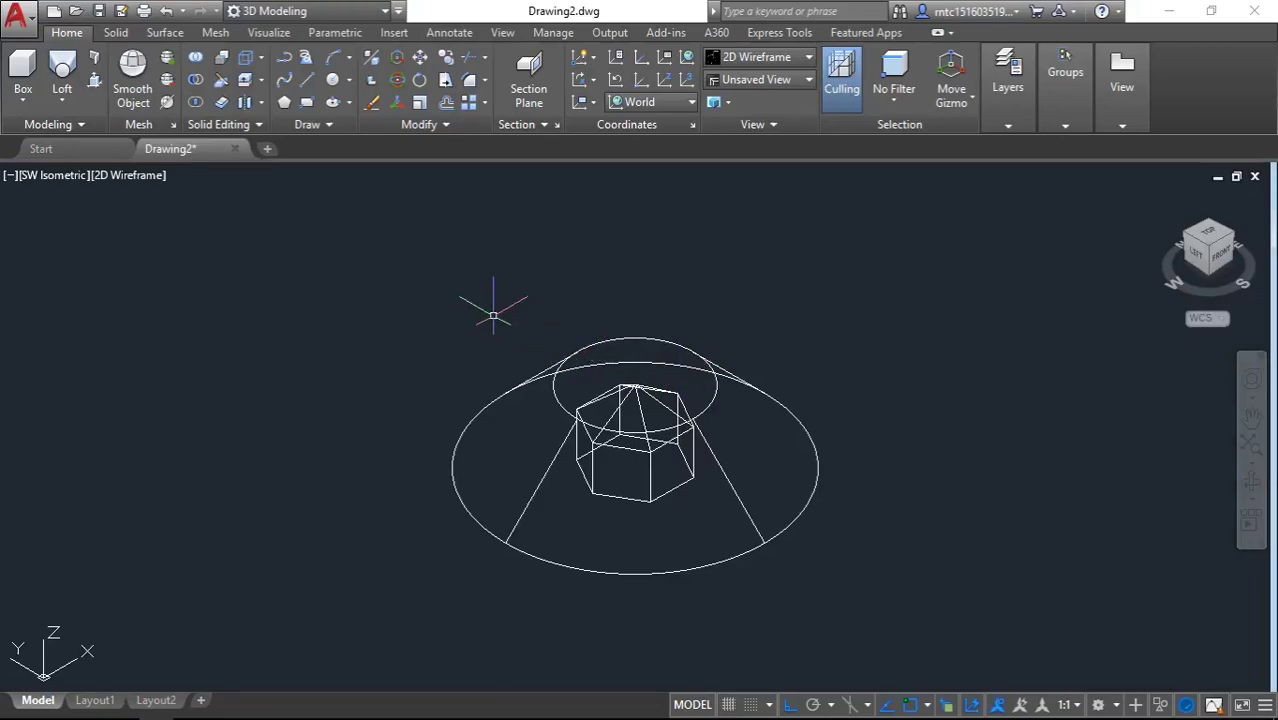
{"action": "scroll", "coordinate": [433, 280], "scroll_direction": "up", "scroll_amount": 2}
{"action": "type", "text": "EX"}
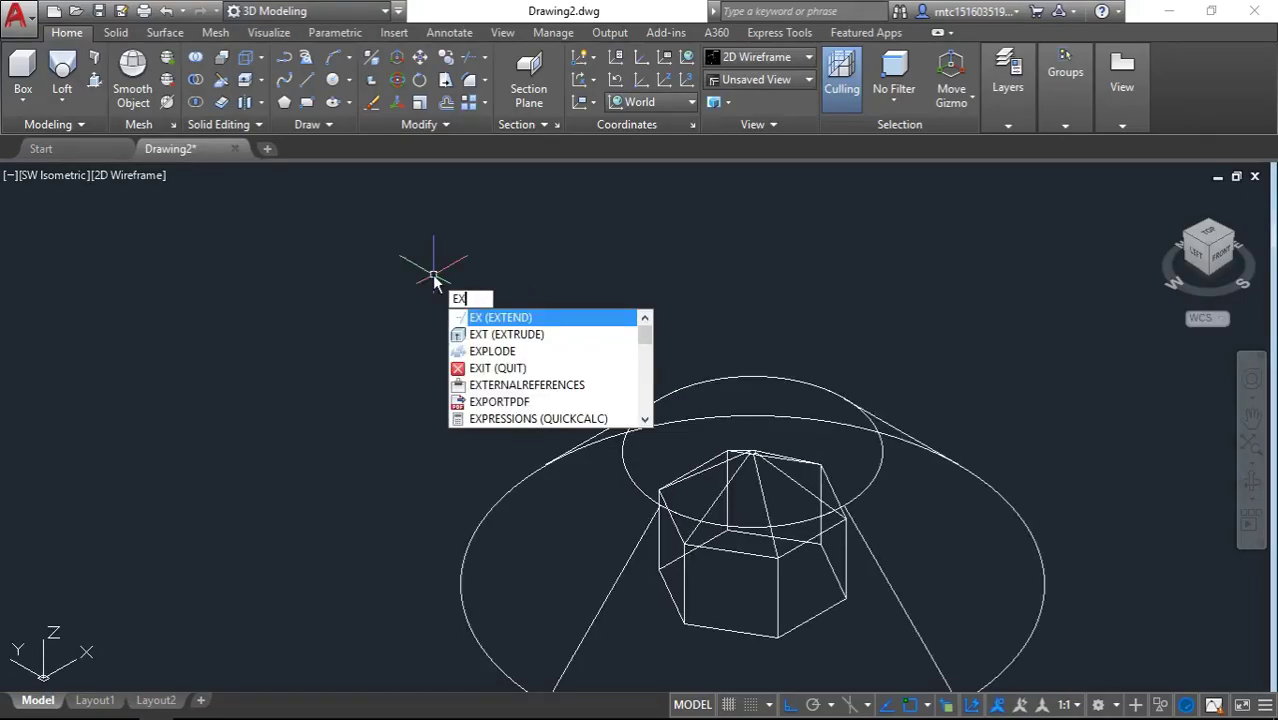
{"action": "type", "text": "t"}
{"action": "key", "text": "Return"}
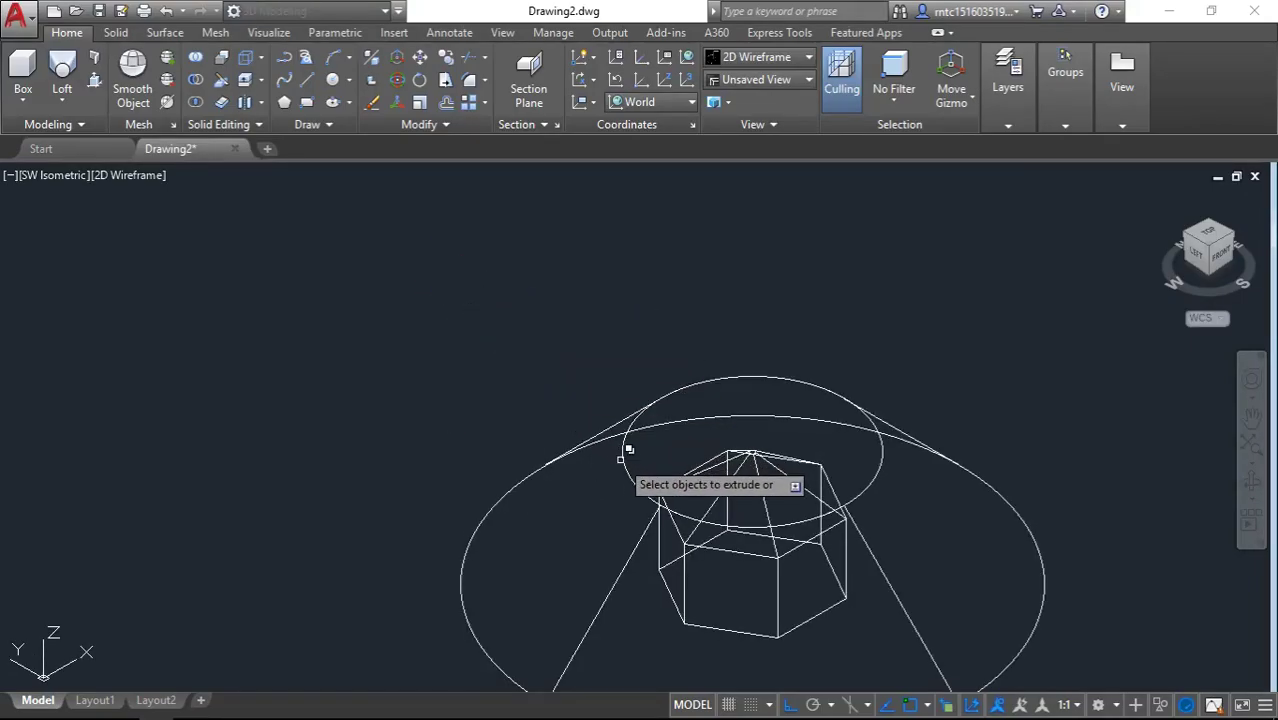
{"action": "left_click", "coordinate": [628, 446]}
{"action": "left_click", "coordinate": [691, 535]}
{"action": "key", "text": "Return"}
{"action": "type", "text": "50"}
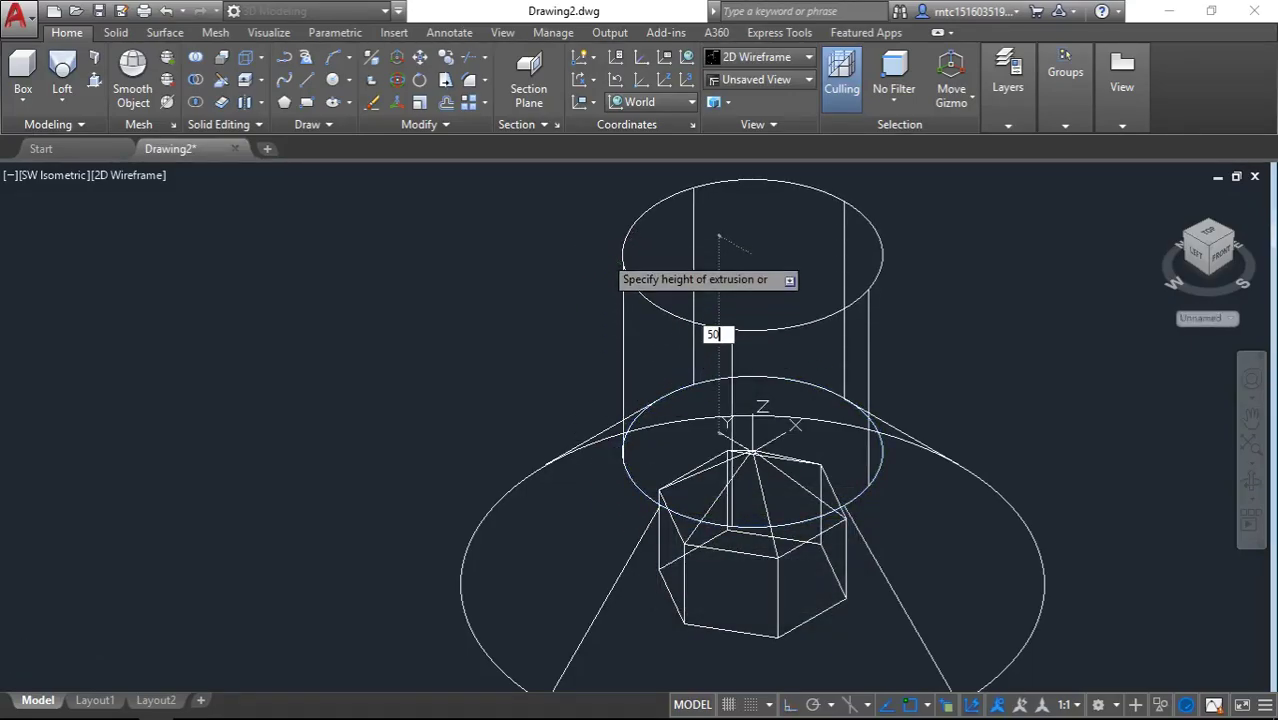
{"action": "key", "text": "Return"}
{"action": "scroll", "coordinate": [603, 255], "scroll_direction": "down", "scroll_amount": 3}
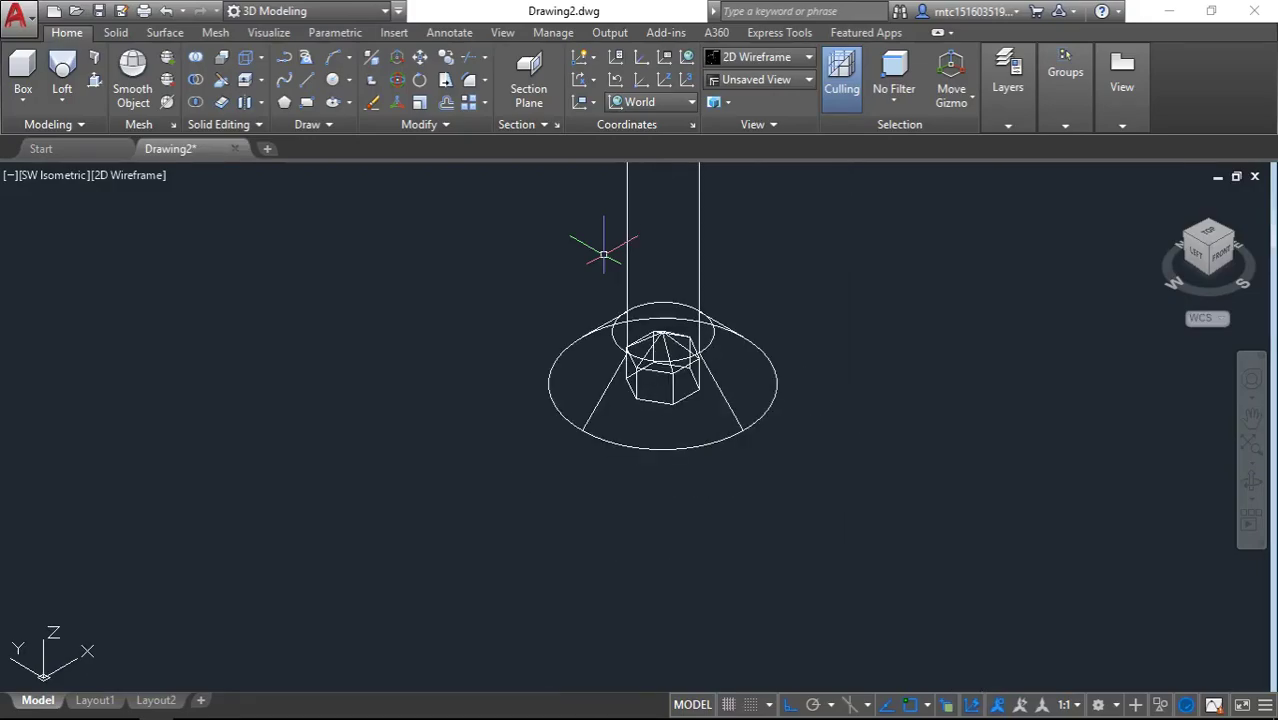
{"action": "scroll", "coordinate": [562, 432], "scroll_direction": "down", "scroll_amount": 2}
{"action": "middle_click_drag", "start_coordinate": [562, 429], "coordinate": [558, 473]}
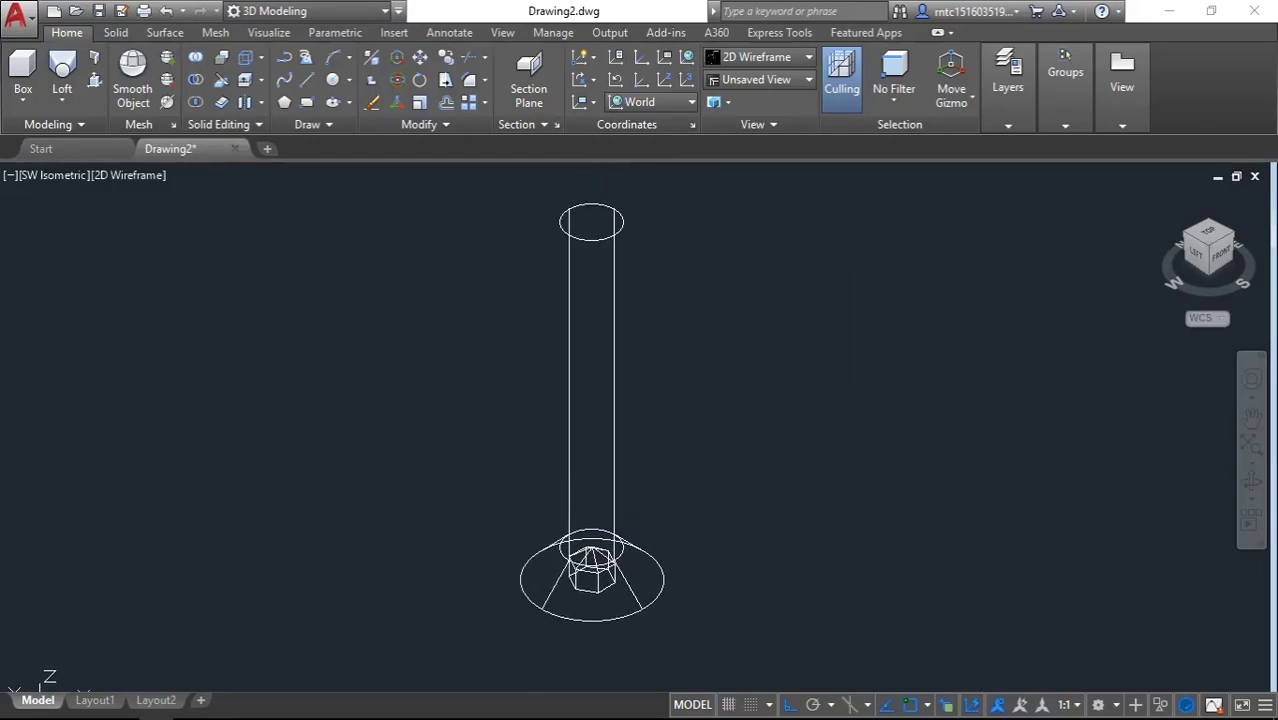
{"action": "scroll", "coordinate": [581, 218], "scroll_direction": "up", "scroll_amount": 4}
{"action": "middle_click_drag", "start_coordinate": [582, 220], "coordinate": [585, 329]}
{"action": "scroll", "coordinate": [585, 329], "scroll_direction": "up", "scroll_amount": 2}
{"action": "scroll", "coordinate": [585, 329], "scroll_direction": "up", "scroll_amount": 2}
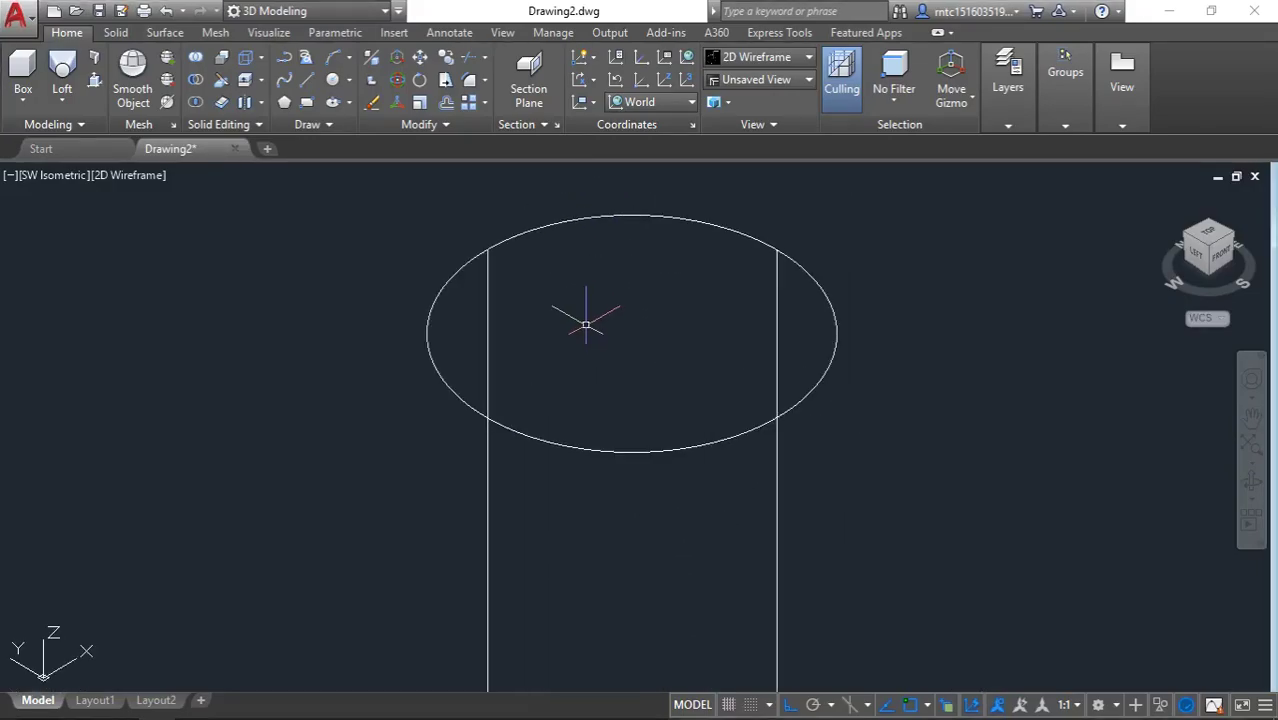
- Begin a circle centred on the top of the shank cylinder
{"action": "type", "text": "c"}
{"action": "key", "text": "Return"}
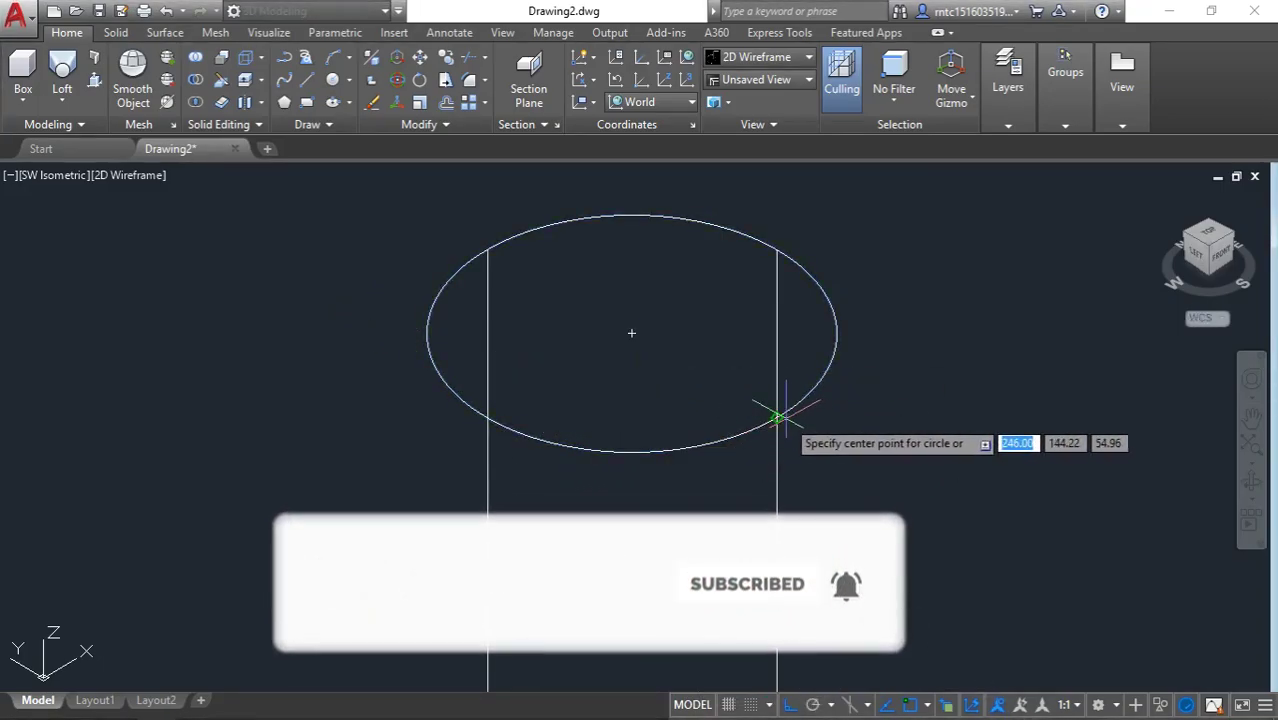
{"action": "left_click", "coordinate": [631, 333]}
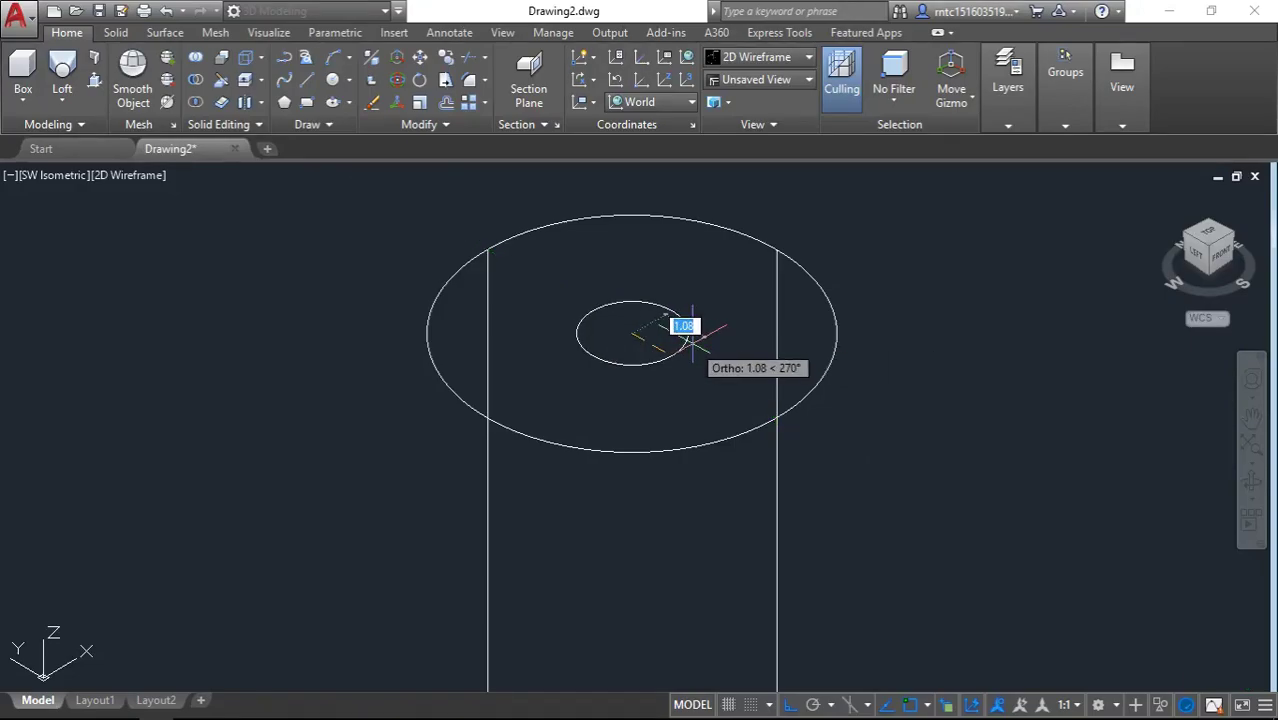
- Draw a helix centred on the shank's top circle, setting radius, turns and height
{"action": "type", "text": "h"}
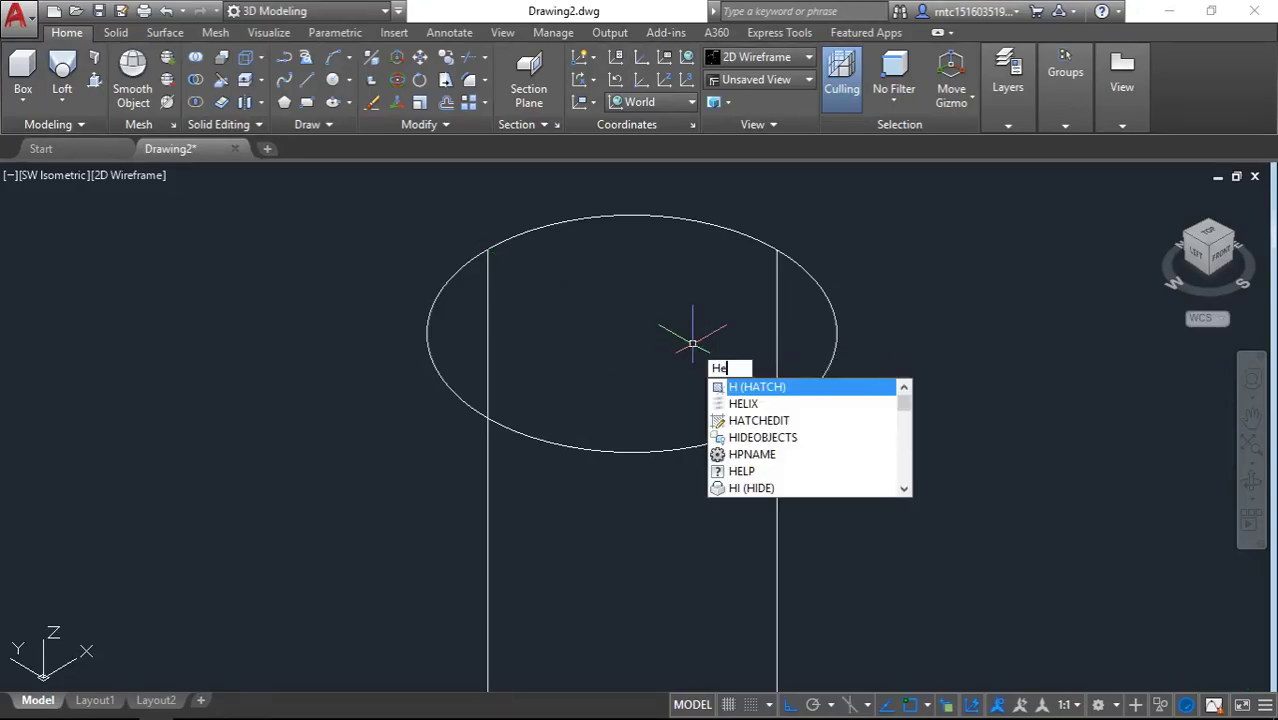
{"action": "type", "text": "e"}
{"action": "left_click", "coordinate": [725, 404]}
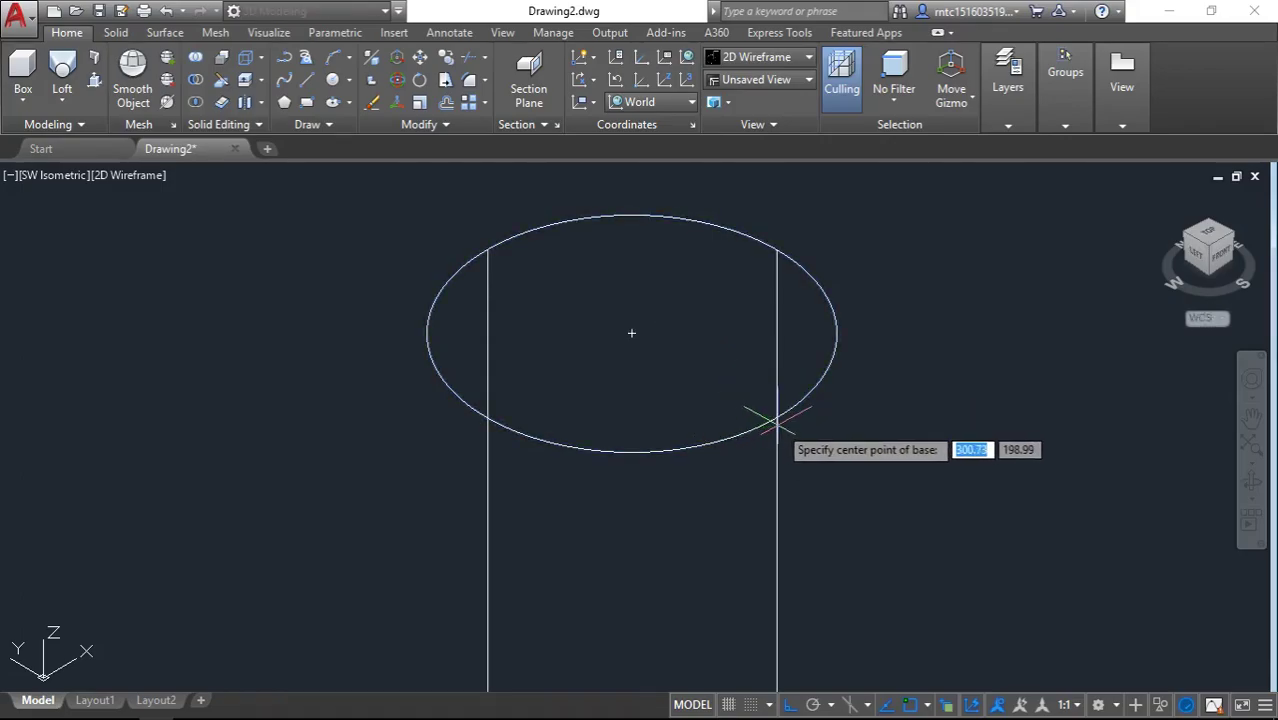
{"action": "left_click", "coordinate": [632, 333]}
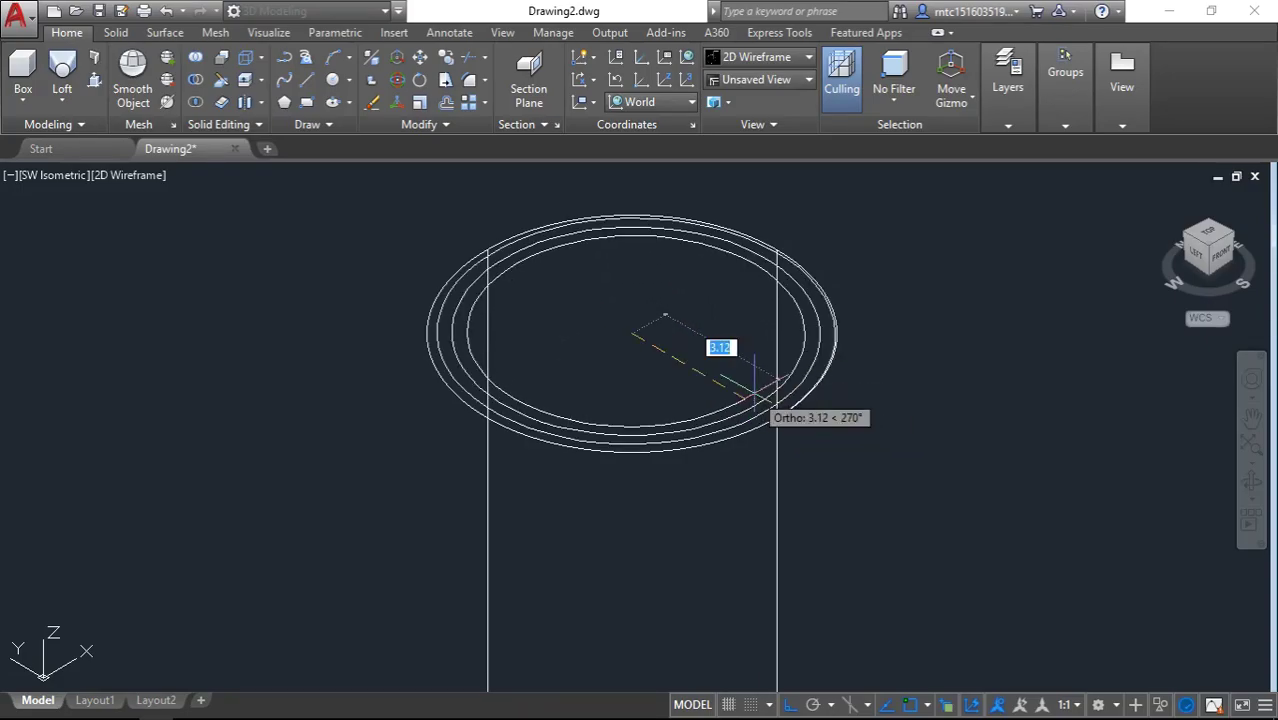
{"action": "left_click", "coordinate": [755, 401]}
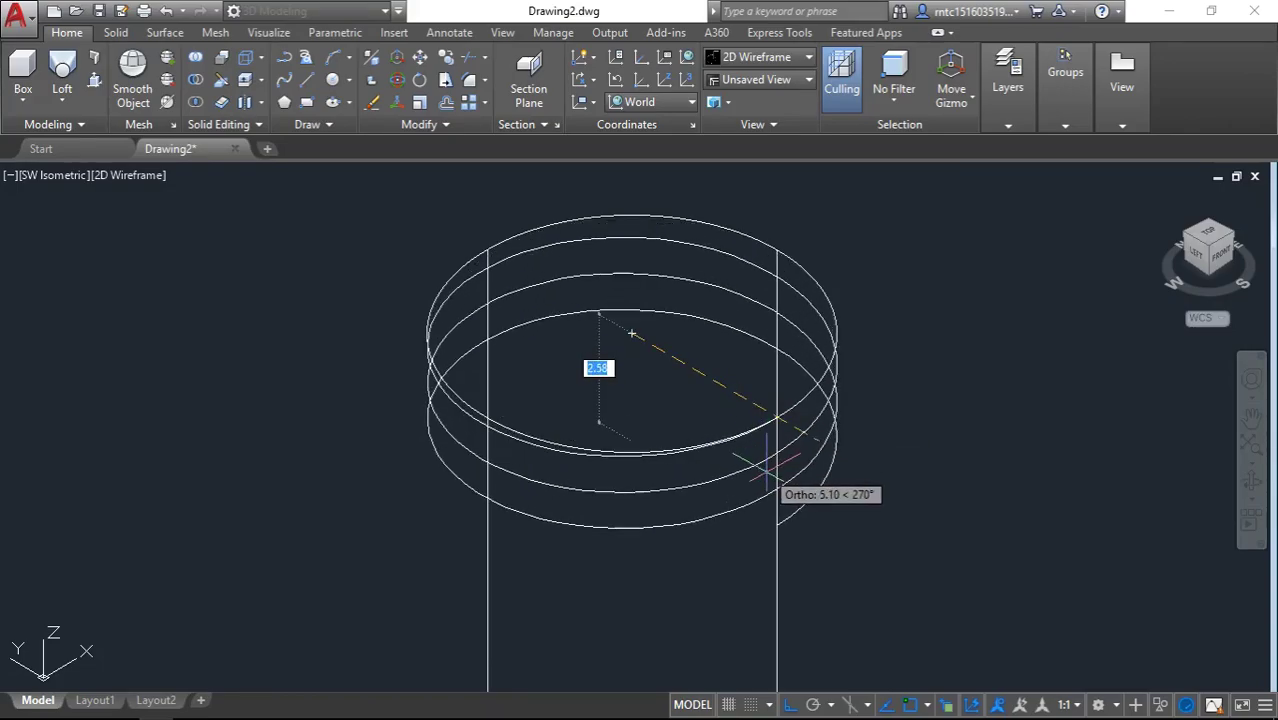
{"action": "type", "text": "t"}
{"action": "key", "text": "Return"}
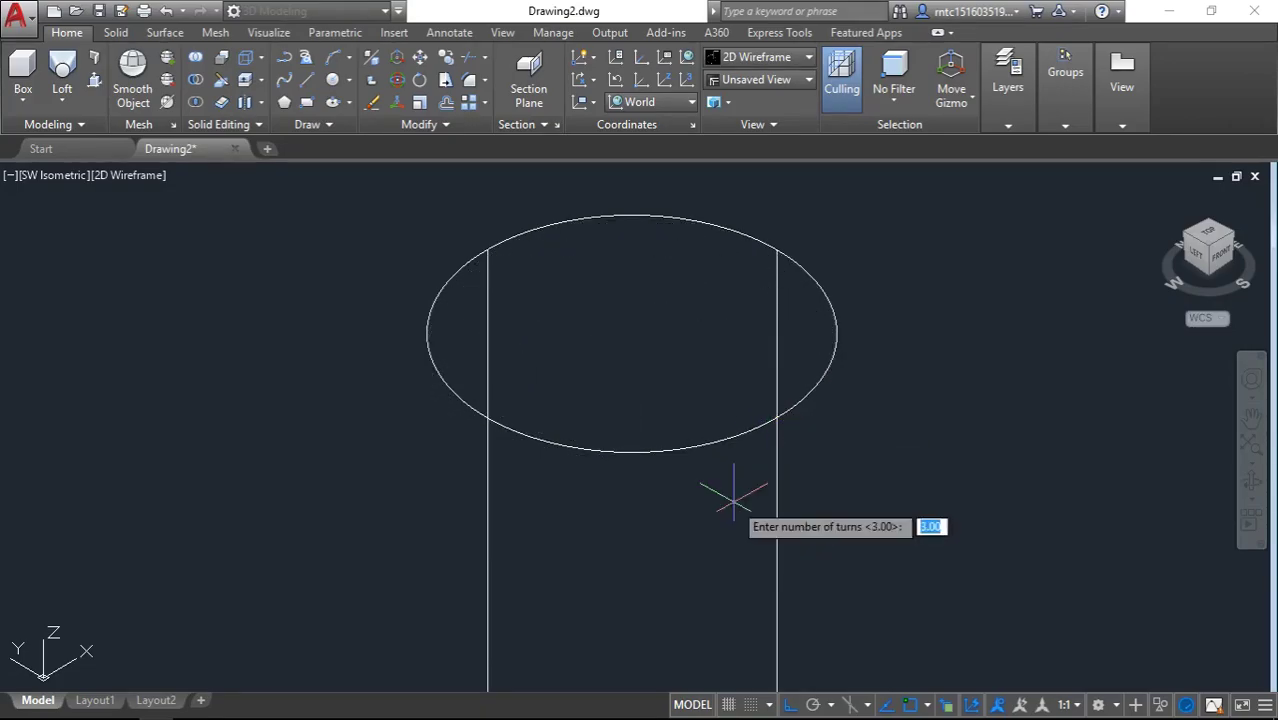
{"action": "type", "text": "0"}
{"action": "key", "text": "Return"}
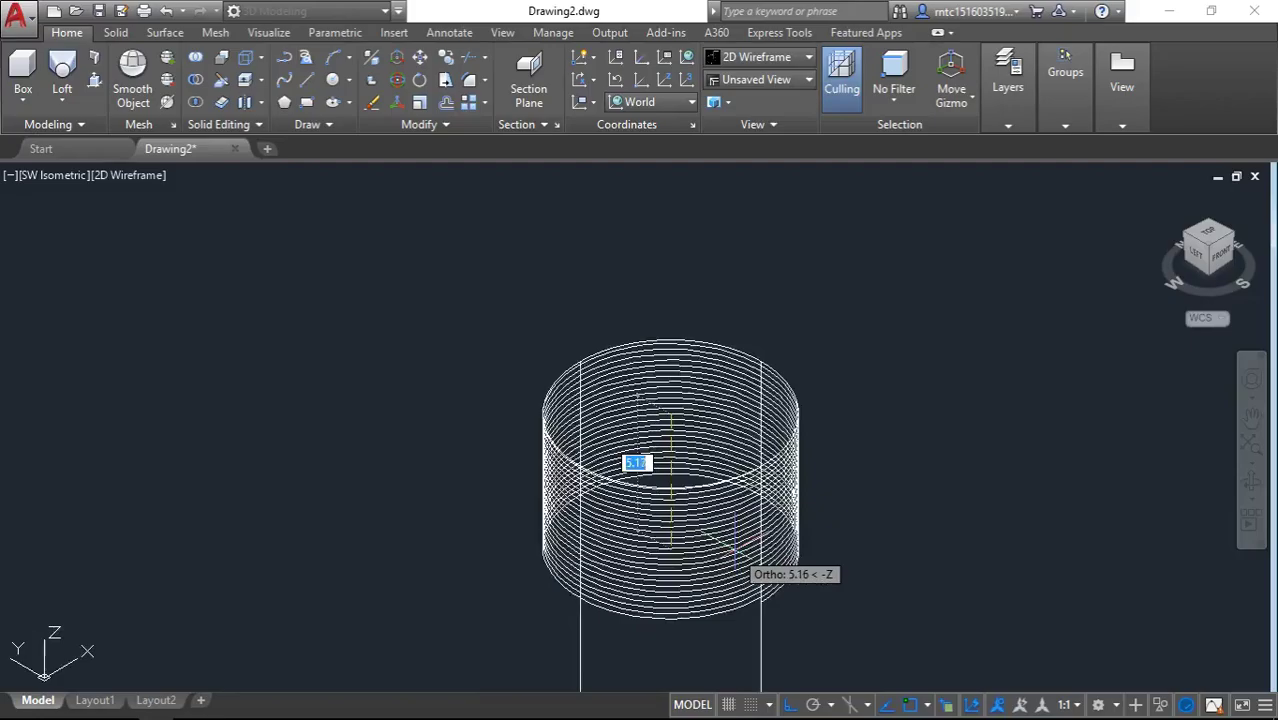
{"action": "scroll", "coordinate": [735, 545], "scroll_direction": "down", "scroll_amount": 5}
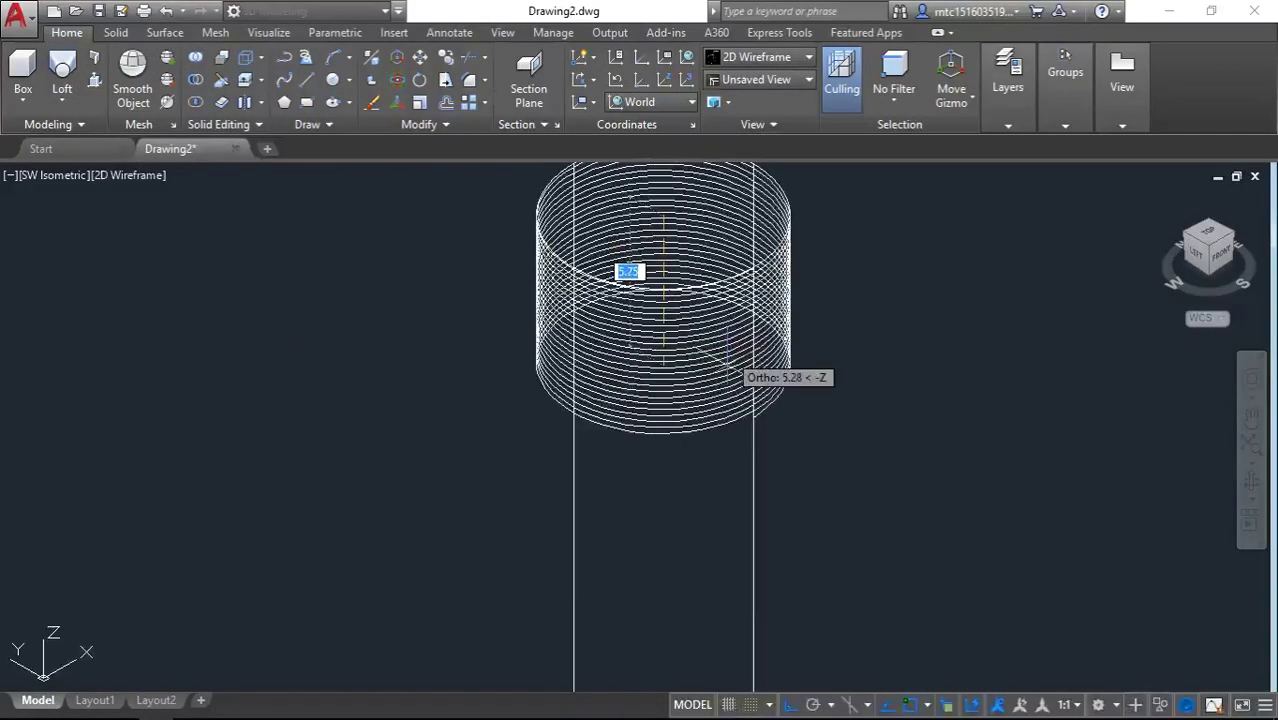
{"action": "scroll", "coordinate": [745, 390], "scroll_direction": "down", "scroll_amount": 3}
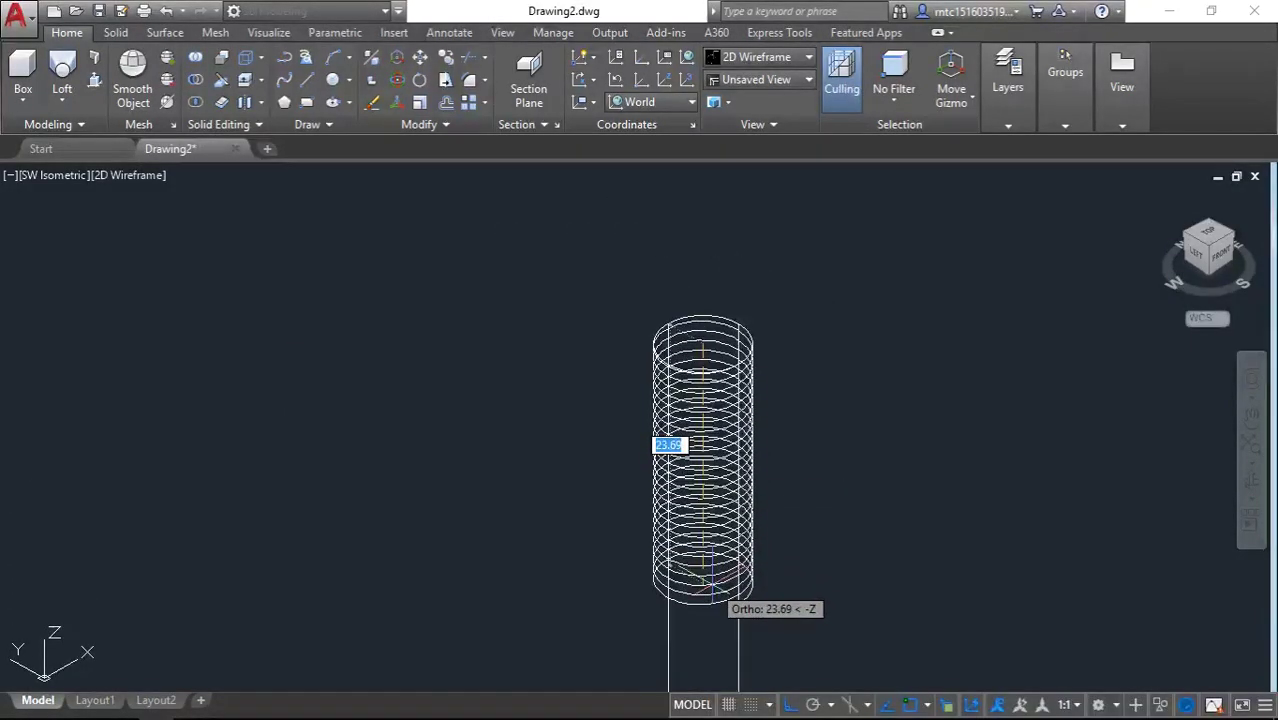
{"action": "left_click", "coordinate": [704, 527]}
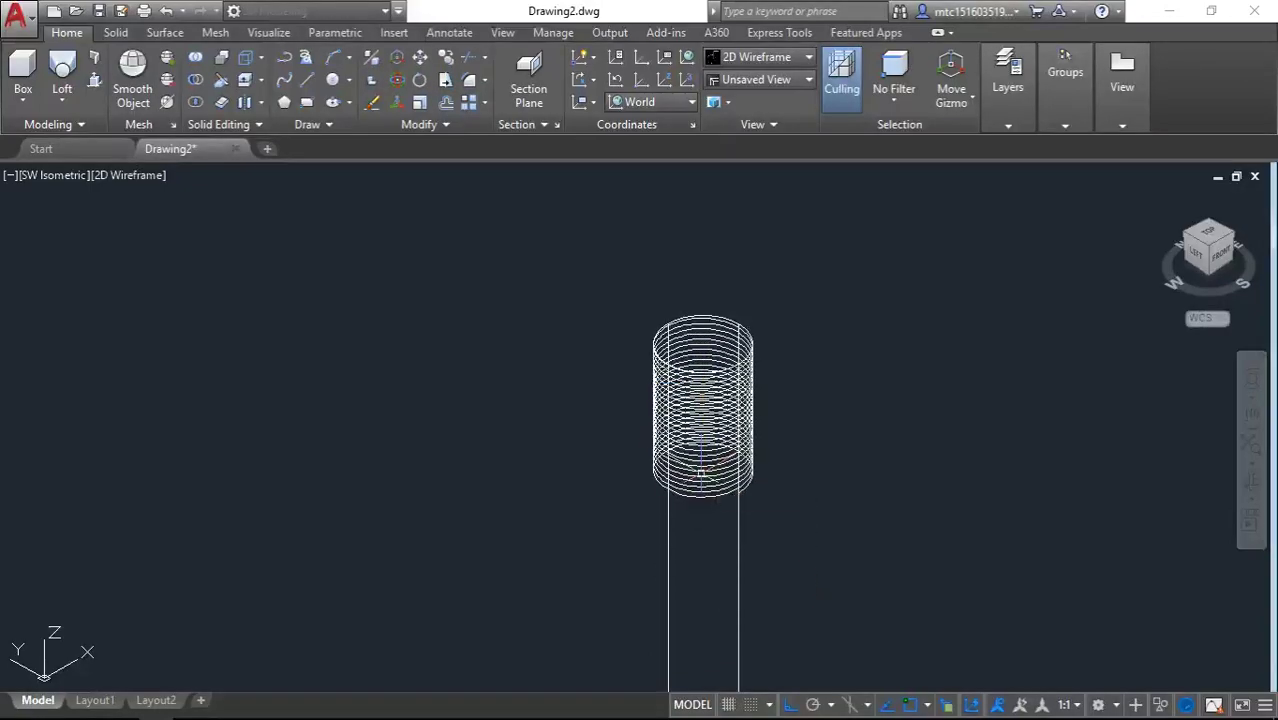
{"action": "left_click", "coordinate": [699, 430]}
- Set the helix Turn Height to 1.25 in its Properties palette
{"action": "right_click", "coordinate": [699, 425]}
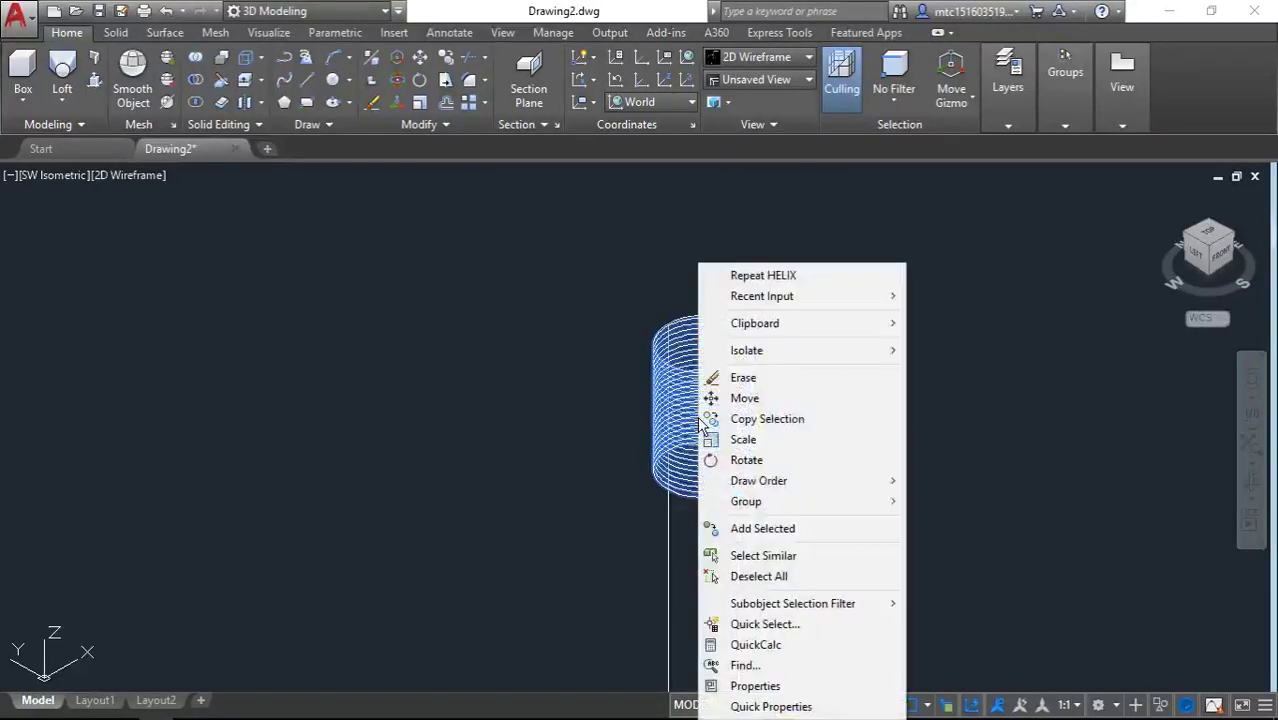
{"action": "left_click", "coordinate": [762, 686]}
{"action": "scroll", "coordinate": [1098, 472], "scroll_direction": "down", "scroll_amount": 3}
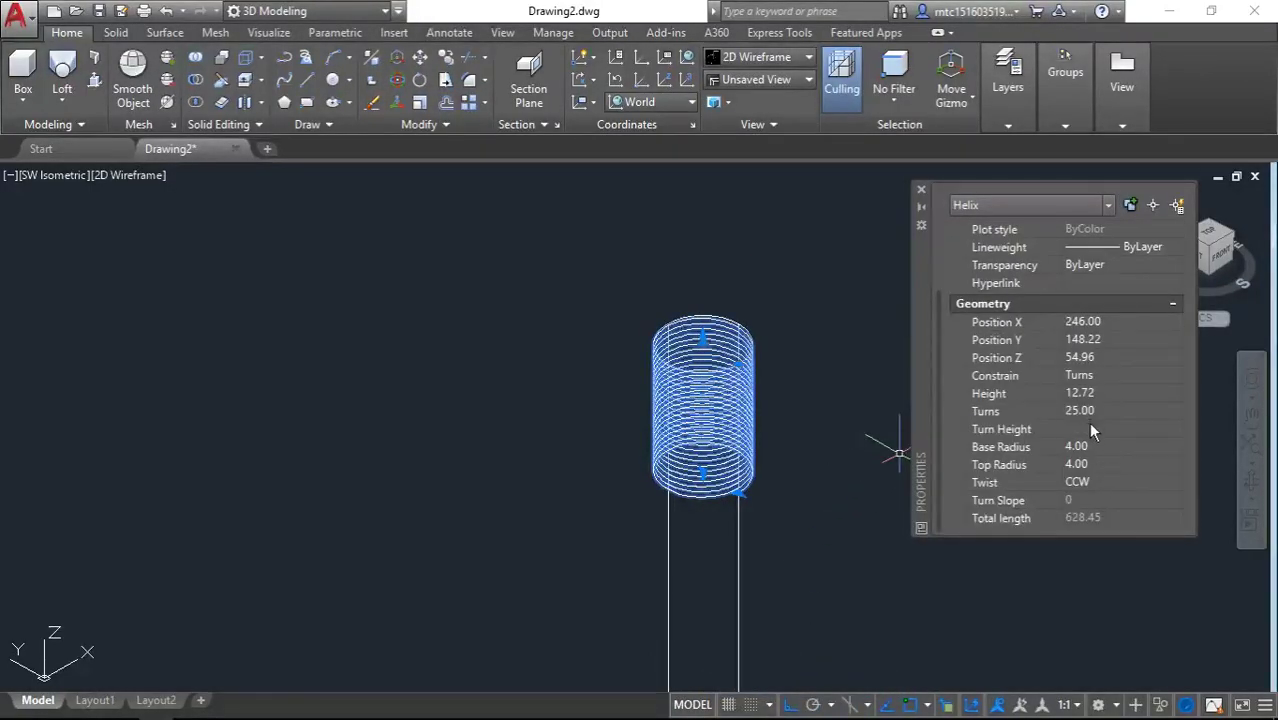
{"action": "left_click", "coordinate": [1090, 428]}
{"action": "type", "text": "0.5"}
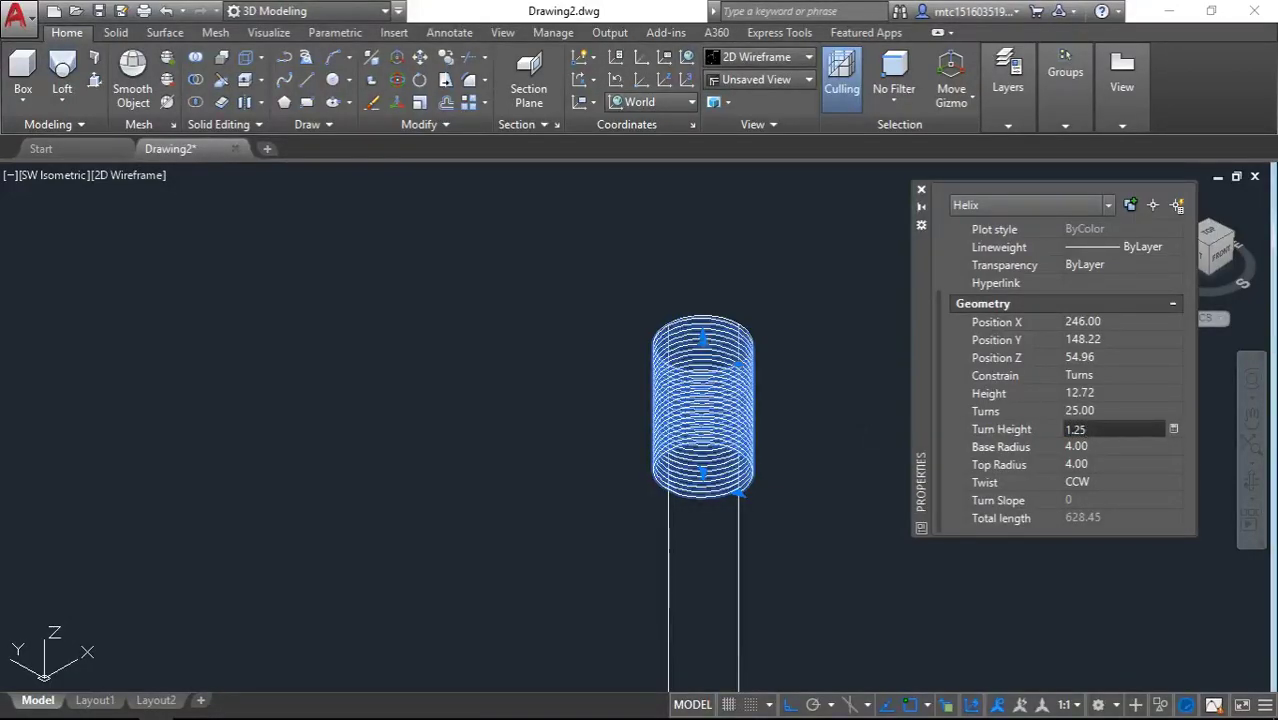
{"action": "key", "text": "Tab"}
{"action": "left_click", "coordinate": [922, 191]}
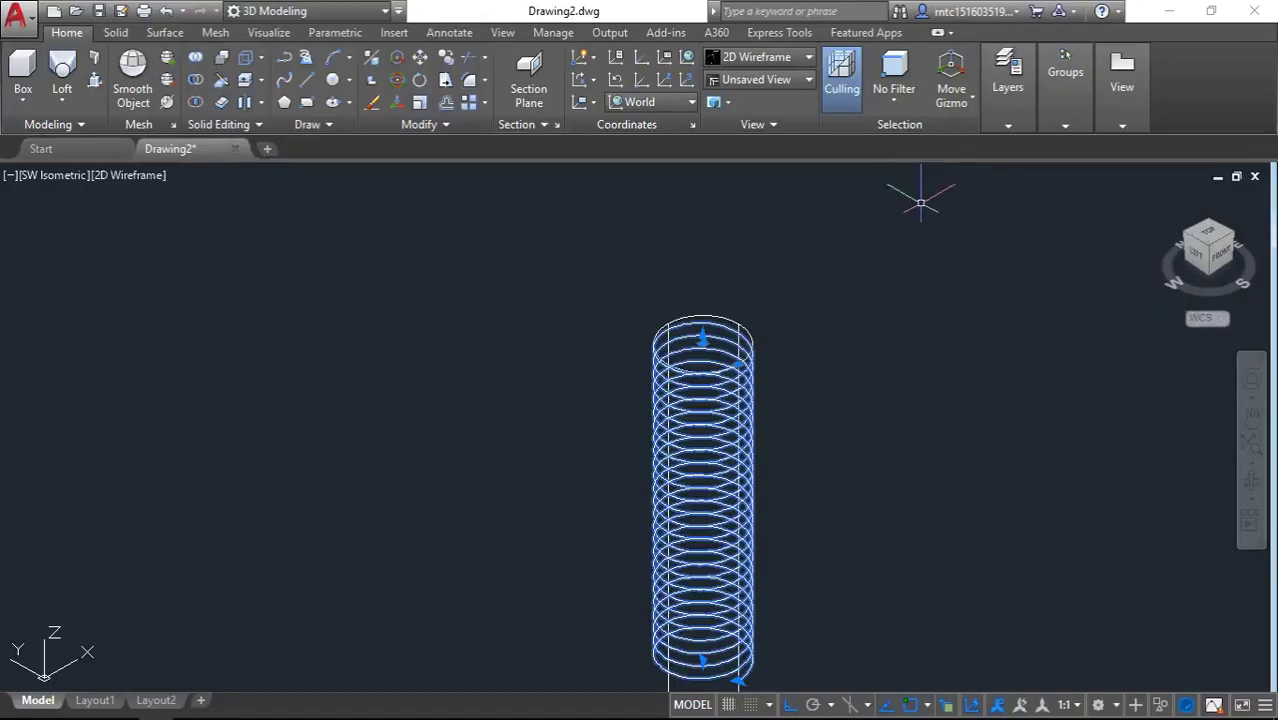
- Reselect the helix on the shank and orbit to view the screw nearly from the front
{"action": "scroll", "coordinate": [905, 470], "scroll_direction": "down", "scroll_amount": 2}
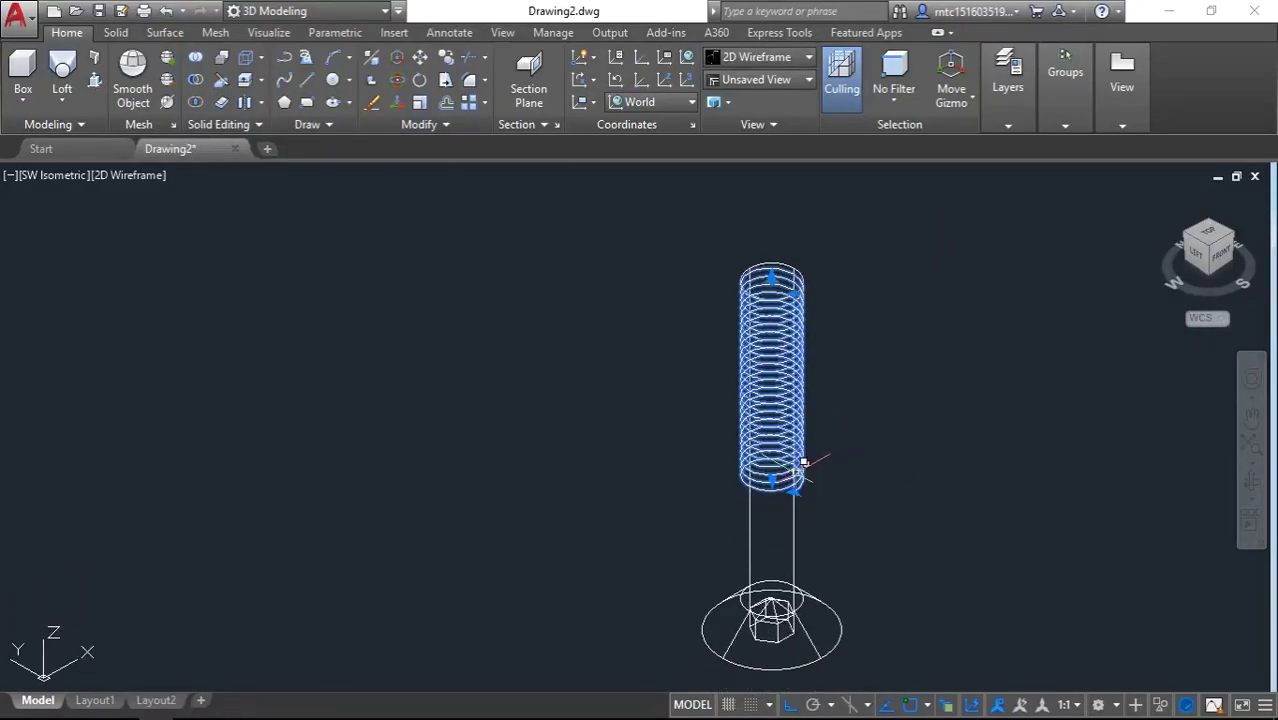
{"action": "scroll", "coordinate": [804, 465], "scroll_direction": "up", "scroll_amount": 5}
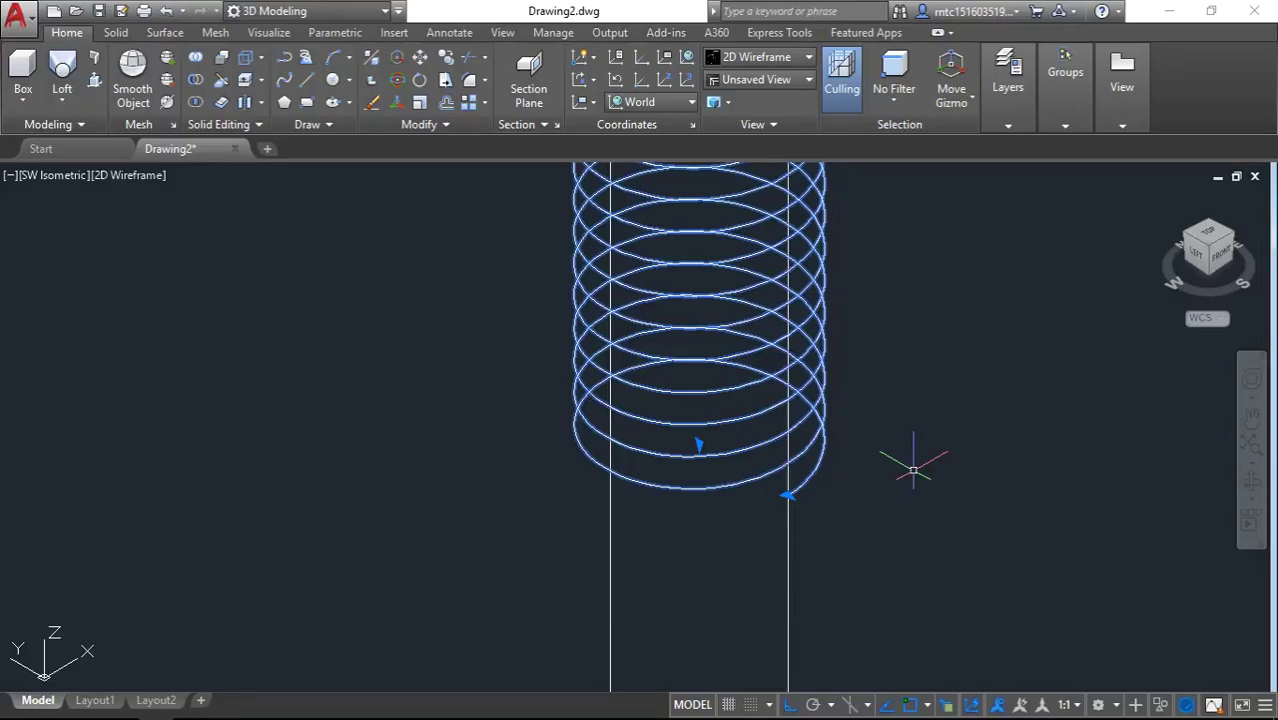
{"action": "key", "text": "Escape"}
{"action": "scroll", "coordinate": [908, 440], "scroll_direction": "up", "scroll_amount": 1}
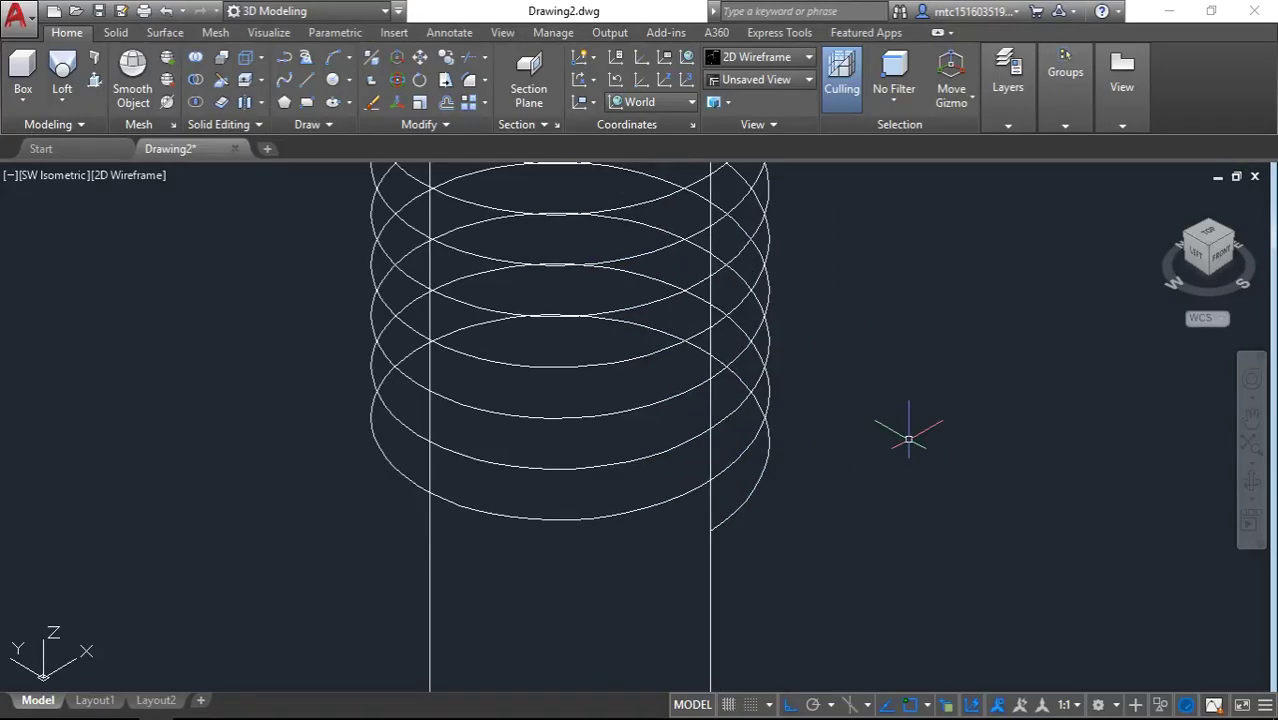
{"action": "scroll", "coordinate": [908, 440], "scroll_direction": "down", "scroll_amount": 5}
{"action": "scroll", "coordinate": [908, 440], "scroll_direction": "down", "scroll_amount": 2}
{"action": "left_click", "coordinate": [850, 355]}
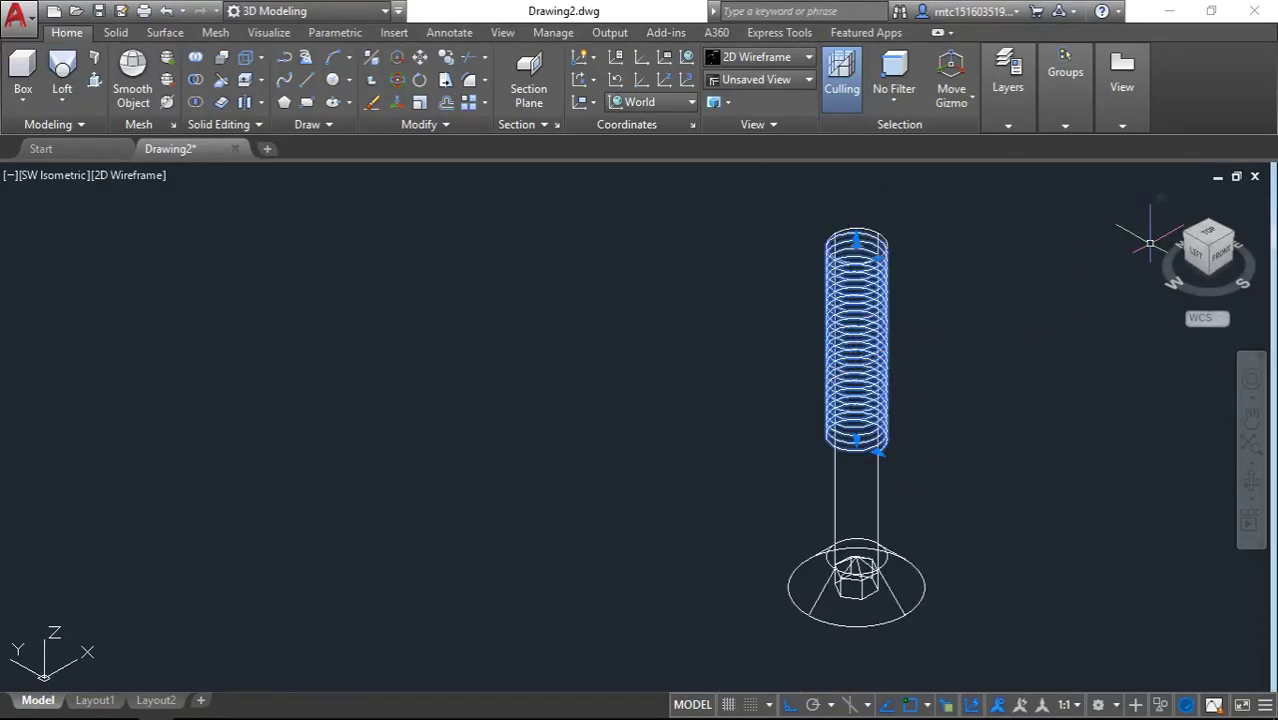
{"action": "left_click_drag", "start_coordinate": [1210, 235], "coordinate": [1157, 249]}
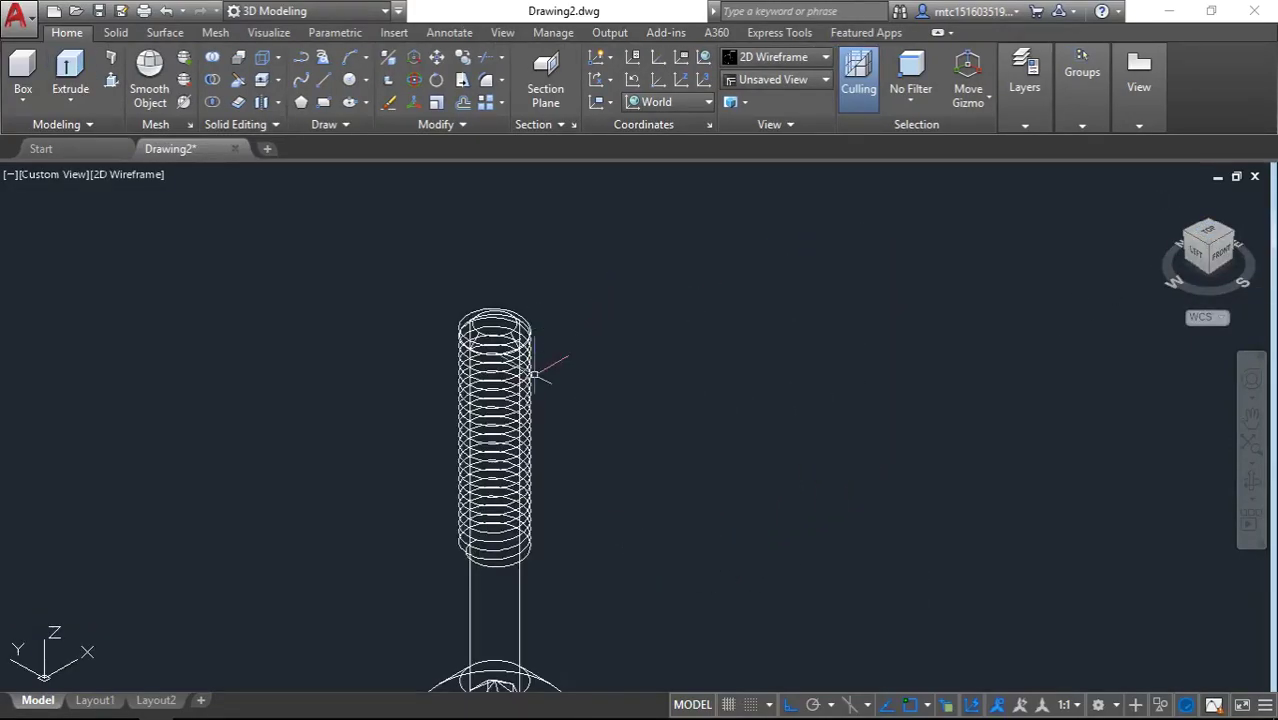
- In rotated top view, draw a 1.2-unit vertical line beside the screw
{"action": "left_click", "coordinate": [1206, 233]}
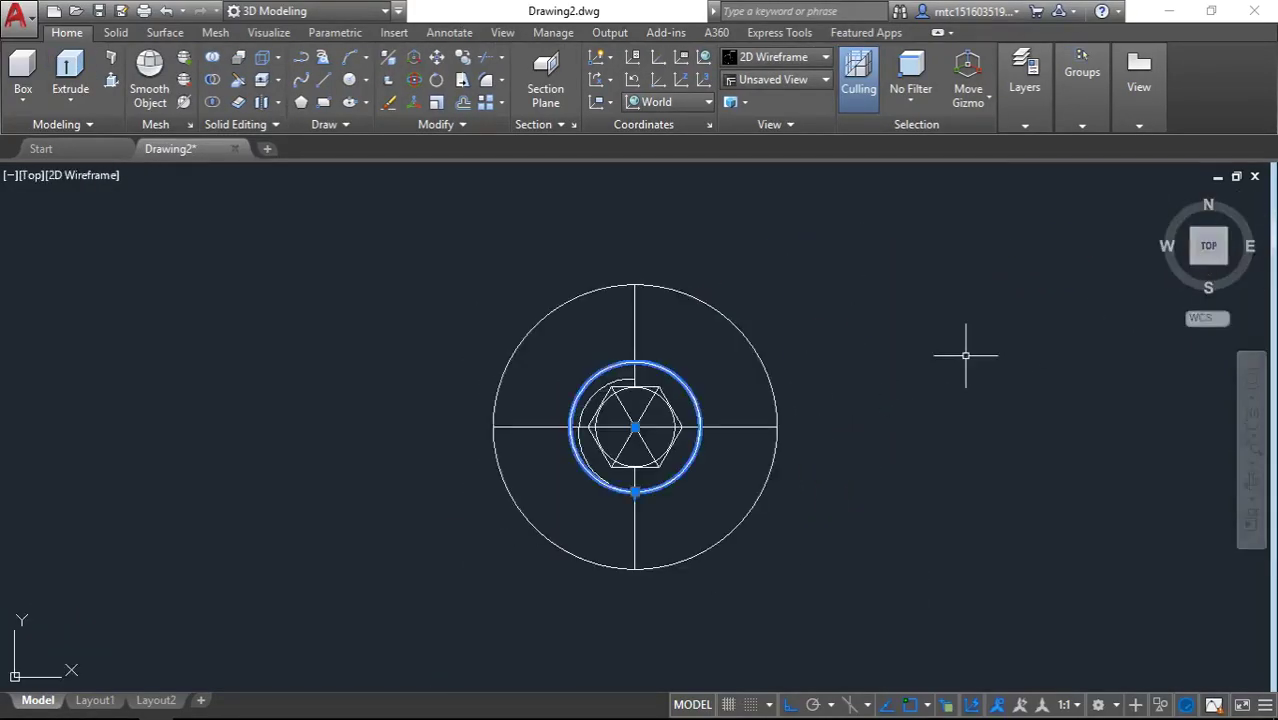
{"action": "left_click", "coordinate": [1250, 198]}
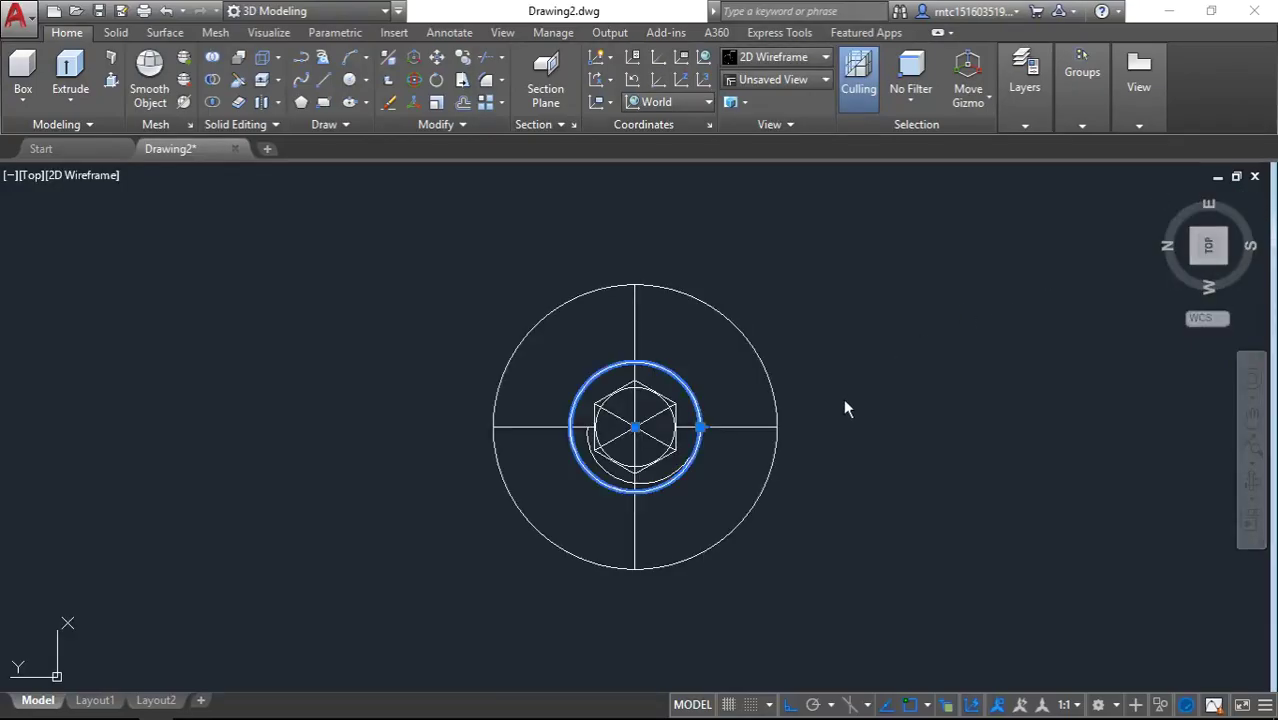
{"action": "key", "text": "Escape"}
{"action": "key", "text": "Return"}
{"action": "left_click", "coordinate": [860, 348]}
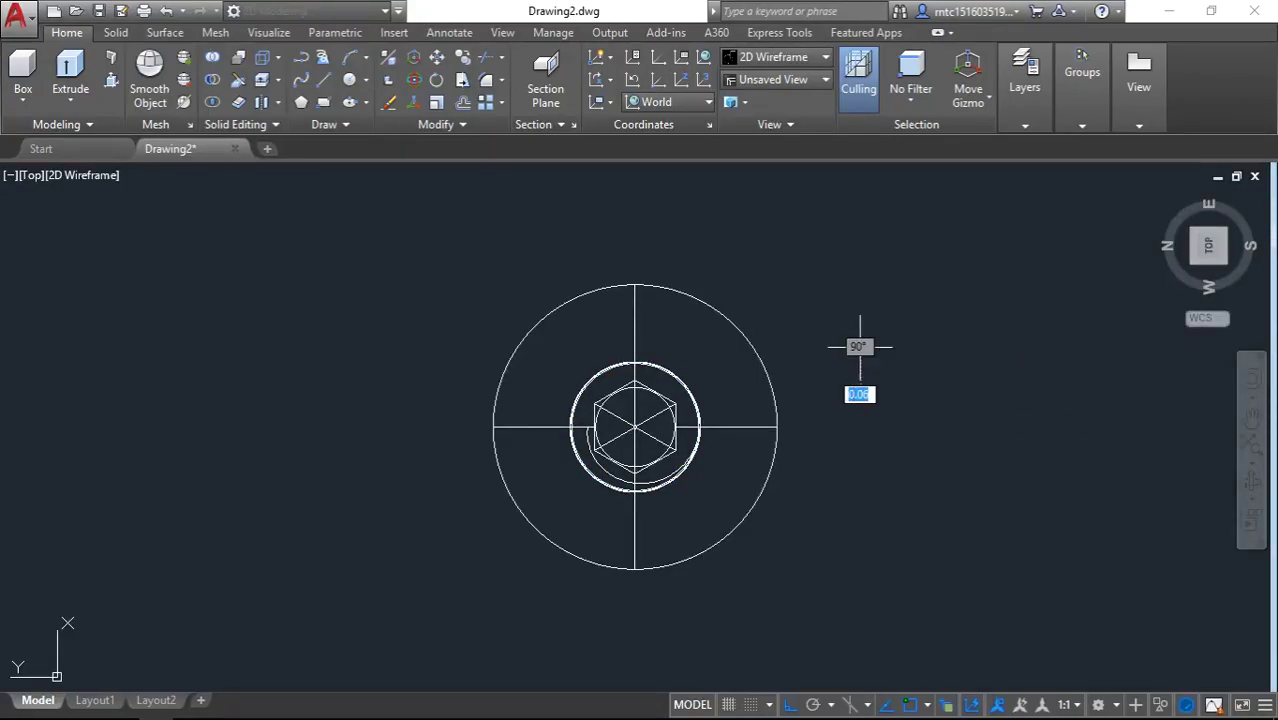
{"action": "type", "text": ".2"}
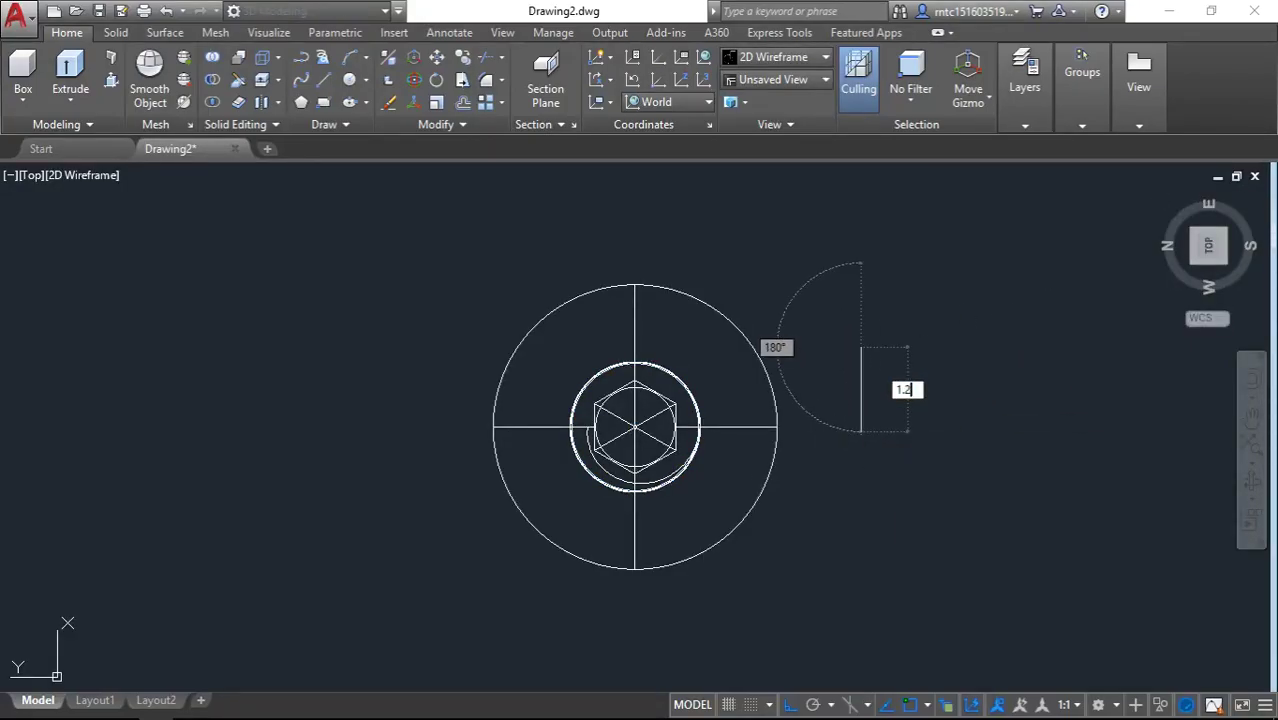
{"action": "key", "text": "Return"}
{"action": "key", "text": "Return"}
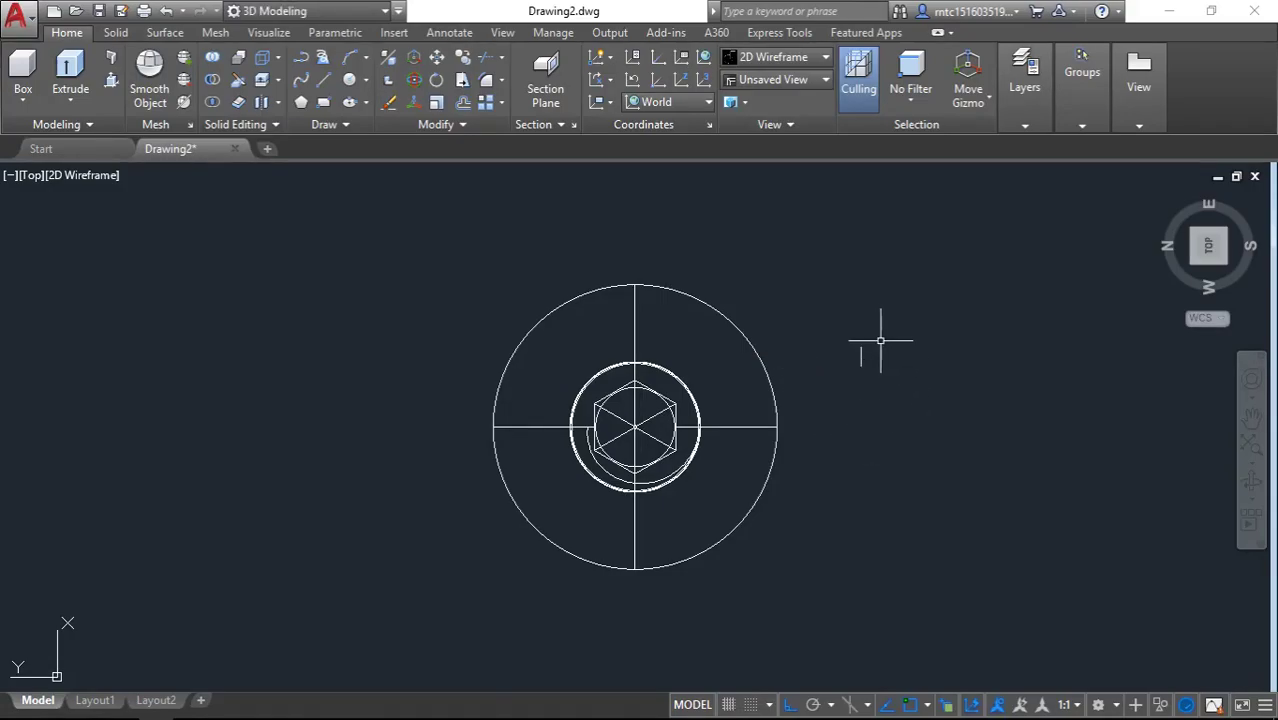
{"action": "scroll", "coordinate": [880, 340], "scroll_direction": "up", "scroll_amount": 5}
{"action": "key", "text": "Return"}
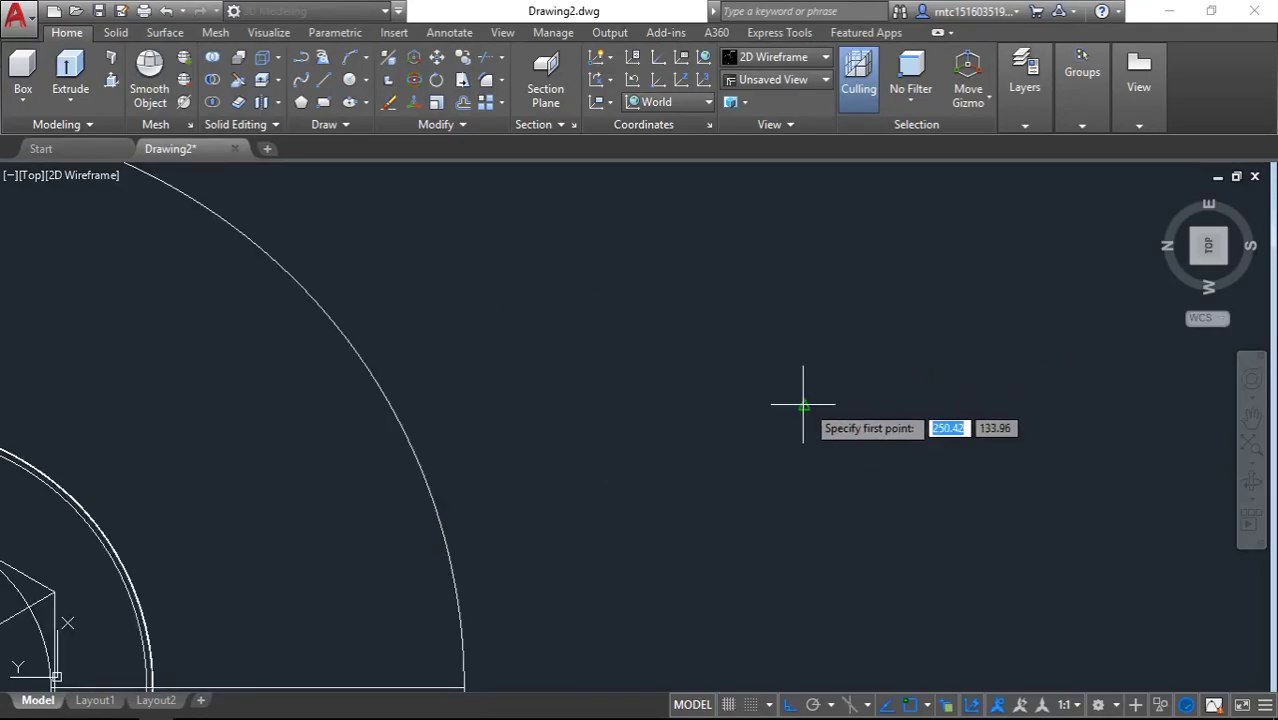
- Draw the two slanted edges closing the triangle with its tip to the right
{"action": "left_click", "coordinate": [803, 404]}
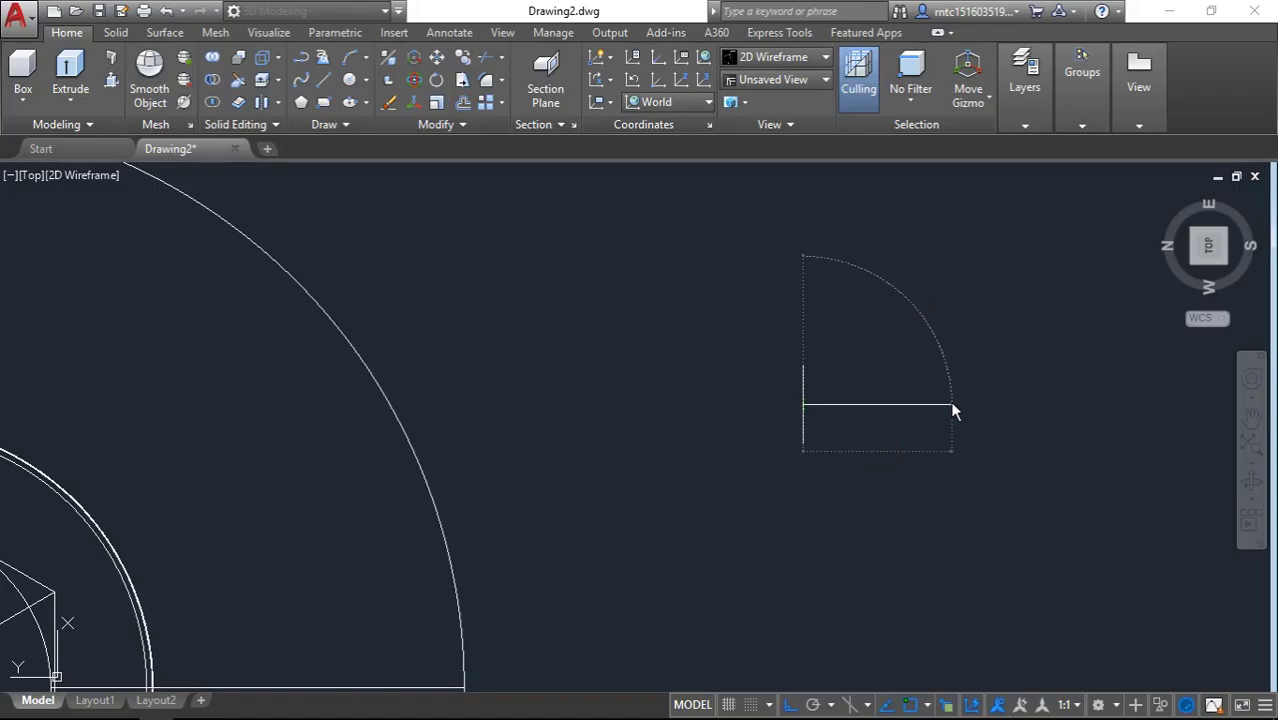
{"action": "left_click", "coordinate": [805, 367]}
{"action": "left_click", "coordinate": [868, 404]}
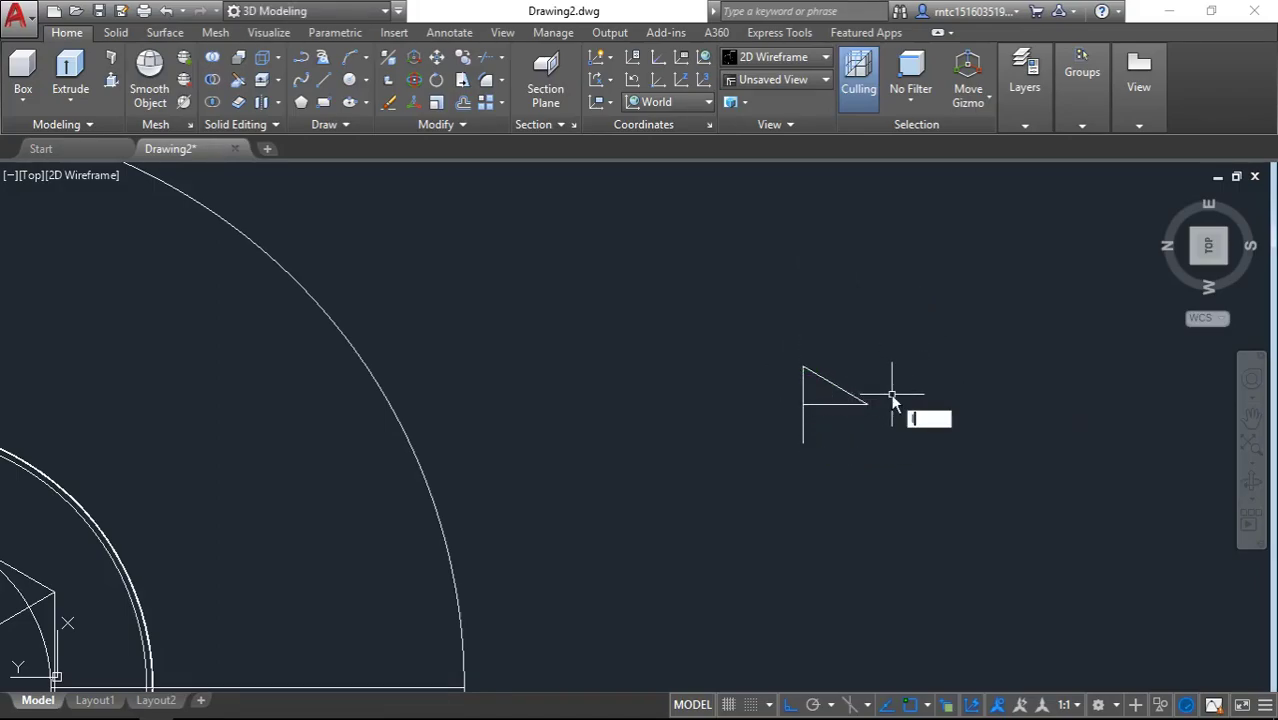
{"action": "key", "text": "Return"}
{"action": "key", "text": "Return"}
{"action": "left_click", "coordinate": [868, 404]}
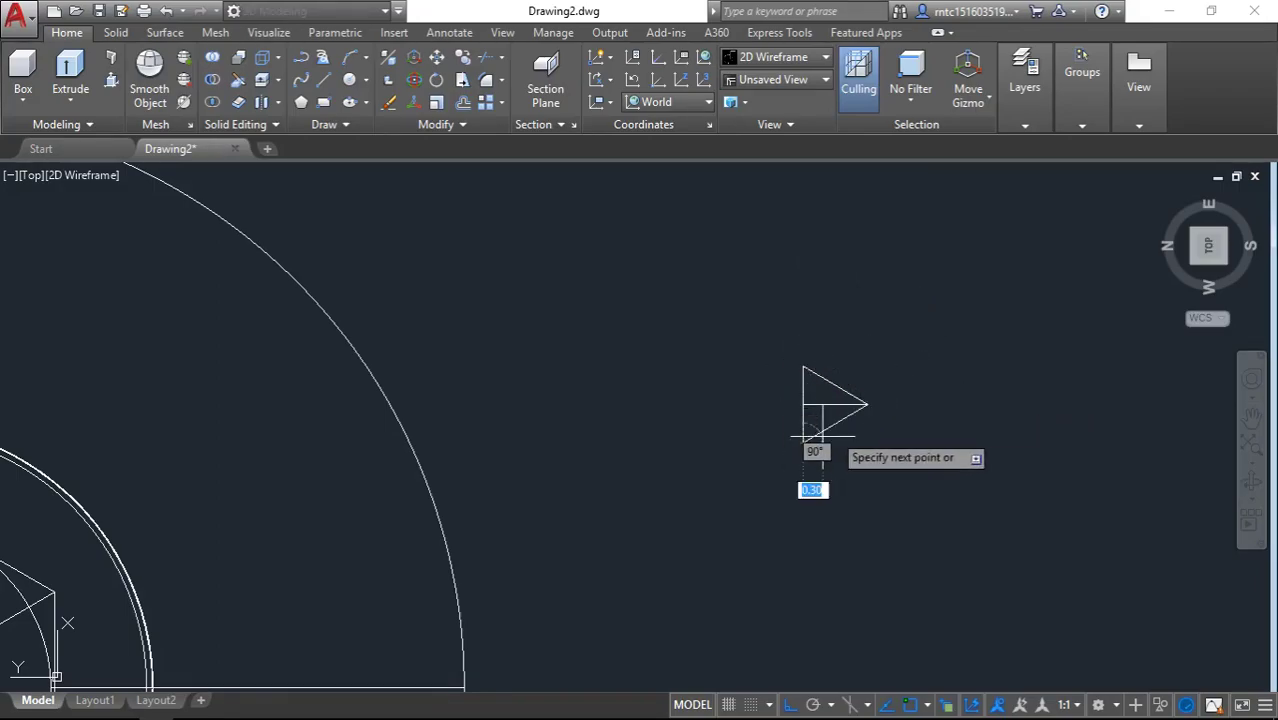
{"action": "left_click", "coordinate": [805, 441]}
{"action": "key", "text": "Return"}
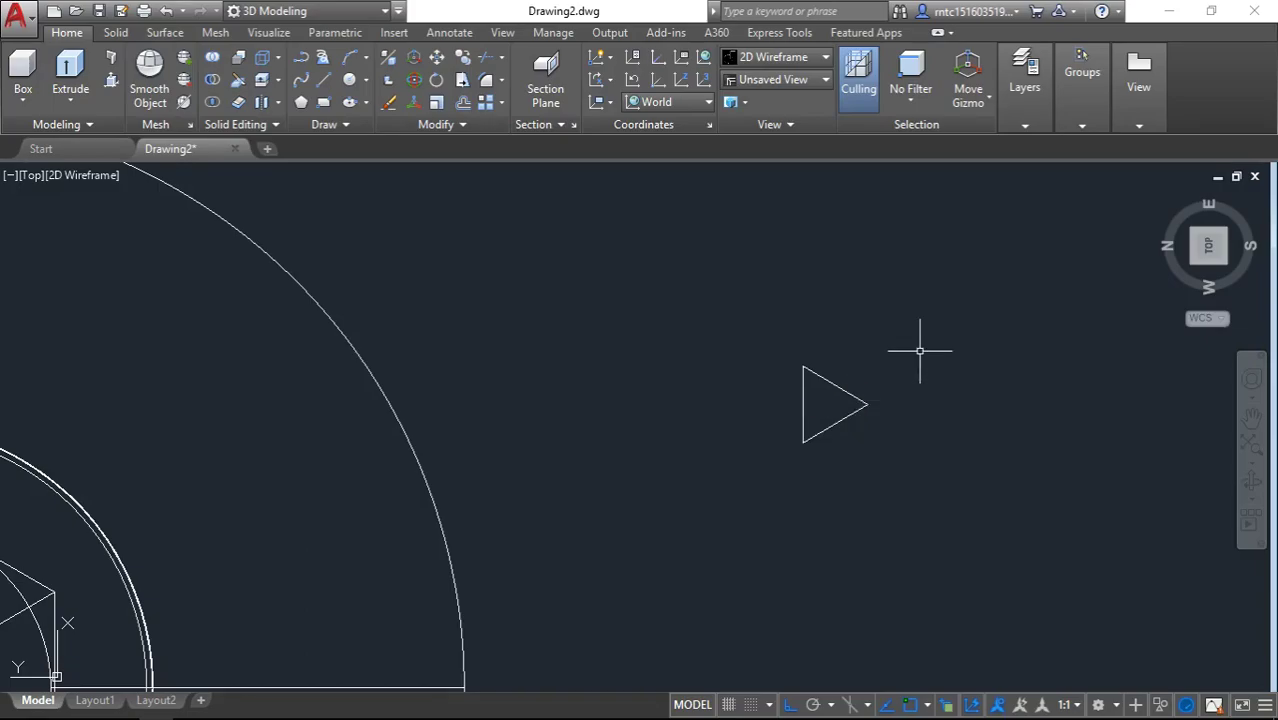
- Join the three triangle edges into a single outline
{"action": "left_click", "coordinate": [917, 331]}
{"action": "left_click", "coordinate": [742, 482]}
{"action": "type", "text": "j"}
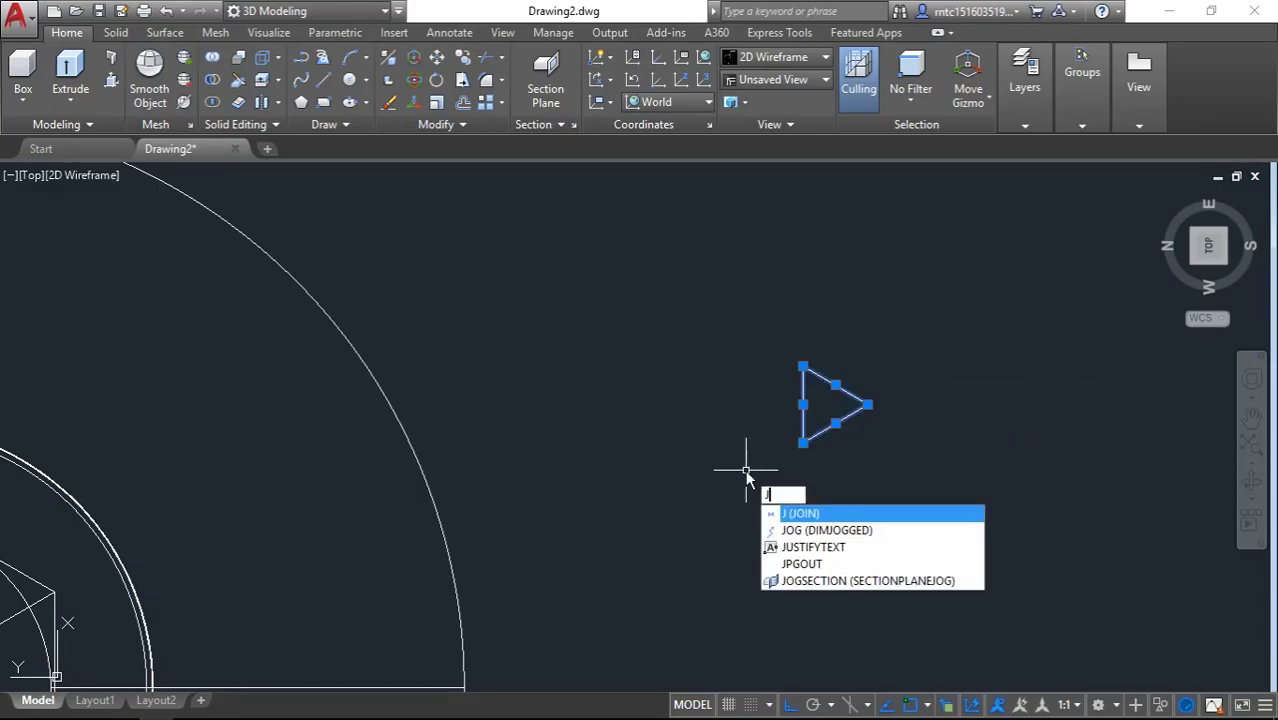
{"action": "key", "text": "Return"}
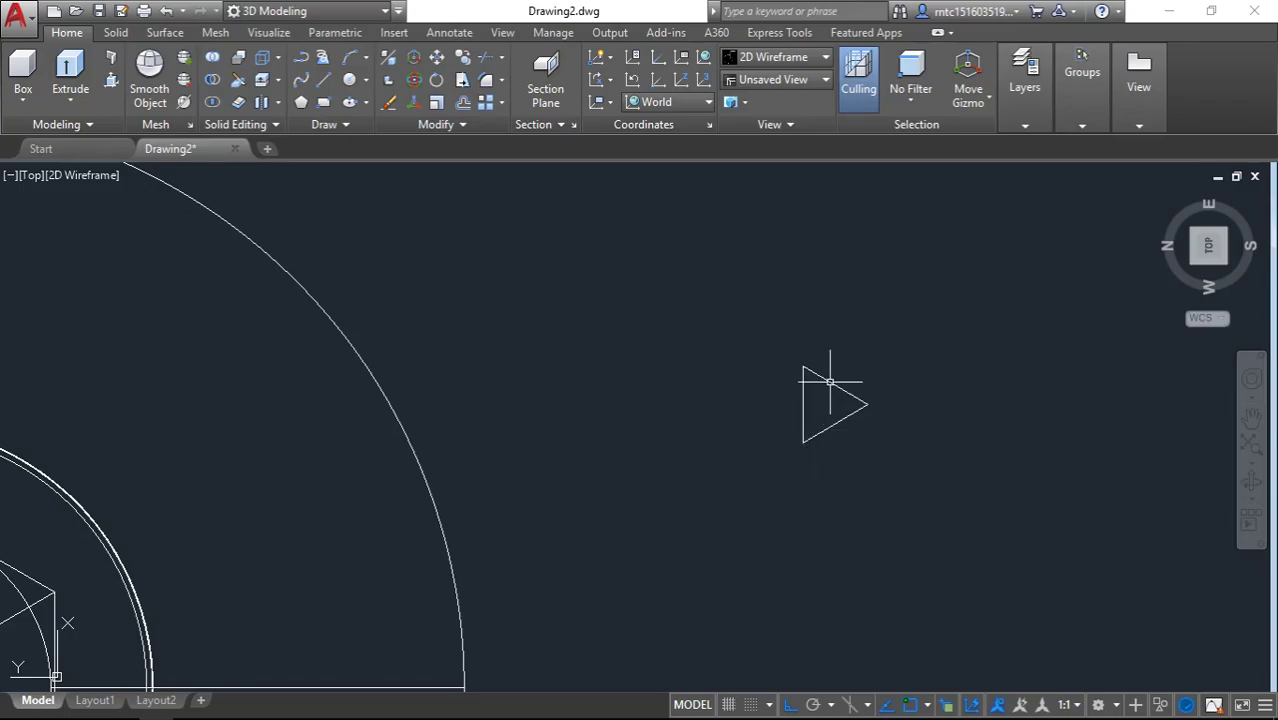
- Rotate the triangle profile 90° with ROTATE3D so it stands upright
{"action": "key", "text": "Return"}
{"action": "left_click", "coordinate": [876, 351]}
{"action": "left_click", "coordinate": [777, 446]}
{"action": "key", "text": "Return"}
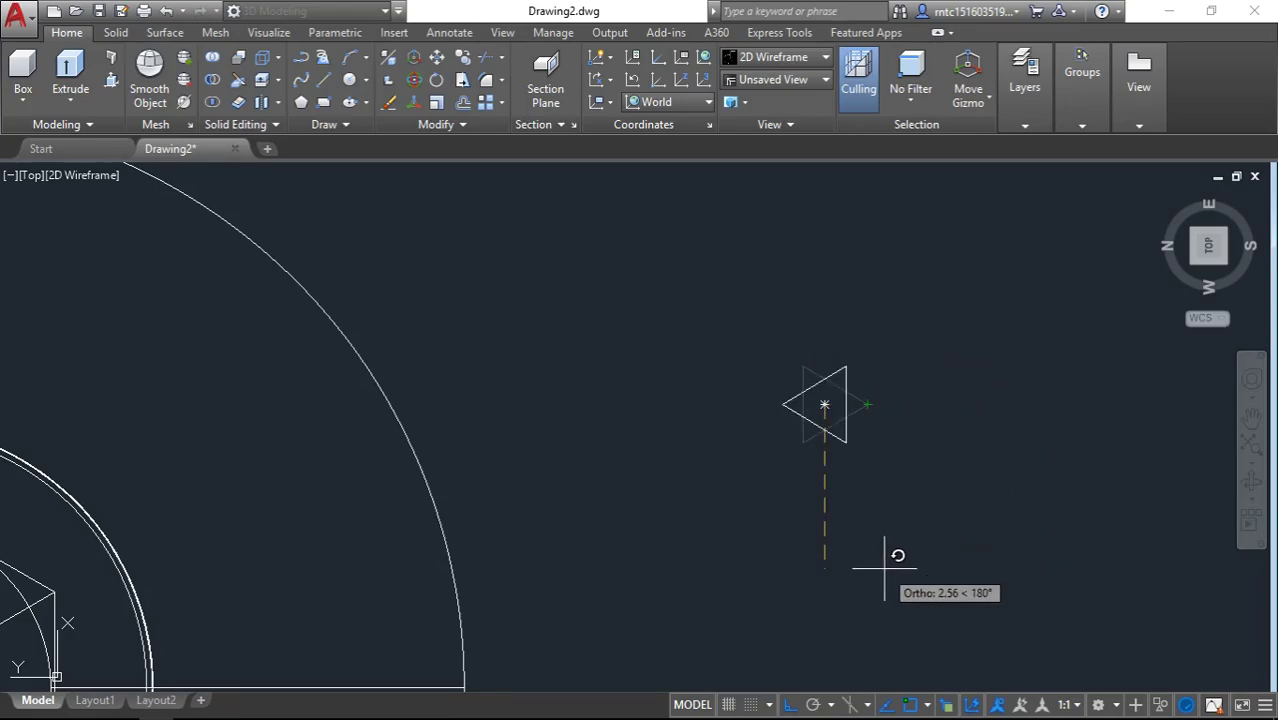
{"action": "key", "text": "Escape"}
{"action": "type", "text": "r"}
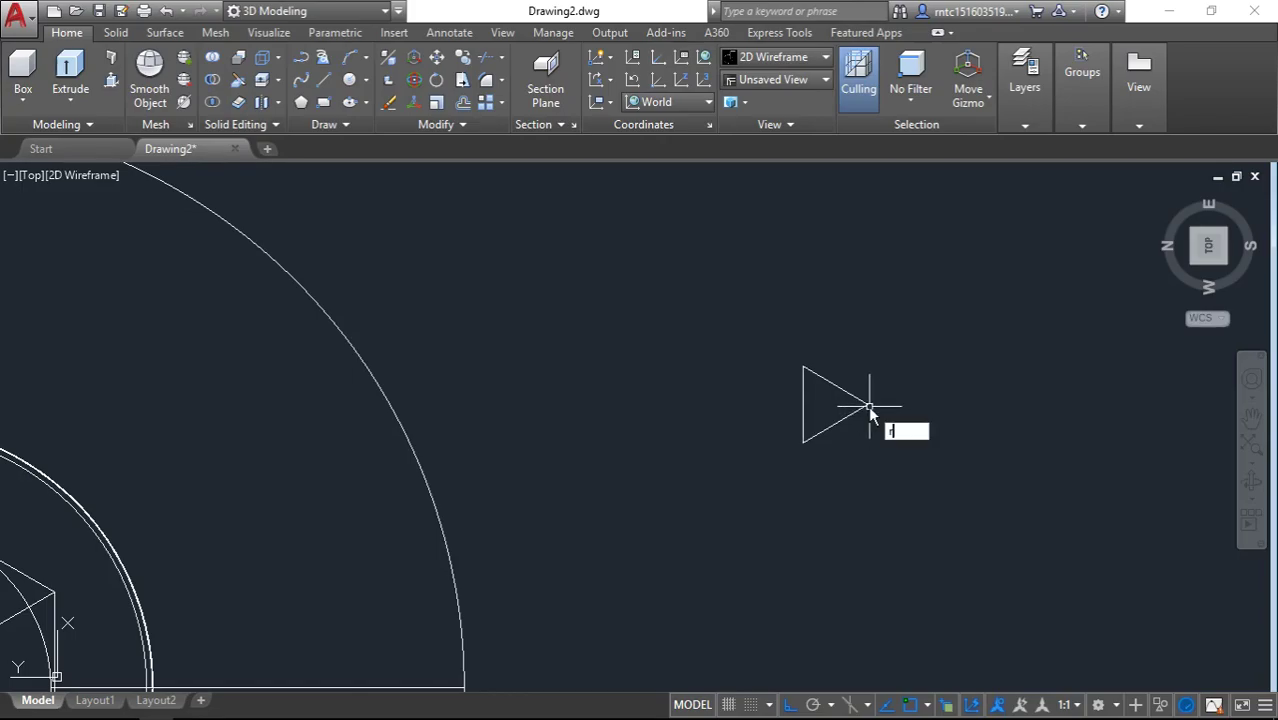
{"action": "type", "text": "o"}
{"action": "key", "text": "Down"}
{"action": "key", "text": "Down"}
{"action": "key", "text": "Return"}
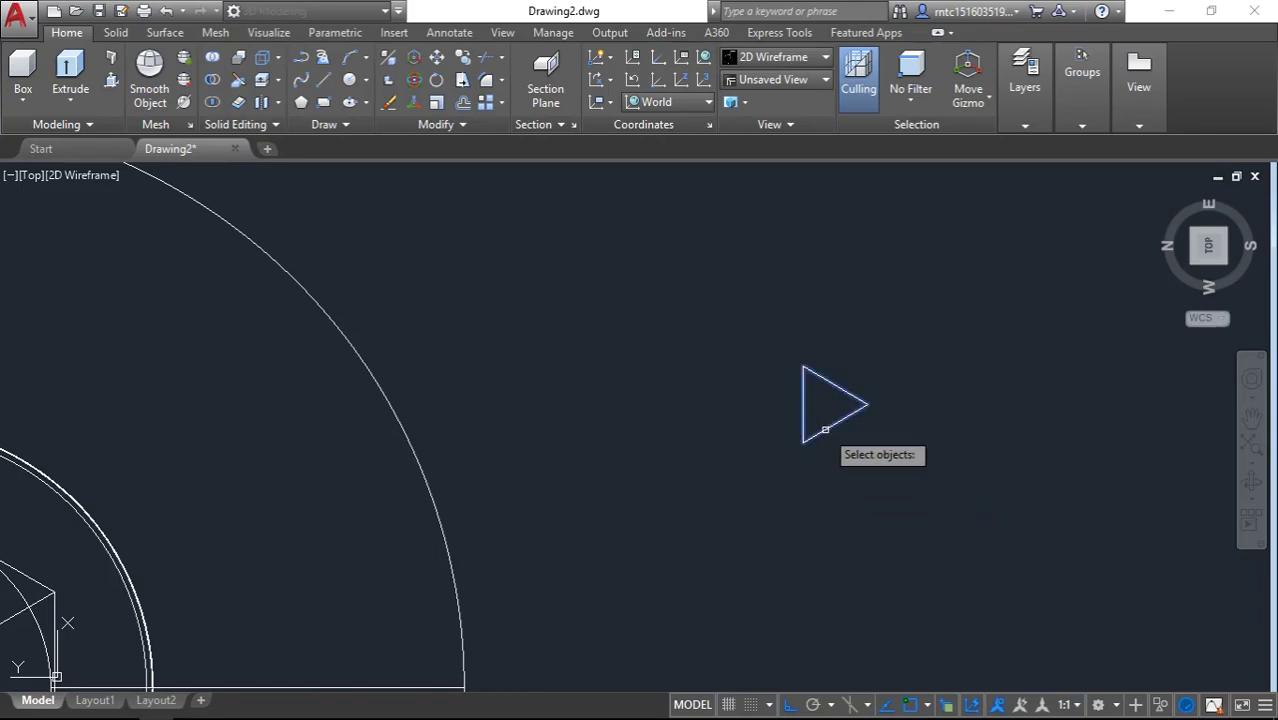
{"action": "left_click", "coordinate": [825, 429]}
{"action": "key", "text": "Return"}
{"action": "type", "text": "90"}
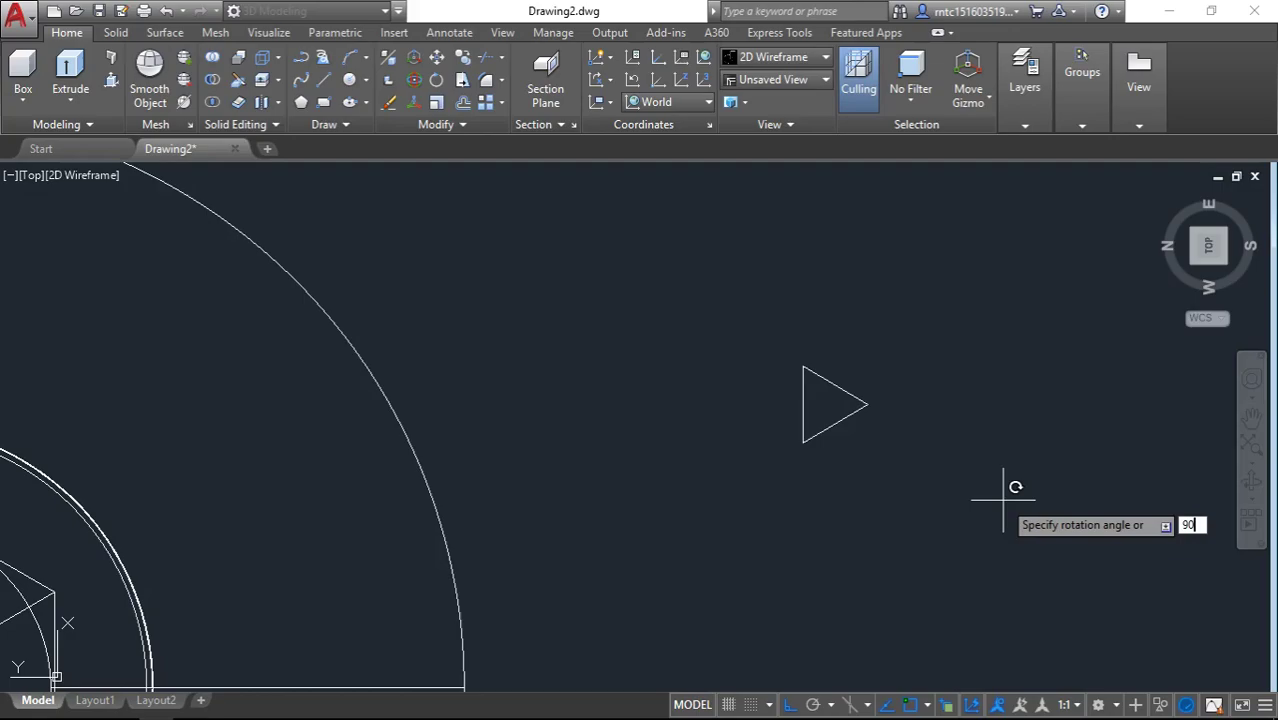
{"action": "key", "text": "Return"}
- Rotate the upright profile 180° about its left endpoint
{"action": "left_click", "coordinate": [913, 465]}
{"action": "left_click", "coordinate": [769, 513]}
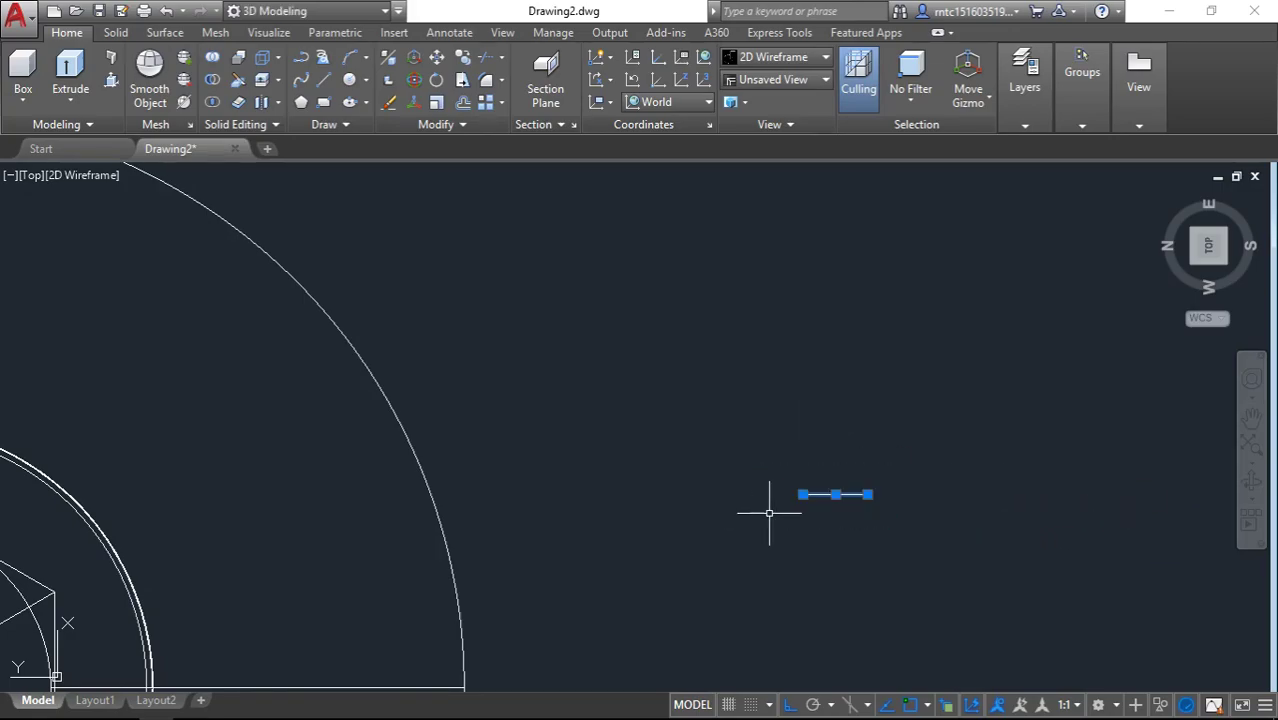
{"action": "type", "text": "Ro"}
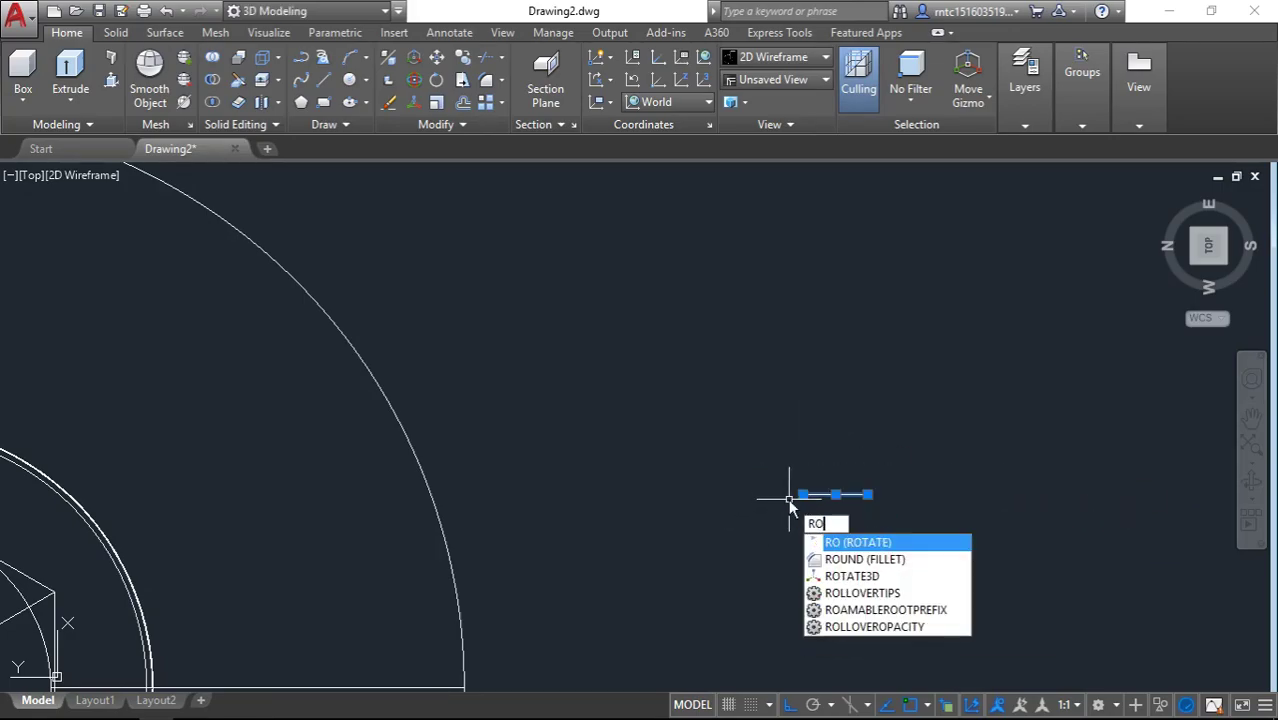
{"action": "key", "text": "Return"}
{"action": "left_click", "coordinate": [824, 494]}
{"action": "type", "text": "180"}
{"action": "key", "text": "Return"}
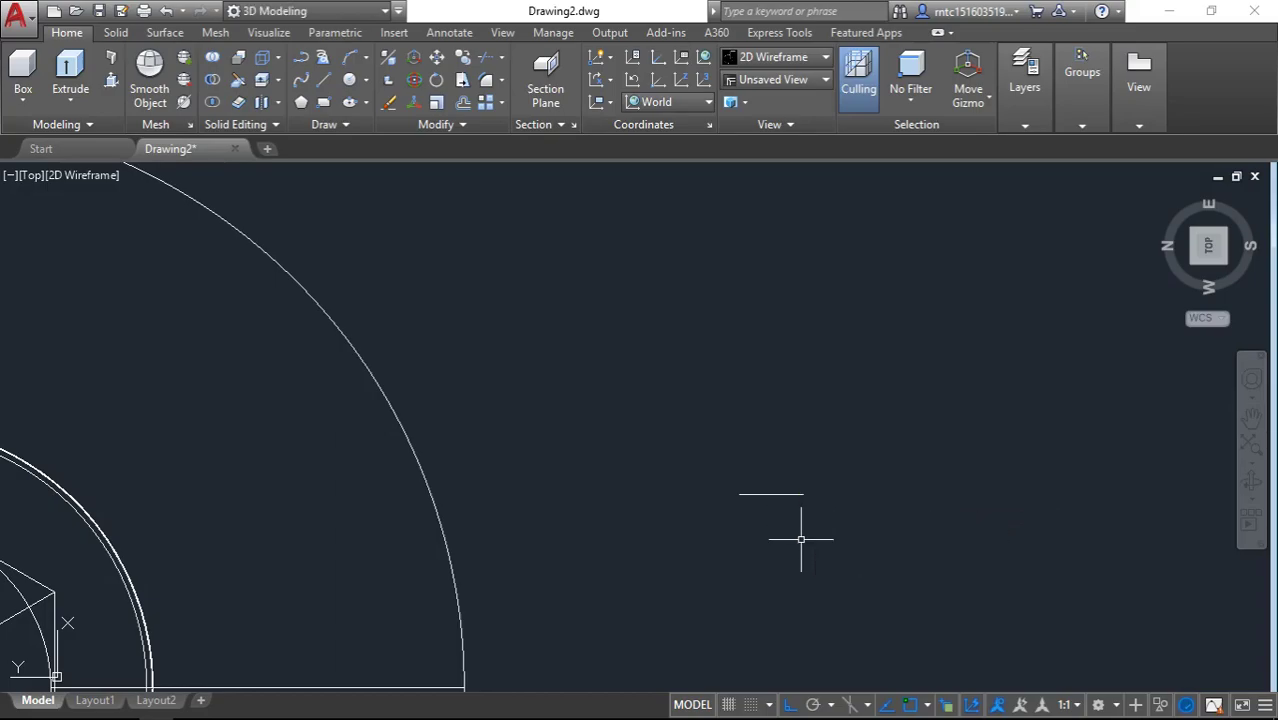
- From NW isometric view, chamfer the shank cylinder's top edge 1.5 × 1.5
{"action": "left_click", "coordinate": [1197, 267]}
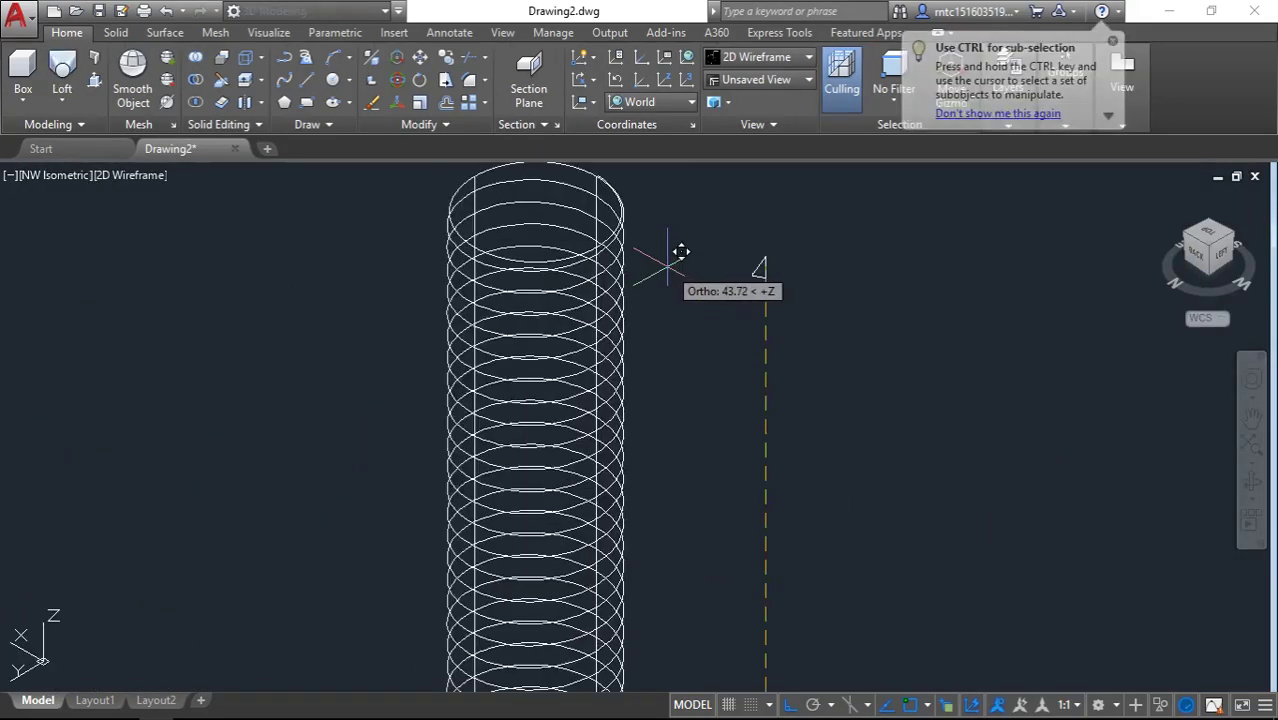
{"action": "scroll", "coordinate": [675, 280], "scroll_direction": "up", "scroll_amount": 3}
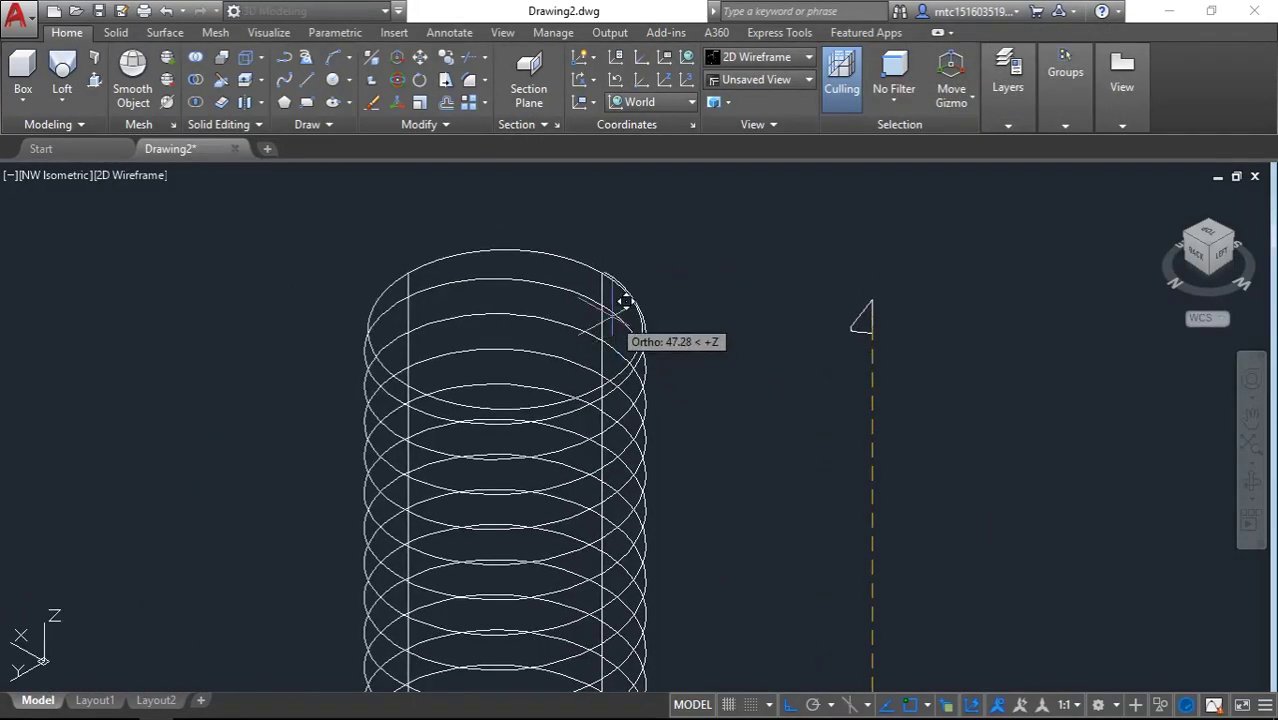
{"action": "scroll", "coordinate": [620, 265], "scroll_direction": "up", "scroll_amount": 3}
{"action": "scroll", "coordinate": [620, 290], "scroll_direction": "up", "scroll_amount": 3}
{"action": "scroll", "coordinate": [588, 300], "scroll_direction": "up", "scroll_amount": 3}
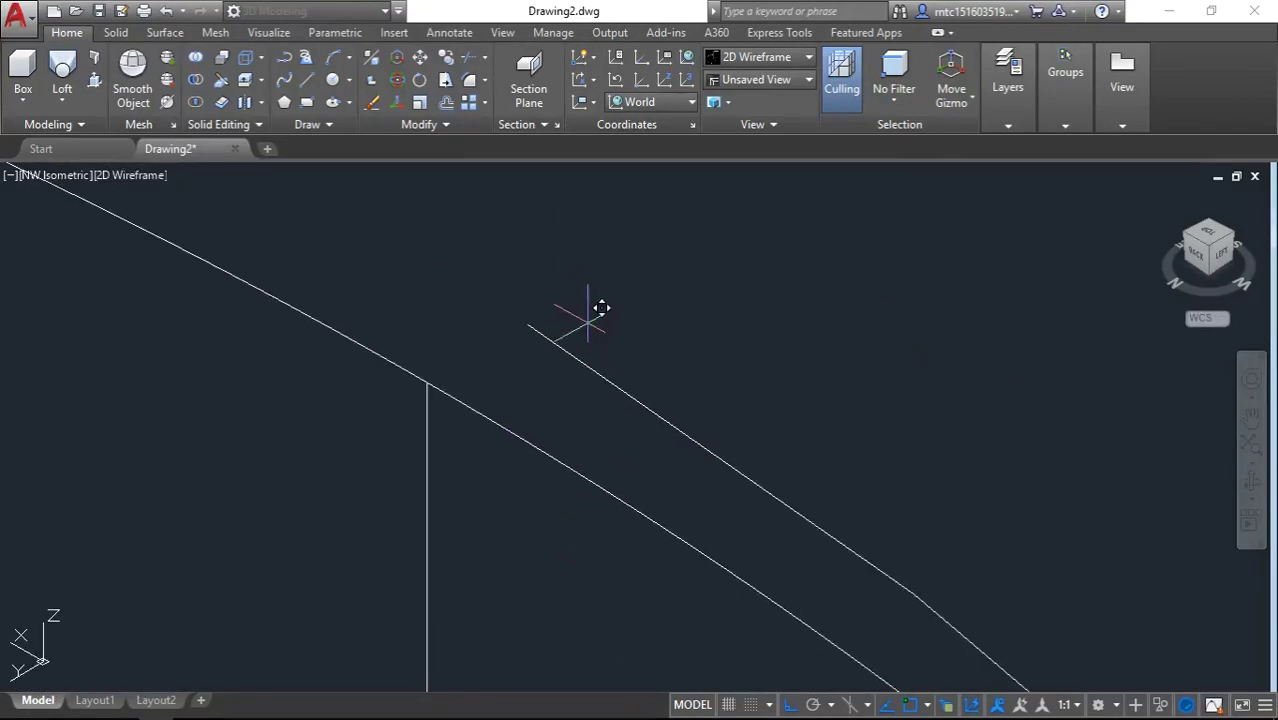
{"action": "scroll", "coordinate": [676, 288], "scroll_direction": "down", "scroll_amount": 3}
{"action": "scroll", "coordinate": [756, 337], "scroll_direction": "down", "scroll_amount": 3}
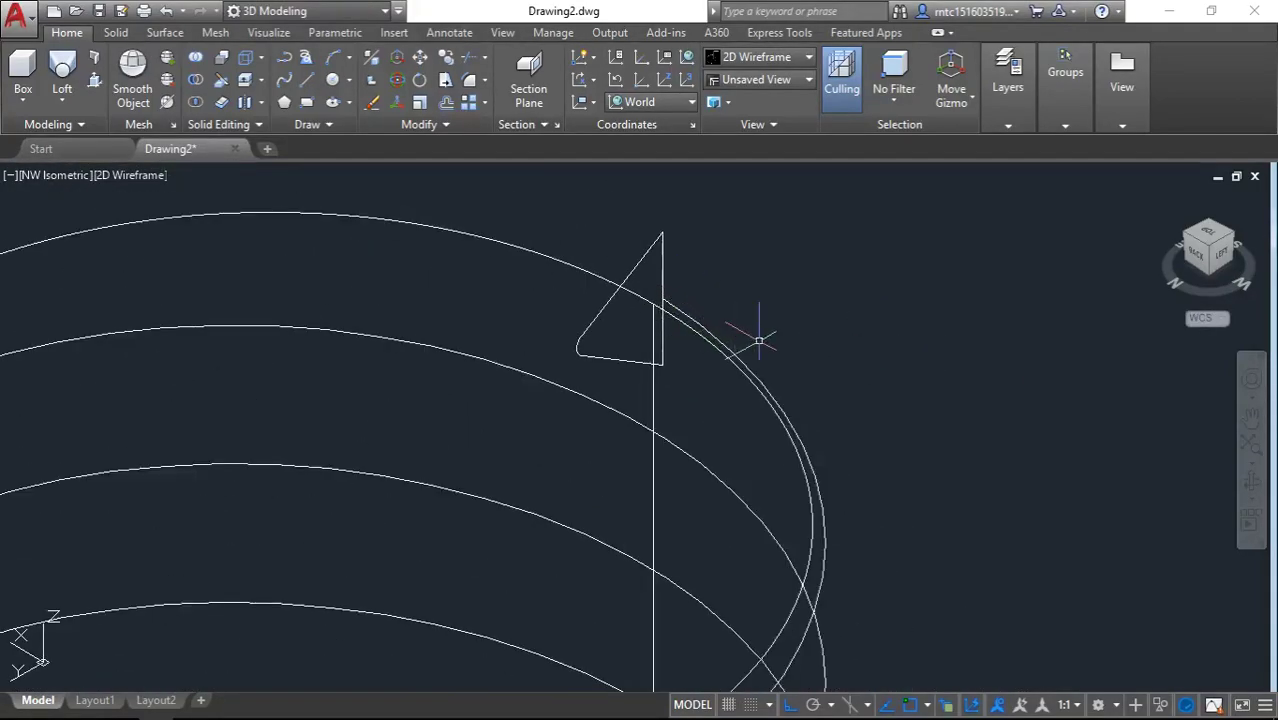
{"action": "scroll", "coordinate": [756, 337], "scroll_direction": "down", "scroll_amount": 1}
{"action": "scroll", "coordinate": [553, 276], "scroll_direction": "up", "scroll_amount": 4}
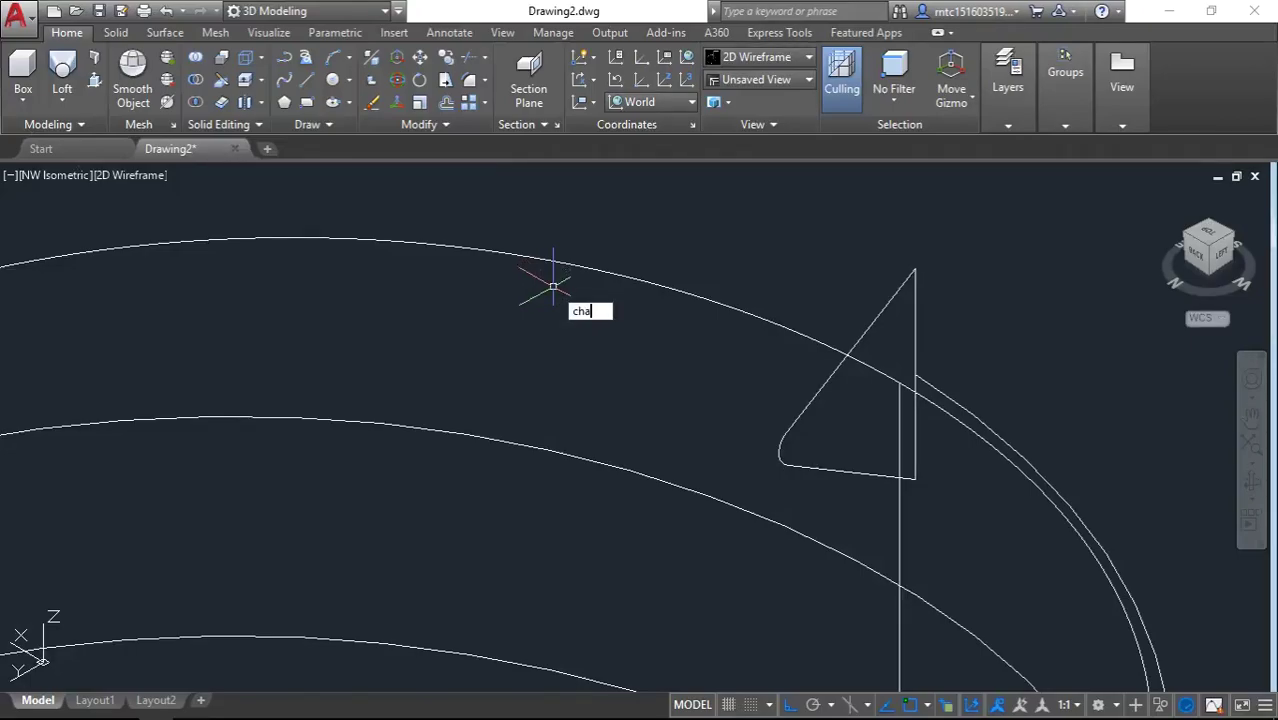
{"action": "key", "text": "Return"}
{"action": "left_click", "coordinate": [569, 265]}
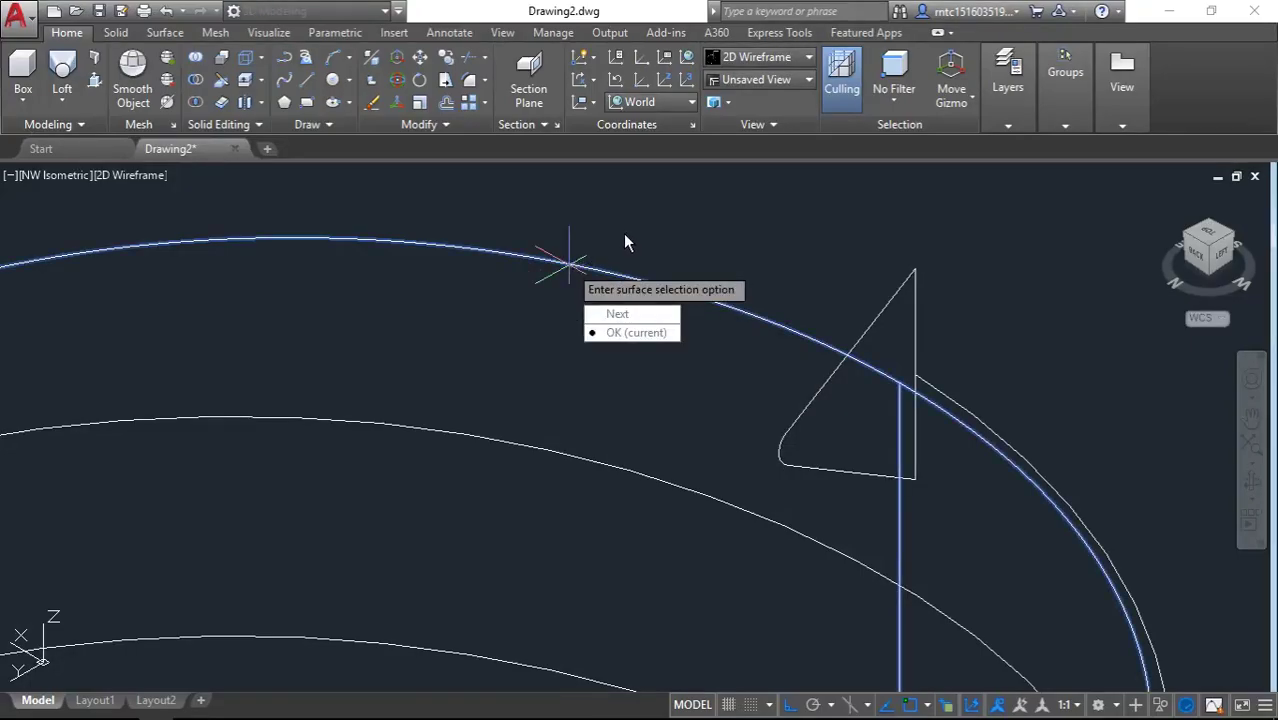
{"action": "scroll", "coordinate": [627, 237], "scroll_direction": "down", "scroll_amount": 4}
{"action": "key", "text": "Return"}
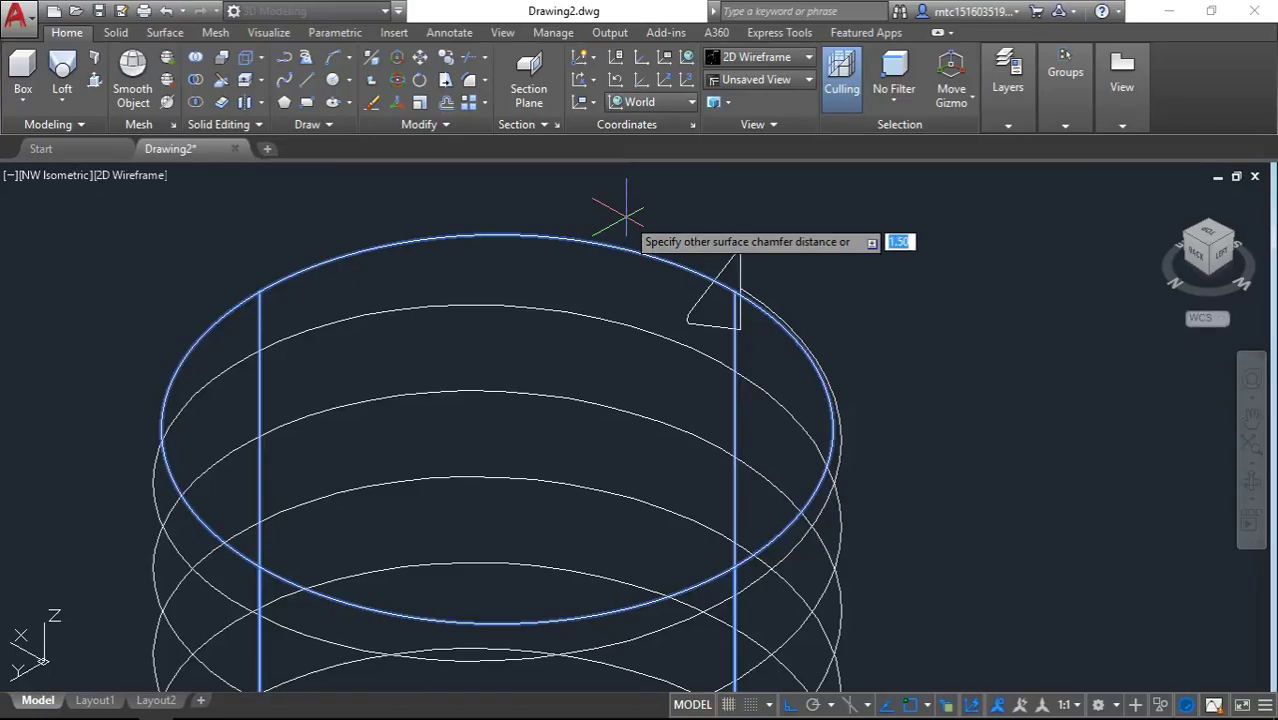
{"action": "type", "text": "1.5"}
{"action": "key", "text": "Return"}
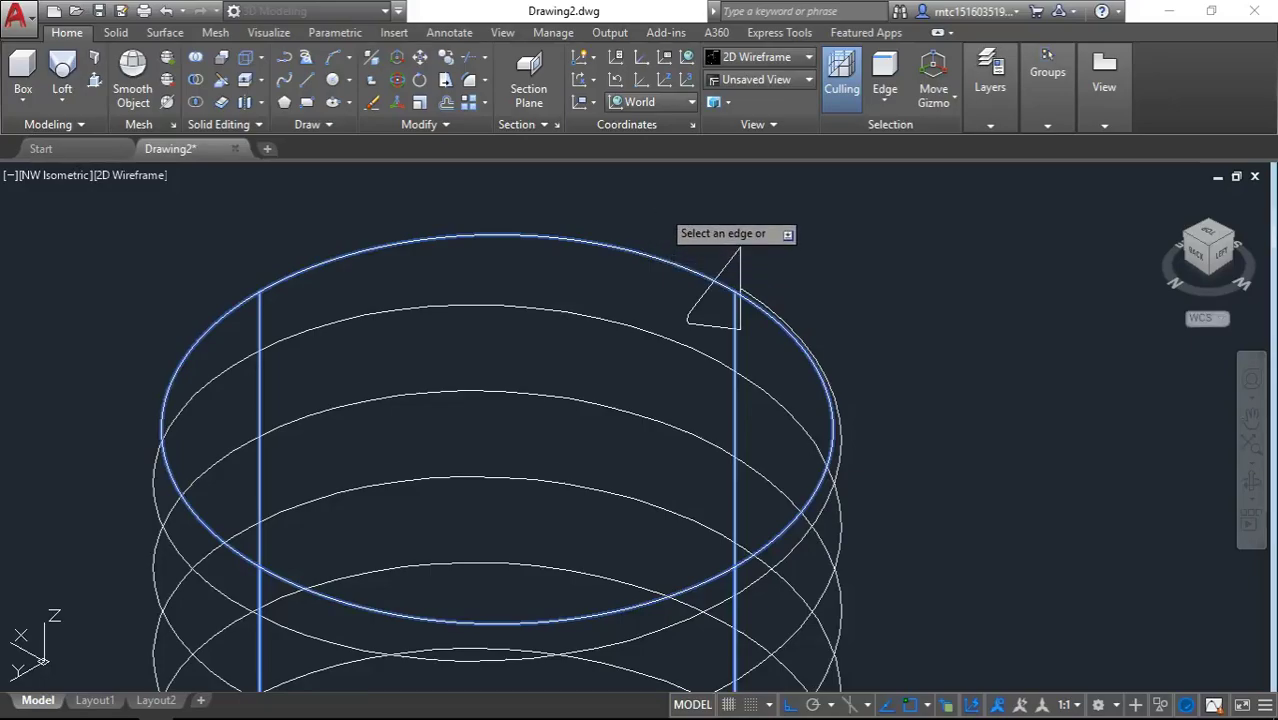
{"action": "key", "text": "Return"}
{"action": "scroll", "coordinate": [891, 300], "scroll_direction": "down", "scroll_amount": 4}
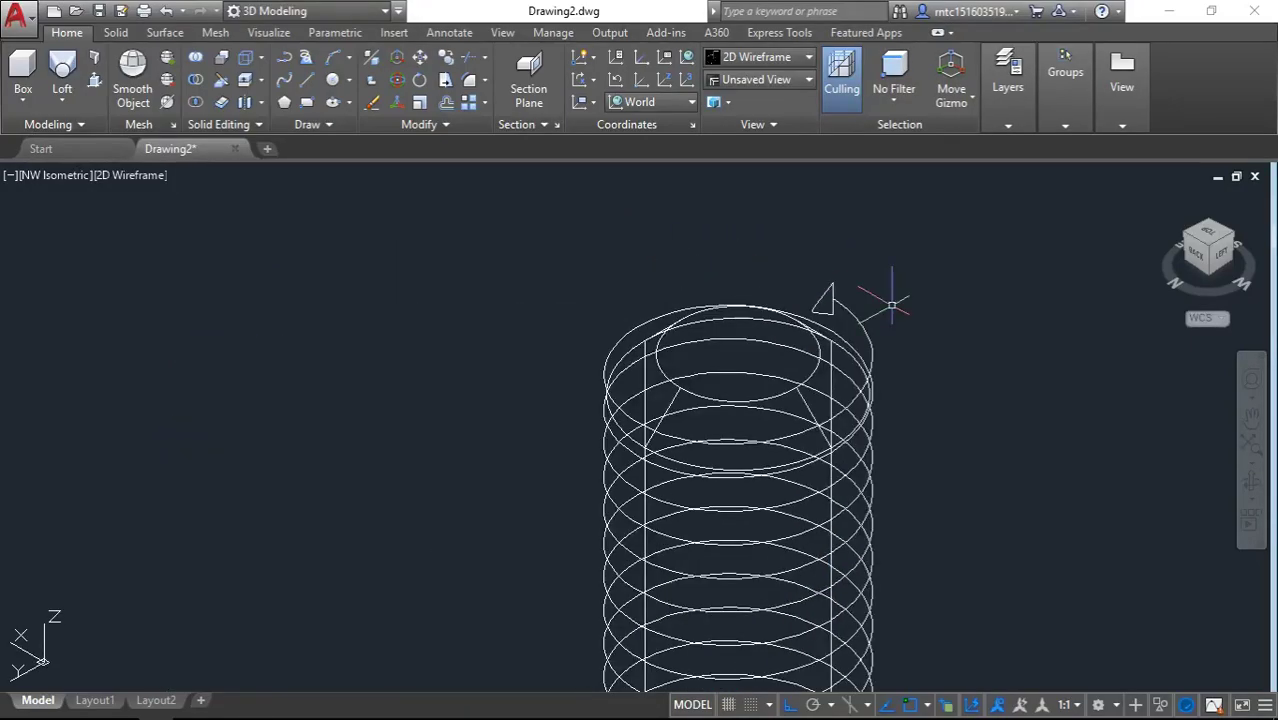
- Centre the whole bolt, start HELIX, and orbit down to the shank's base
{"action": "scroll", "coordinate": [891, 302], "scroll_direction": "down", "scroll_amount": 2}
{"action": "scroll", "coordinate": [1040, 318], "scroll_direction": "down", "scroll_amount": 2}
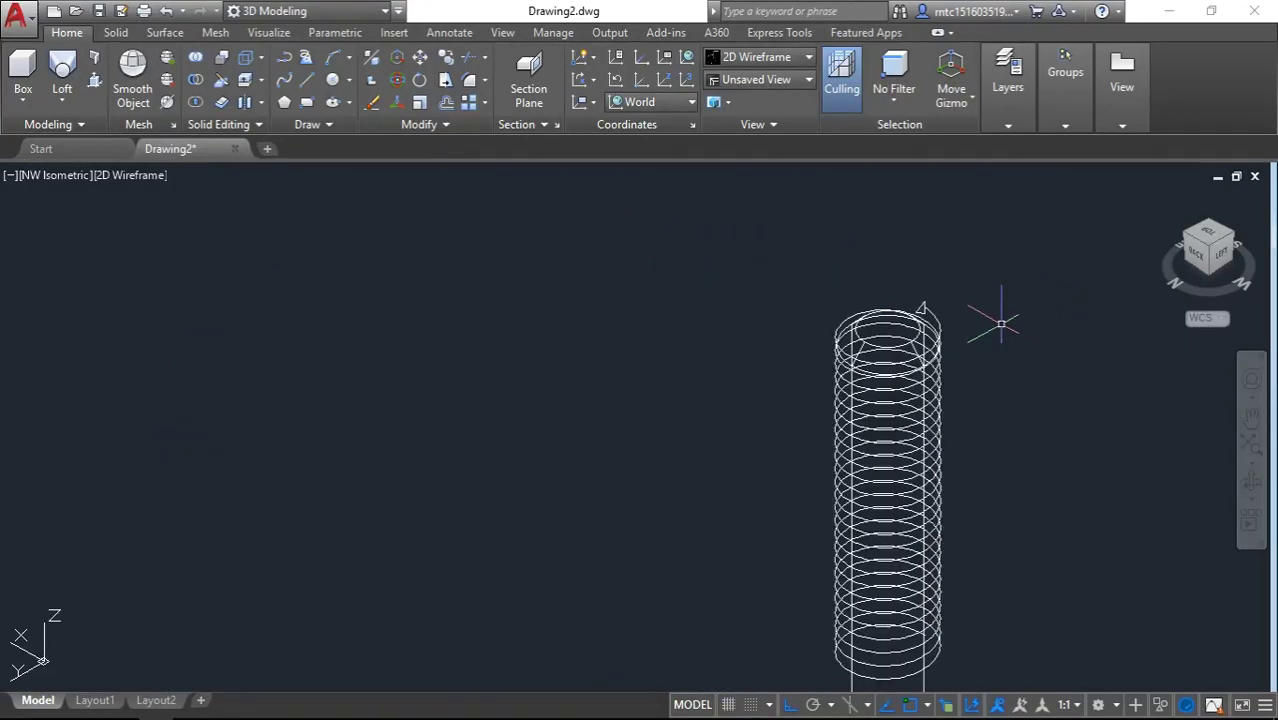
{"action": "scroll", "coordinate": [1001, 323], "scroll_direction": "down", "scroll_amount": 2}
{"action": "middle_click_drag", "start_coordinate": [998, 322], "coordinate": [748, 252]}
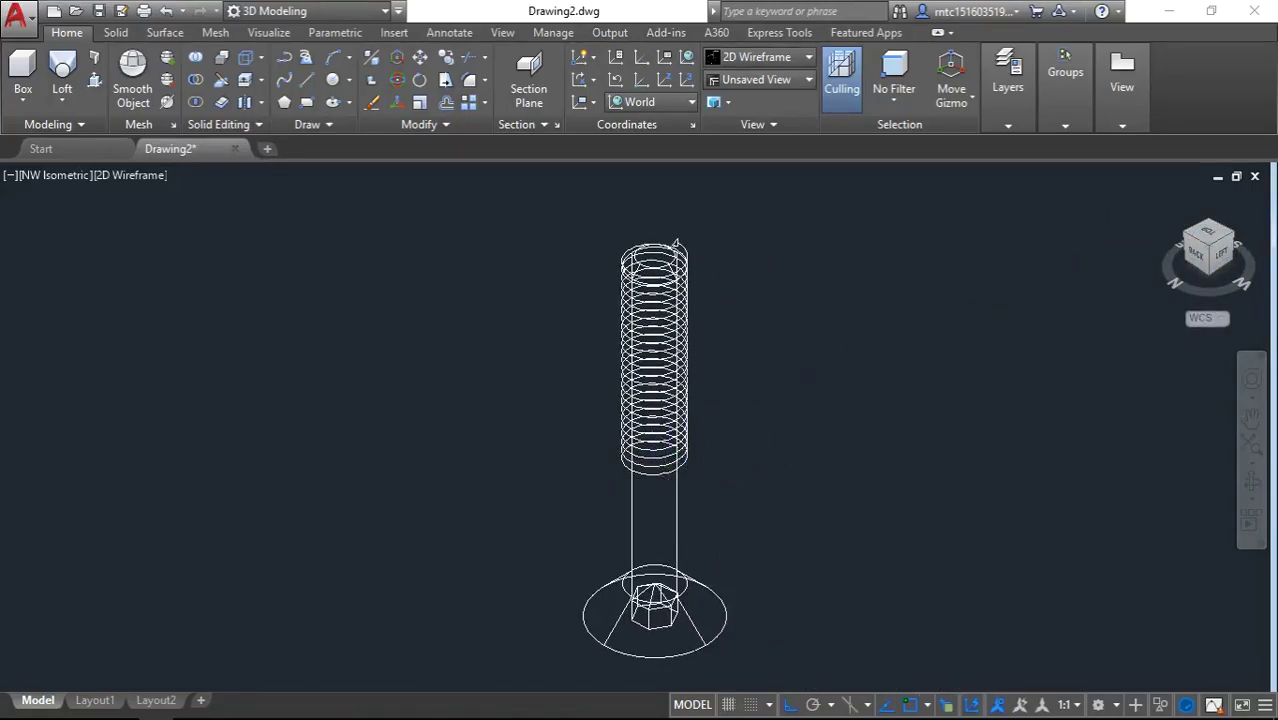
{"action": "scroll", "coordinate": [648, 470], "scroll_direction": "up", "scroll_amount": 5}
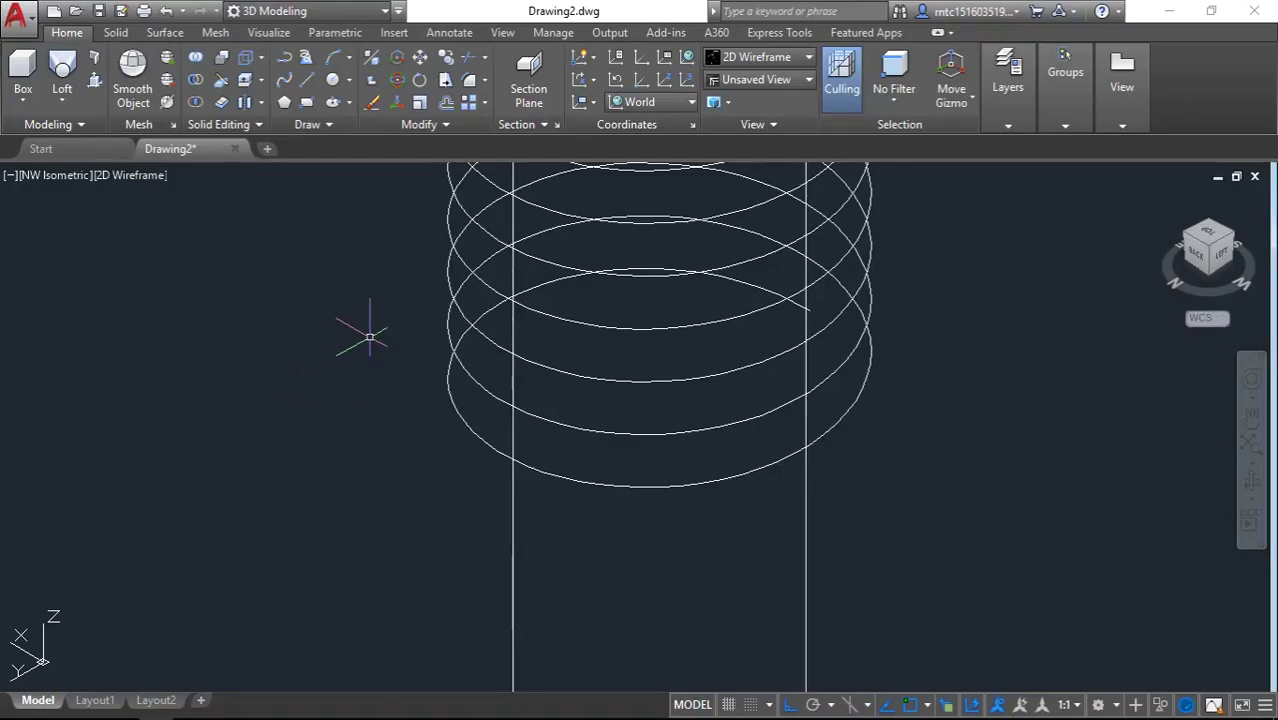
{"action": "left_click", "coordinate": [405, 406]}
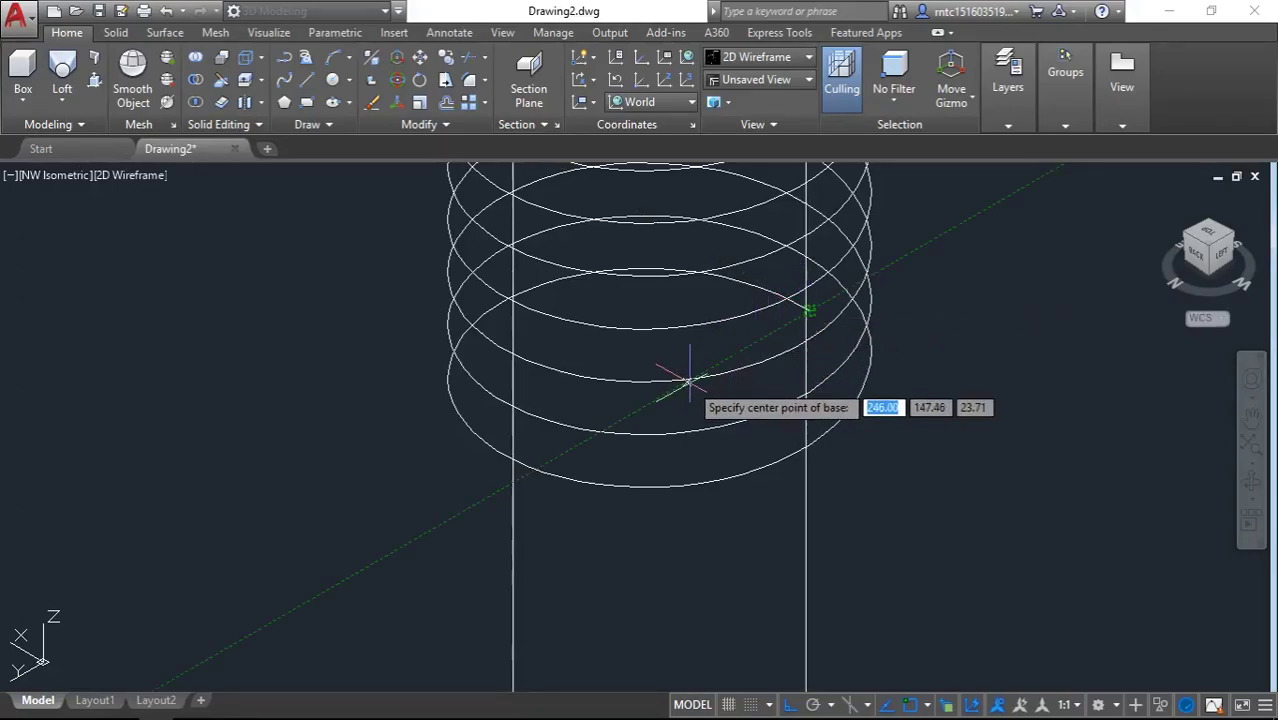
{"action": "middle_click_drag", "start_coordinate": [680, 371], "coordinate": [690, 420], "text": "shift"}
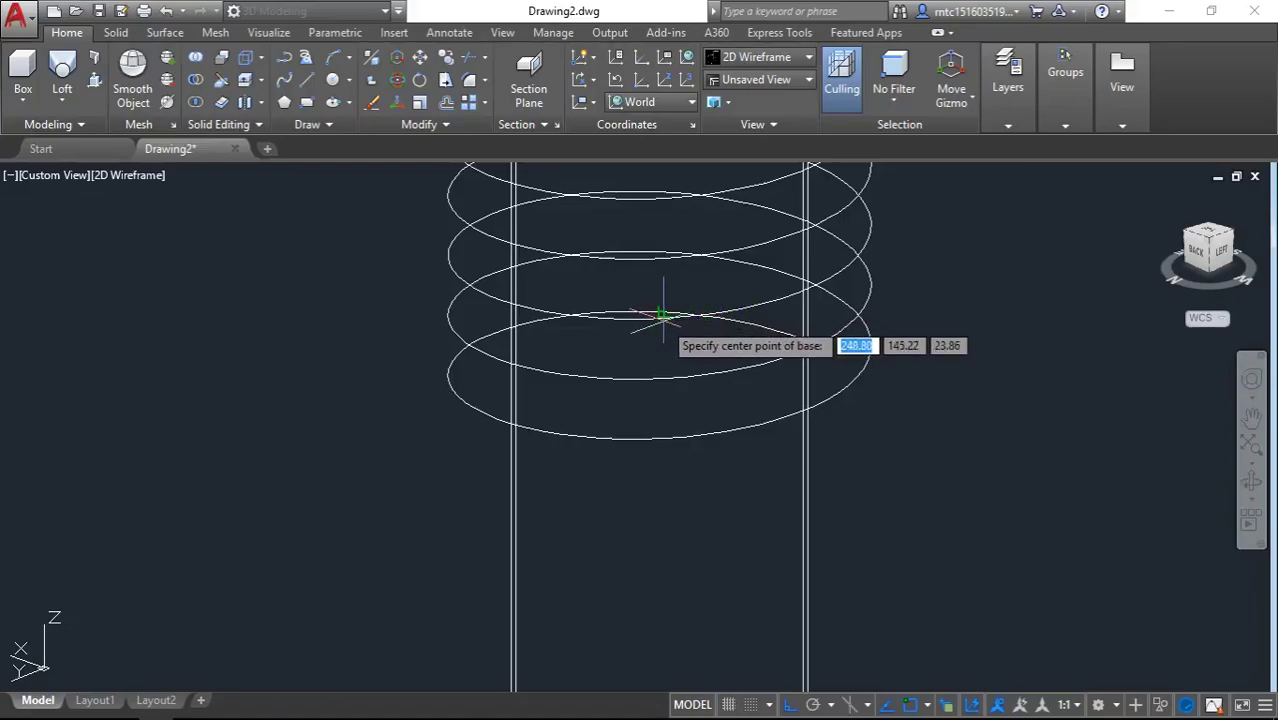
{"action": "middle_click_drag", "start_coordinate": [707, 422], "coordinate": [659, 398], "text": "shift"}
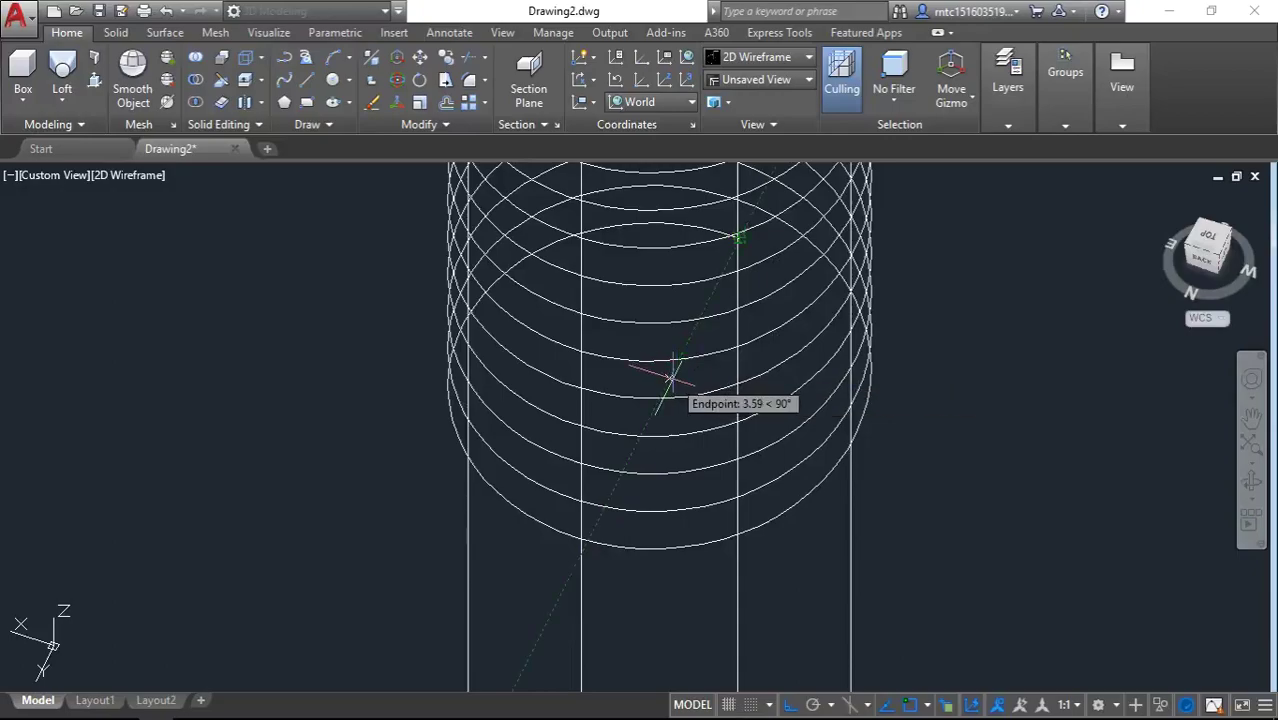
{"action": "mouse_move", "coordinate": [665, 380]}
{"action": "middle_mouse_down", "text": "shift"}
{"action": "mouse_move", "coordinate": [678, 327]}
{"action": "mouse_move", "coordinate": [707, 442]}
{"action": "mouse_move", "coordinate": [739, 348]}
{"action": "middle_mouse_up", "text": "shift"}
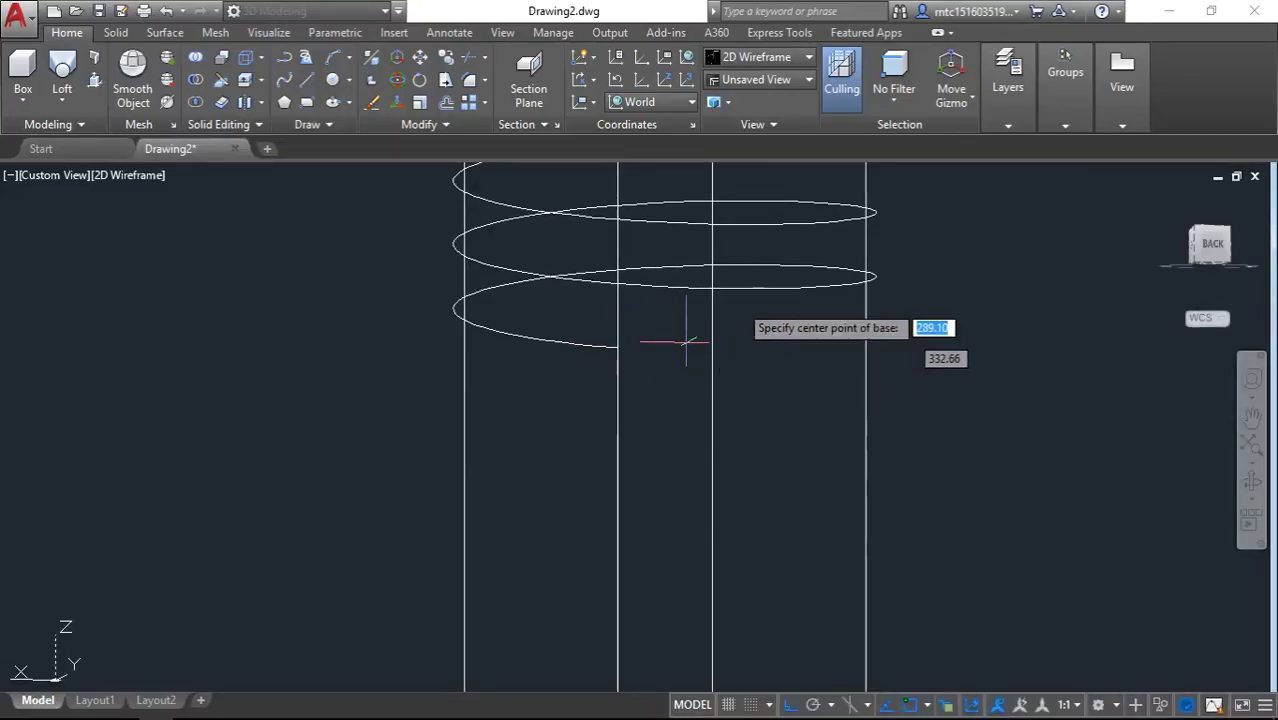
{"action": "middle_click_drag", "start_coordinate": [705, 265], "coordinate": [657, 355], "text": "shift"}
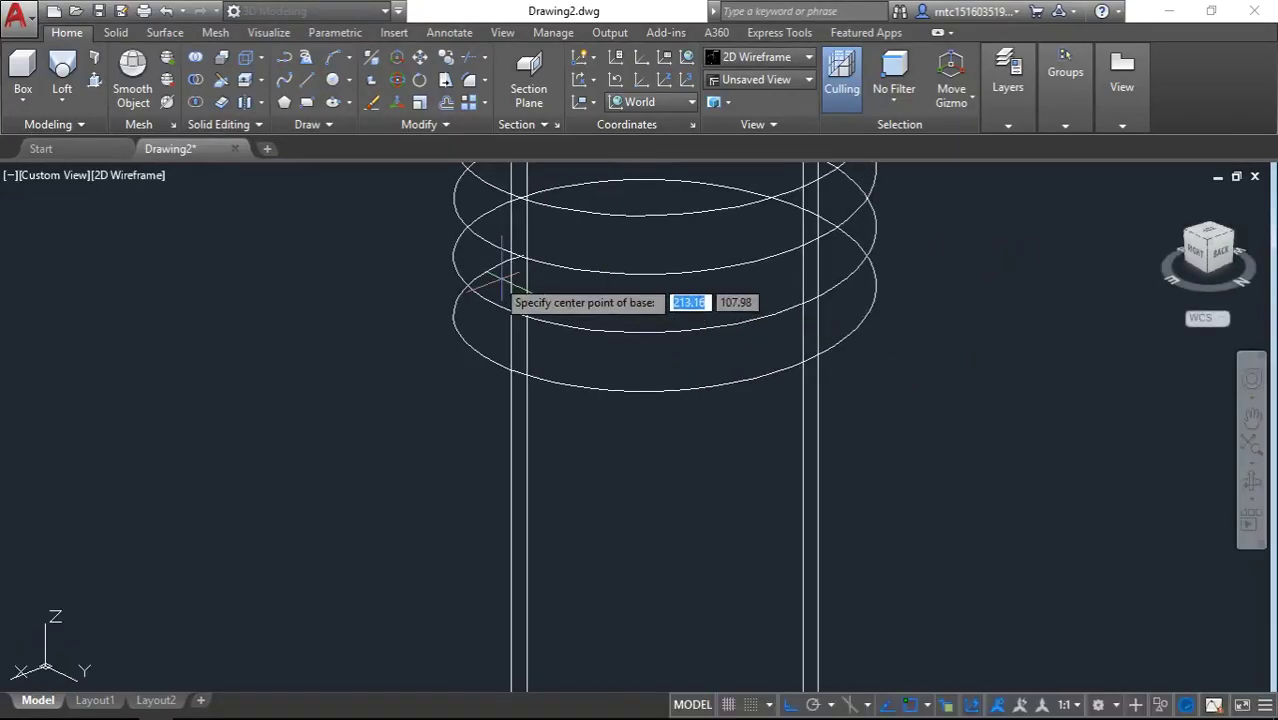
{"action": "scroll", "coordinate": [655, 280], "scroll_direction": "up", "scroll_amount": 5}
{"action": "scroll", "coordinate": [655, 280], "scroll_direction": "down", "scroll_amount": 3}
{"action": "scroll", "coordinate": [655, 290], "scroll_direction": "down", "scroll_amount": 4}
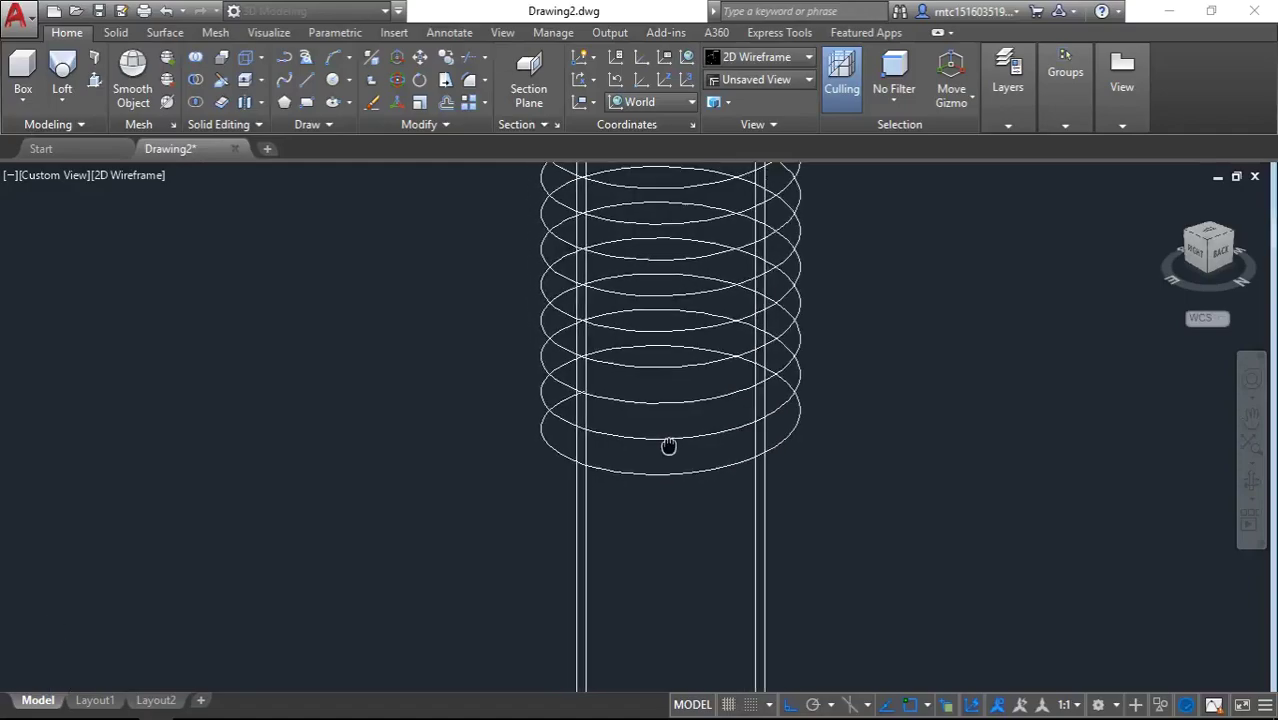
{"action": "scroll", "coordinate": [667, 445], "scroll_direction": "down", "scroll_amount": 4}
{"action": "middle_click_drag", "start_coordinate": [708, 400], "coordinate": [690, 510]}
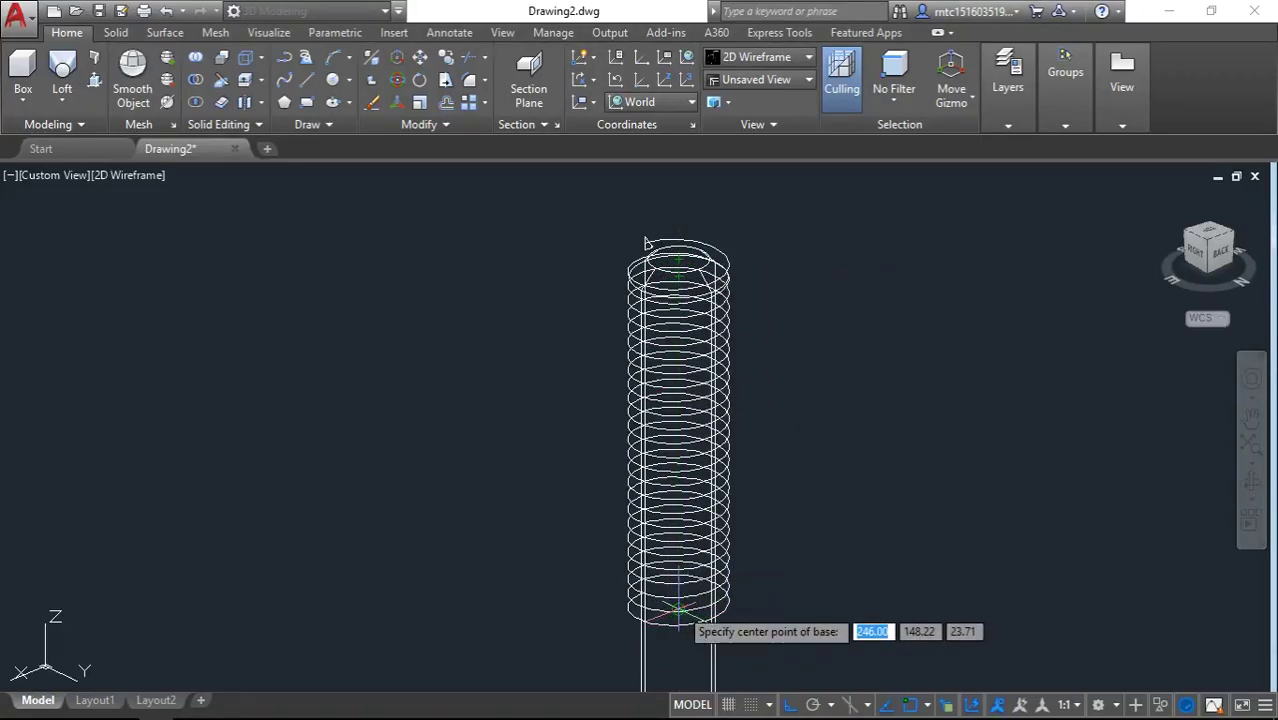
{"action": "scroll", "coordinate": [678, 608], "scroll_direction": "up", "scroll_amount": 2}
- Restart the helix with its base centre on the shank, orbiting to a front view
{"action": "left_click", "coordinate": [678, 609]}
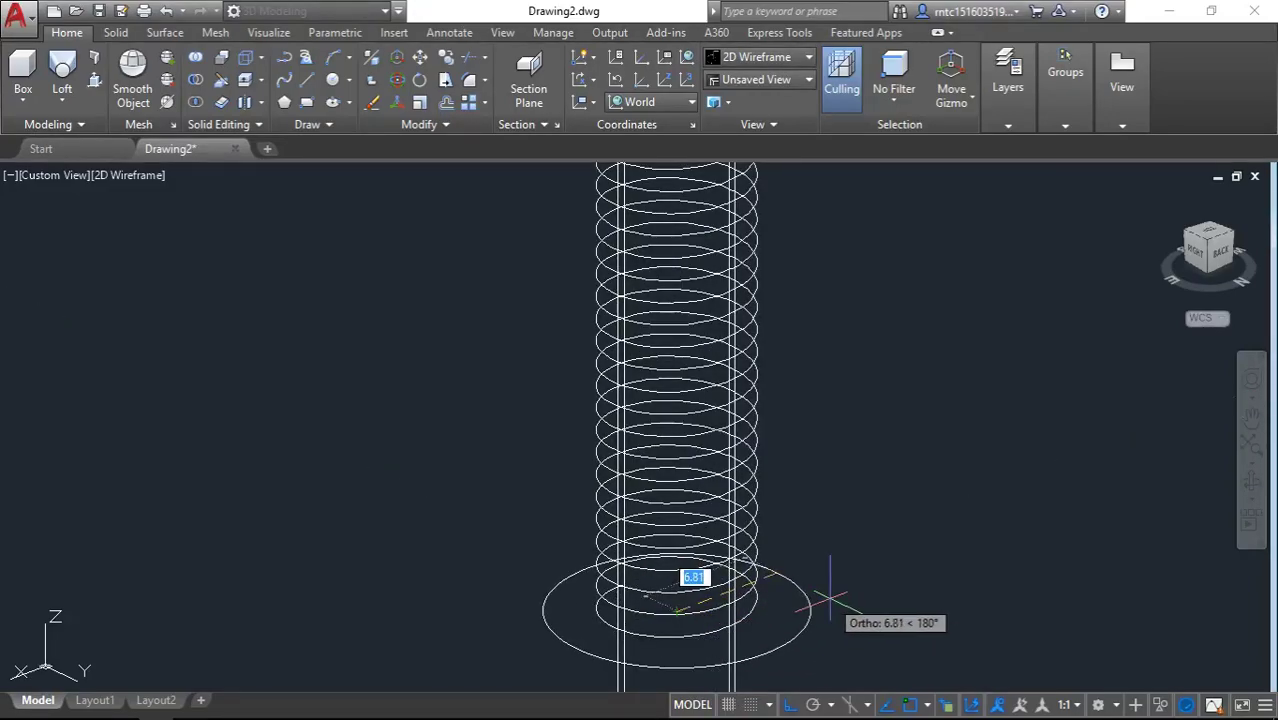
{"action": "key", "text": "Escape"}
{"action": "type", "text": "H"}
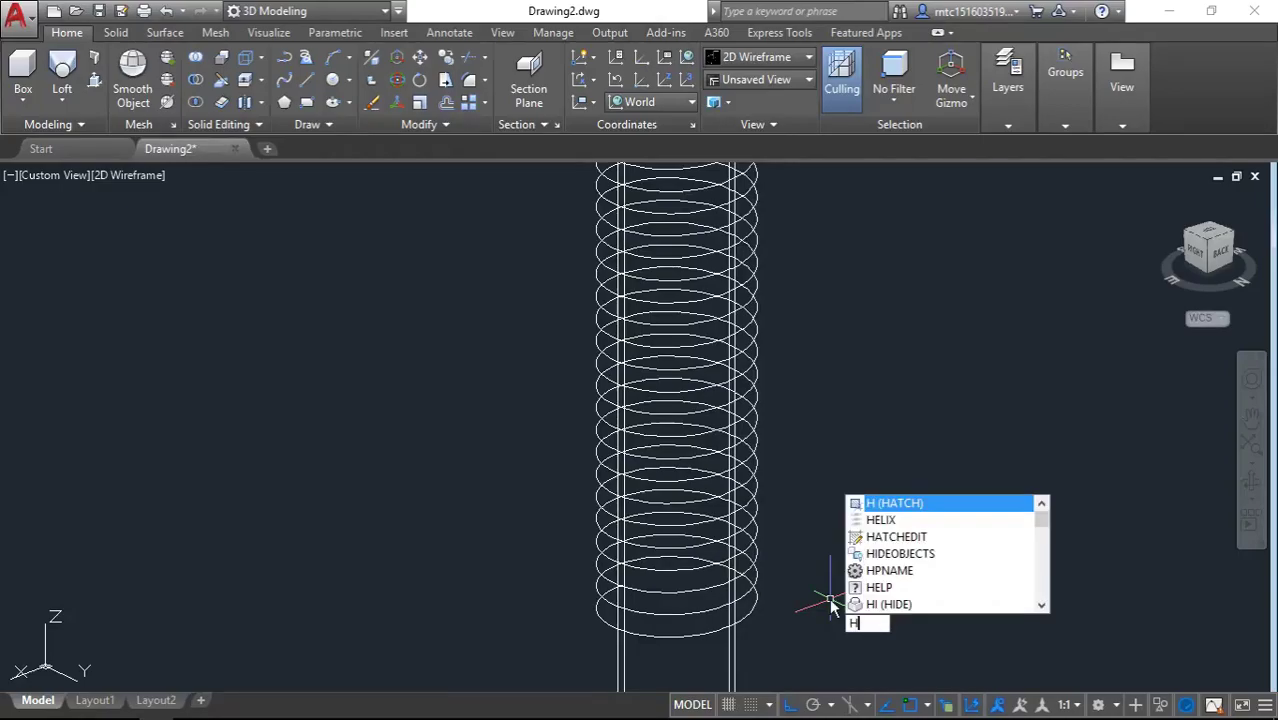
{"action": "key", "text": "Down"}
{"action": "key", "text": "Return"}
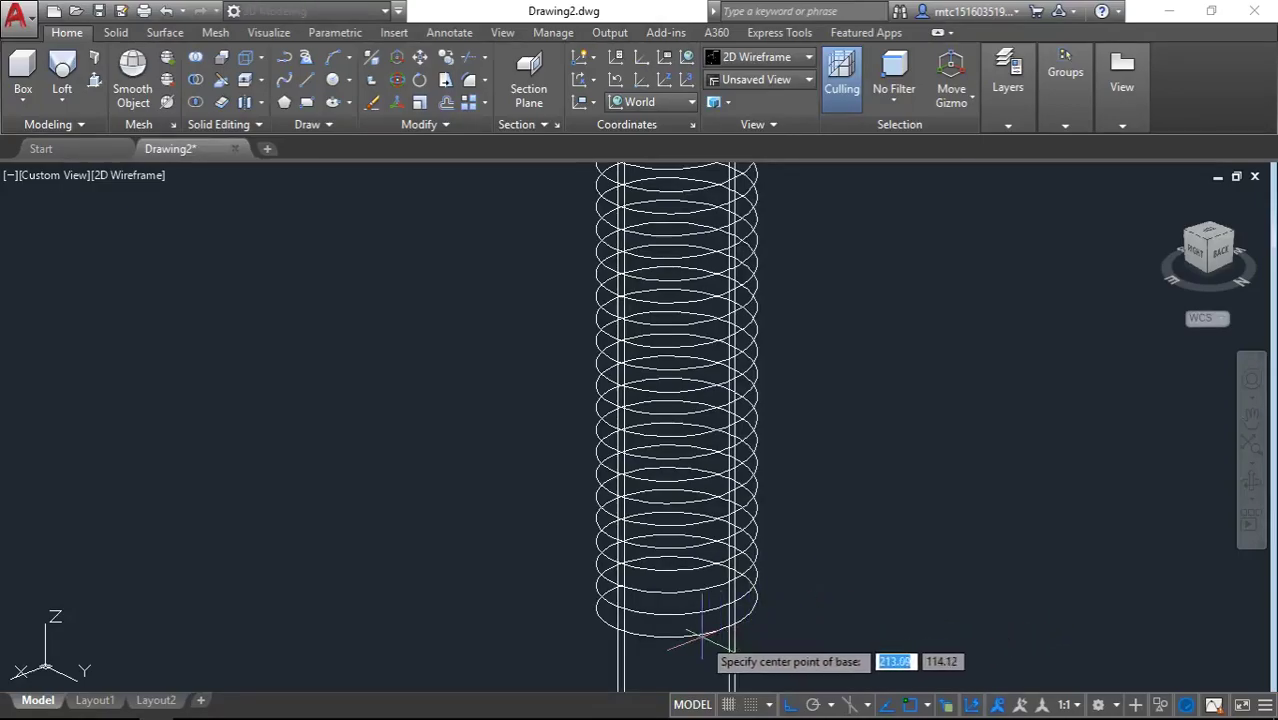
{"action": "left_click", "coordinate": [677, 612]}
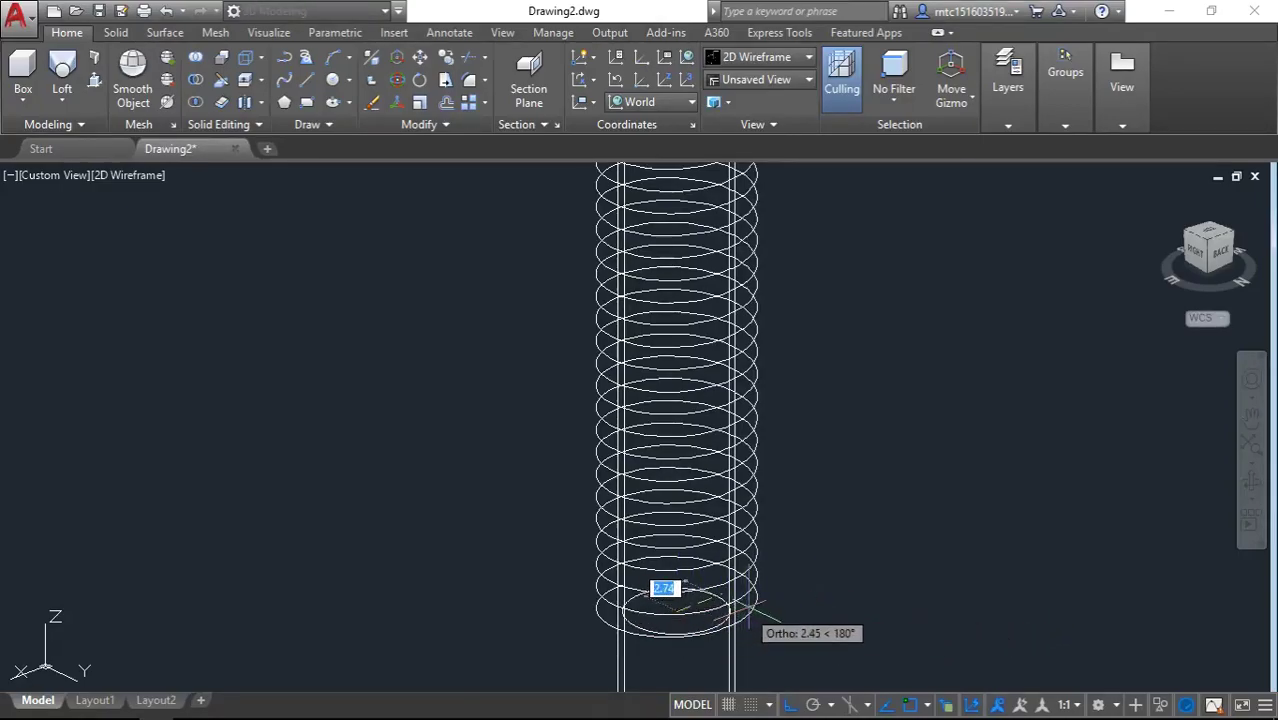
{"action": "middle_click_drag", "start_coordinate": [777, 598], "coordinate": [958, 633], "text": "shift"}
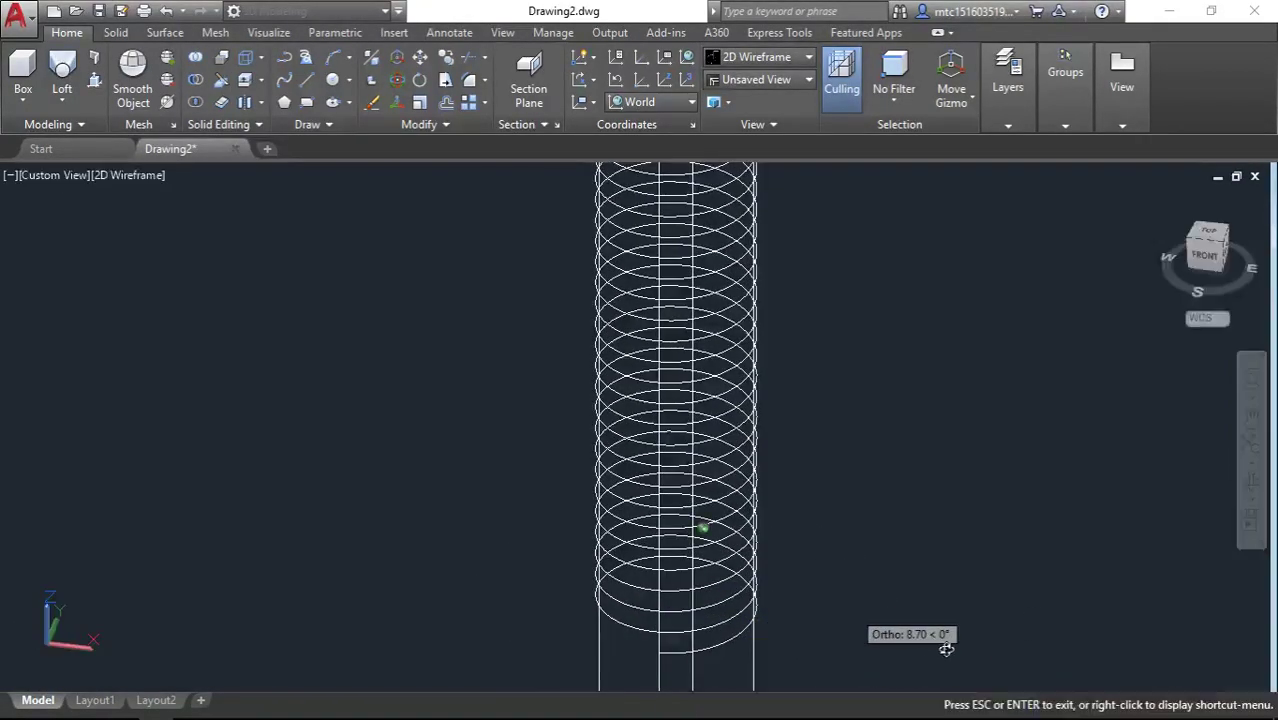
{"action": "mouse_move", "coordinate": [945, 640]}
{"action": "middle_mouse_down", "text": "shift"}
{"action": "mouse_move", "coordinate": [807, 404]}
{"action": "mouse_move", "coordinate": [735, 392]}
{"action": "middle_mouse_up", "text": "shift"}
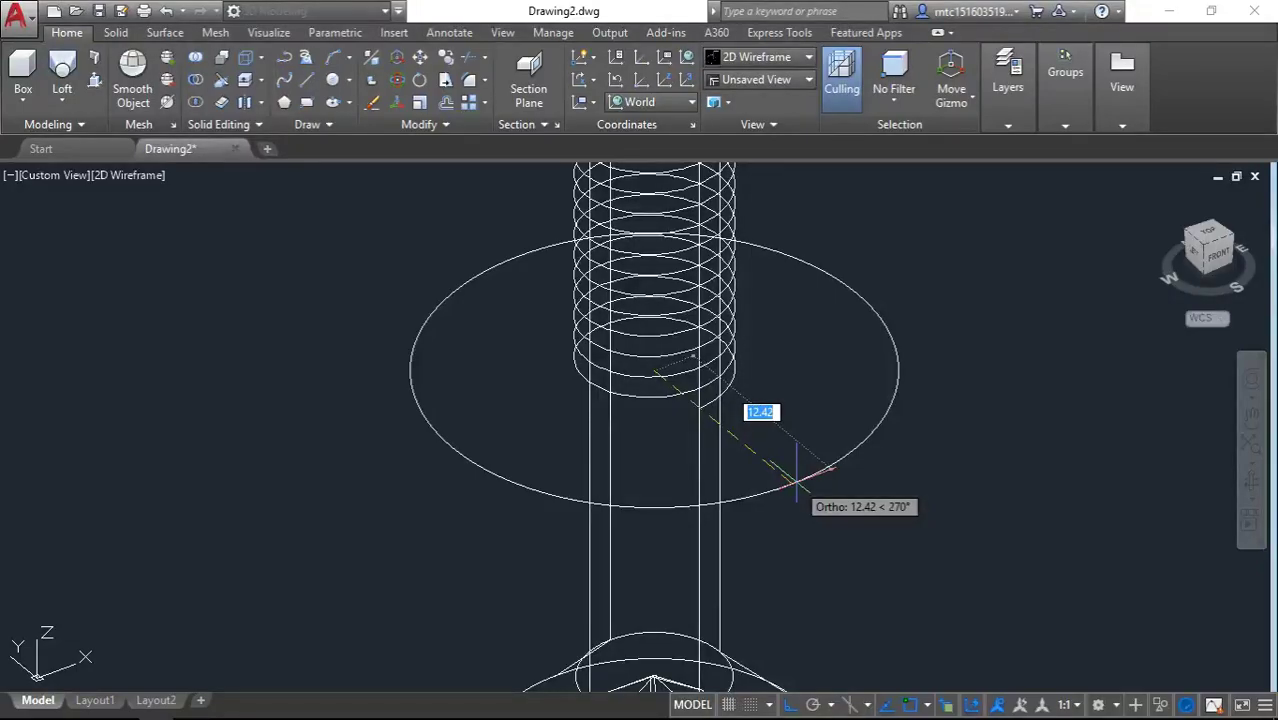
{"action": "scroll", "coordinate": [700, 365], "scroll_direction": "up", "scroll_amount": 3}
{"action": "scroll", "coordinate": [640, 410], "scroll_direction": "up", "scroll_amount": 3}
{"action": "scroll", "coordinate": [590, 445], "scroll_direction": "up", "scroll_amount": 2}
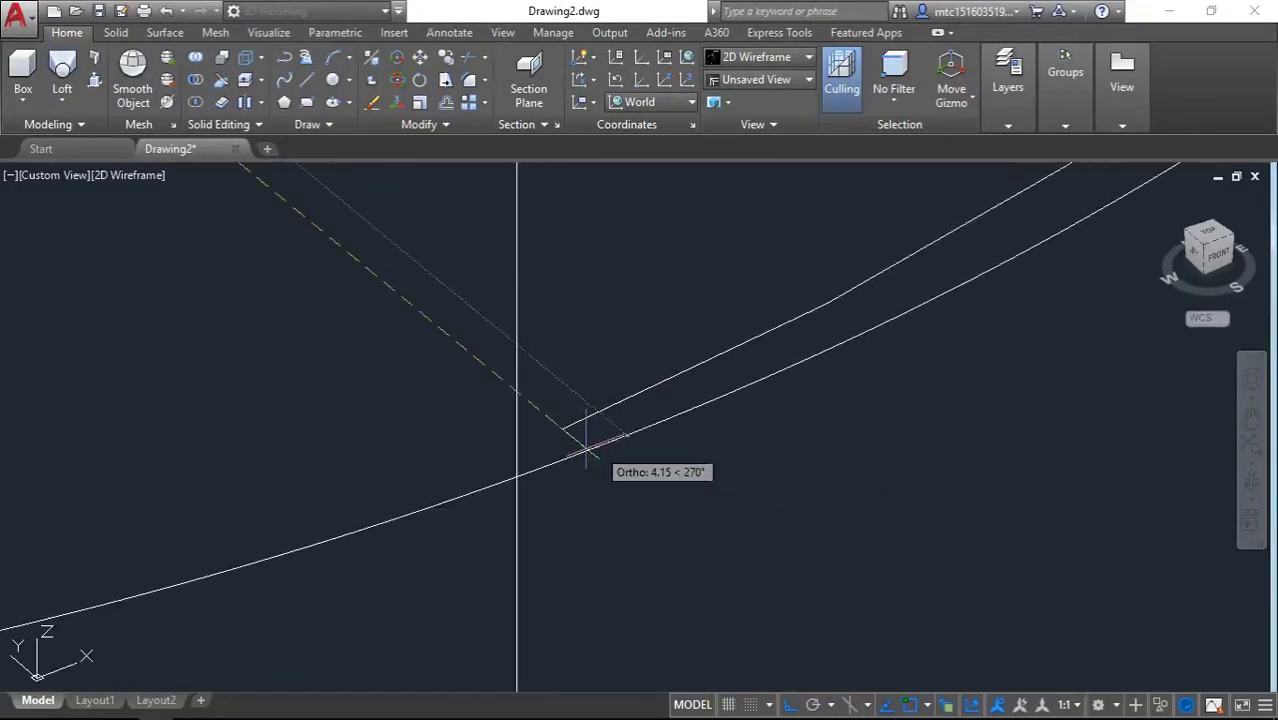
- Set the helix radii on the circle edge, specify its turns and a 0.5 height
{"action": "left_click", "coordinate": [562, 430]}
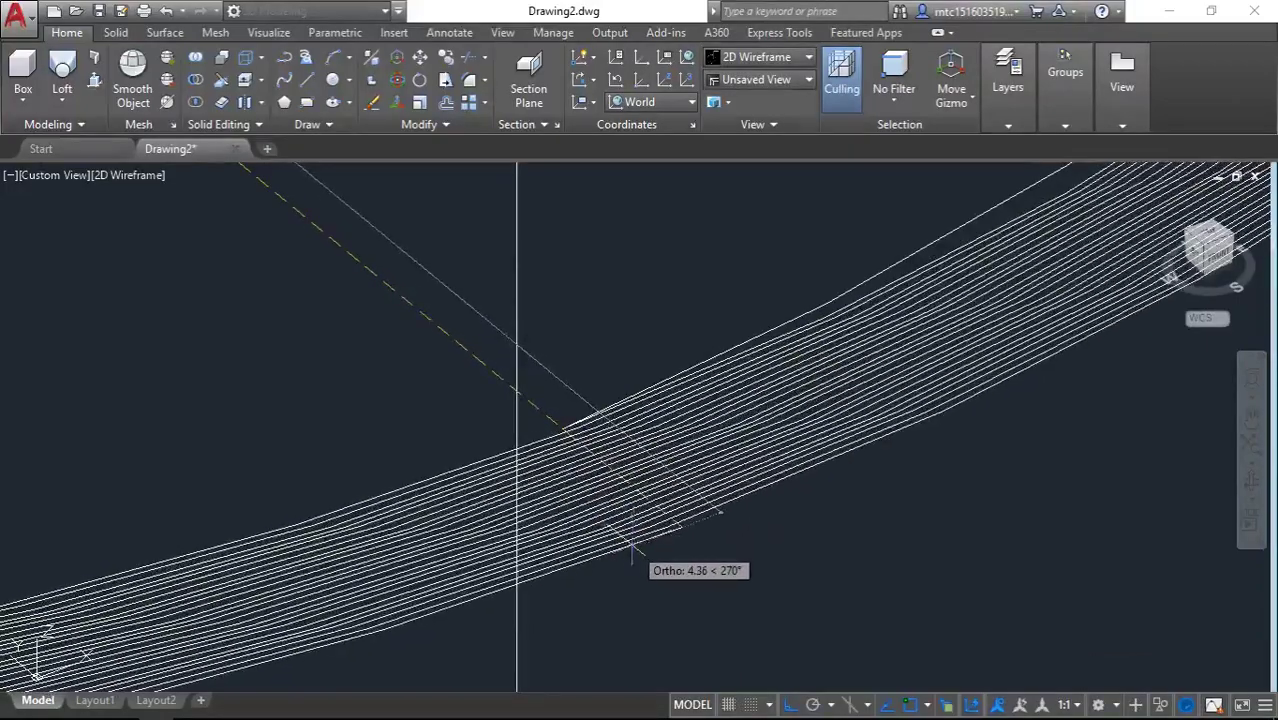
{"action": "left_click", "coordinate": [553, 434]}
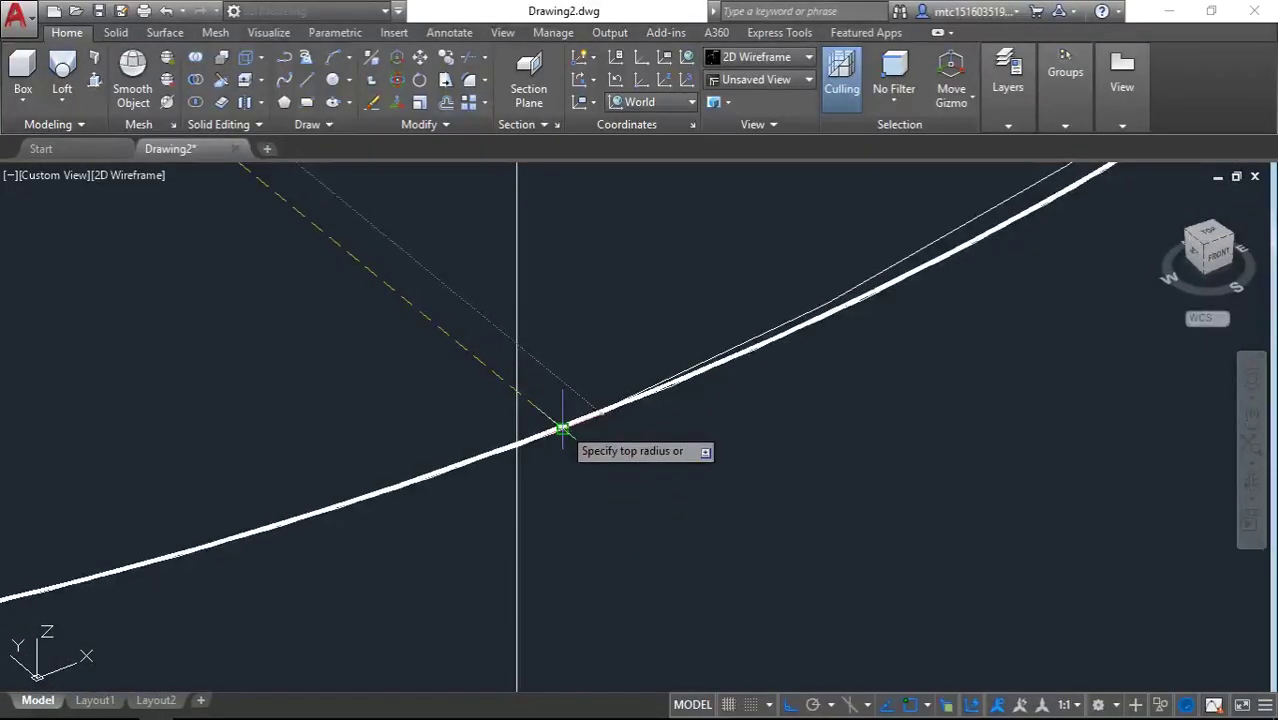
{"action": "left_click", "coordinate": [563, 429]}
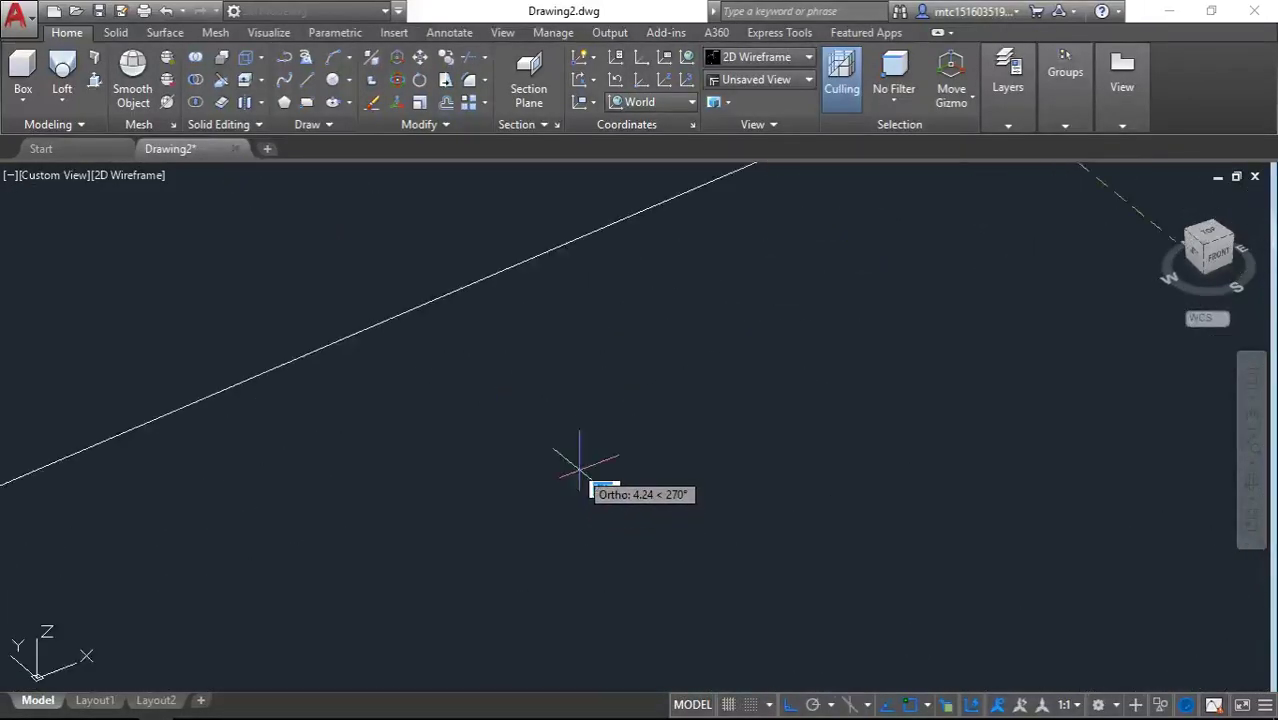
{"action": "type", "text": "t"}
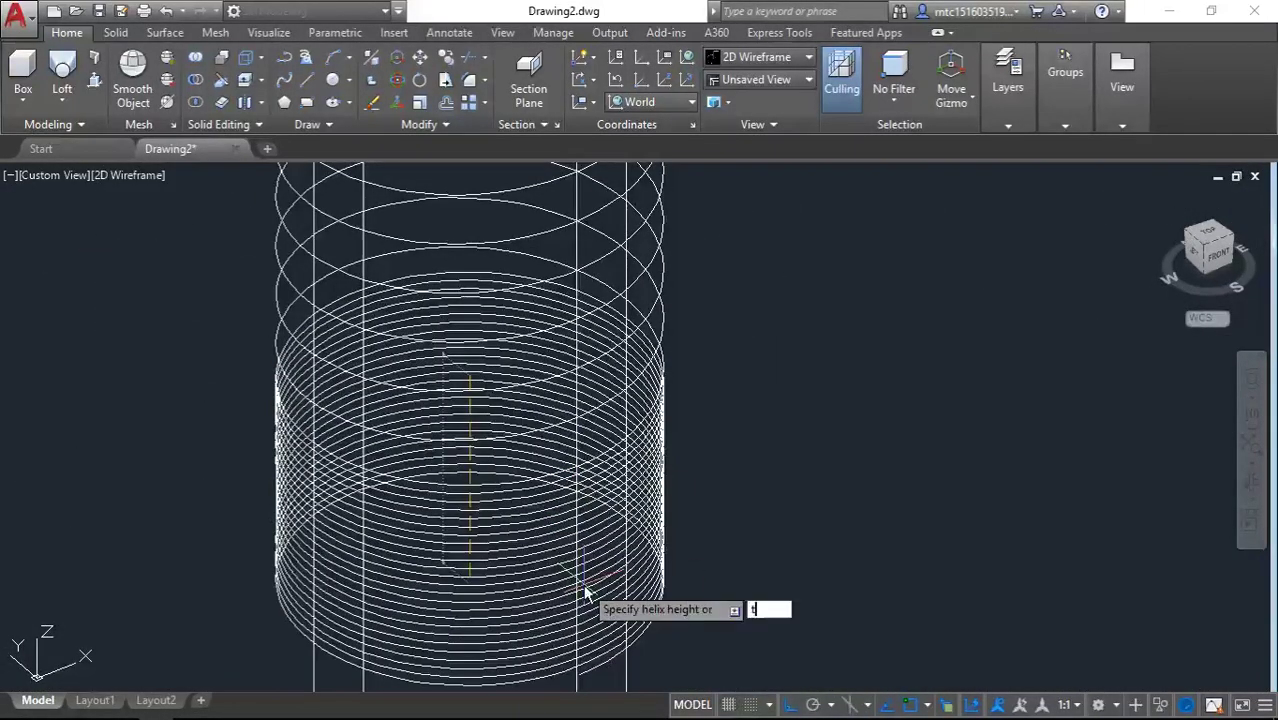
{"action": "key", "text": "Return"}
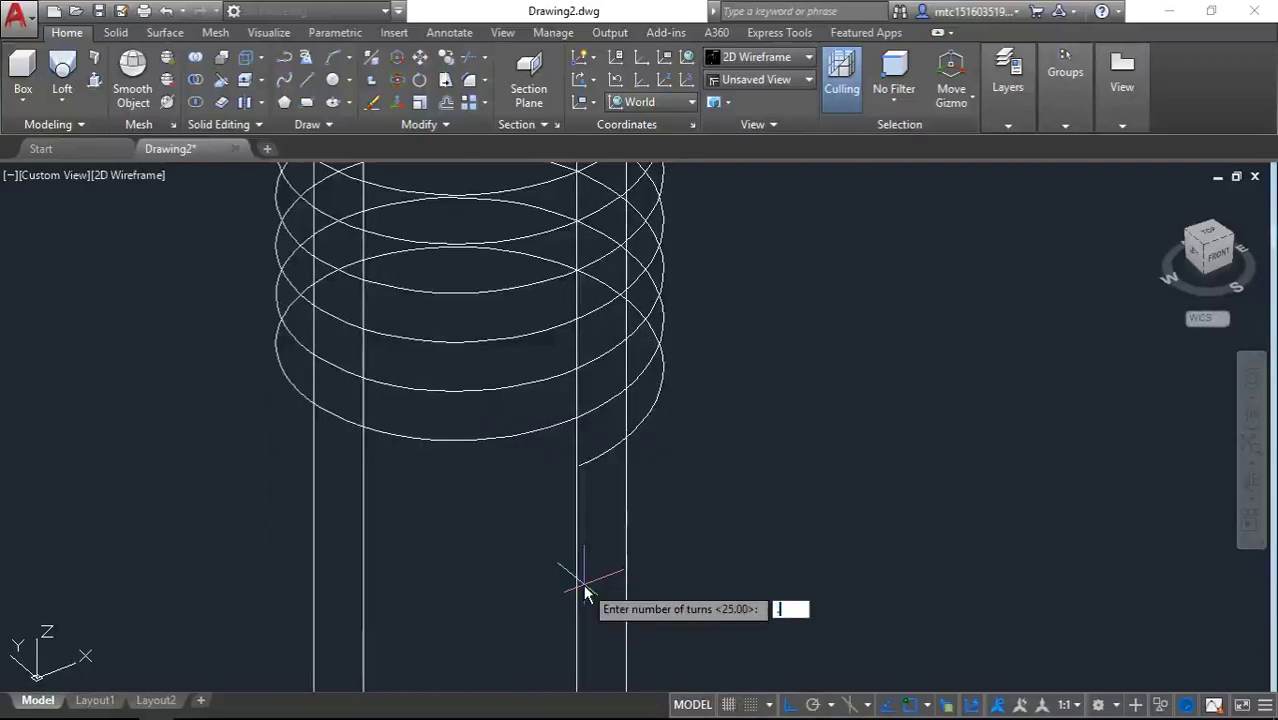
{"action": "type", "text": "5"}
{"action": "key", "text": "Return"}
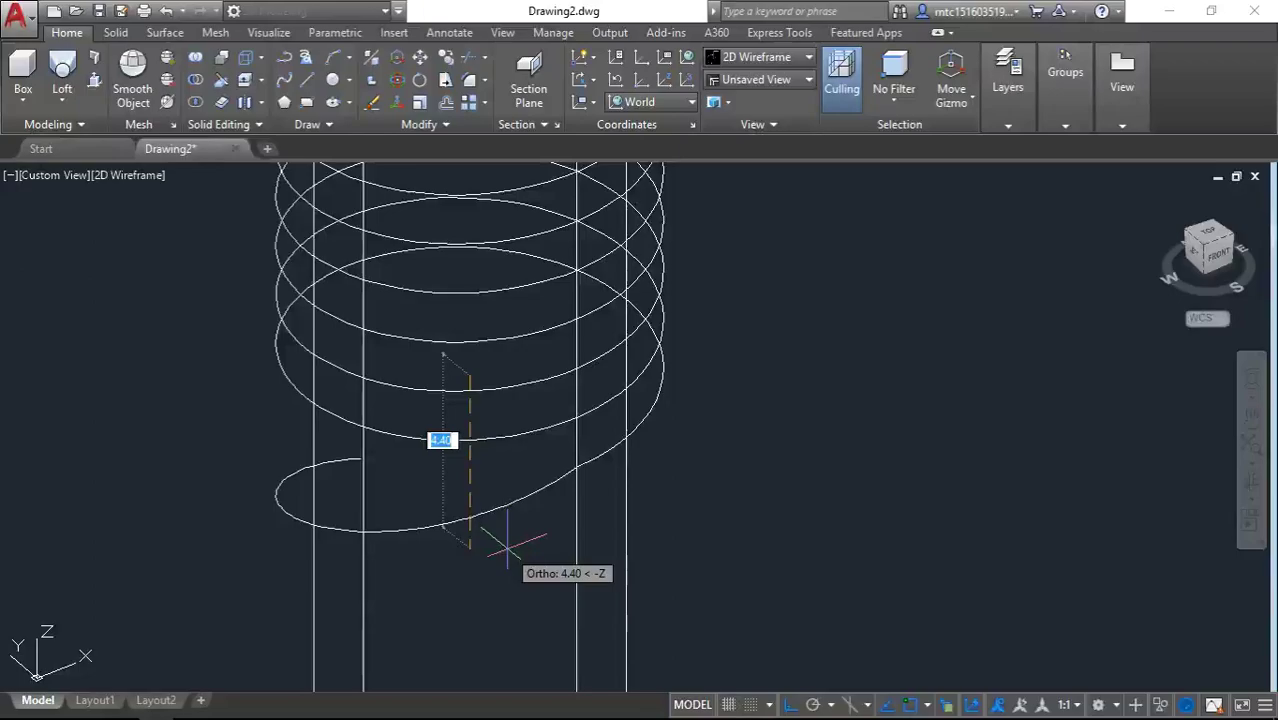
{"action": "key", "text": "Return"}
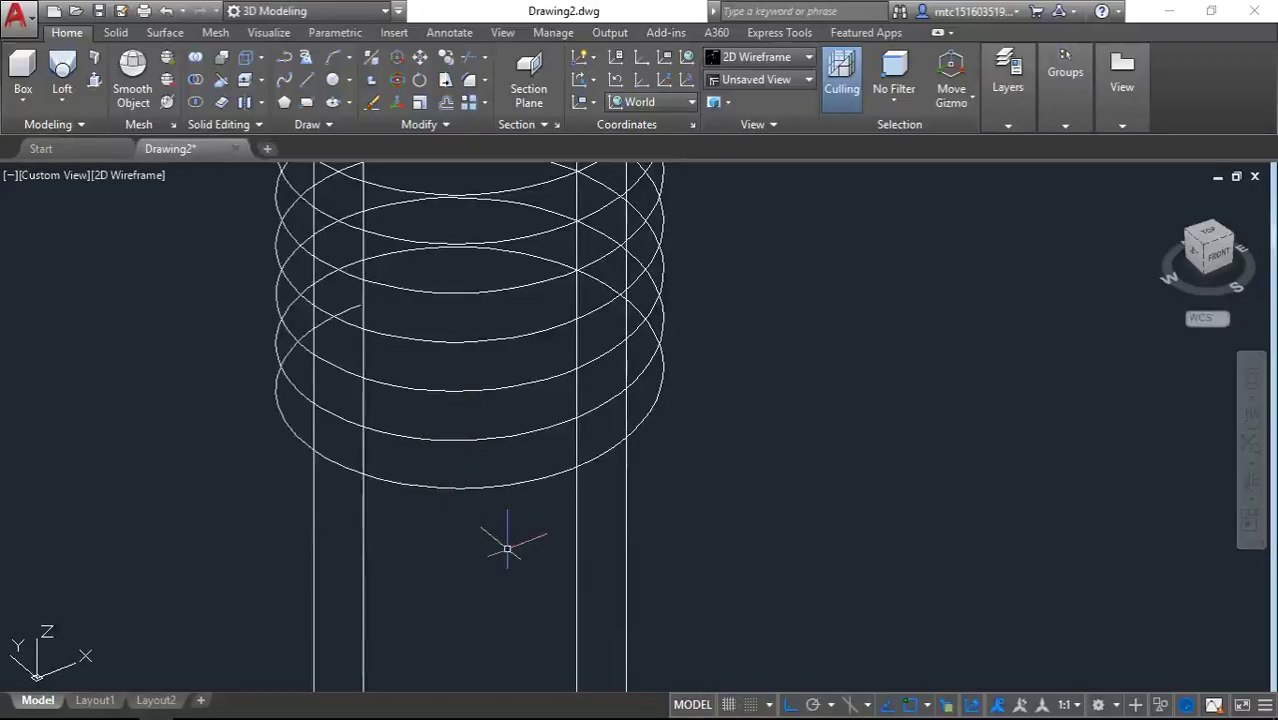
{"action": "left_click", "coordinate": [528, 481]}
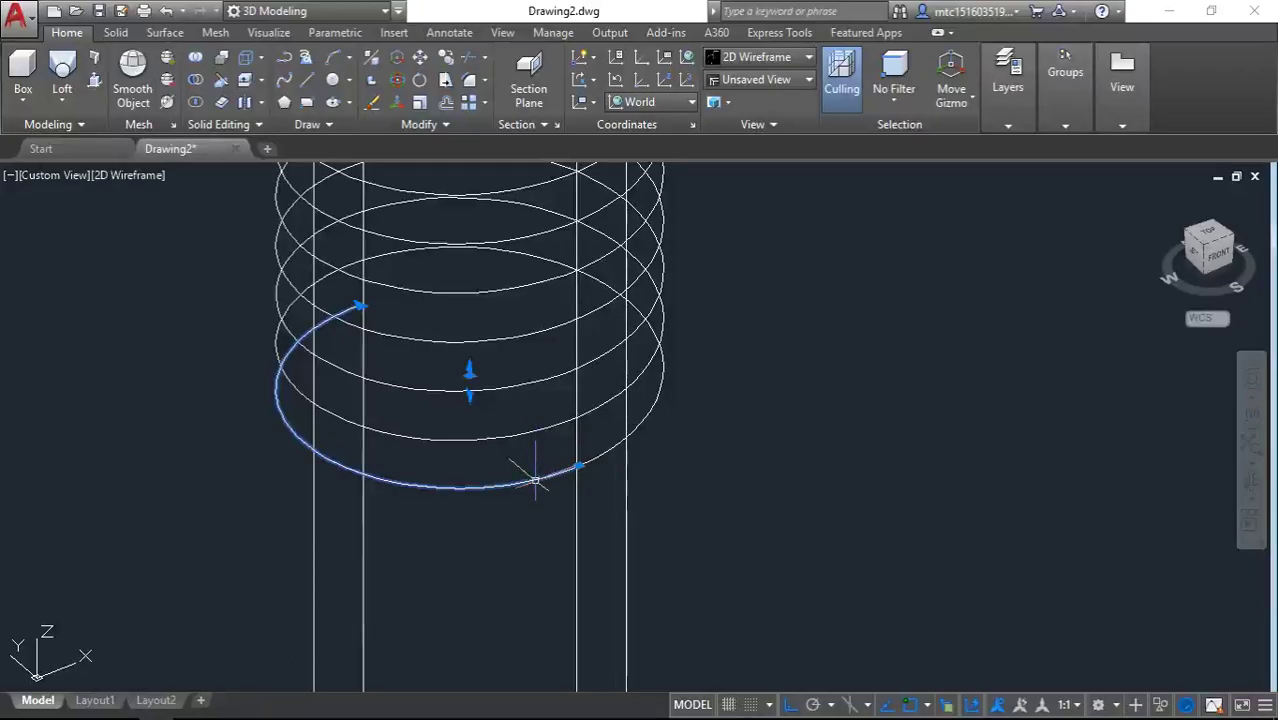
- In Properties, set the short helix's Top Radius to 3.00 so it tapers from its 4.10 base
{"action": "right_click", "coordinate": [535, 480]}
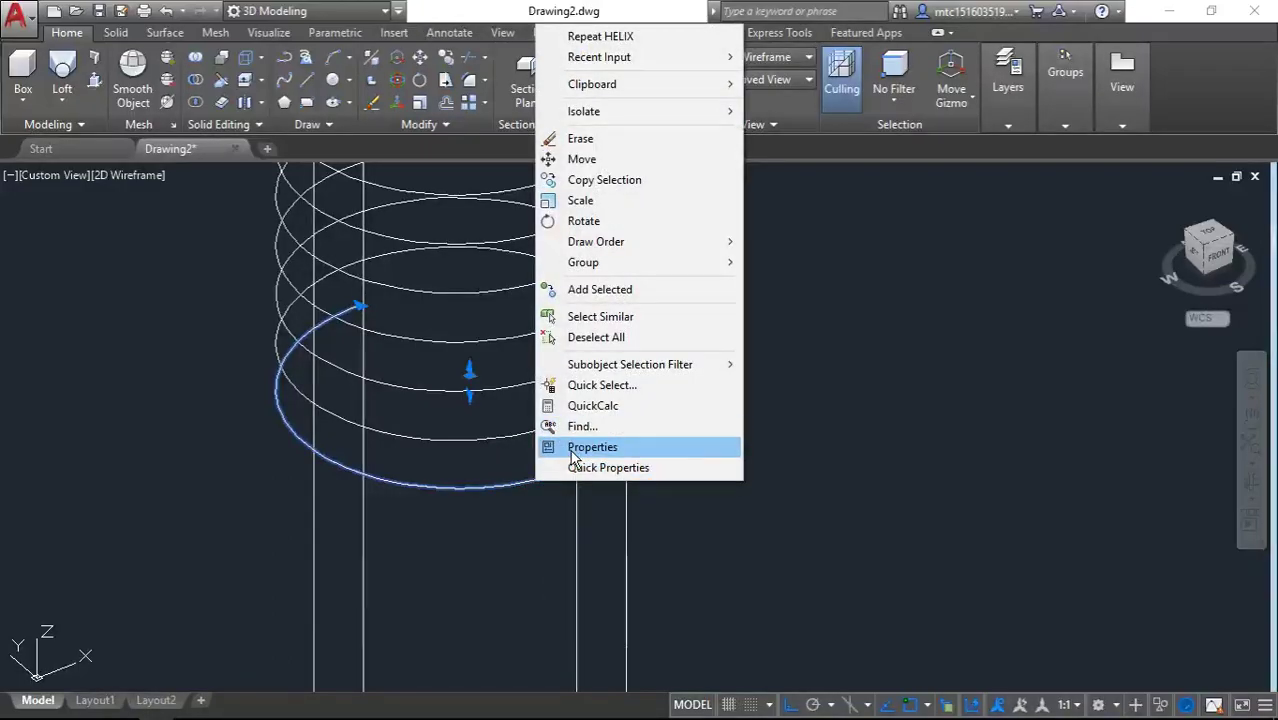
{"action": "left_click", "coordinate": [592, 447]}
{"action": "left_click", "coordinate": [1096, 466]}
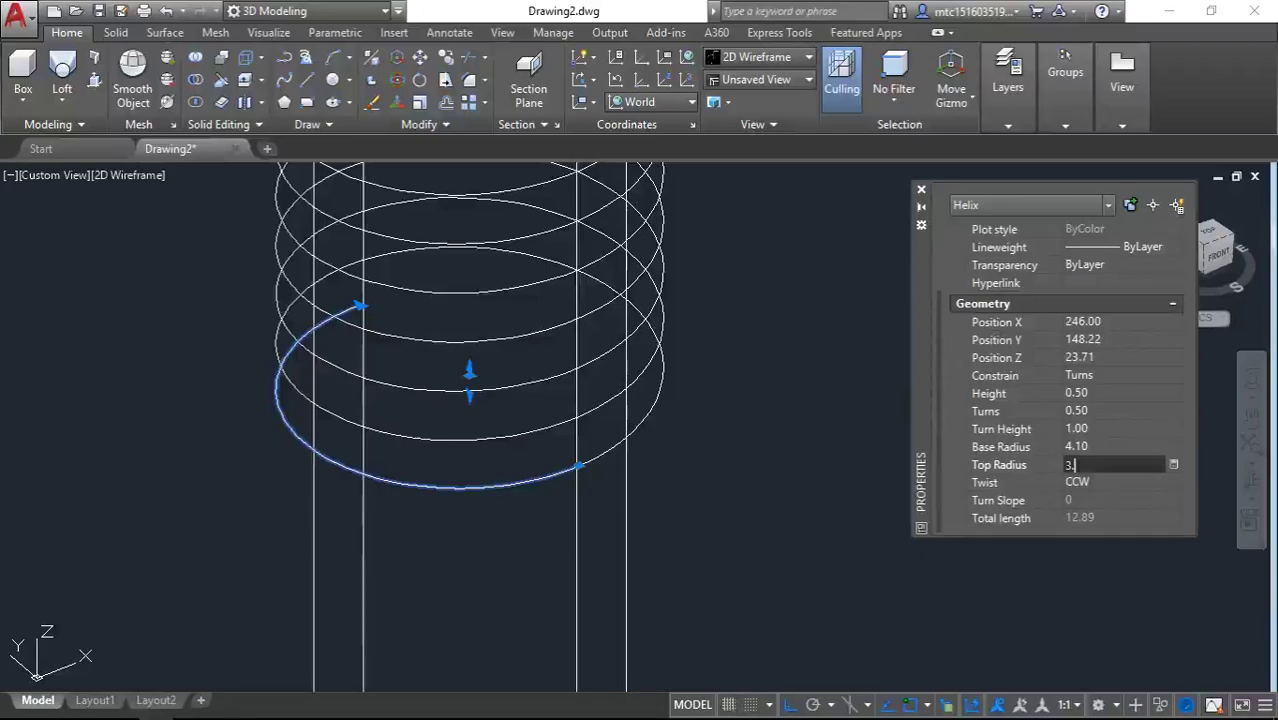
{"action": "key", "text": "Tab"}
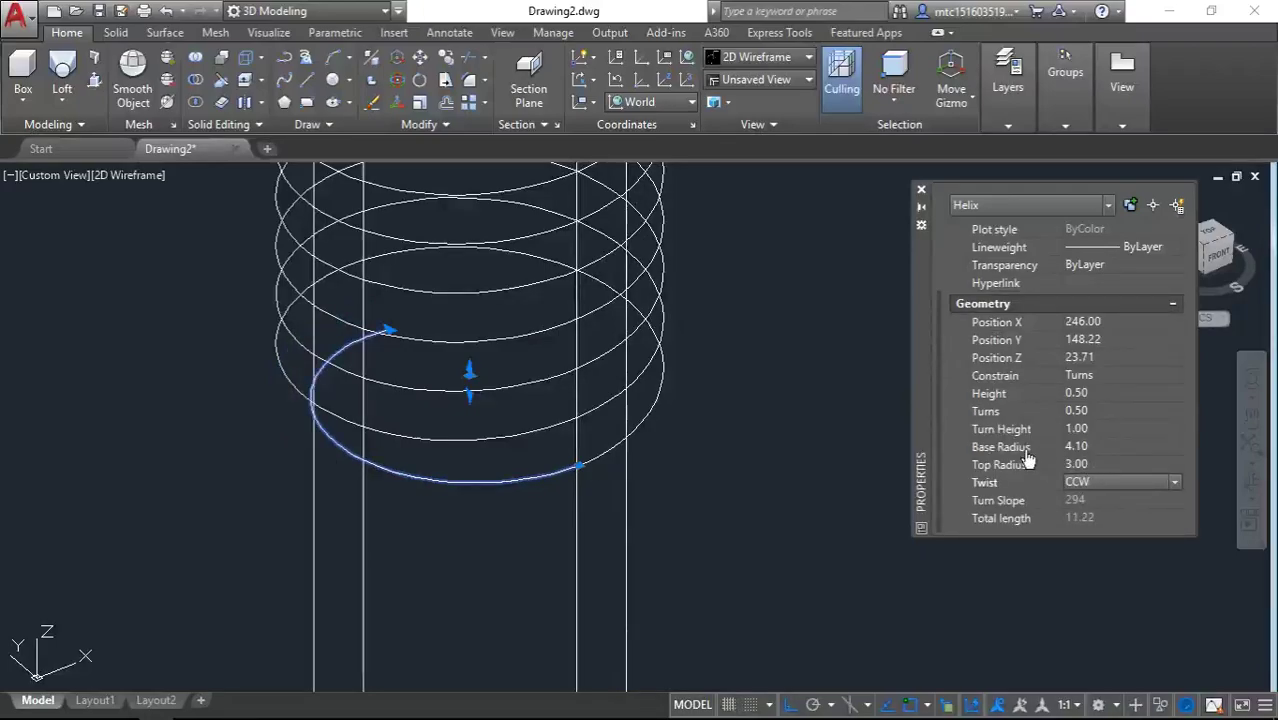
{"action": "left_click", "coordinate": [922, 192]}
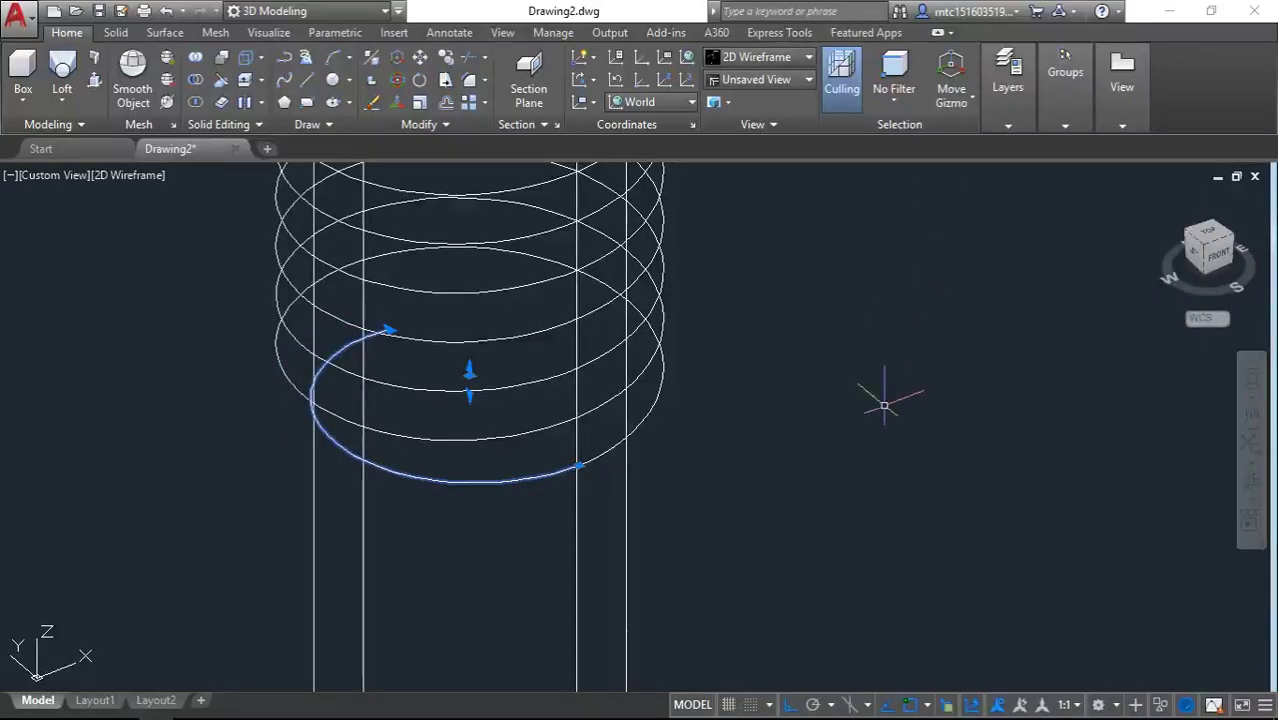
{"action": "key", "text": "Escape"}
{"action": "scroll", "coordinate": [818, 350], "scroll_direction": "down", "scroll_amount": 2}
{"action": "scroll", "coordinate": [817, 354], "scroll_direction": "down", "scroll_amount": 3}
- Place the triangle profile at the helix's lower tip and orbit into a 3D view
{"action": "middle_click_drag", "start_coordinate": [817, 354], "coordinate": [824, 593]}
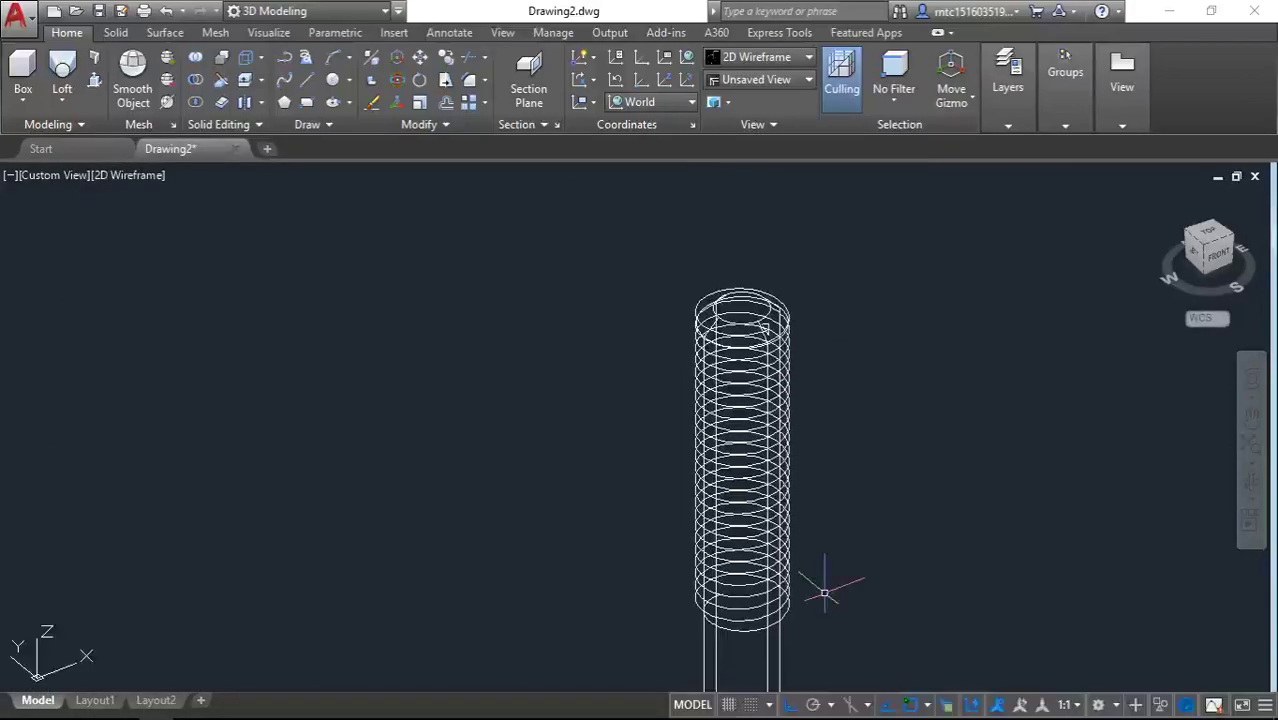
{"action": "scroll", "coordinate": [755, 315], "scroll_direction": "up", "scroll_amount": 5}
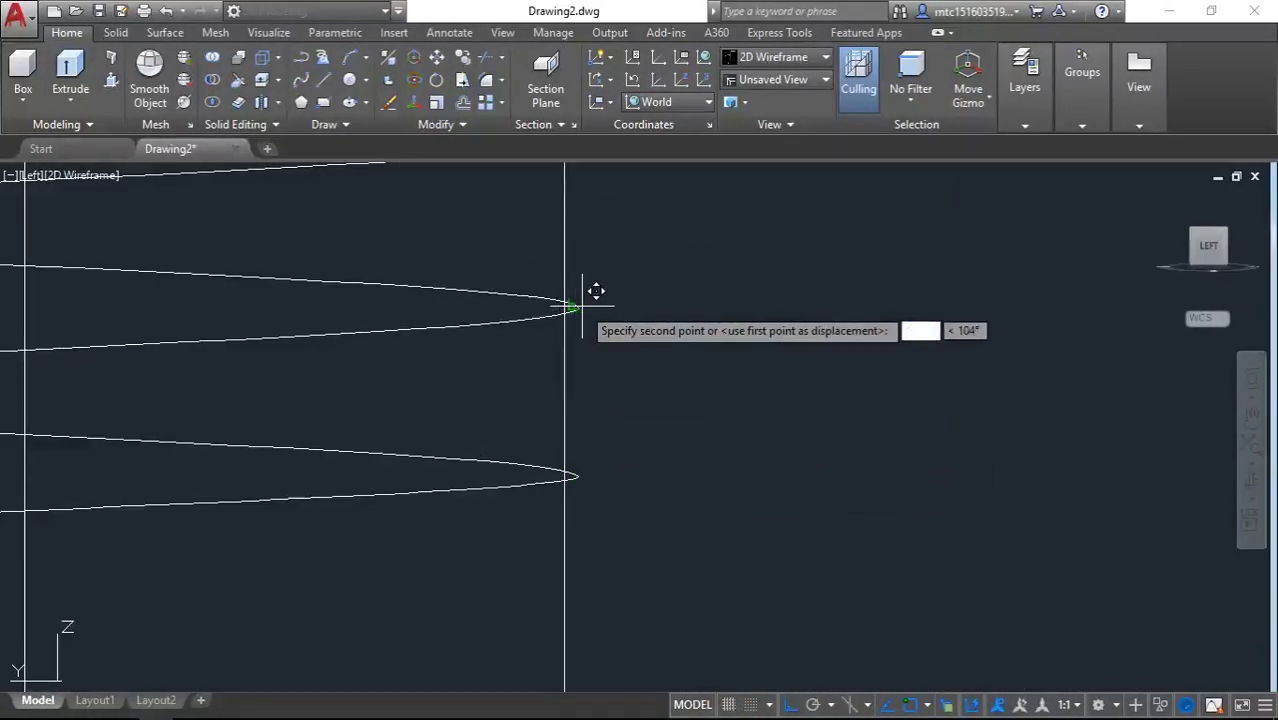
{"action": "left_click", "coordinate": [578, 475]}
{"action": "middle_click_drag", "start_coordinate": [678, 425], "coordinate": [613, 494], "text": "shift"}
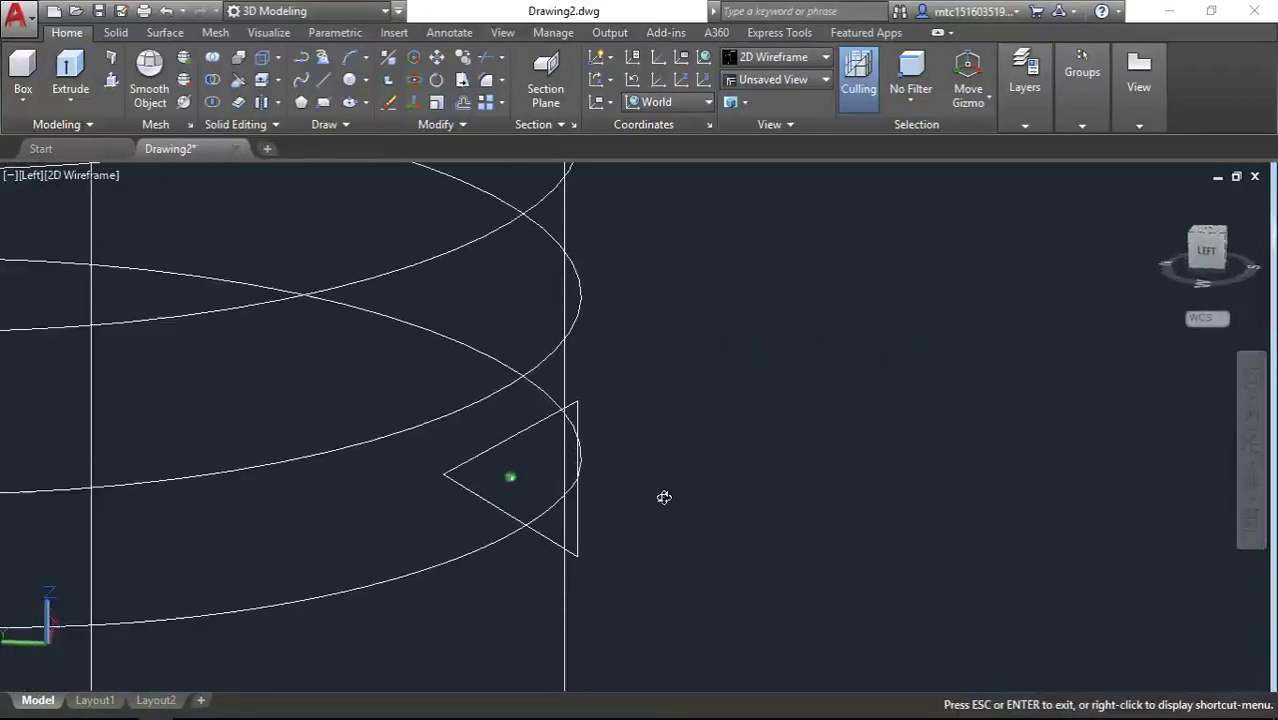
{"action": "scroll", "coordinate": [613, 494], "scroll_direction": "down", "scroll_amount": 3}
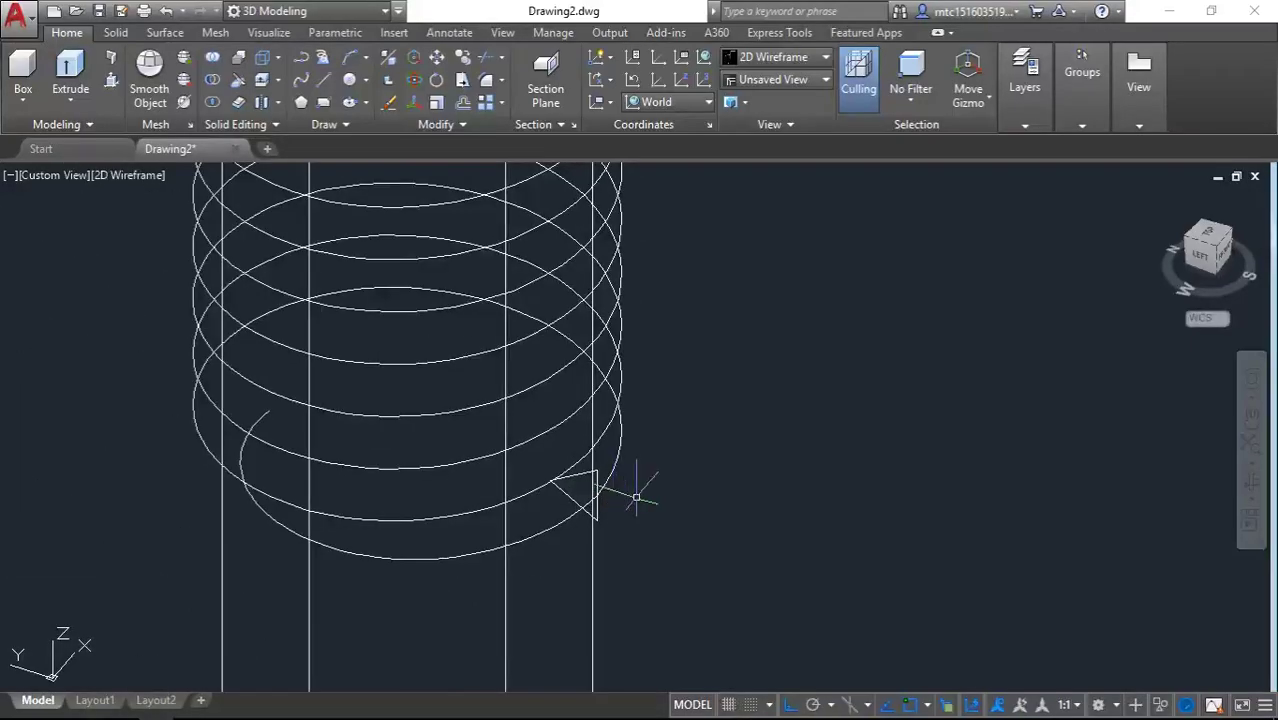
{"action": "scroll", "coordinate": [625, 494], "scroll_direction": "down", "scroll_amount": 4}
{"action": "middle_click_drag", "start_coordinate": [665, 350], "coordinate": [772, 388]}
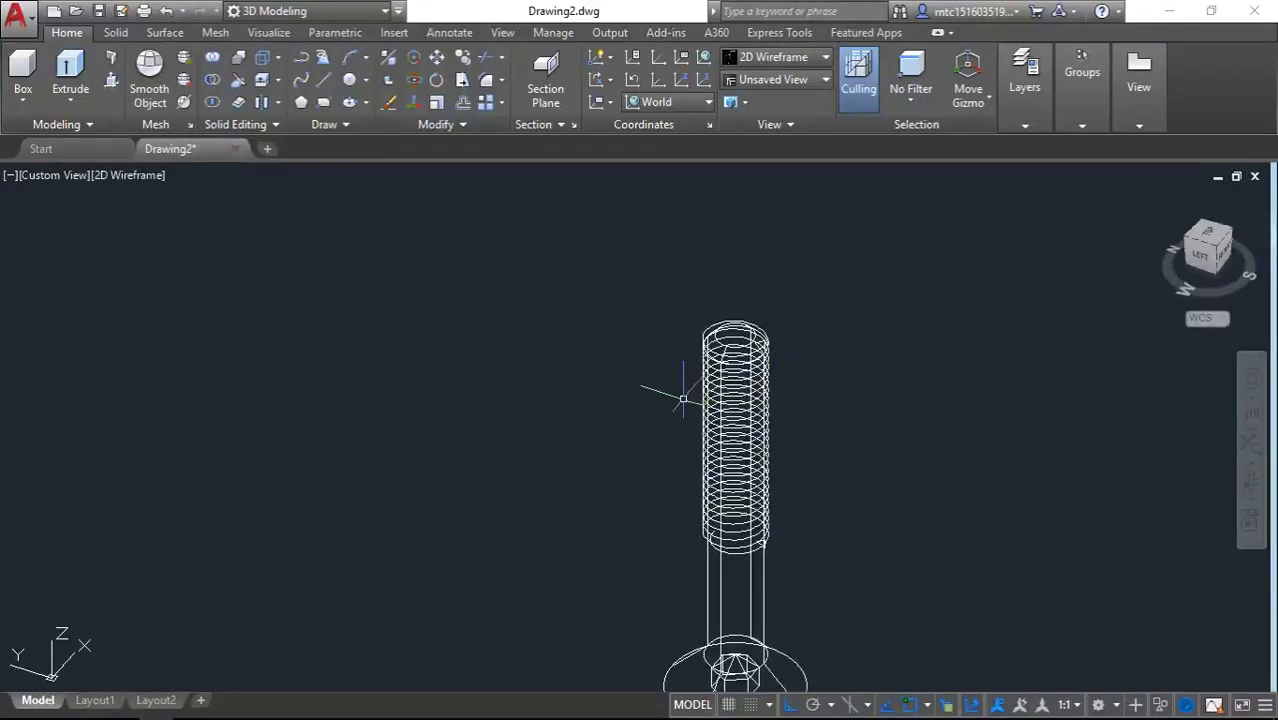
- Start Sweep from the Extrude dropdown and select the triangle as the sweep profile
{"action": "left_click", "coordinate": [84, 108]}
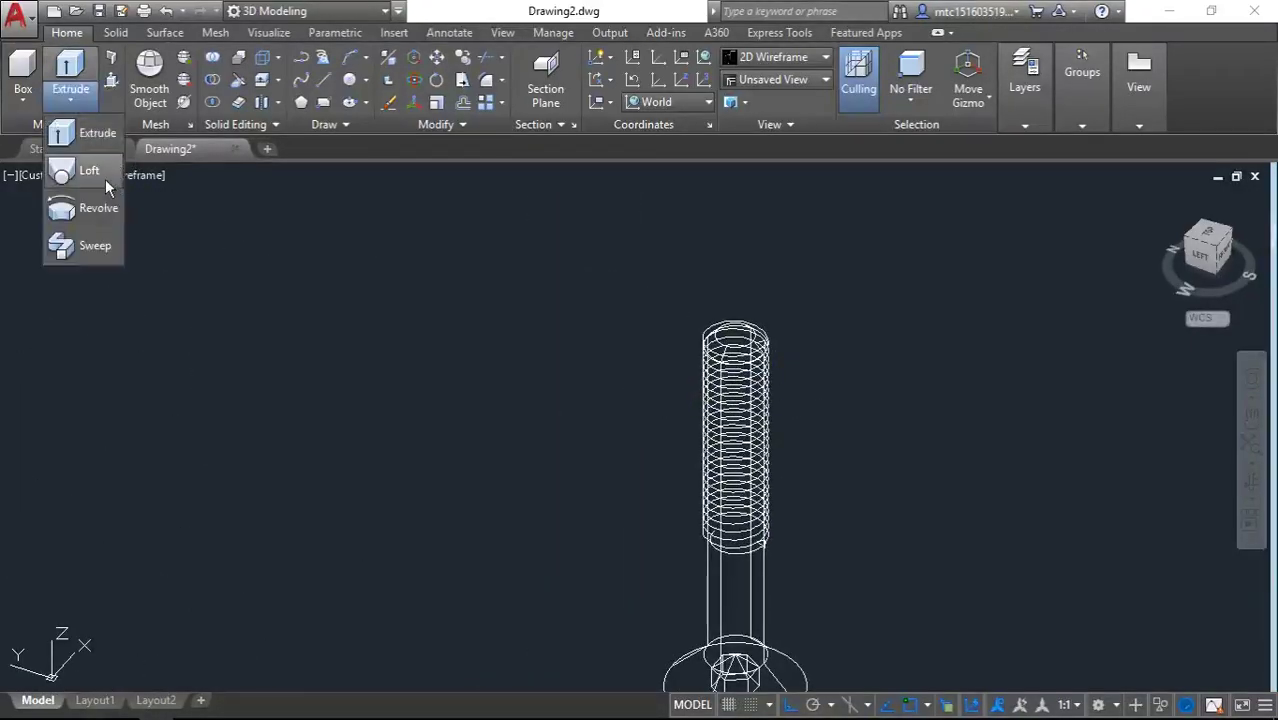
{"action": "left_click", "coordinate": [92, 244]}
{"action": "scroll", "coordinate": [788, 354], "scroll_direction": "up", "scroll_amount": 3}
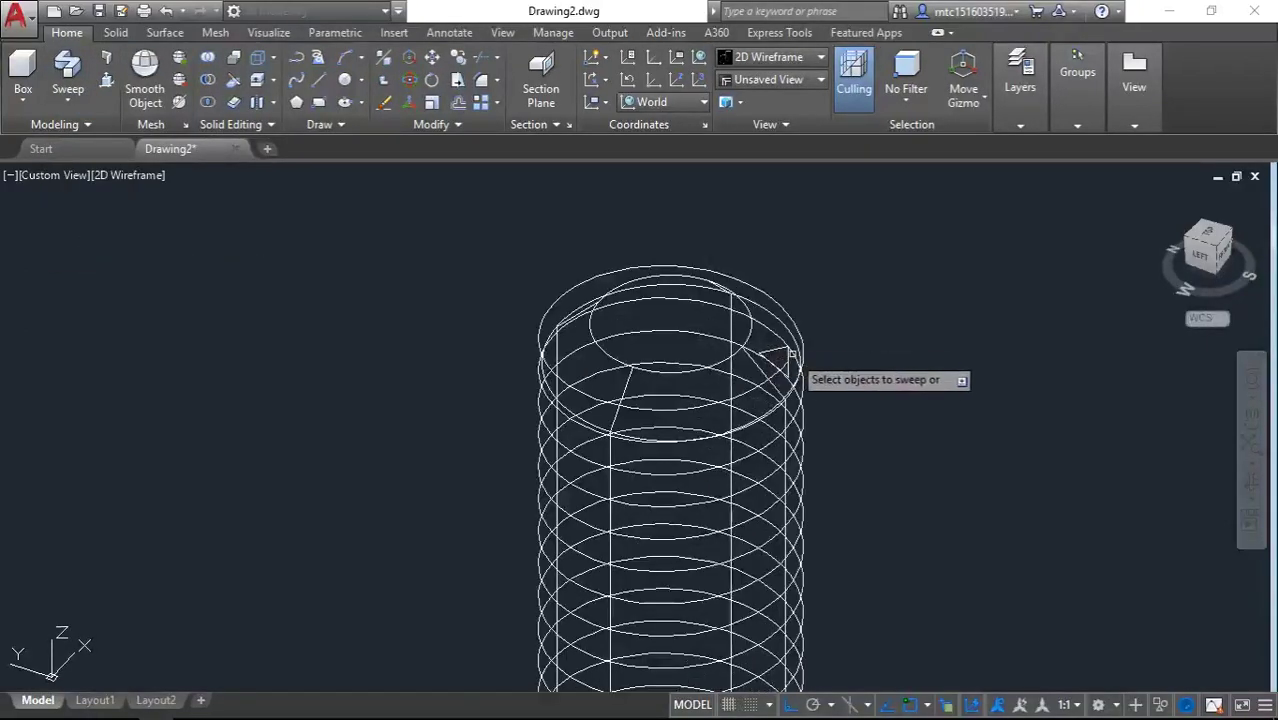
{"action": "left_click", "coordinate": [778, 356]}
{"action": "key", "text": "Return"}
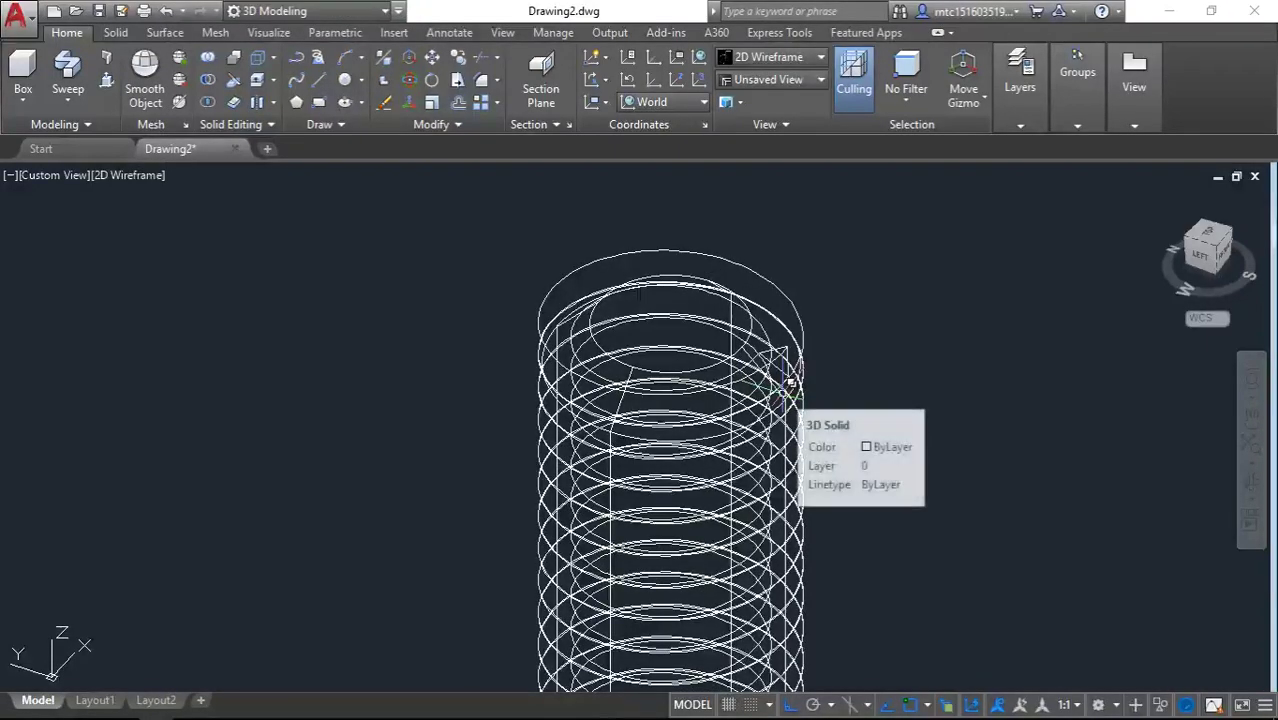
{"action": "scroll", "coordinate": [692, 380], "scroll_direction": "down", "scroll_amount": 4}
{"action": "scroll", "coordinate": [692, 367], "scroll_direction": "up", "scroll_amount": 6}
{"action": "scroll", "coordinate": [692, 367], "scroll_direction": "up", "scroll_amount": 2}
{"action": "scroll", "coordinate": [692, 362], "scroll_direction": "down", "scroll_amount": 2}
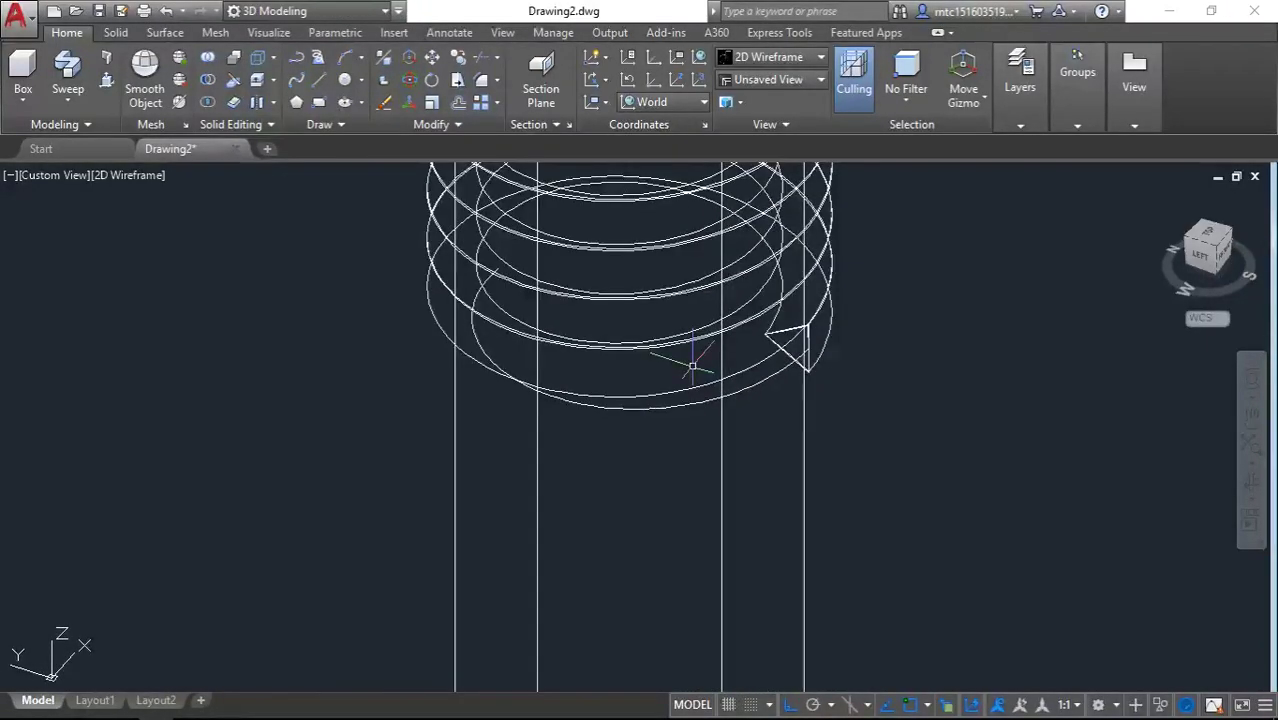
{"action": "left_click", "coordinate": [1222, 252]}
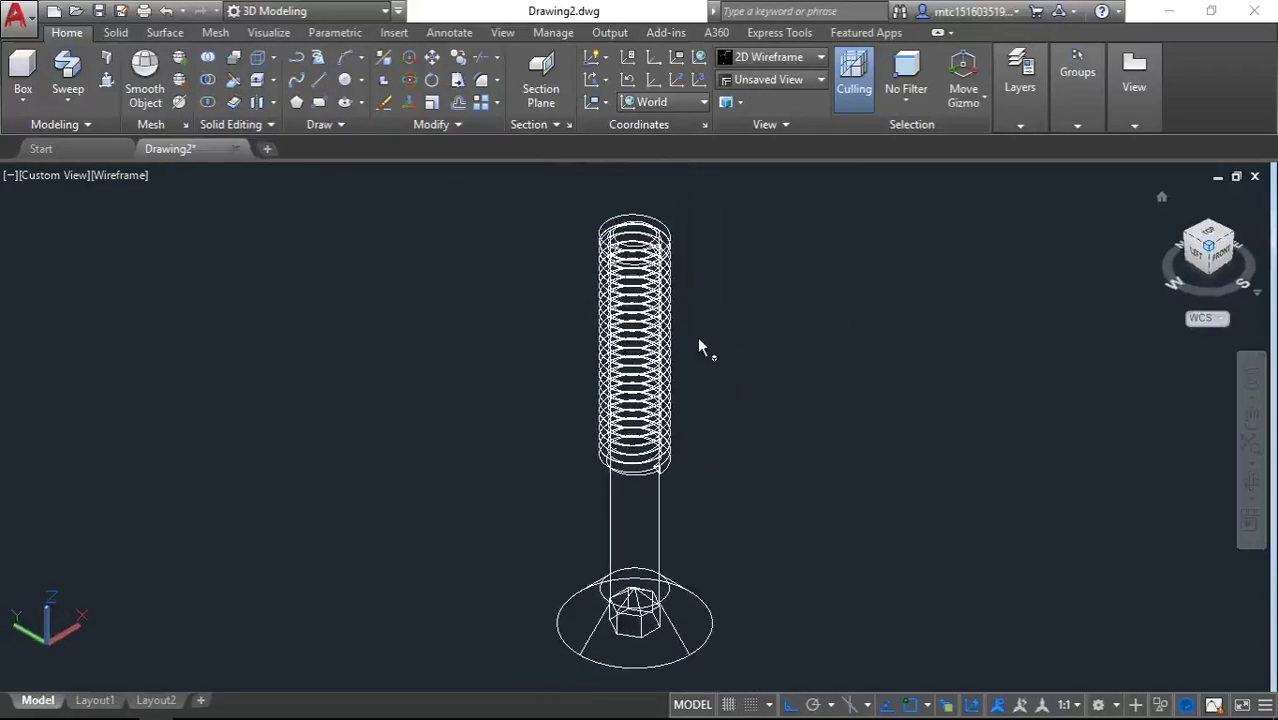
- In Properties, change the short lower helix's top radius to 5.10, then deselect it
{"action": "scroll", "coordinate": [697, 336], "scroll_direction": "up", "scroll_amount": 3}
{"action": "scroll", "coordinate": [665, 588], "scroll_direction": "up", "scroll_amount": 2}
{"action": "left_click", "coordinate": [688, 617]}
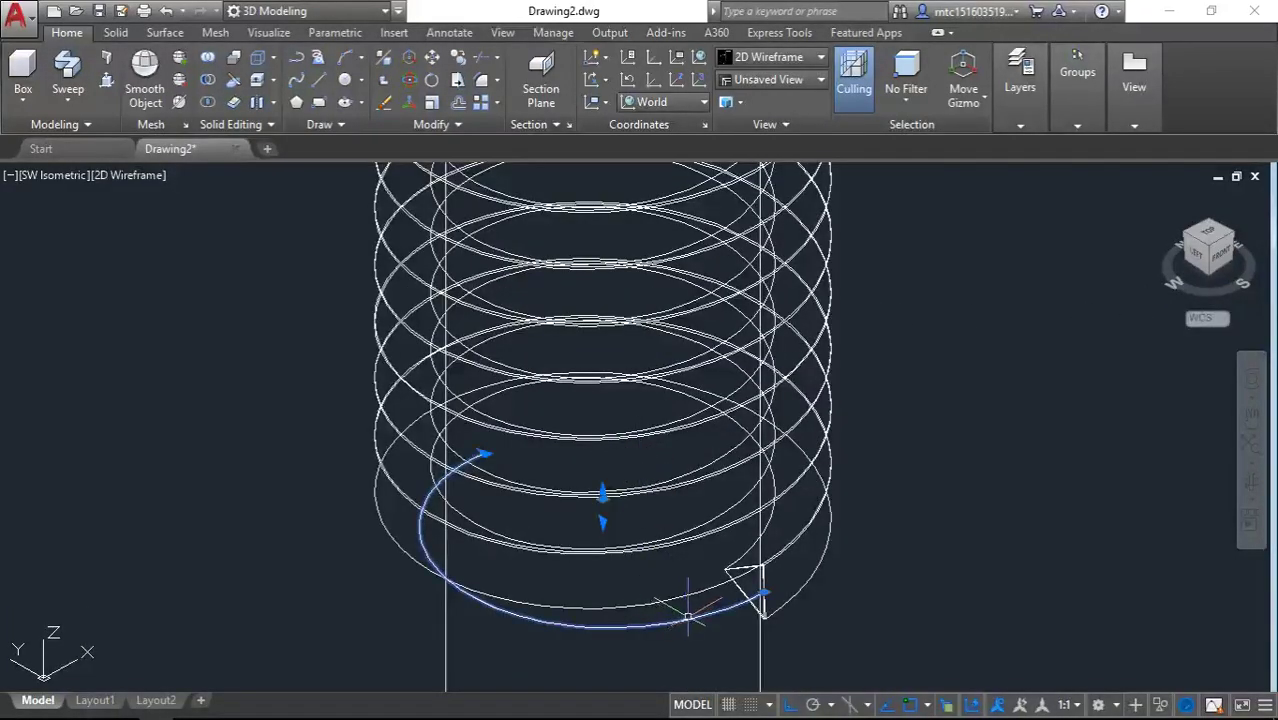
{"action": "right_click", "coordinate": [713, 614]}
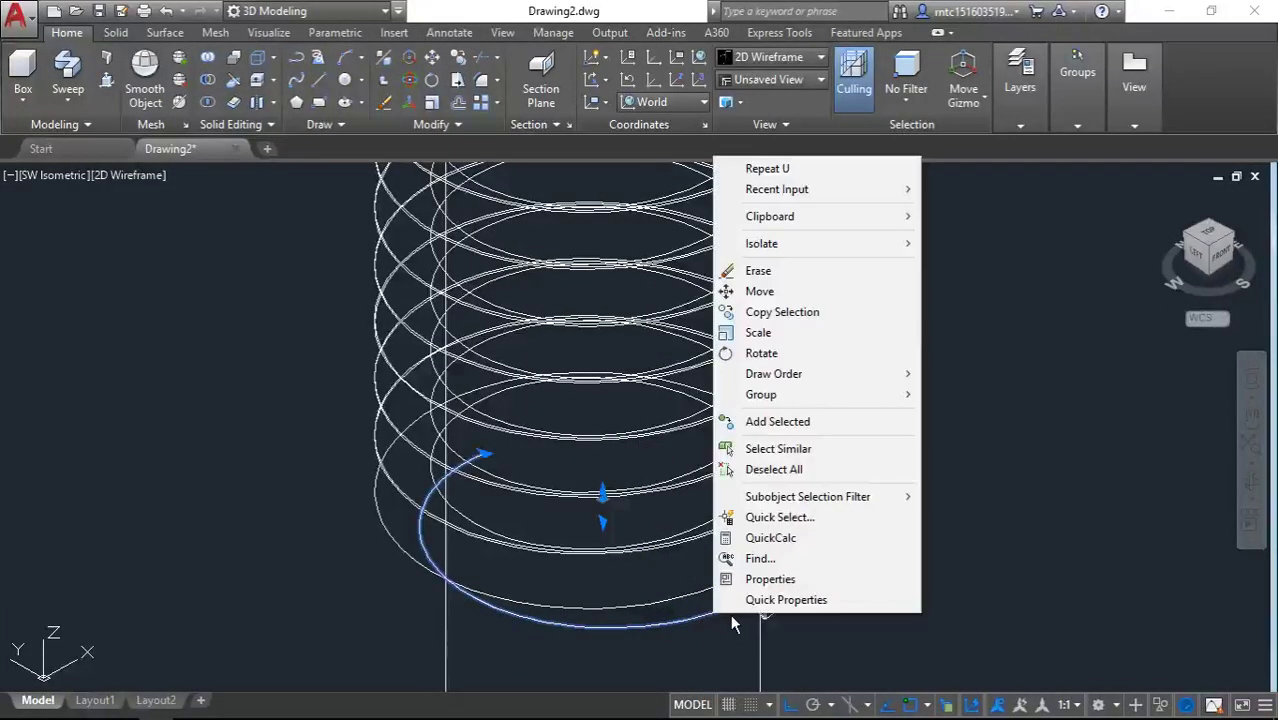
{"action": "left_click", "coordinate": [760, 580]}
{"action": "scroll", "coordinate": [1040, 485], "scroll_direction": "down", "scroll_amount": 2}
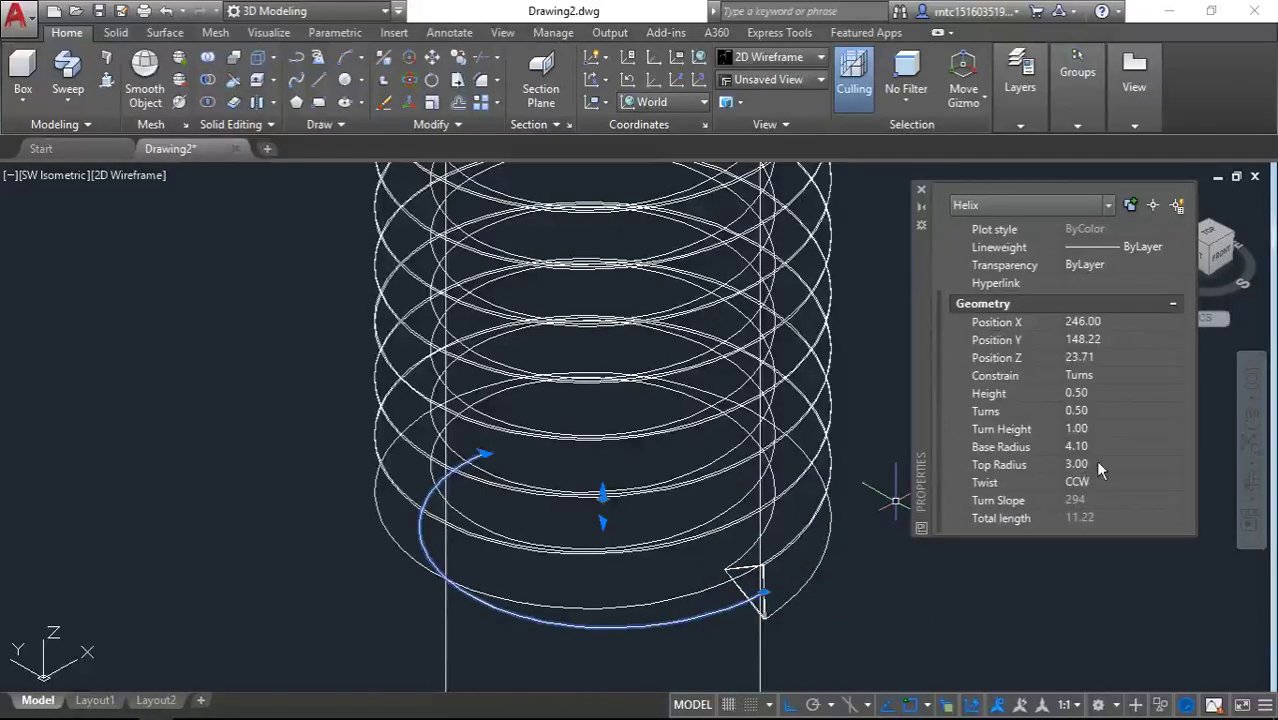
{"action": "left_click", "coordinate": [1095, 464]}
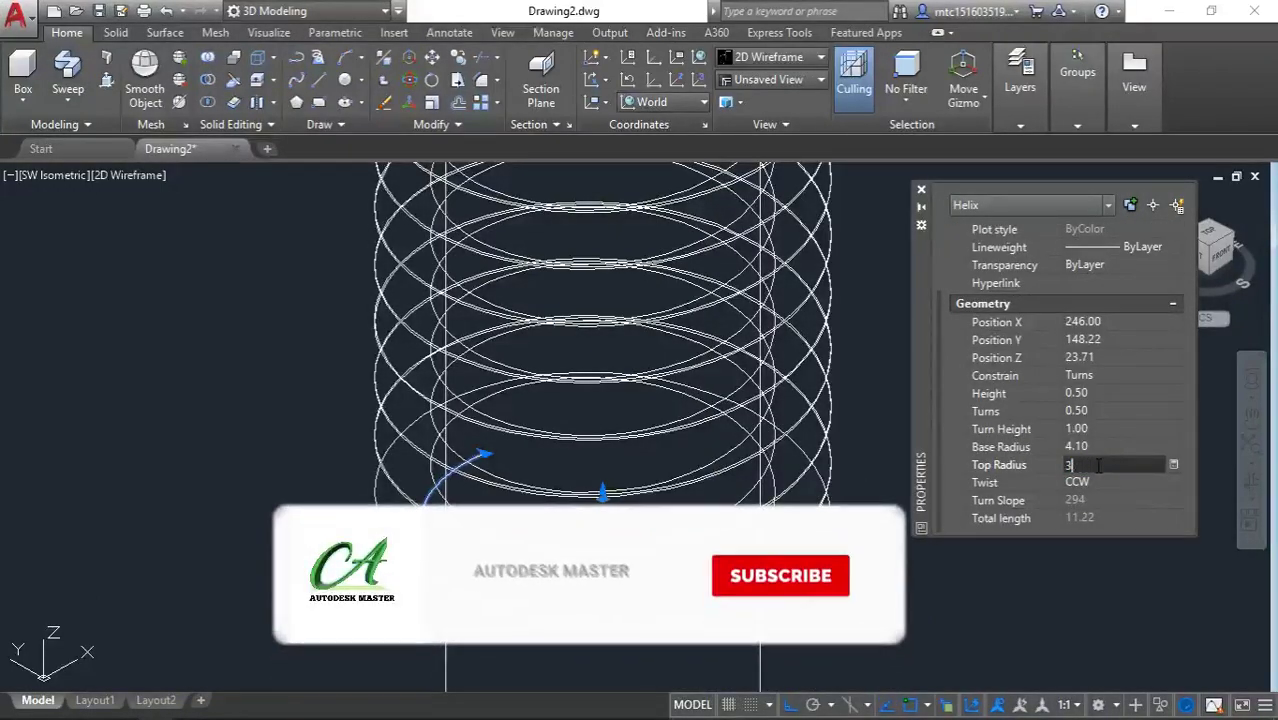
{"action": "type", "text": "5"}
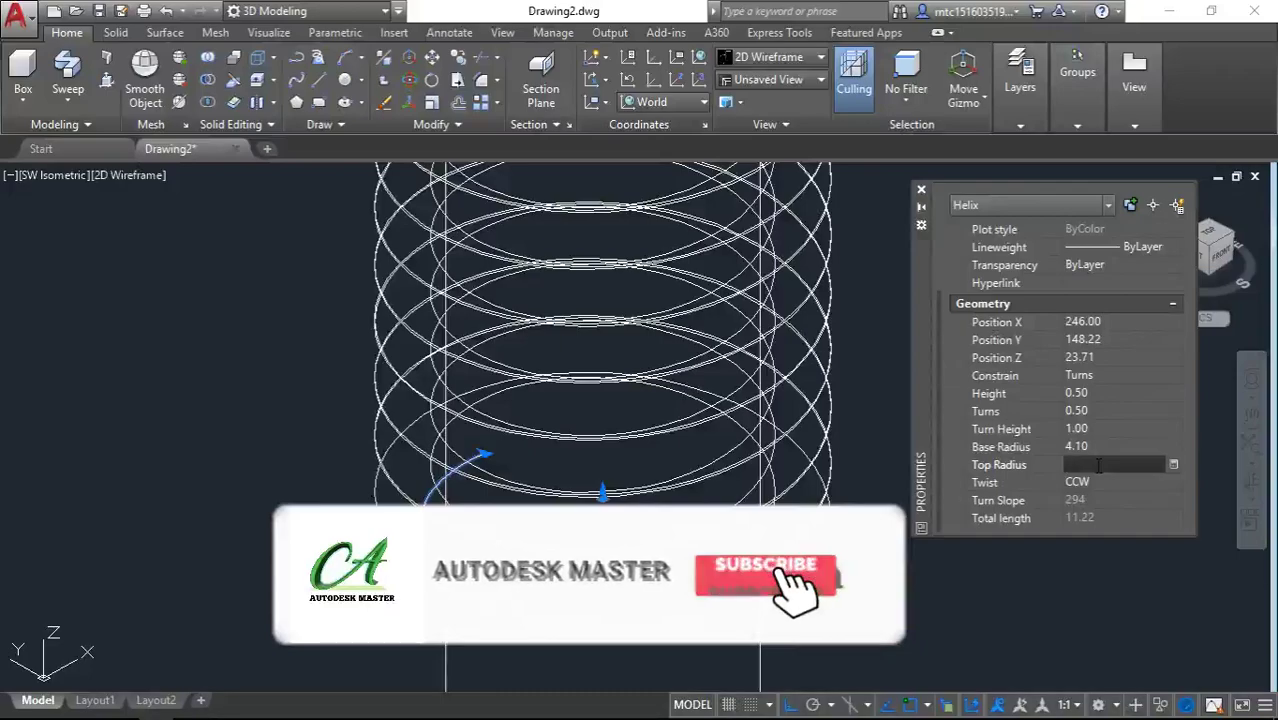
{"action": "type", "text": ".1"}
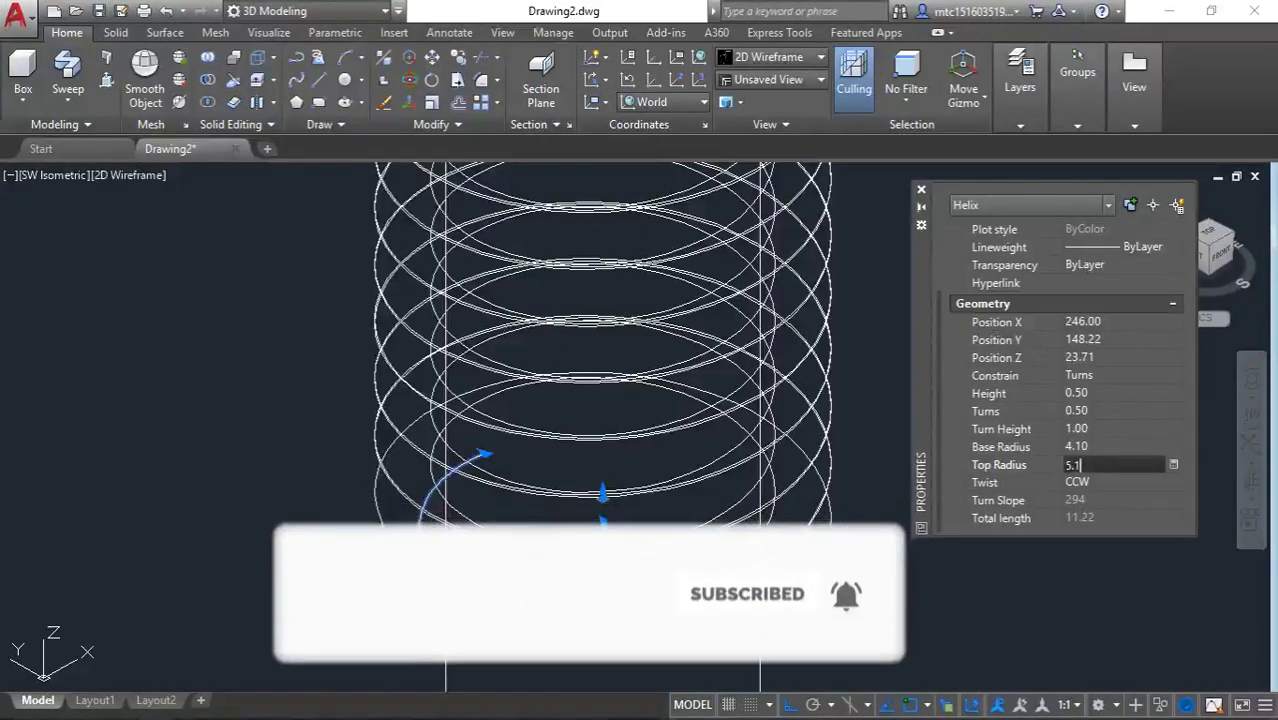
{"action": "key", "text": "Return"}
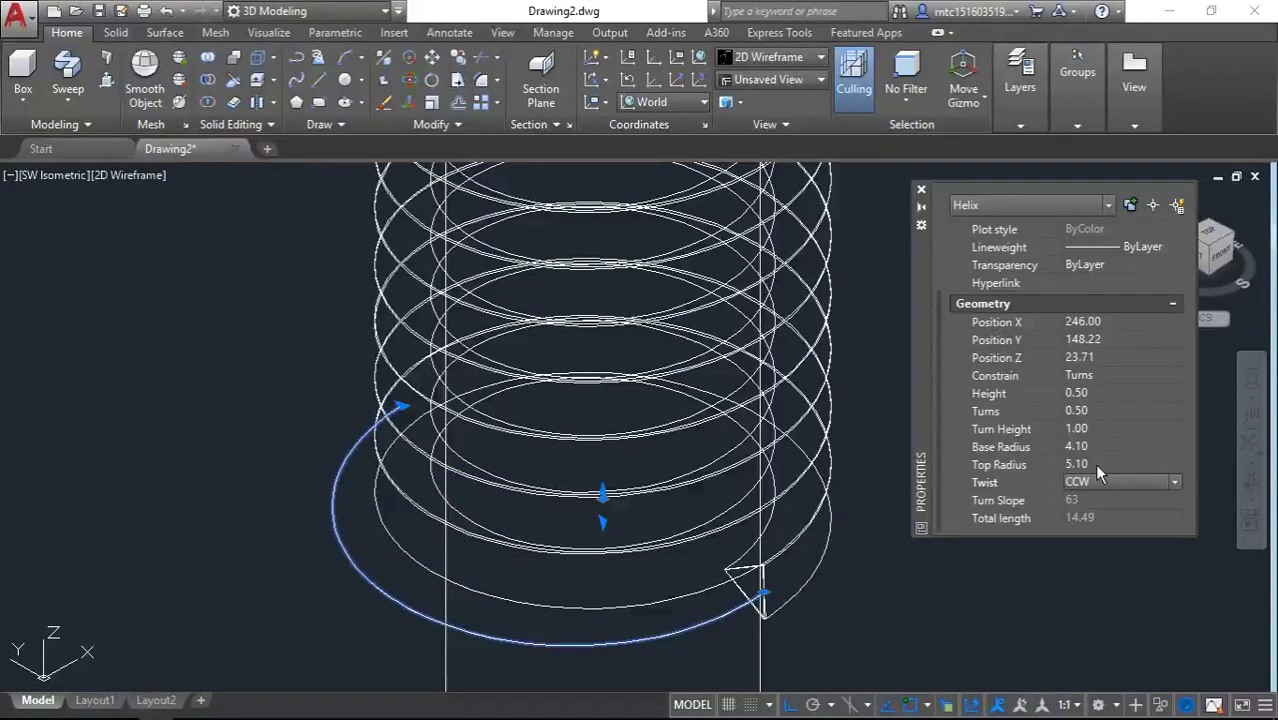
{"action": "left_click", "coordinate": [921, 190]}
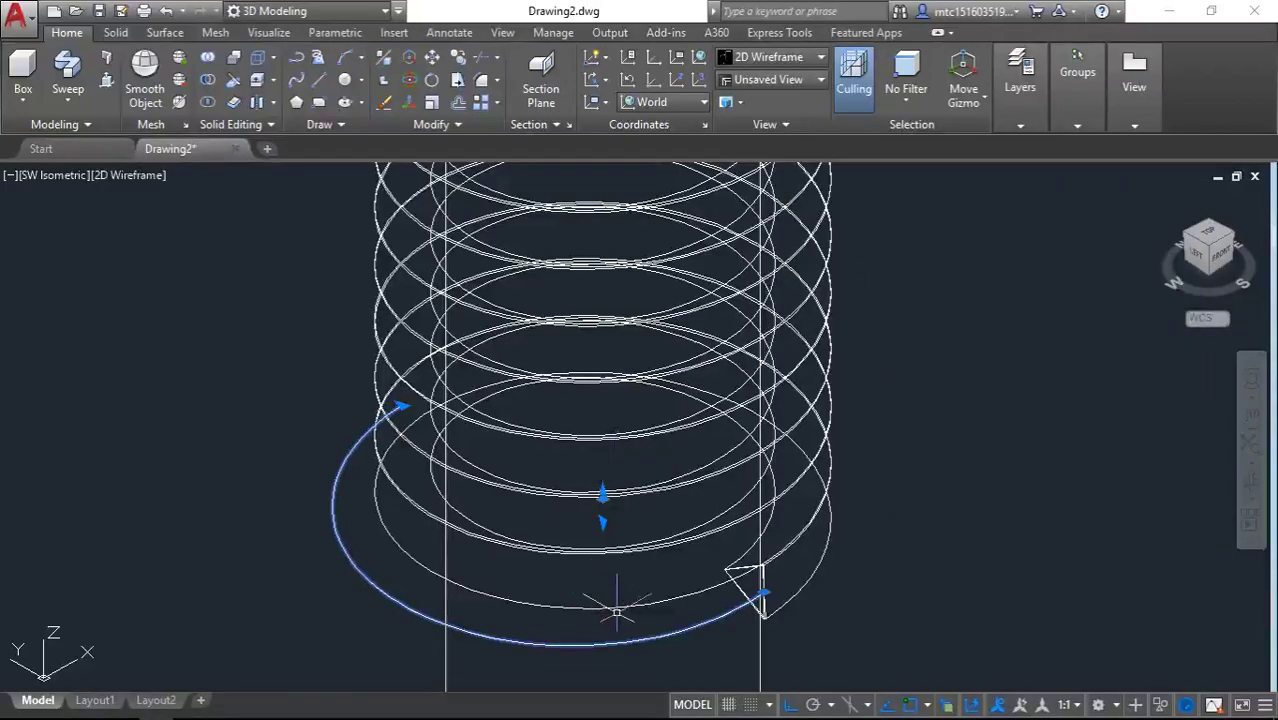
{"action": "key", "text": "Escape"}
- Sweep the triangle profile along the helix to form the thread coil
{"action": "left_click", "coordinate": [68, 72]}
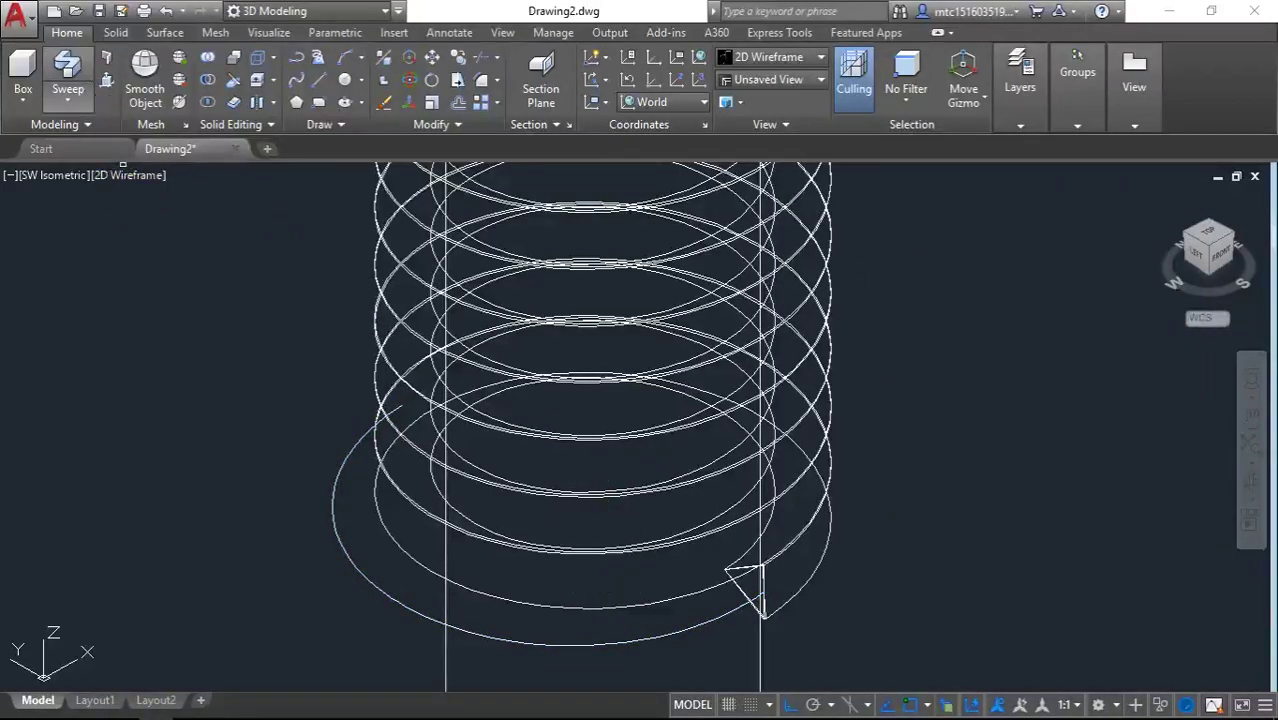
{"action": "left_click", "coordinate": [749, 597]}
{"action": "left_click", "coordinate": [800, 622]}
{"action": "key", "text": "Return"}
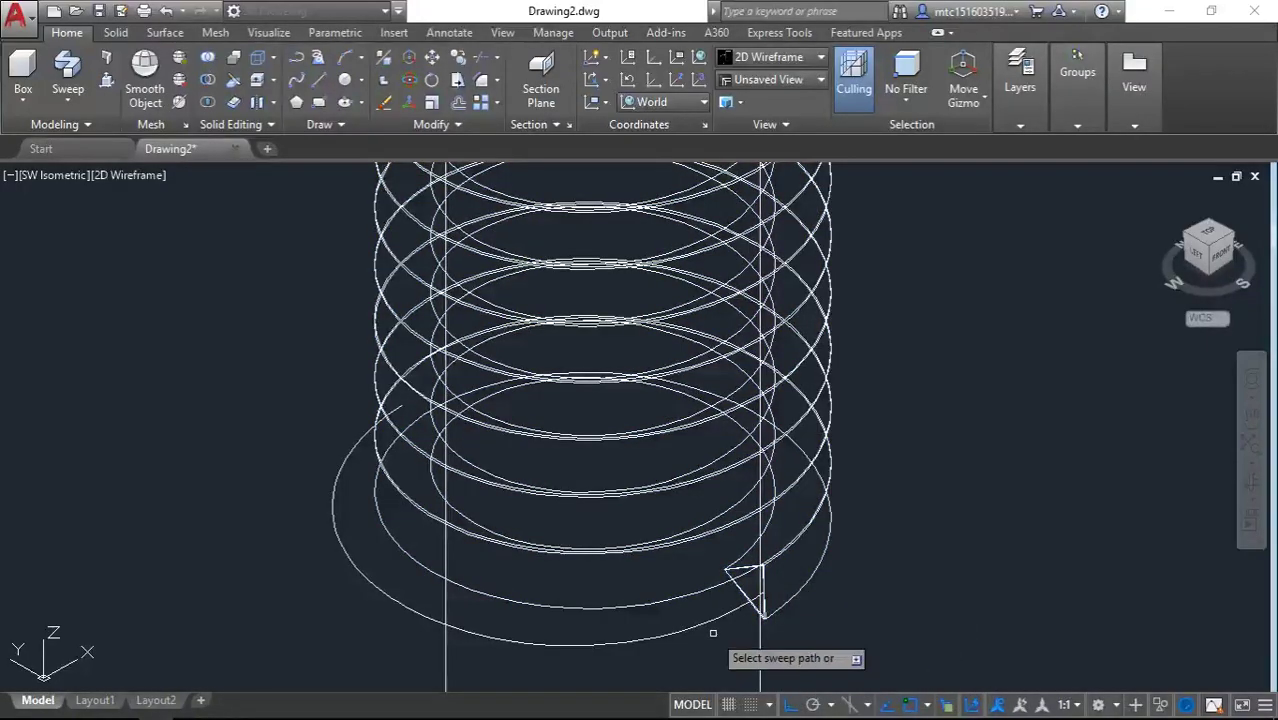
{"action": "left_click", "coordinate": [711, 623]}
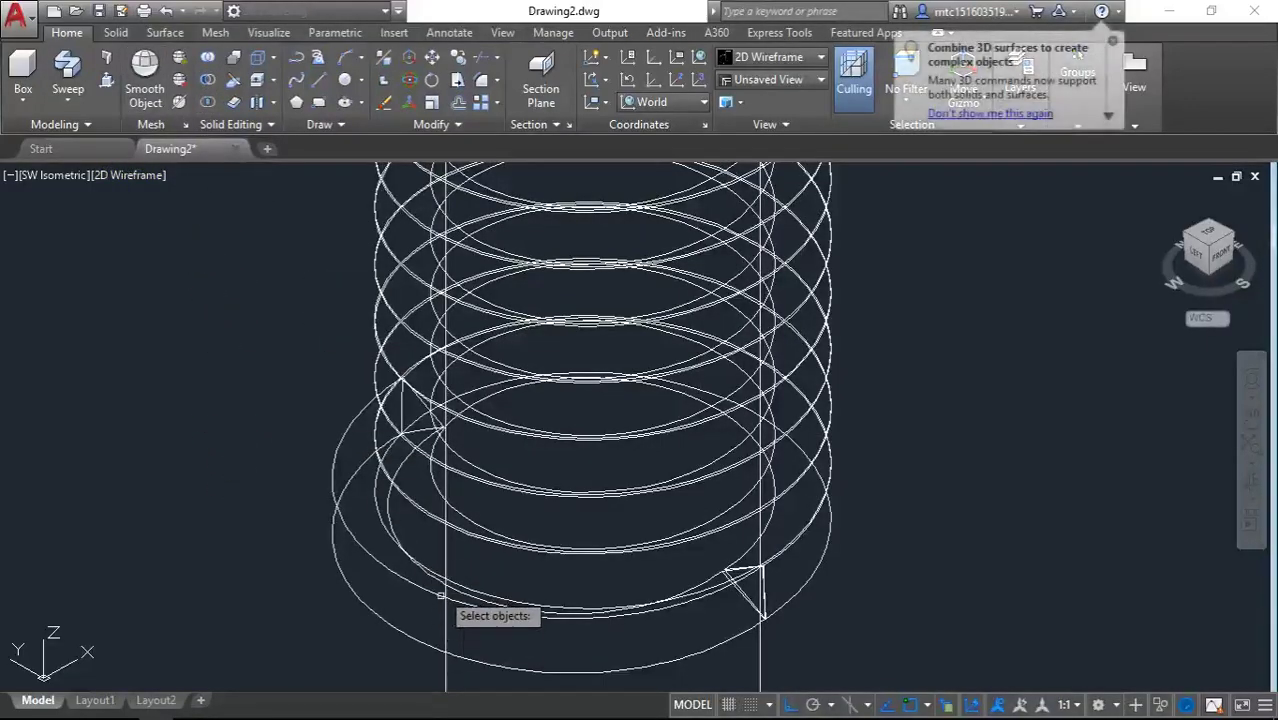
- Subtract the swept coil and the leftover bottom ring from the shank cylinder, then zoom extents
{"action": "left_click", "coordinate": [446, 556]}
{"action": "key", "text": "Return"}
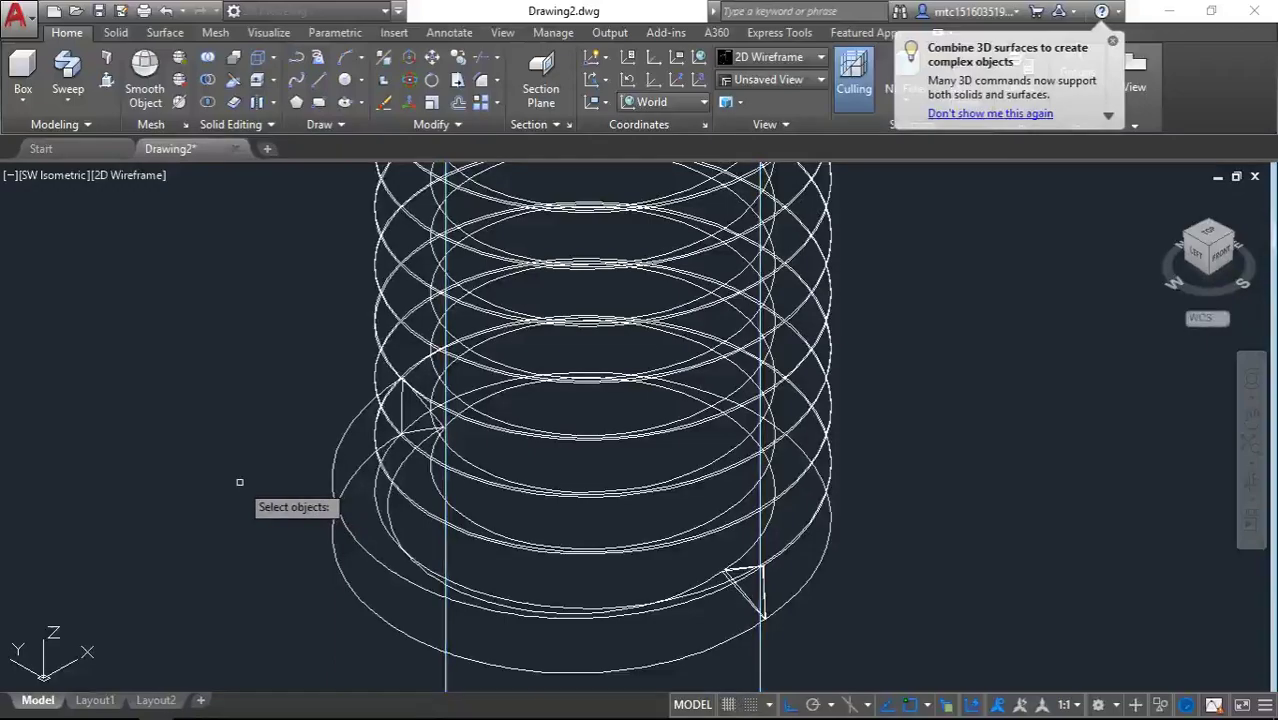
{"action": "left_click", "coordinate": [373, 369]}
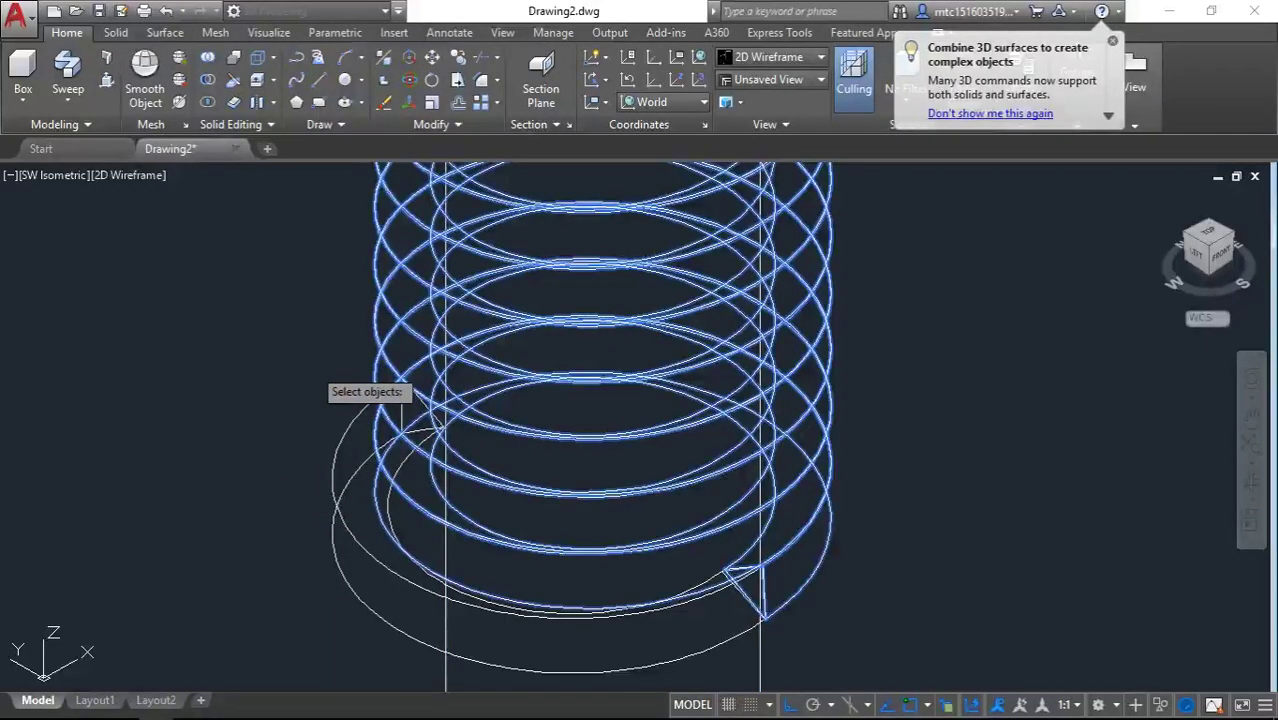
{"action": "key", "text": "Return"}
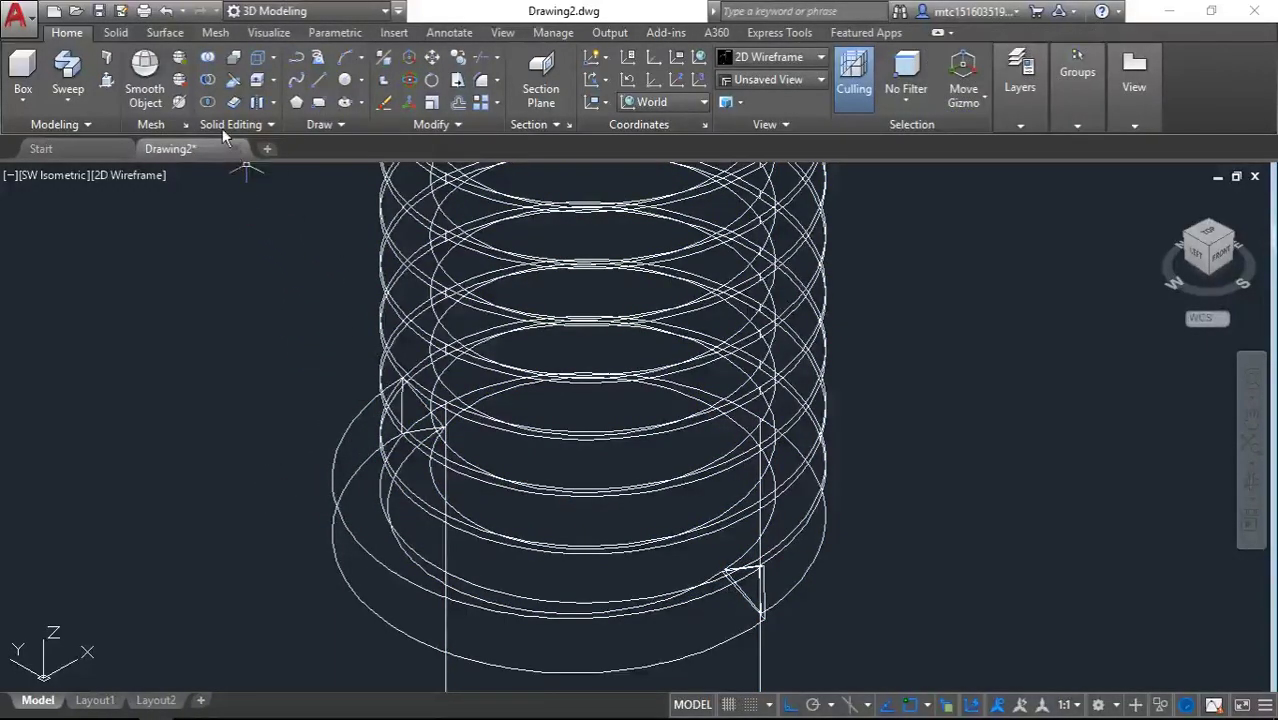
{"action": "key", "text": "Return"}
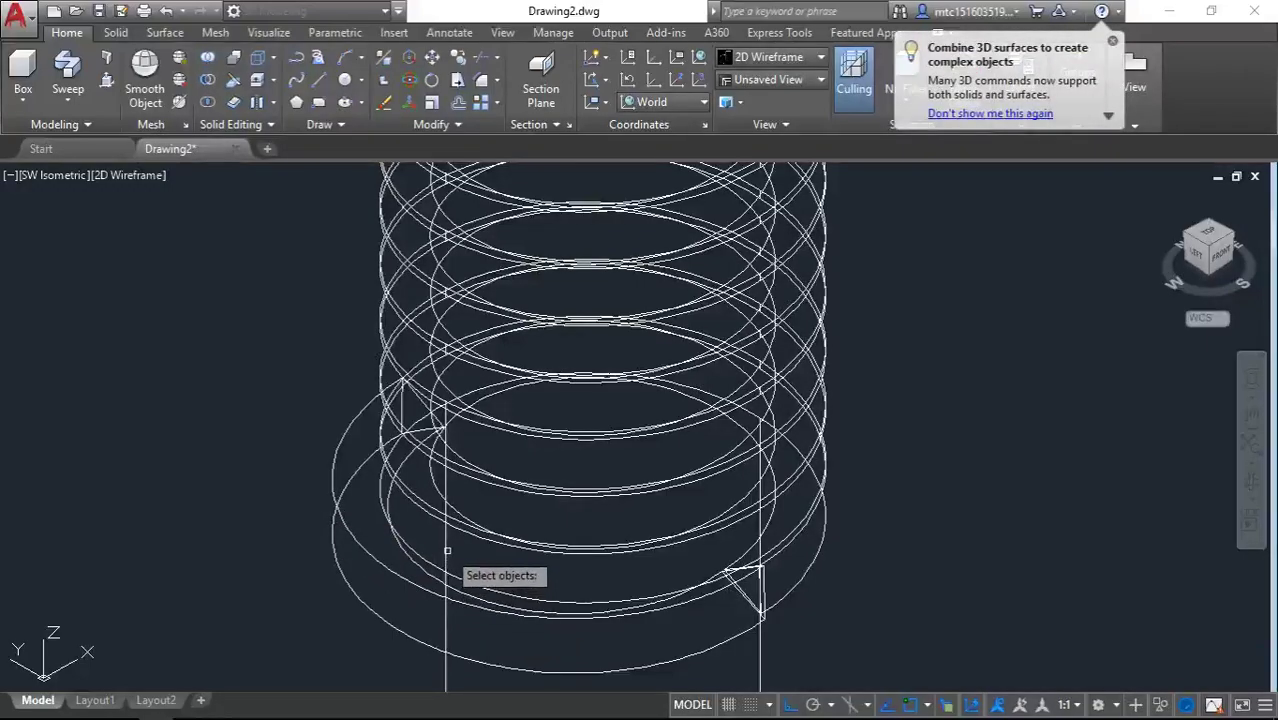
{"action": "key", "text": "Return"}
{"action": "left_click", "coordinate": [352, 539]}
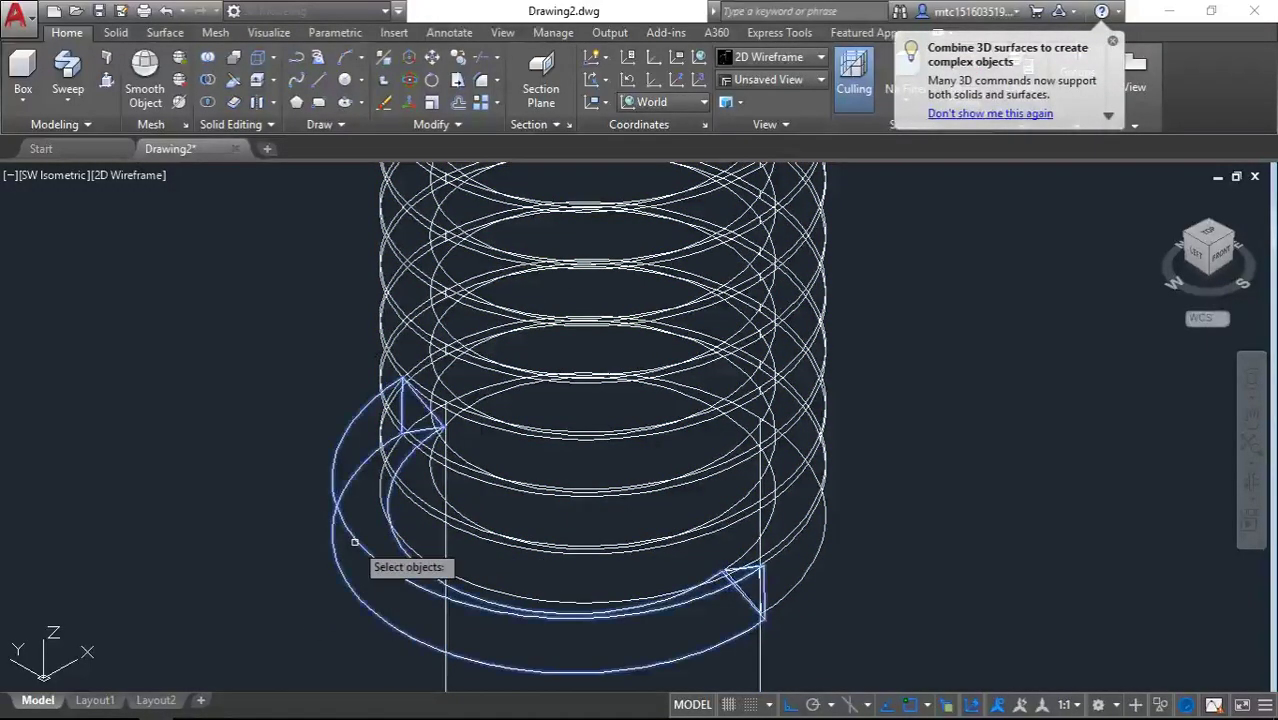
{"action": "key", "text": "Return"}
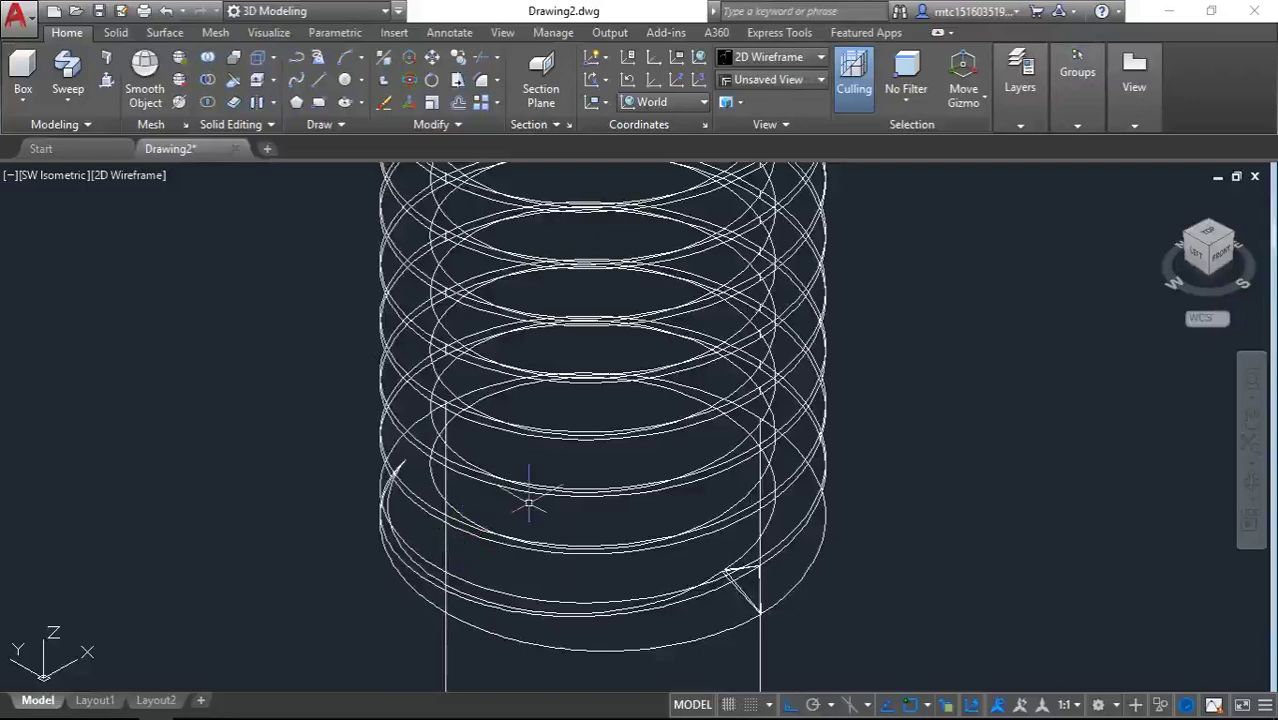
{"action": "left_click", "coordinate": [1215, 255]}
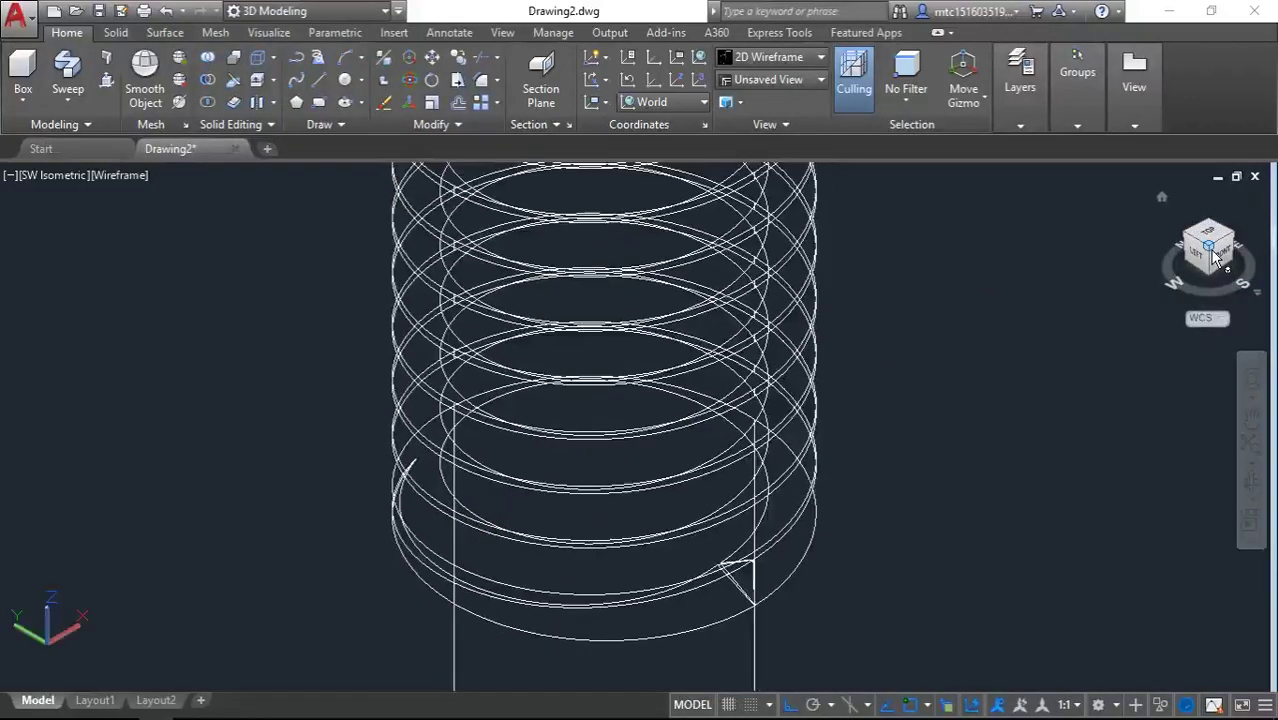
- Switch the bolt's visual style to Realistic
{"action": "left_click", "coordinate": [109, 177]}
{"action": "left_click", "coordinate": [166, 285]}
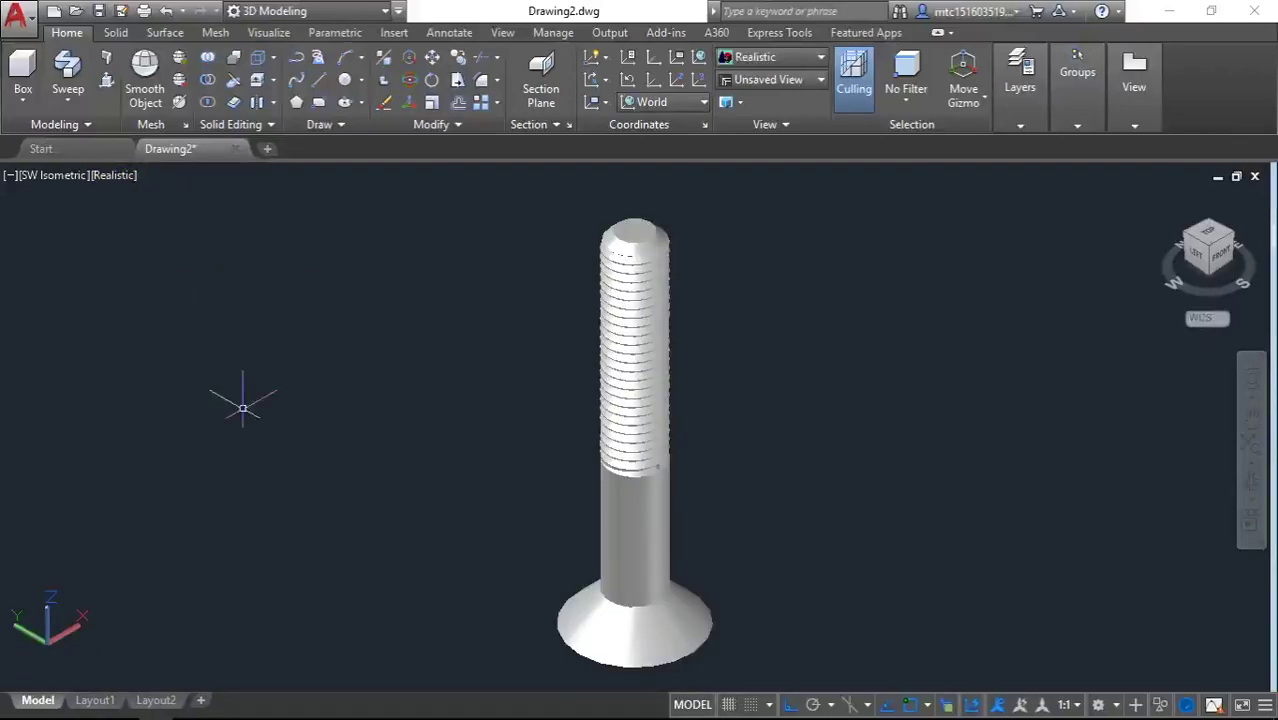
{"action": "scroll", "coordinate": [634, 513], "scroll_direction": "up", "scroll_amount": 3}
{"action": "mouse_move", "coordinate": [640, 235]}
{"action": "middle_mouse_down"}
{"action": "mouse_move", "coordinate": [681, 410]}
{"action": "mouse_move", "coordinate": [671, 492]}
{"action": "mouse_move", "coordinate": [667, 397]}
{"action": "middle_mouse_up"}
{"action": "scroll", "coordinate": [681, 410], "scroll_direction": "down", "scroll_amount": 2}
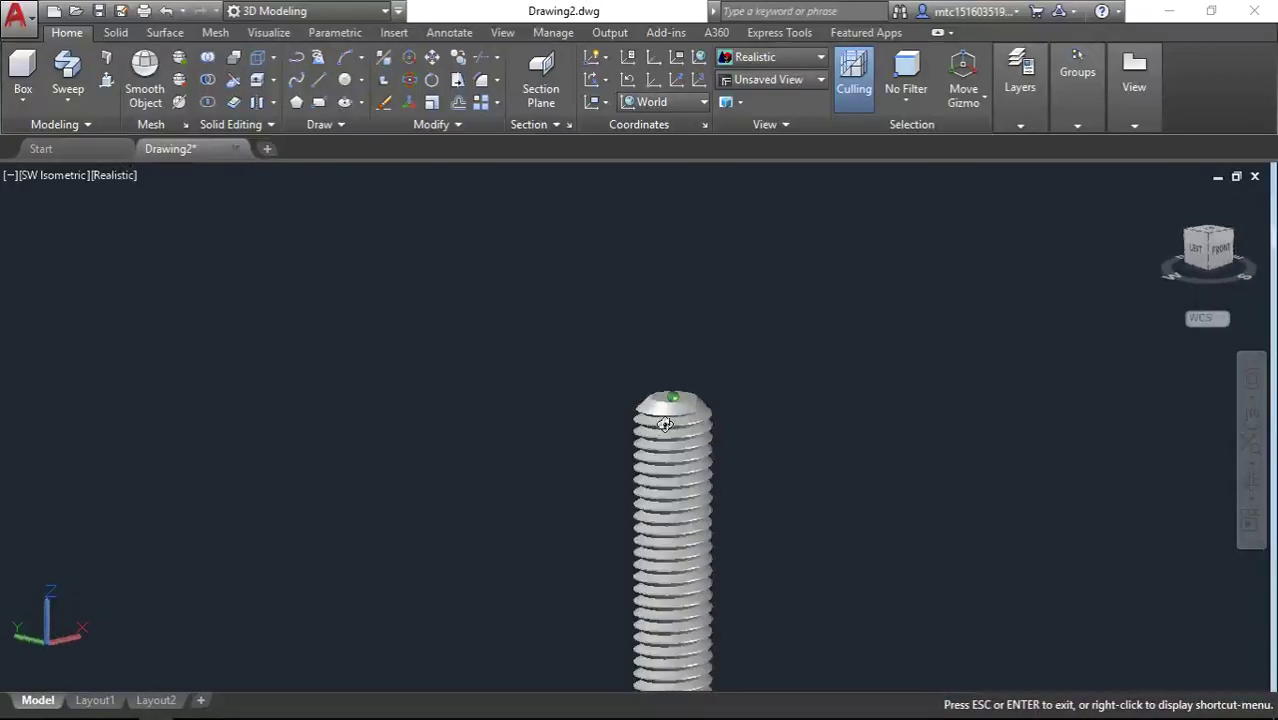
- Inspect the cut threads and the head's socket from the front view and by orbiting
{"action": "left_click", "coordinate": [1222, 248]}
{"action": "scroll", "coordinate": [611, 285], "scroll_direction": "up", "scroll_amount": 2}
{"action": "scroll", "coordinate": [611, 285], "scroll_direction": "up", "scroll_amount": 3}
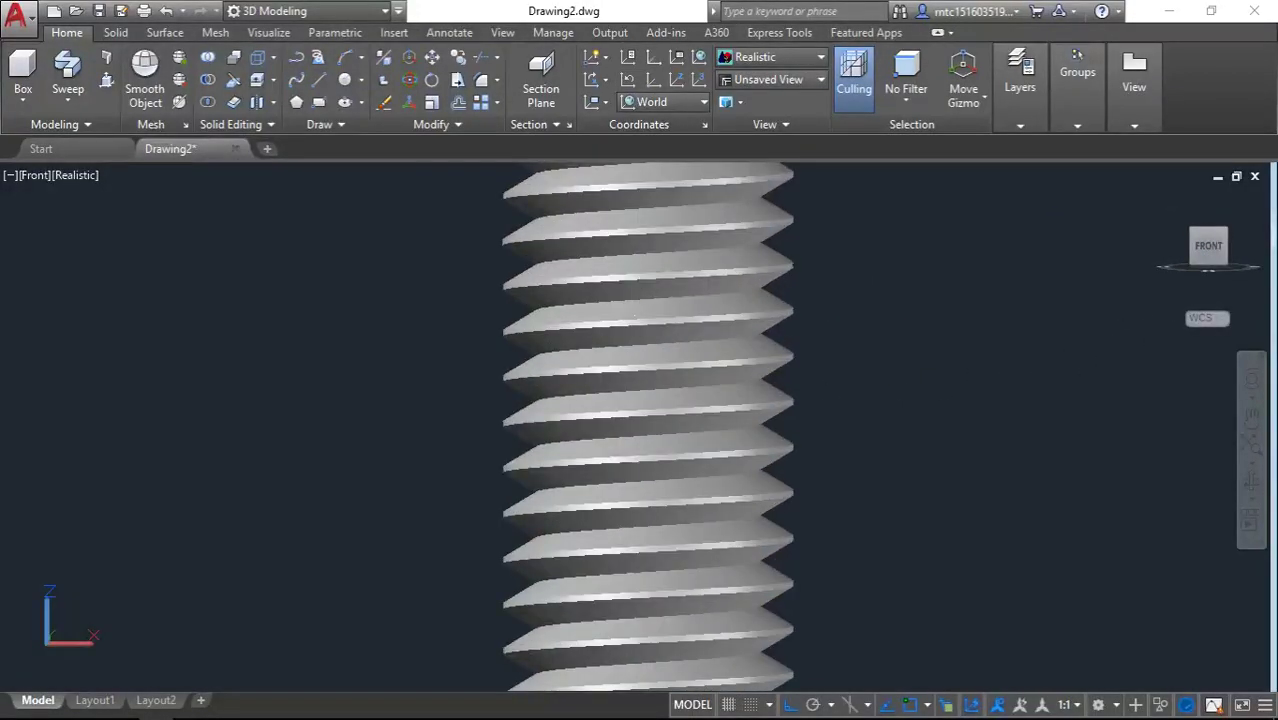
{"action": "middle_click_drag", "start_coordinate": [625, 553], "coordinate": [585, 551]}
{"action": "scroll", "coordinate": [598, 505], "scroll_direction": "up", "scroll_amount": 3}
{"action": "scroll", "coordinate": [611, 459], "scroll_direction": "up", "scroll_amount": 1}
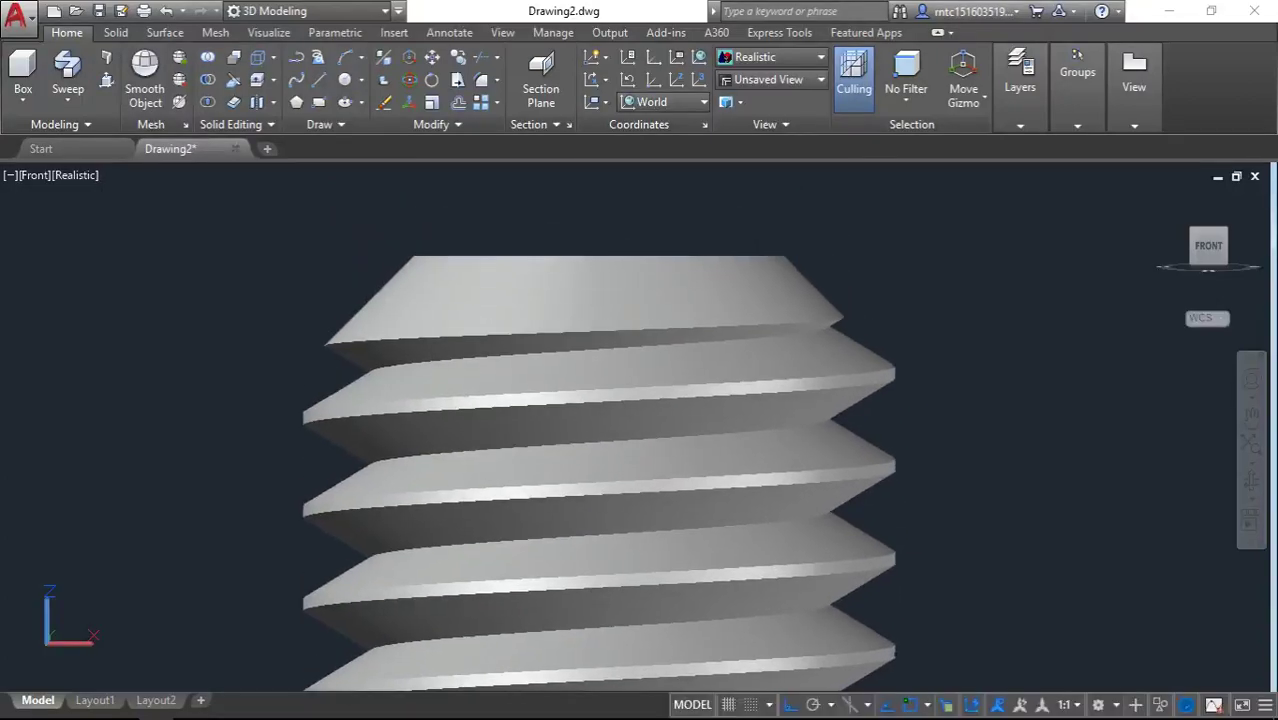
{"action": "mouse_move", "coordinate": [650, 425]}
{"action": "middle_mouse_down", "text": "shift"}
{"action": "mouse_move", "coordinate": [486, 390]}
{"action": "mouse_move", "coordinate": [650, 422]}
{"action": "mouse_move", "coordinate": [827, 354]}
{"action": "mouse_move", "coordinate": [569, 389]}
{"action": "mouse_move", "coordinate": [414, 366]}
{"action": "mouse_move", "coordinate": [277, 374]}
{"action": "mouse_move", "coordinate": [334, 474]}
{"action": "mouse_move", "coordinate": [517, 578]}
{"action": "mouse_move", "coordinate": [585, 542]}
{"action": "mouse_move", "coordinate": [605, 568]}
{"action": "mouse_move", "coordinate": [820, 433]}
{"action": "middle_mouse_up", "text": "shift"}
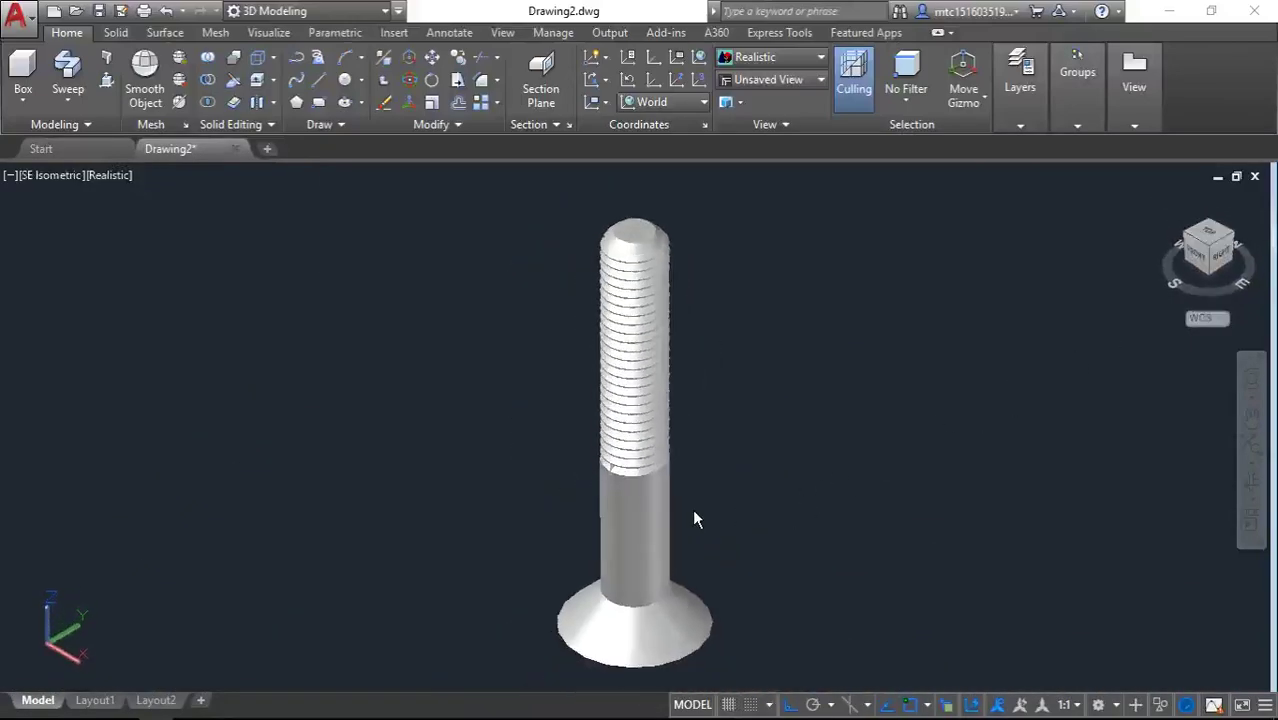
{"action": "mouse_move", "coordinate": [560, 400]}
{"action": "middle_mouse_down", "text": "shift"}
{"action": "mouse_move", "coordinate": [465, 409]}
{"action": "mouse_move", "coordinate": [374, 439]}
{"action": "mouse_move", "coordinate": [334, 387]}
{"action": "mouse_move", "coordinate": [327, 430]}
{"action": "mouse_move", "coordinate": [345, 295]}
{"action": "middle_mouse_up", "text": "shift"}
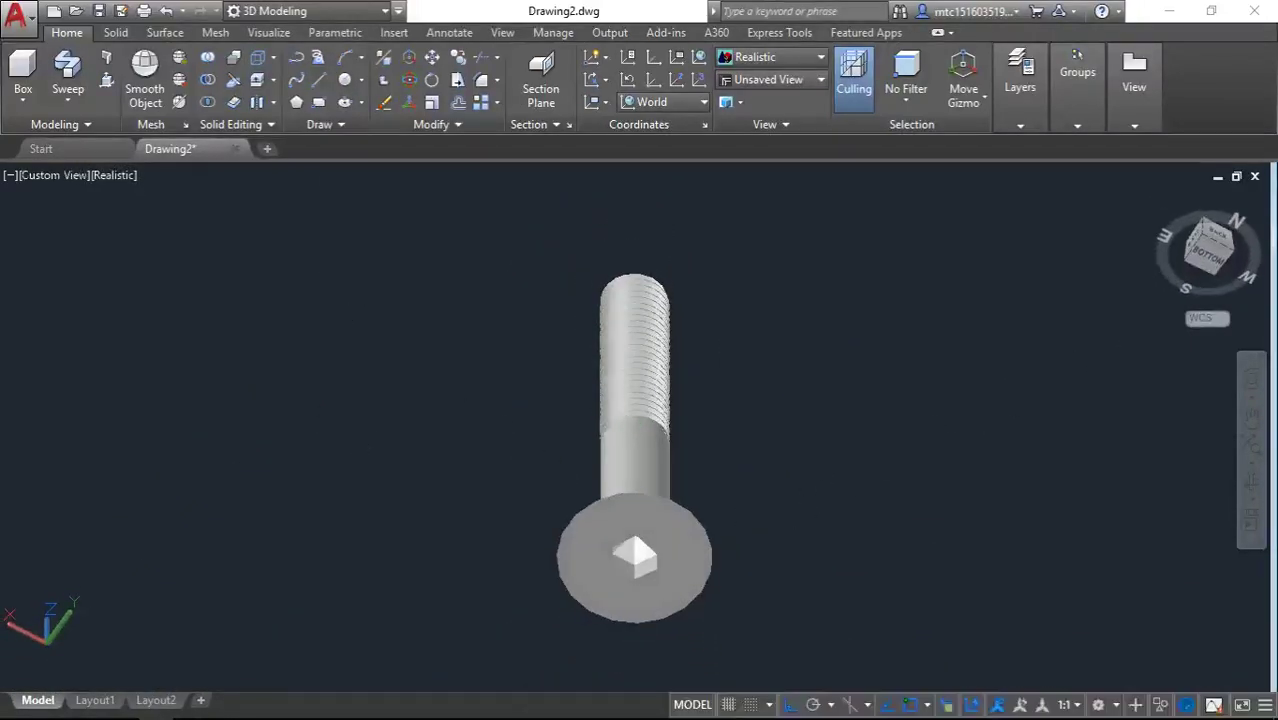
{"action": "mouse_move", "coordinate": [707, 516]}
{"action": "middle_mouse_down", "text": "shift"}
{"action": "mouse_move", "coordinate": [536, 606]}
{"action": "mouse_move", "coordinate": [531, 669]}
{"action": "middle_mouse_up", "text": "shift"}
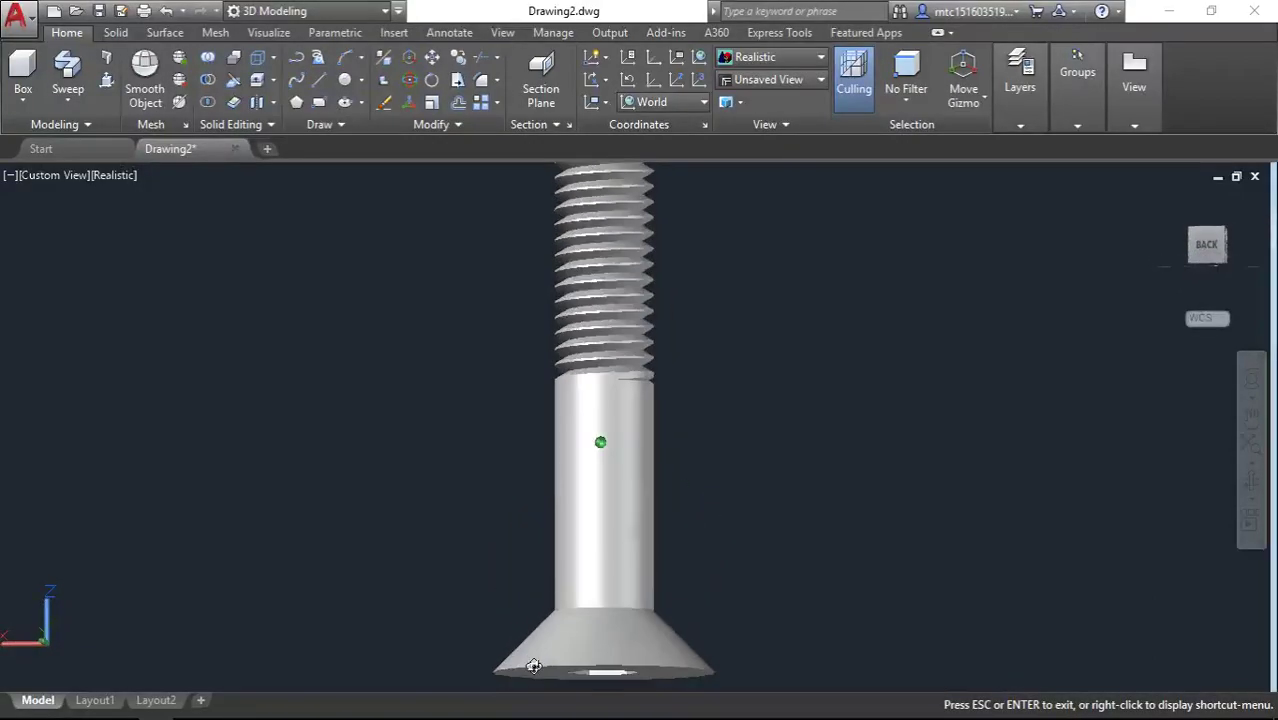
- Start UNION and select the threaded shank and the countersunk head
{"action": "left_click", "coordinate": [214, 58]}
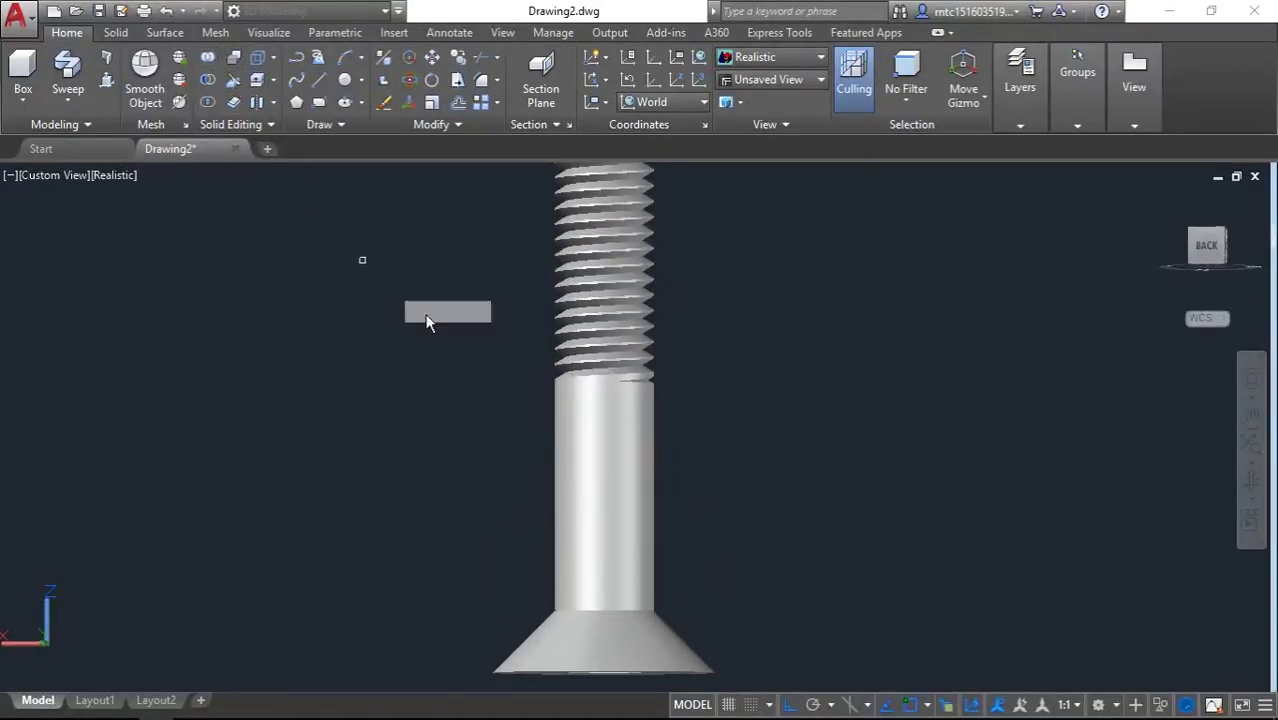
{"action": "left_click", "coordinate": [608, 580]}
{"action": "left_click", "coordinate": [604, 624]}
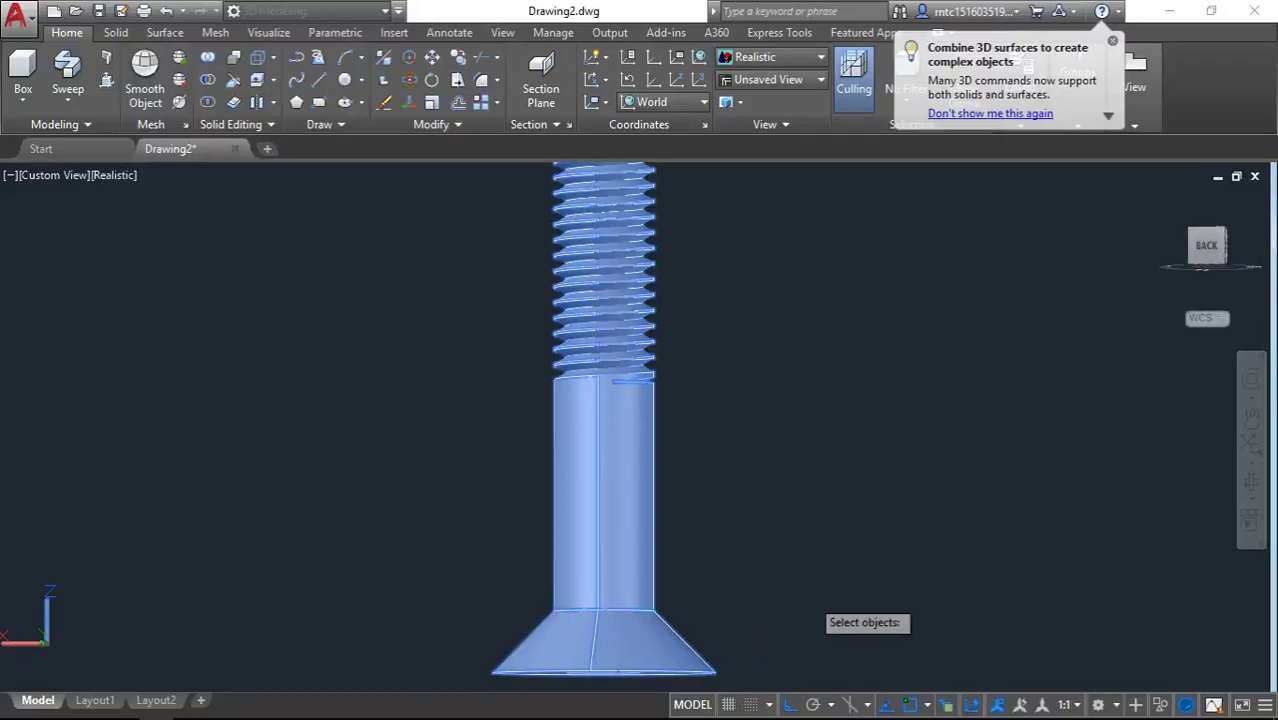
- Finish the union so the shank and head become one solid
{"action": "key", "text": "Return"}
{"action": "scroll", "coordinate": [630, 590], "scroll_direction": "up", "scroll_amount": 2}
{"action": "scroll", "coordinate": [630, 590], "scroll_direction": "up", "scroll_amount": 2}
{"action": "scroll", "coordinate": [634, 588], "scroll_direction": "up", "scroll_amount": 2}
- Fillet the shank-to-head edge with radius 1 using the F command
{"action": "type", "text": "f"}
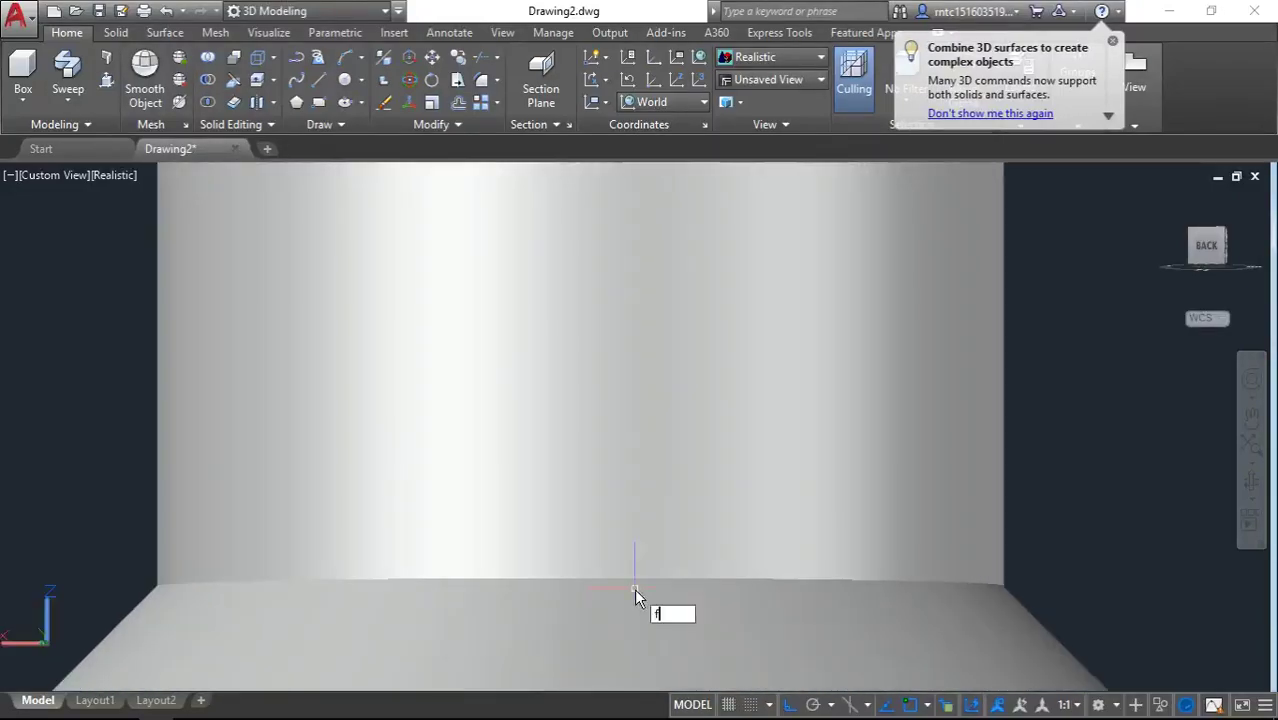
{"action": "key", "text": "Return"}
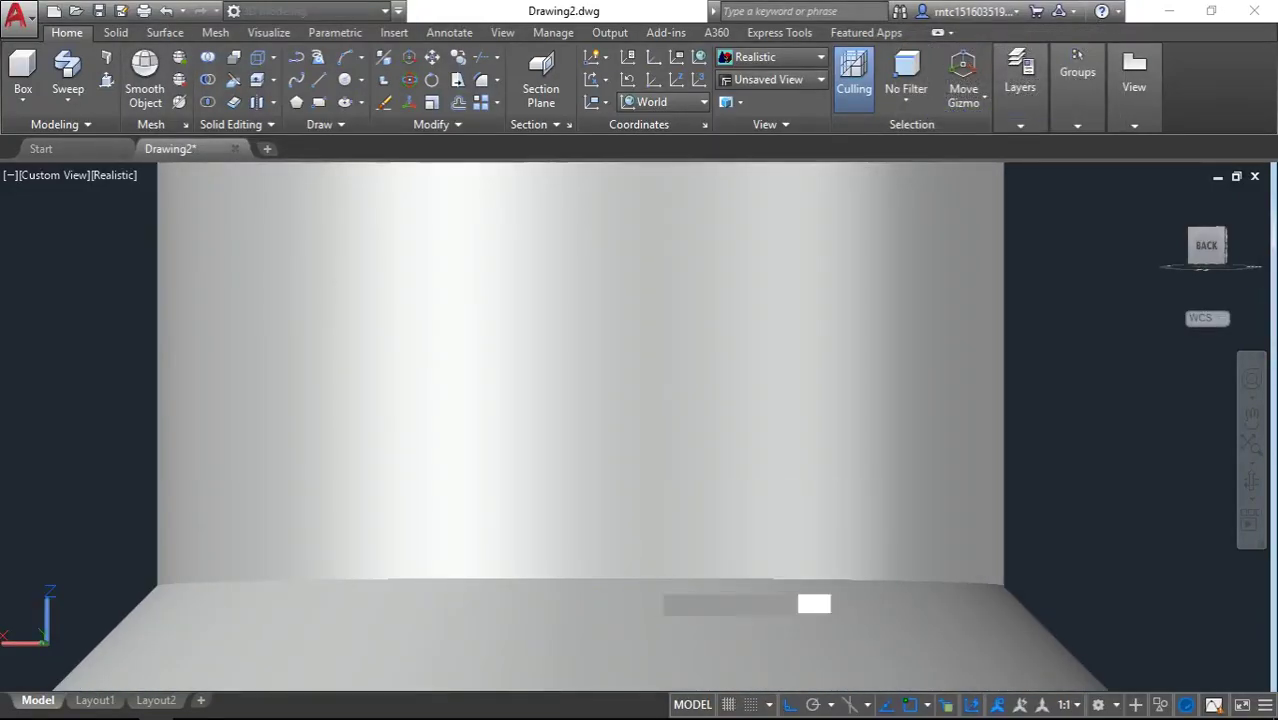
{"action": "left_click", "coordinate": [648, 579]}
{"action": "type", "text": "1"}
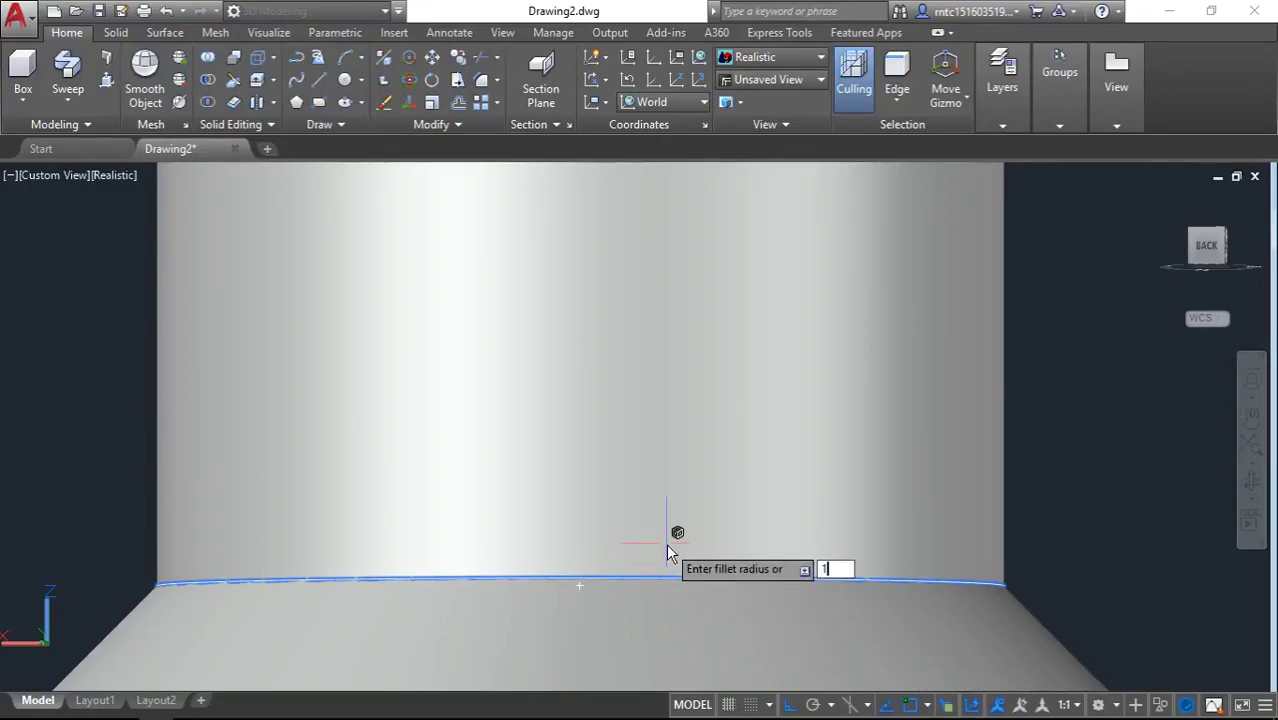
{"action": "key", "text": "Return"}
{"action": "key", "text": "Return"}
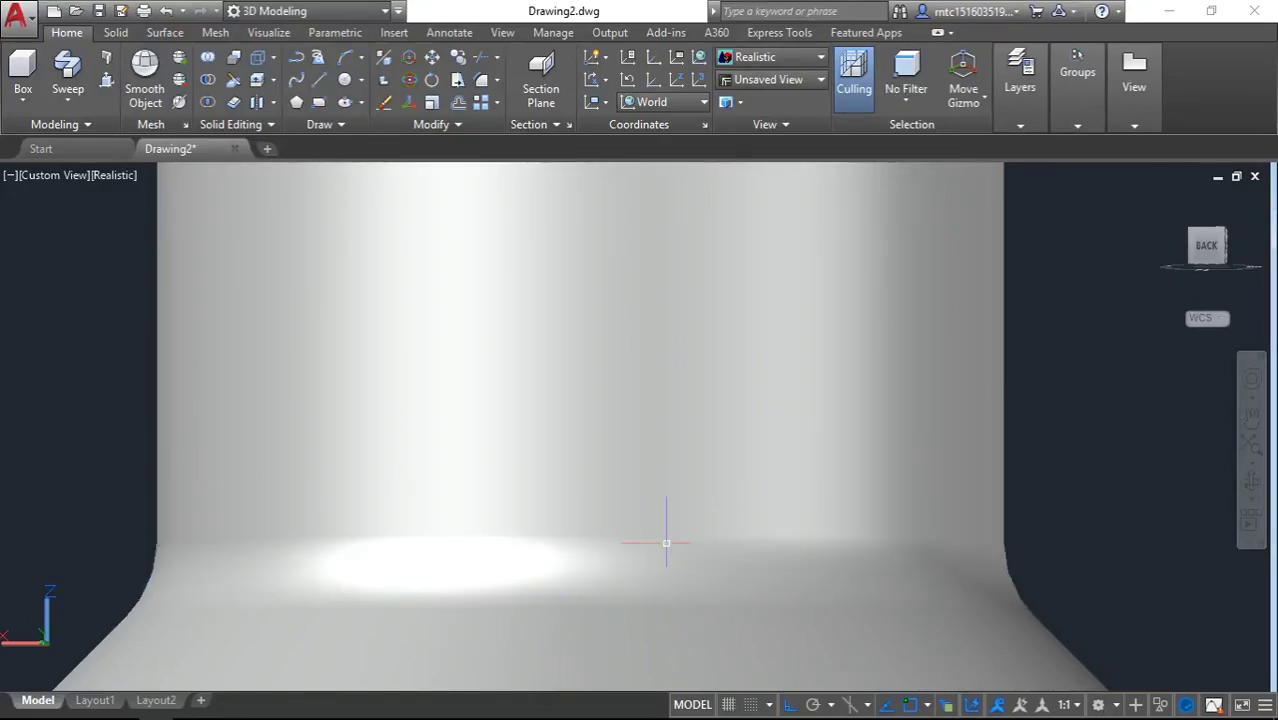
{"action": "middle_click_drag", "start_coordinate": [687, 525], "coordinate": [687, 450], "text": "shift"}
- Chamfer the head's outer rim with distance 1 using CHA, then return to the home view
{"action": "scroll", "coordinate": [696, 520], "scroll_direction": "up", "scroll_amount": 2}
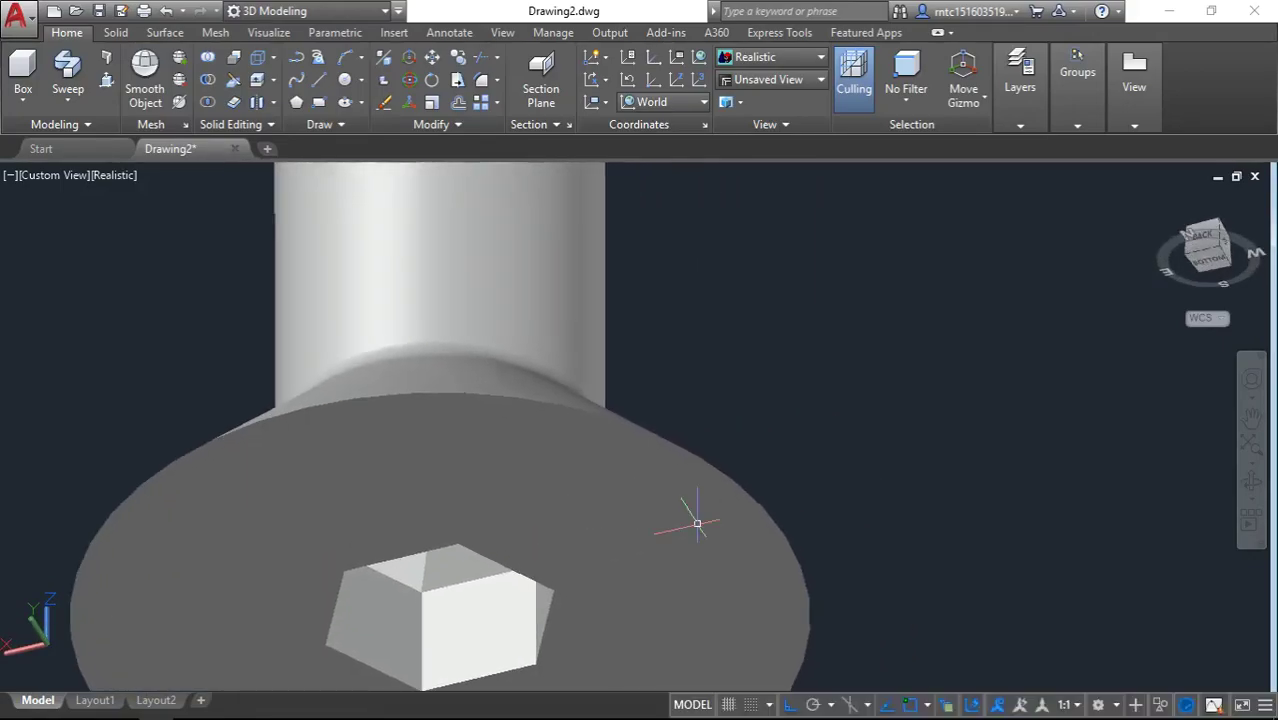
{"action": "scroll", "coordinate": [808, 538], "scroll_direction": "up", "scroll_amount": 4}
{"action": "type", "text": "CHA"}
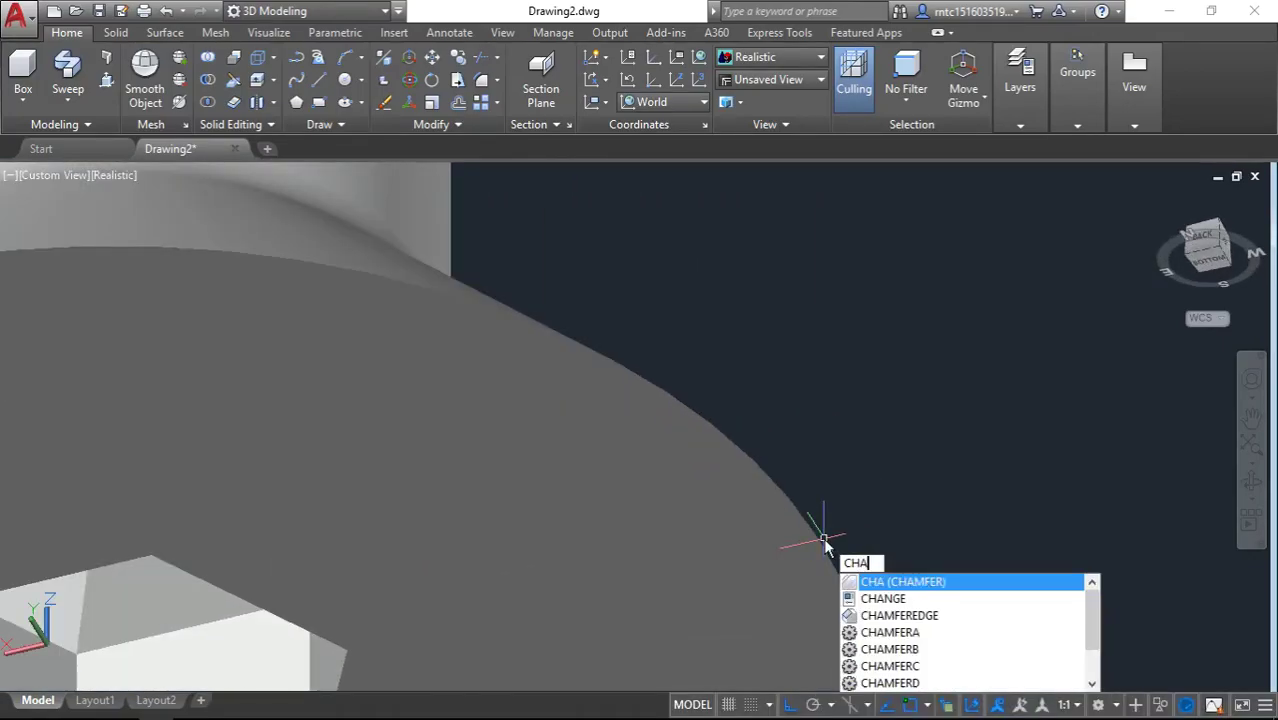
{"action": "key", "text": "Escape"}
{"action": "left_click", "coordinate": [824, 543]}
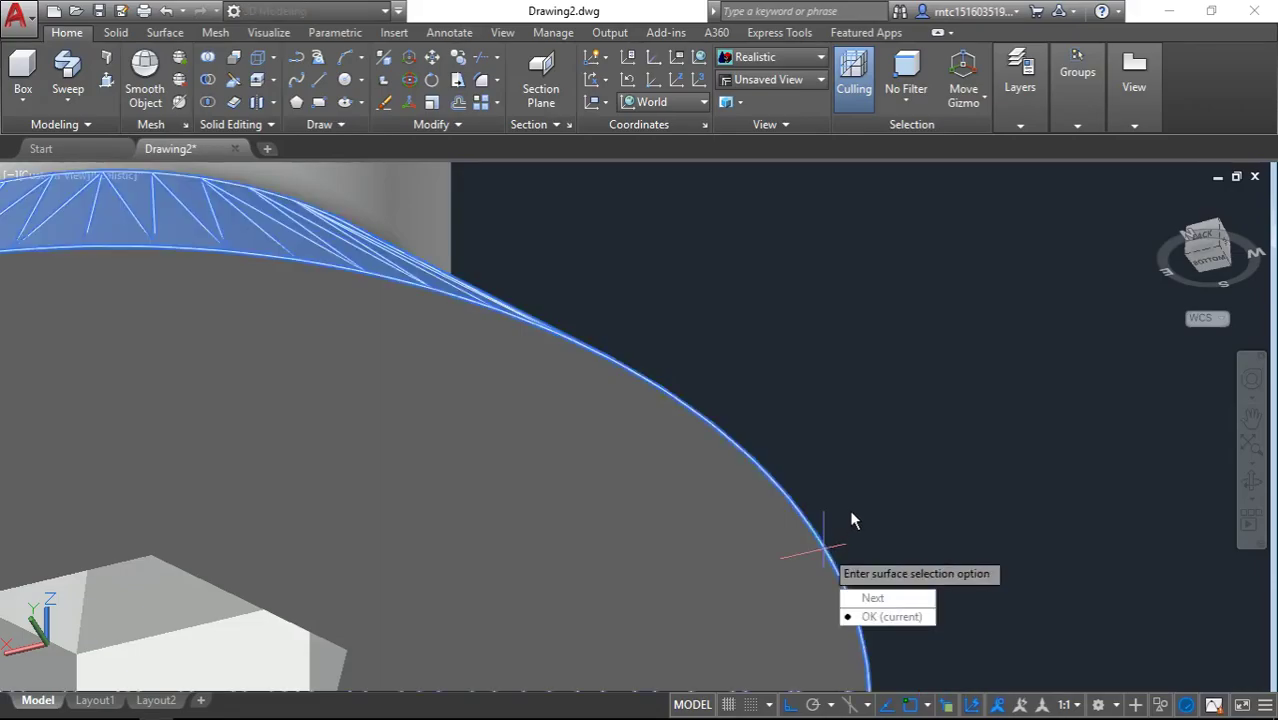
{"action": "key", "text": "Return"}
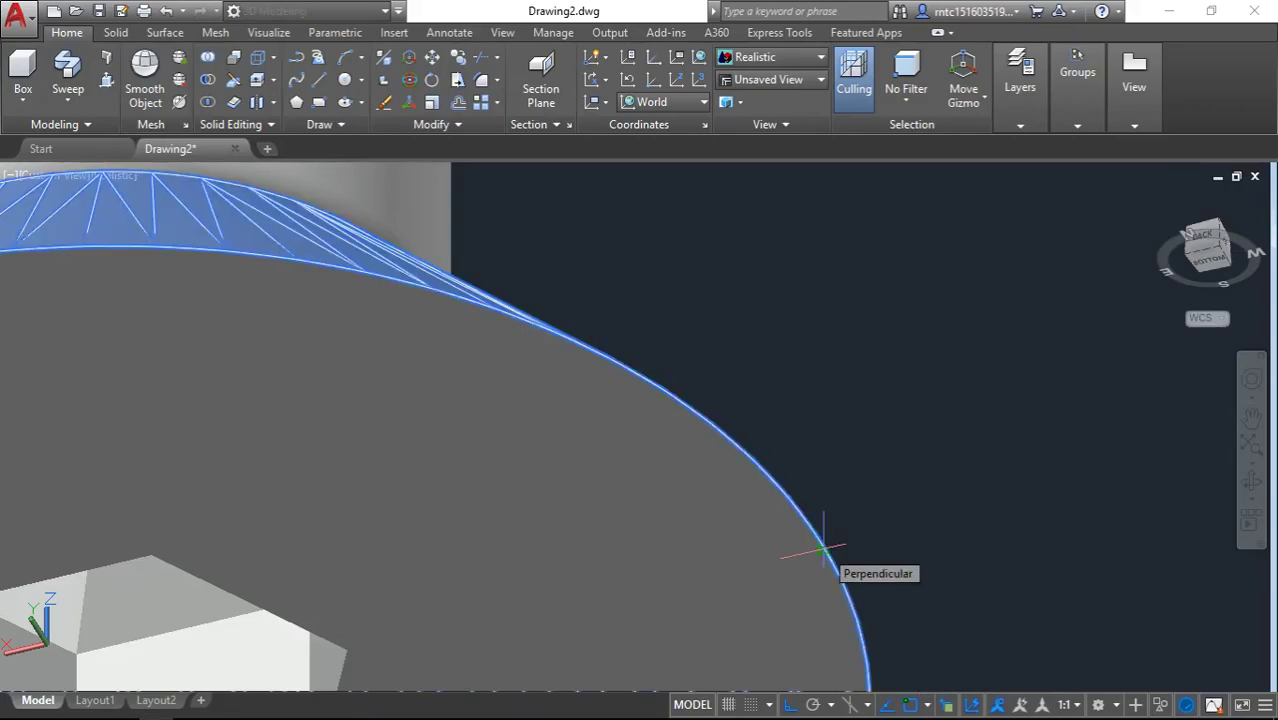
{"action": "type", "text": "1"}
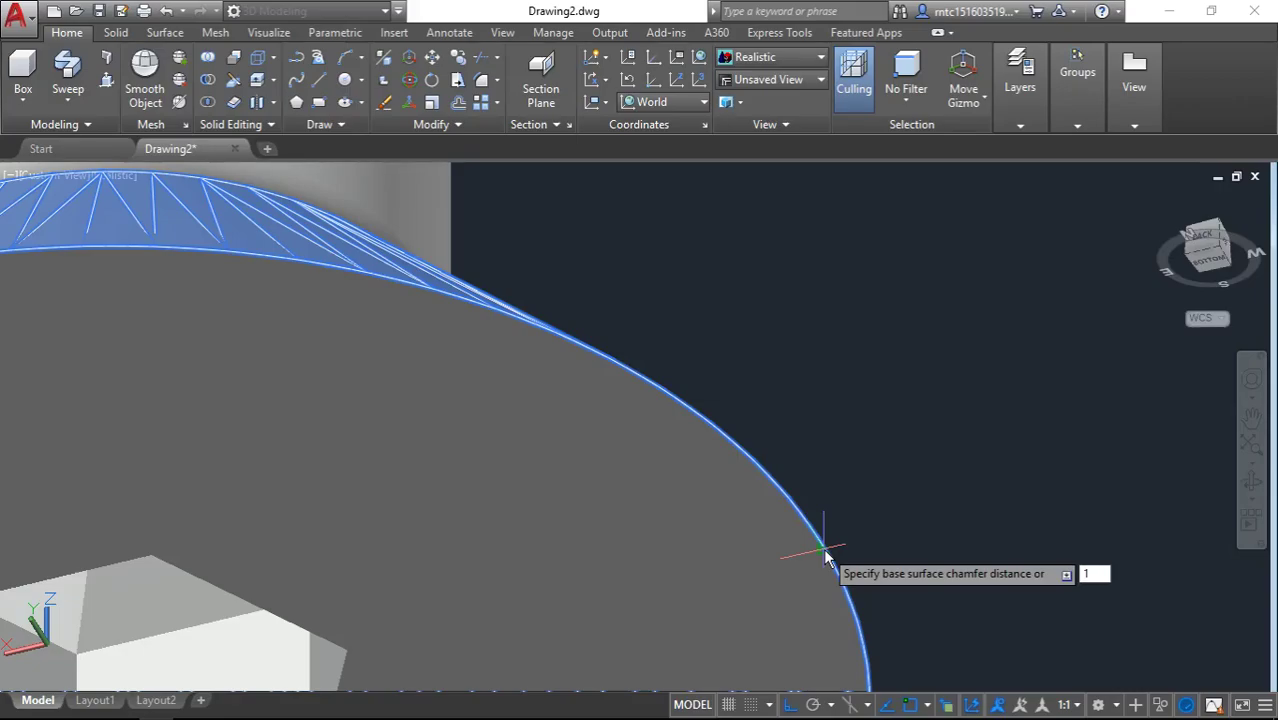
{"action": "key", "text": "Return"}
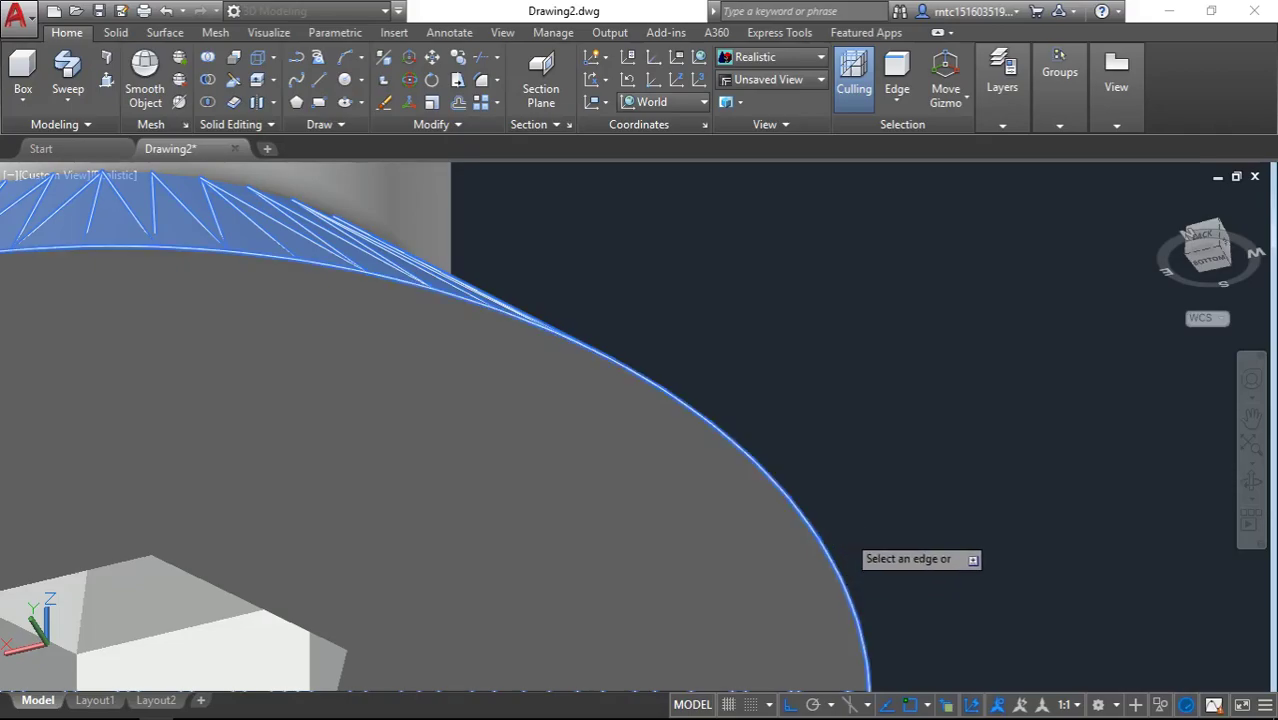
{"action": "left_click", "coordinate": [848, 545]}
{"action": "key", "text": "Return"}
{"action": "middle_click_drag", "start_coordinate": [765, 579], "coordinate": [1275, 345], "text": "shift"}
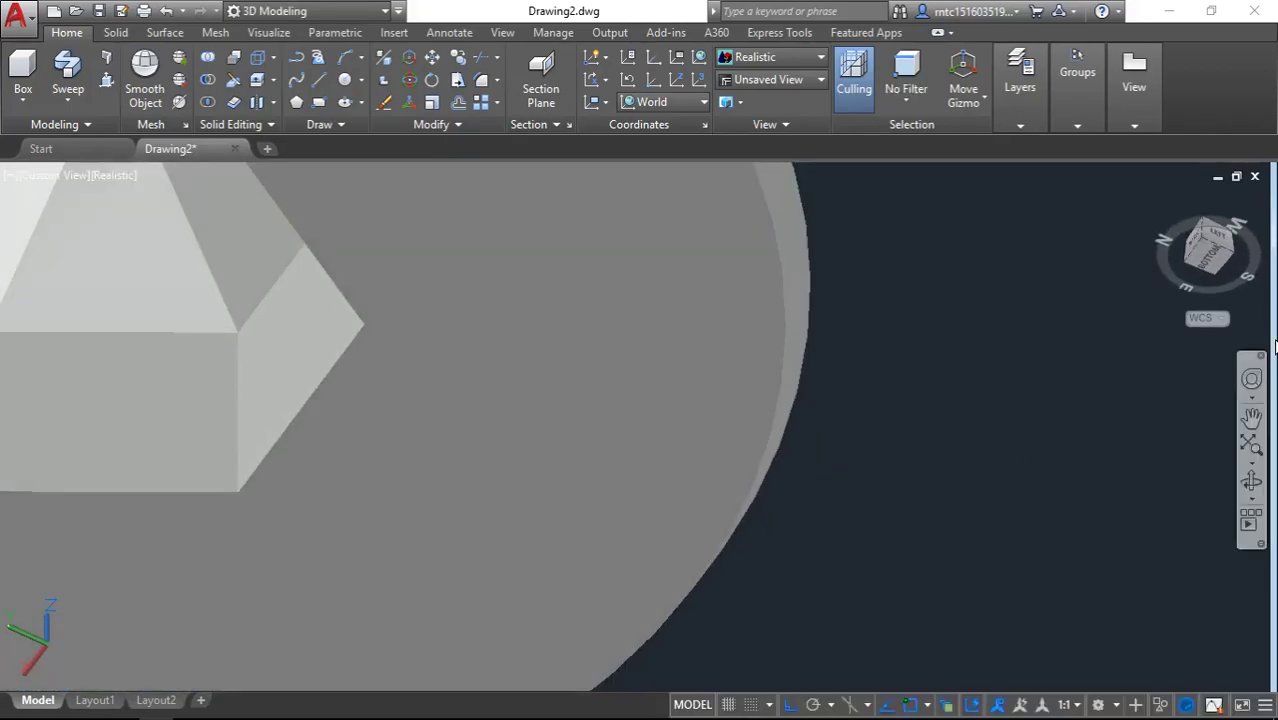
{"action": "mouse_move", "coordinate": [1208, 248]}
{"action": "left_click", "coordinate": [1163, 198]}
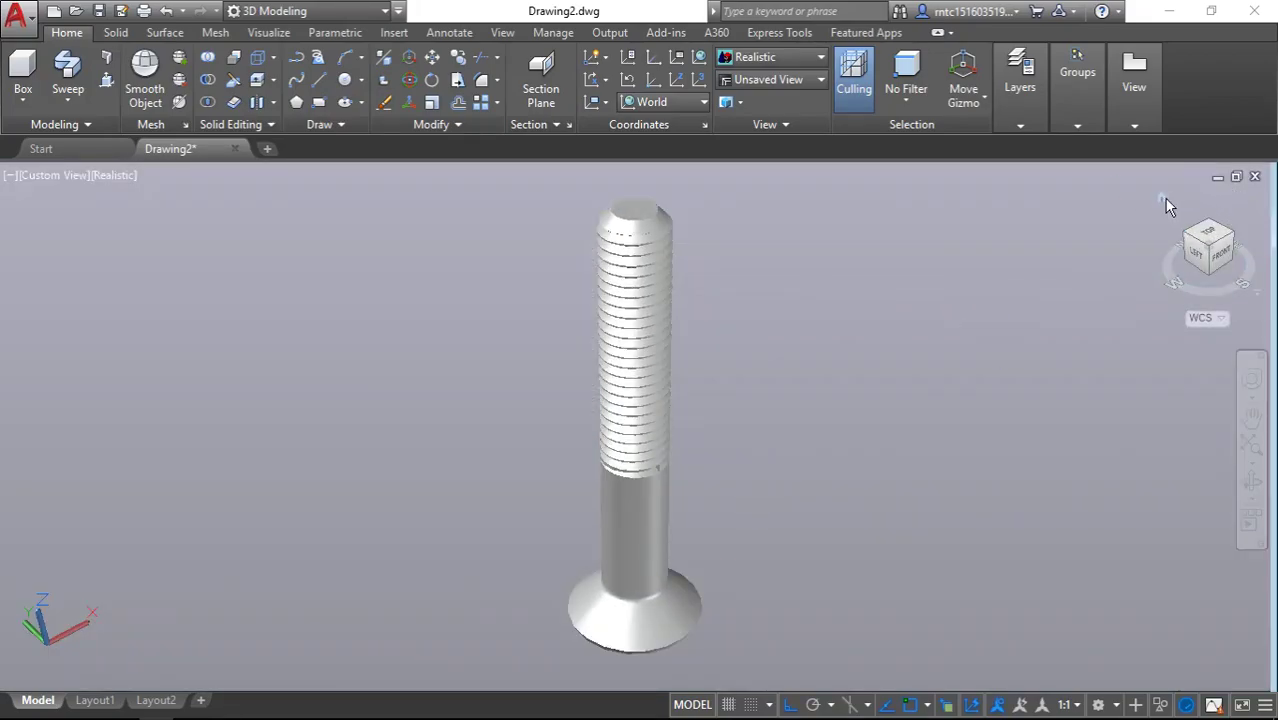
- Switch the view to parallel projection and orbit to face the screw head
{"action": "right_click", "coordinate": [1166, 207]}
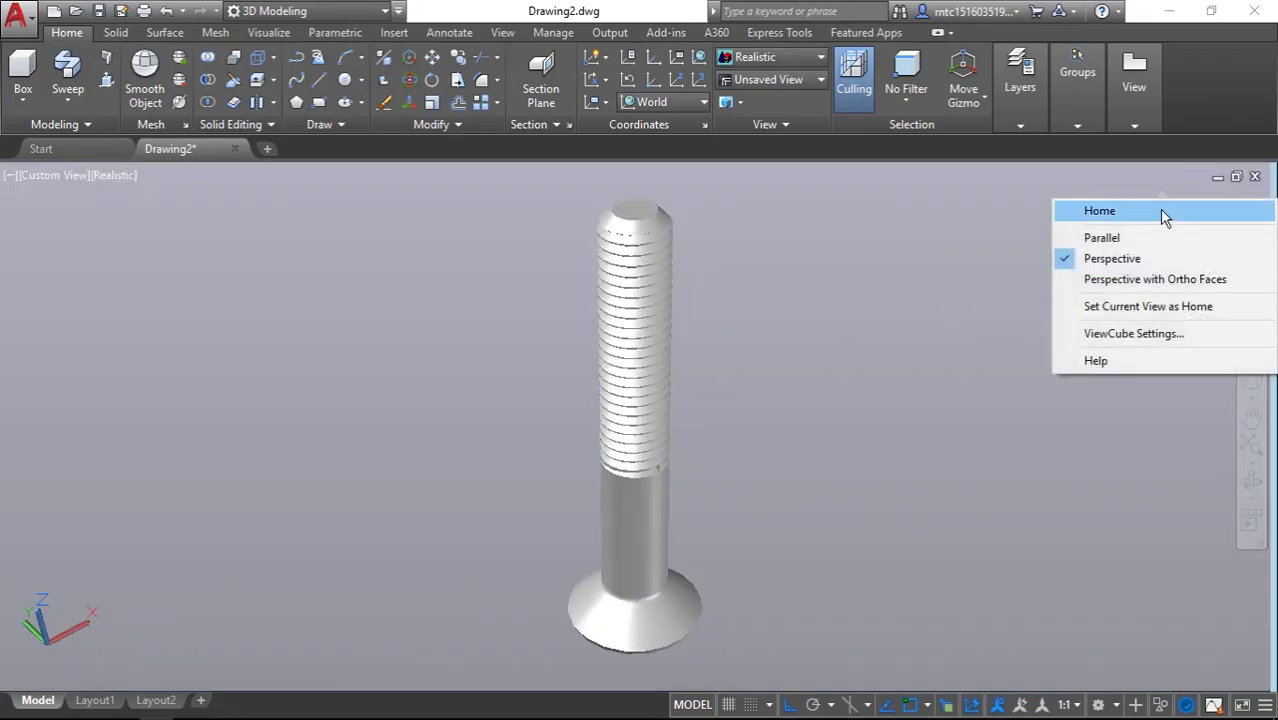
{"action": "left_click", "coordinate": [1141, 231]}
{"action": "mouse_move", "coordinate": [705, 531]}
{"action": "middle_mouse_down", "text": "shift"}
{"action": "mouse_move", "coordinate": [722, 363]}
{"action": "mouse_move", "coordinate": [753, 449]}
{"action": "mouse_move", "coordinate": [662, 507]}
{"action": "mouse_move", "coordinate": [727, 428]}
{"action": "mouse_move", "coordinate": [684, 447]}
{"action": "mouse_move", "coordinate": [662, 425]}
{"action": "mouse_move", "coordinate": [682, 354]}
{"action": "mouse_move", "coordinate": [631, 536]}
{"action": "mouse_move", "coordinate": [640, 562]}
{"action": "middle_mouse_up", "text": "shift"}
{"action": "scroll", "coordinate": [727, 428], "scroll_direction": "up", "scroll_amount": 3}
{"action": "scroll", "coordinate": [696, 419], "scroll_direction": "up", "scroll_amount": 3}
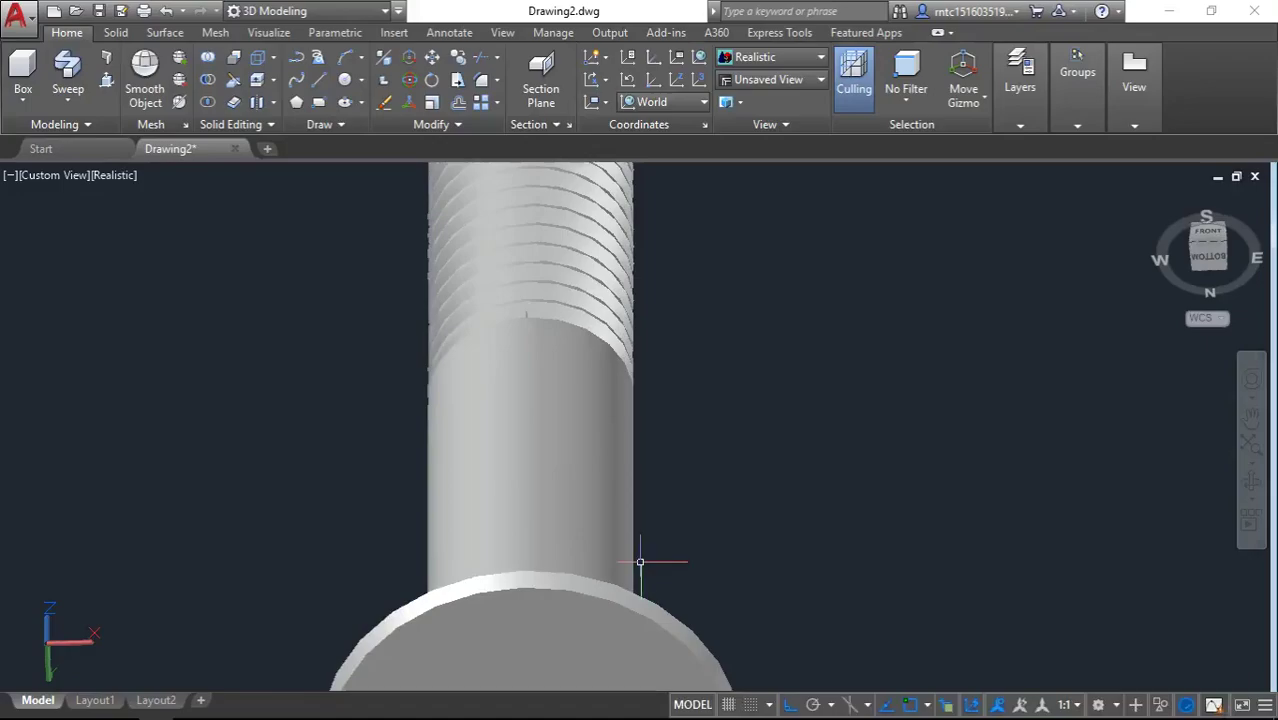
{"action": "mouse_move", "coordinate": [598, 166]}
{"action": "middle_mouse_down", "text": "shift"}
{"action": "mouse_move", "coordinate": [600, 320]}
{"action": "mouse_move", "coordinate": [598, 200]}
{"action": "middle_mouse_up", "text": "shift"}
{"action": "scroll", "coordinate": [590, 430], "scroll_direction": "down", "scroll_amount": 3}
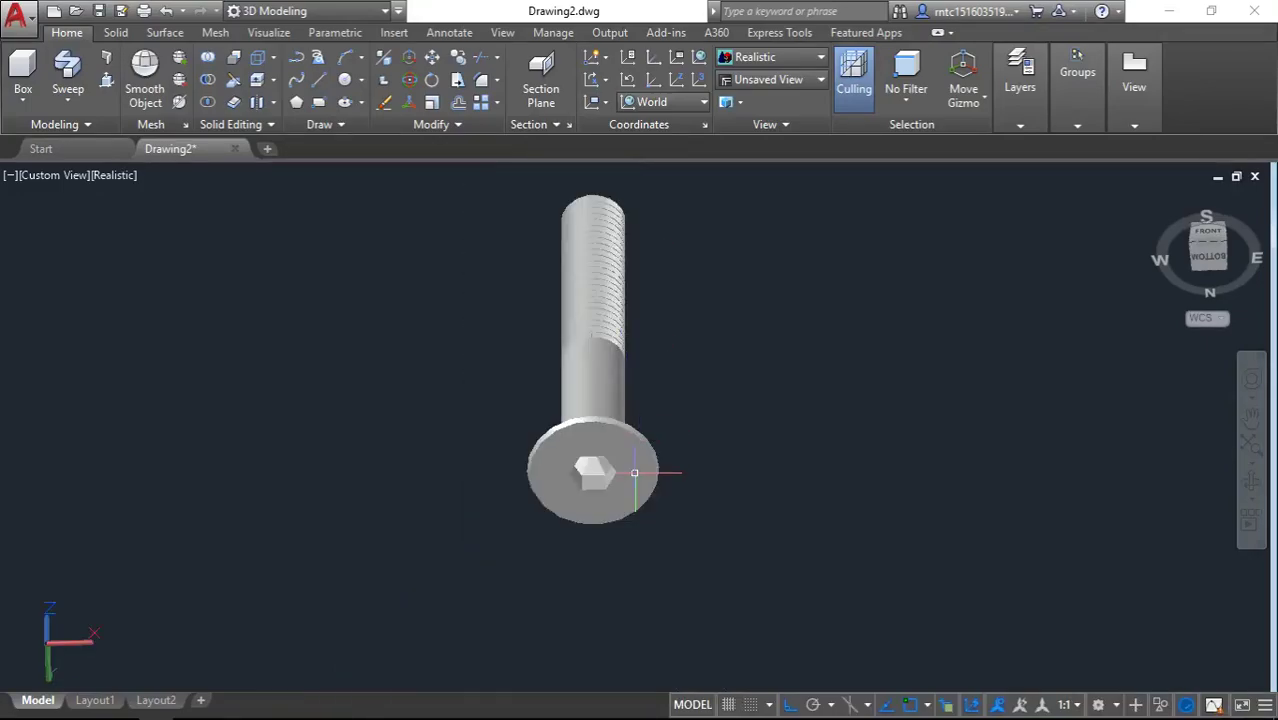
{"action": "scroll", "coordinate": [590, 430], "scroll_direction": "up", "scroll_amount": 3}
{"action": "scroll", "coordinate": [586, 428], "scroll_direction": "up", "scroll_amount": 3}
{"action": "left_click", "coordinate": [577, 408]}
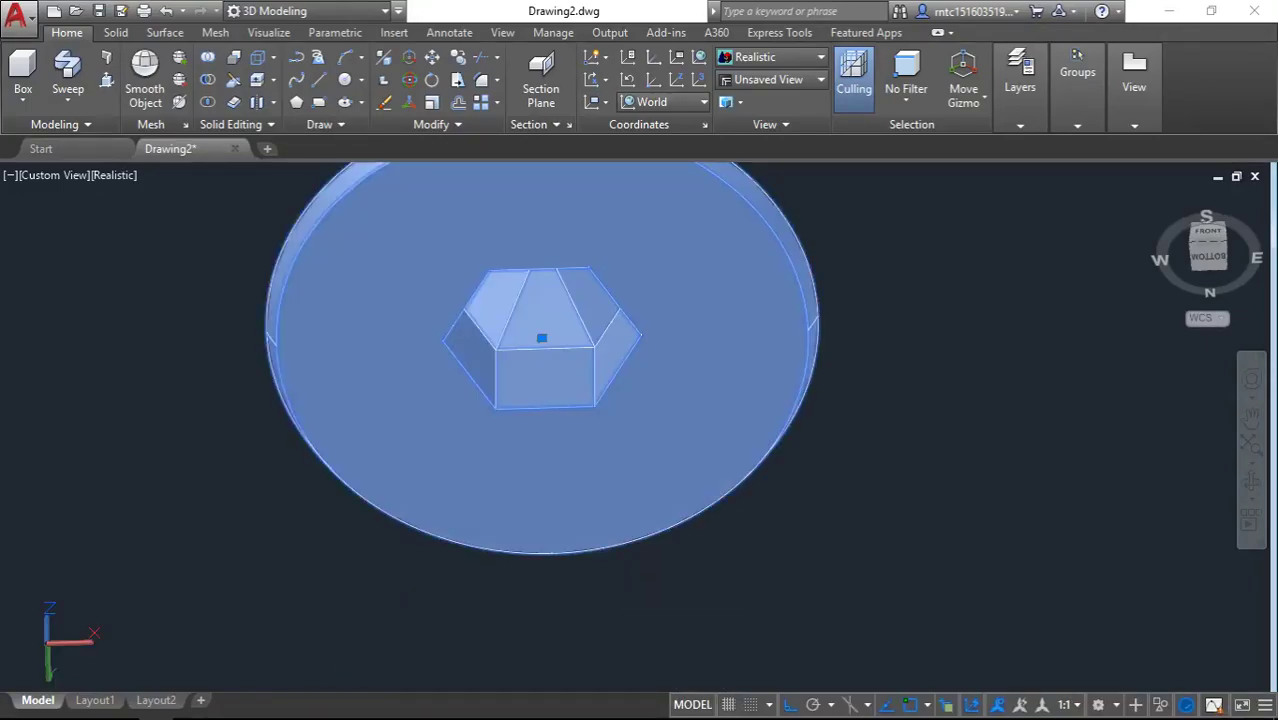
{"action": "key", "text": "Escape"}
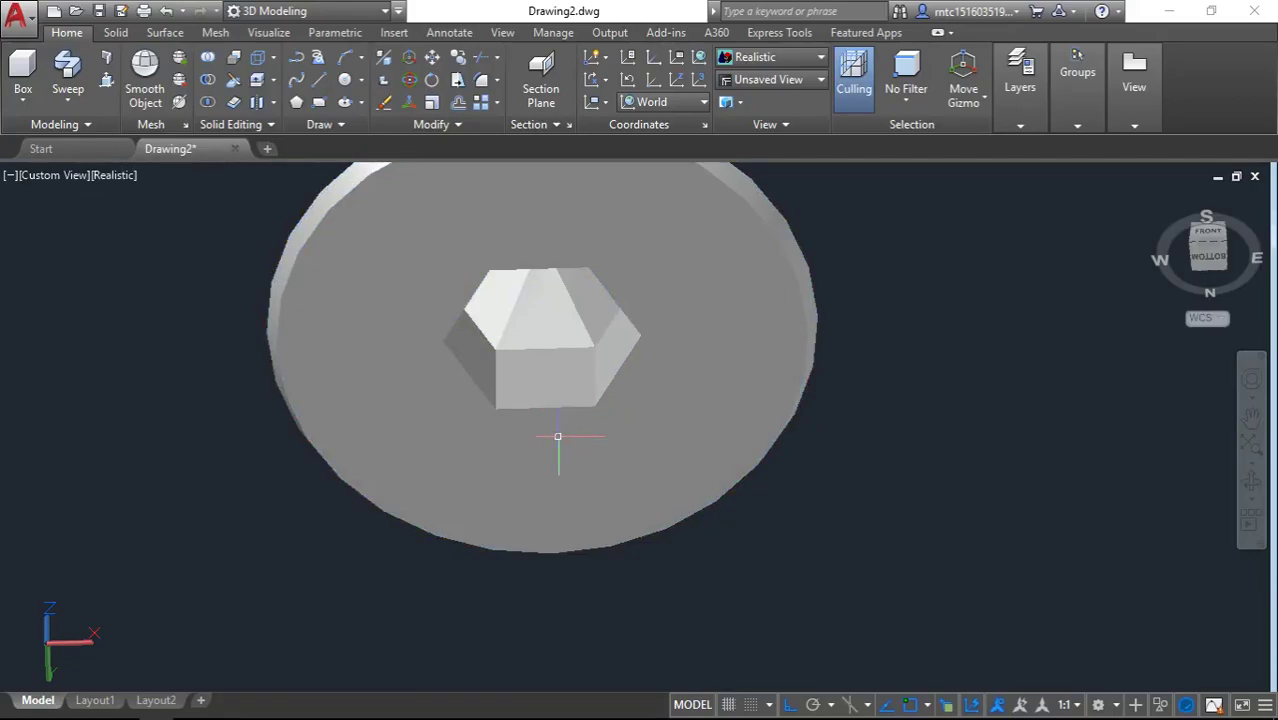
- Chamfer all hexagonal socket rim edges, accepting the default chamfer distances
{"action": "type", "text": "cham"}
{"action": "key", "text": "Return"}
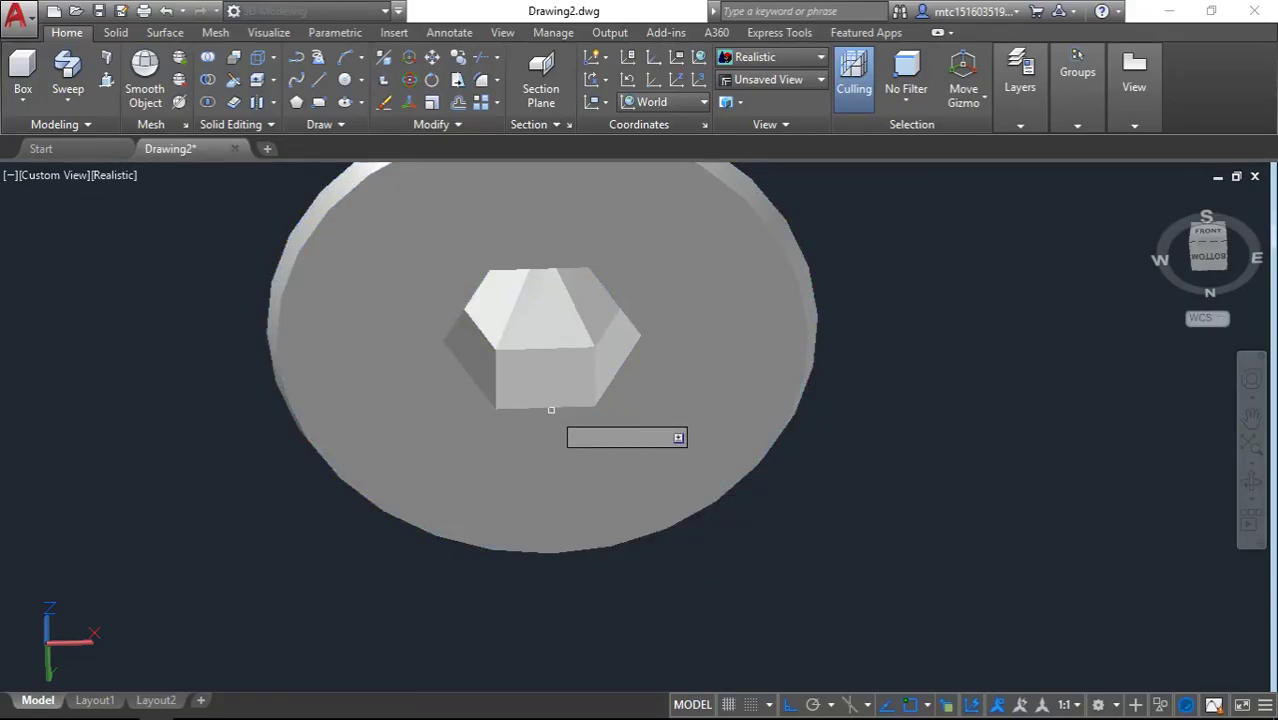
{"action": "left_click", "coordinate": [551, 408]}
{"action": "left_click", "coordinate": [609, 476]}
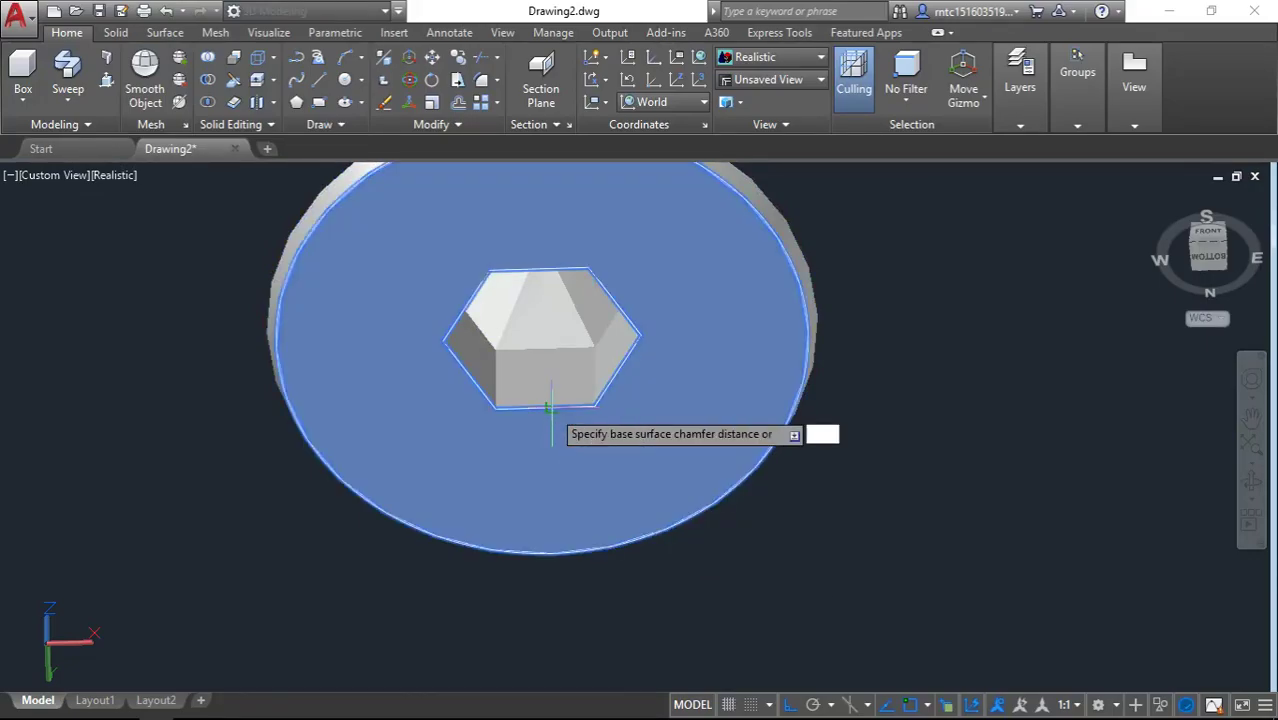
{"action": "key", "text": "Return"}
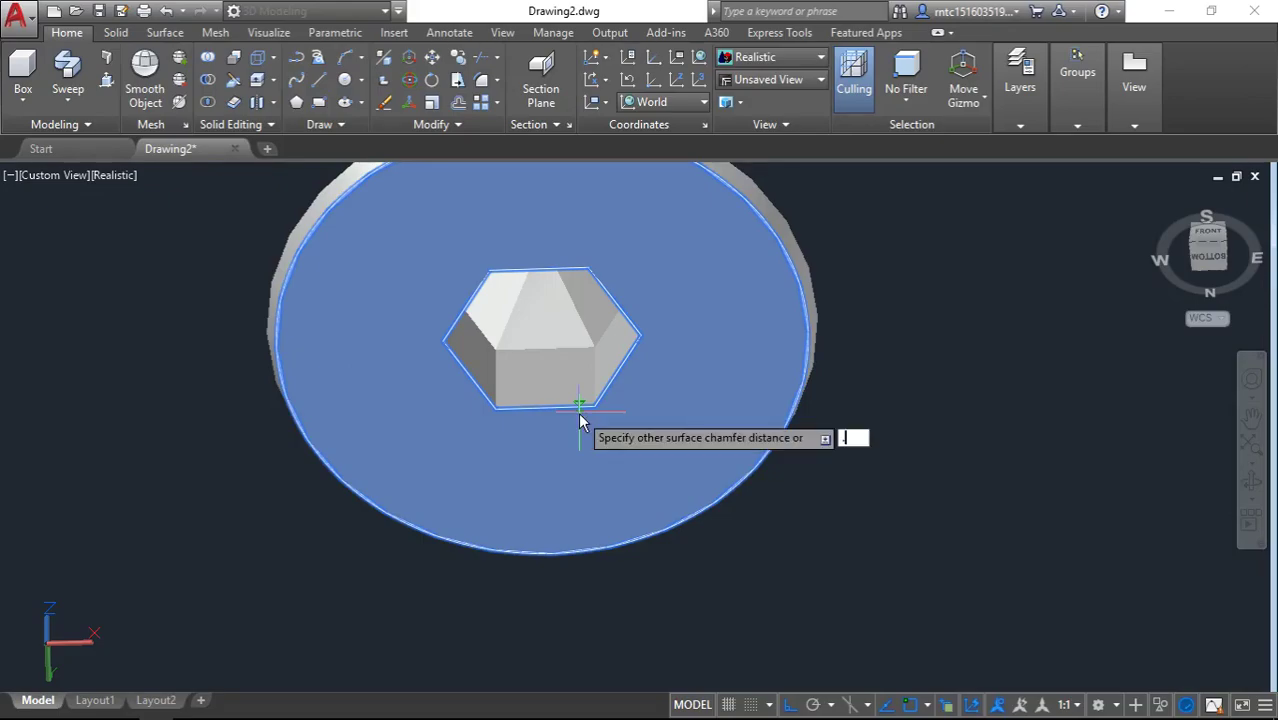
{"action": "type", "text": "3"}
{"action": "key", "text": "Return"}
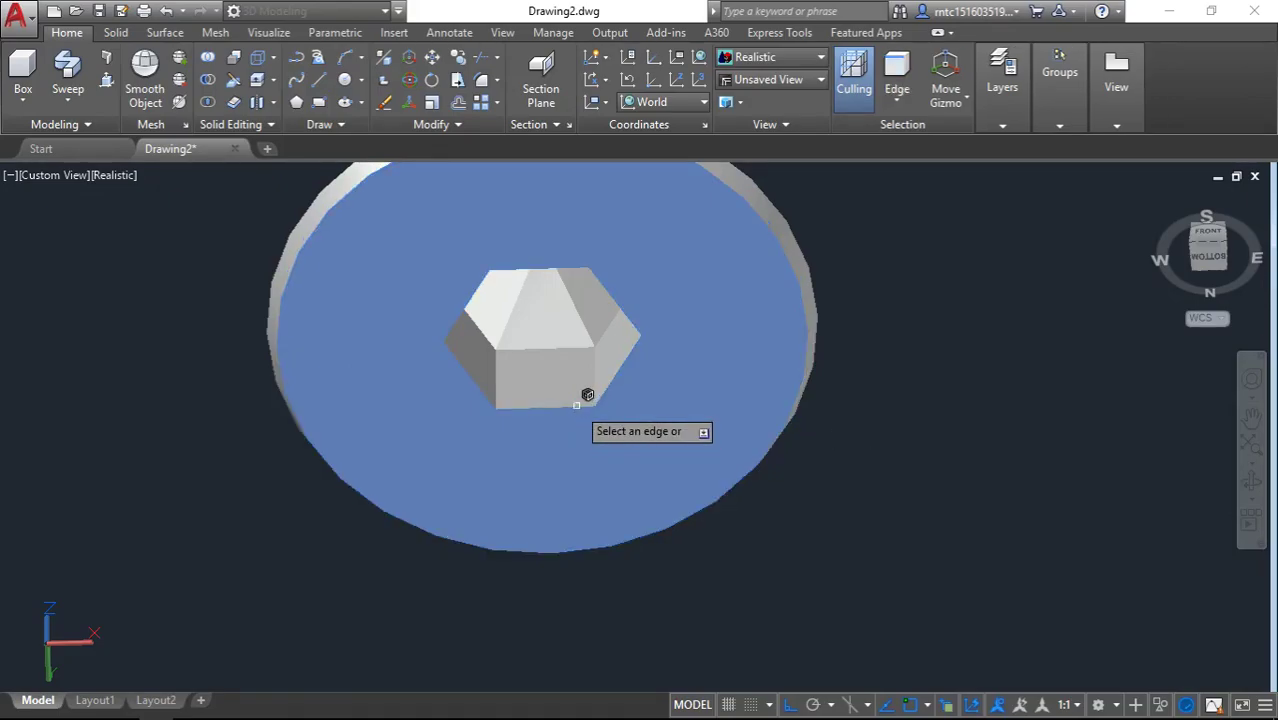
{"action": "left_click", "coordinate": [632, 322]}
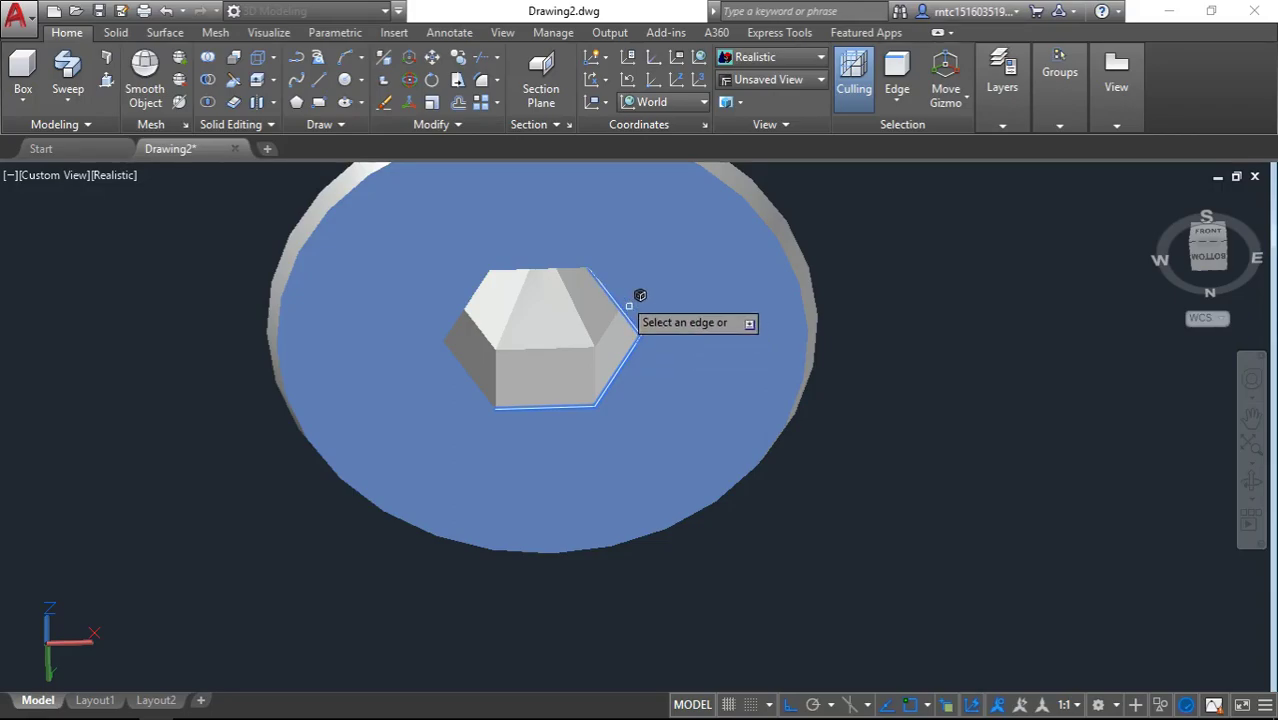
{"action": "left_click", "coordinate": [568, 269]}
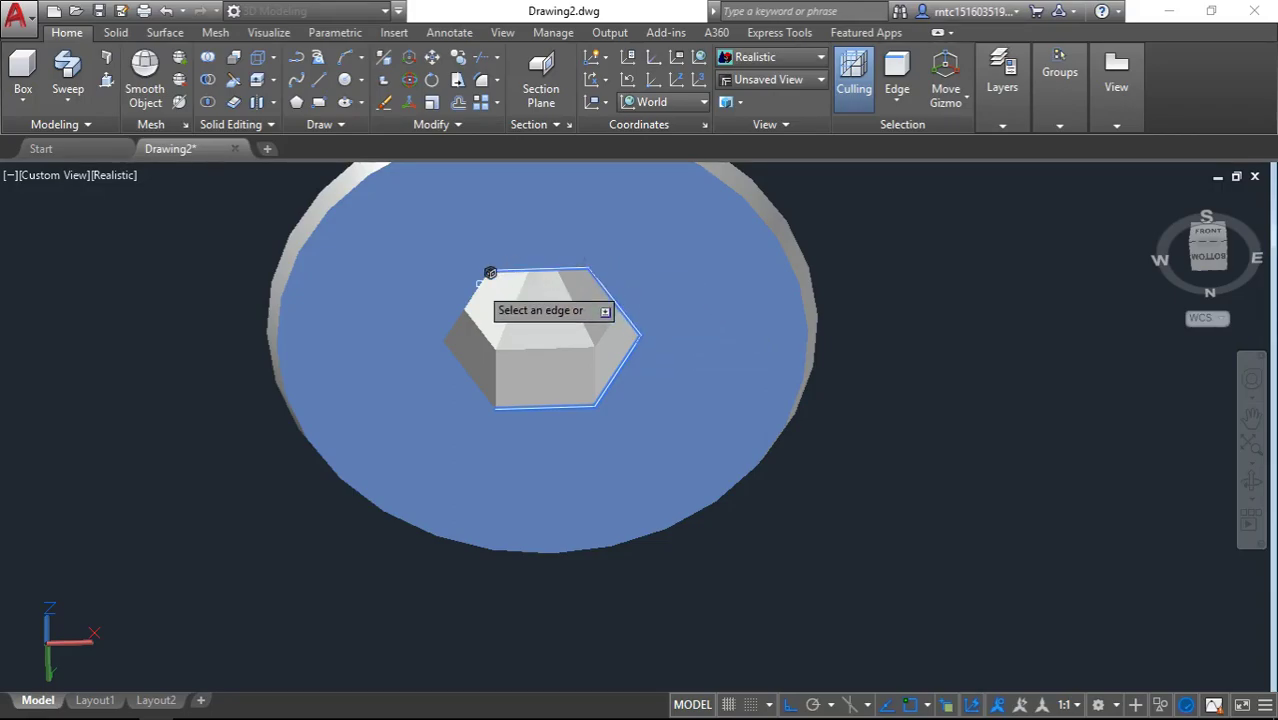
{"action": "left_click", "coordinate": [466, 369]}
{"action": "key", "text": "Return"}
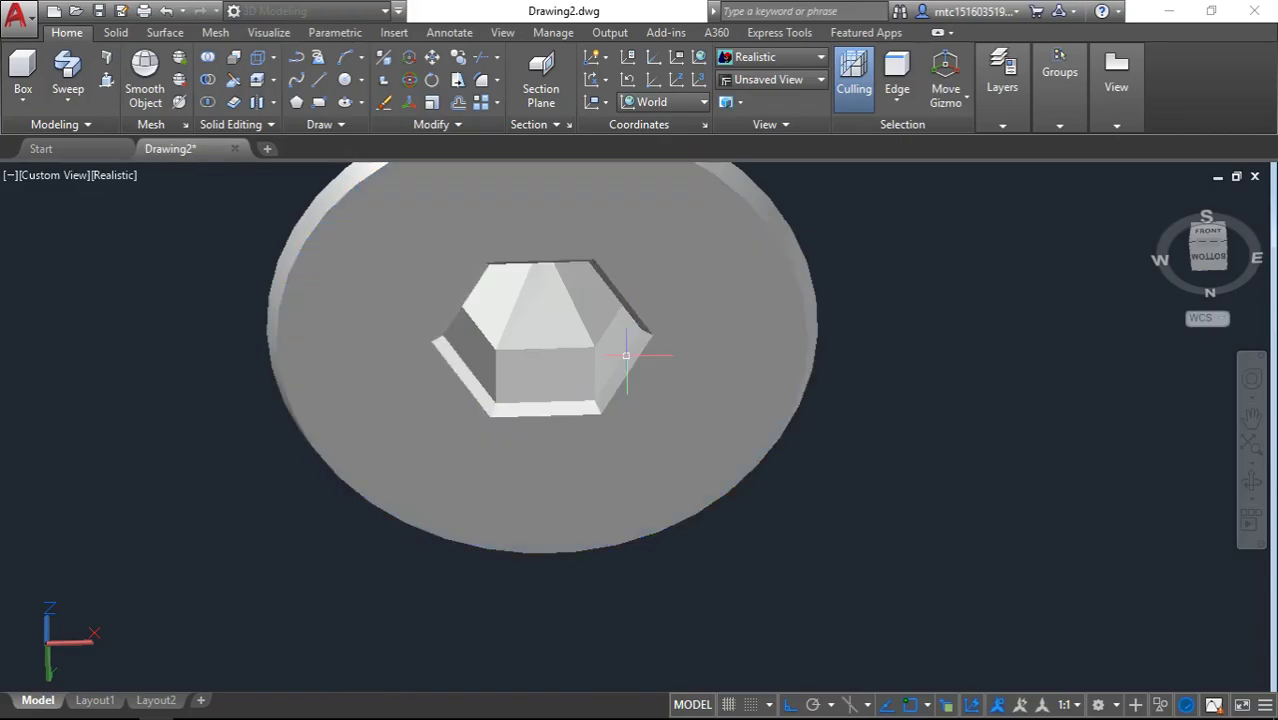
{"action": "mouse_move", "coordinate": [665, 343]}
{"action": "middle_mouse_down", "text": "shift"}
{"action": "mouse_move", "coordinate": [665, 280]}
{"action": "mouse_move", "coordinate": [769, 204]}
{"action": "mouse_move", "coordinate": [793, 300]}
{"action": "mouse_move", "coordinate": [765, 386]}
{"action": "mouse_move", "coordinate": [642, 346]}
{"action": "mouse_move", "coordinate": [655, 316]}
{"action": "middle_mouse_up", "text": "shift"}
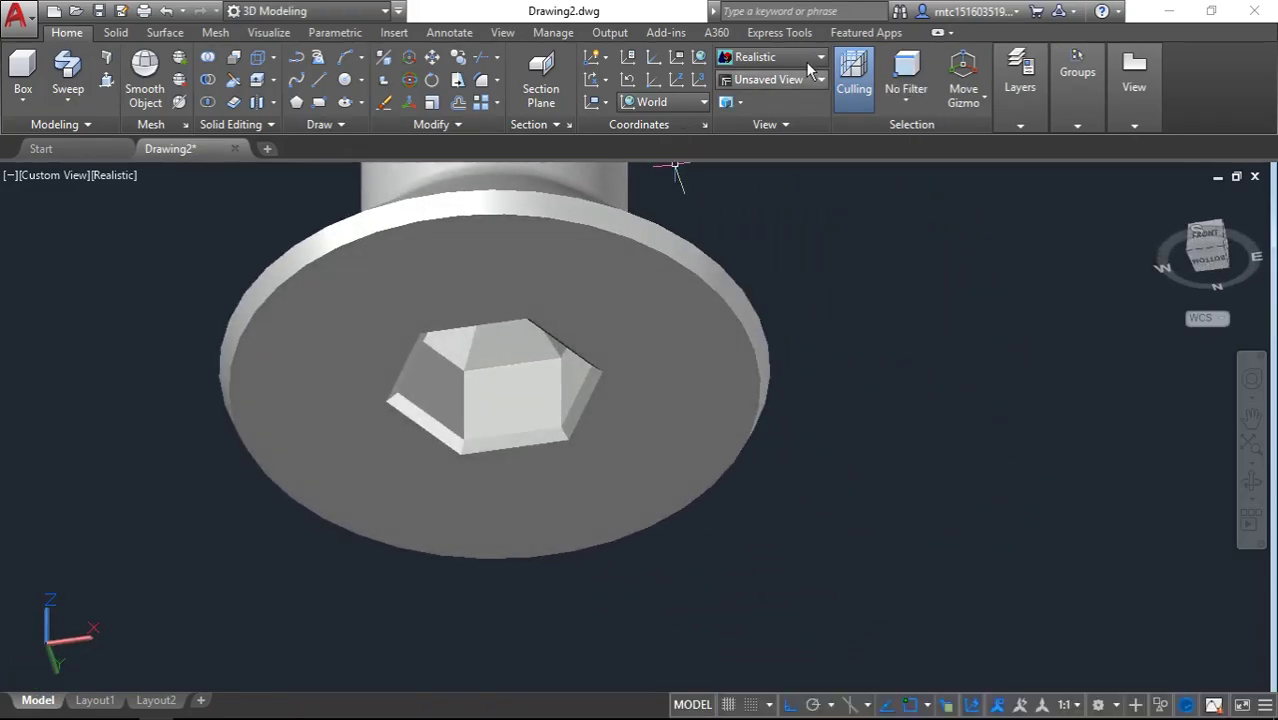
- Switch to the Rotate gizmo and view the screw from the Bottom
{"action": "left_click", "coordinate": [964, 95]}
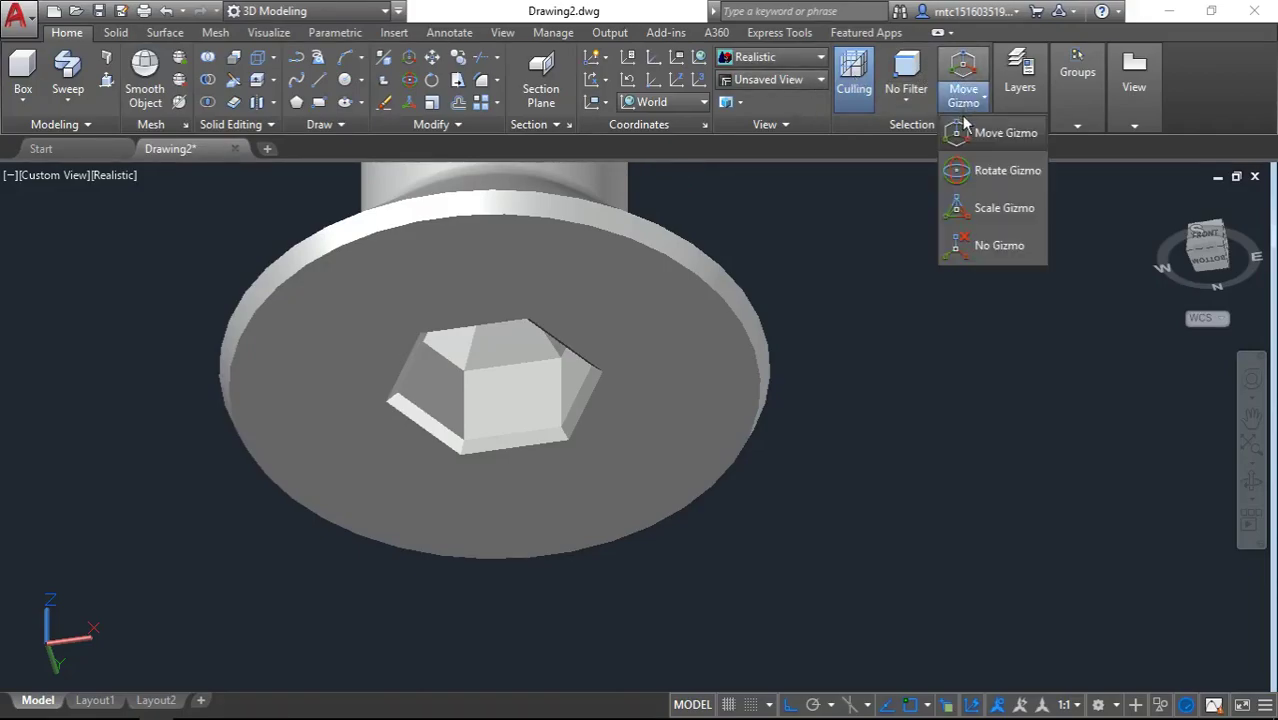
{"action": "left_click", "coordinate": [962, 126]}
{"action": "scroll", "coordinate": [617, 300], "scroll_direction": "down", "scroll_amount": 5}
{"action": "scroll", "coordinate": [617, 300], "scroll_direction": "up", "scroll_amount": 3}
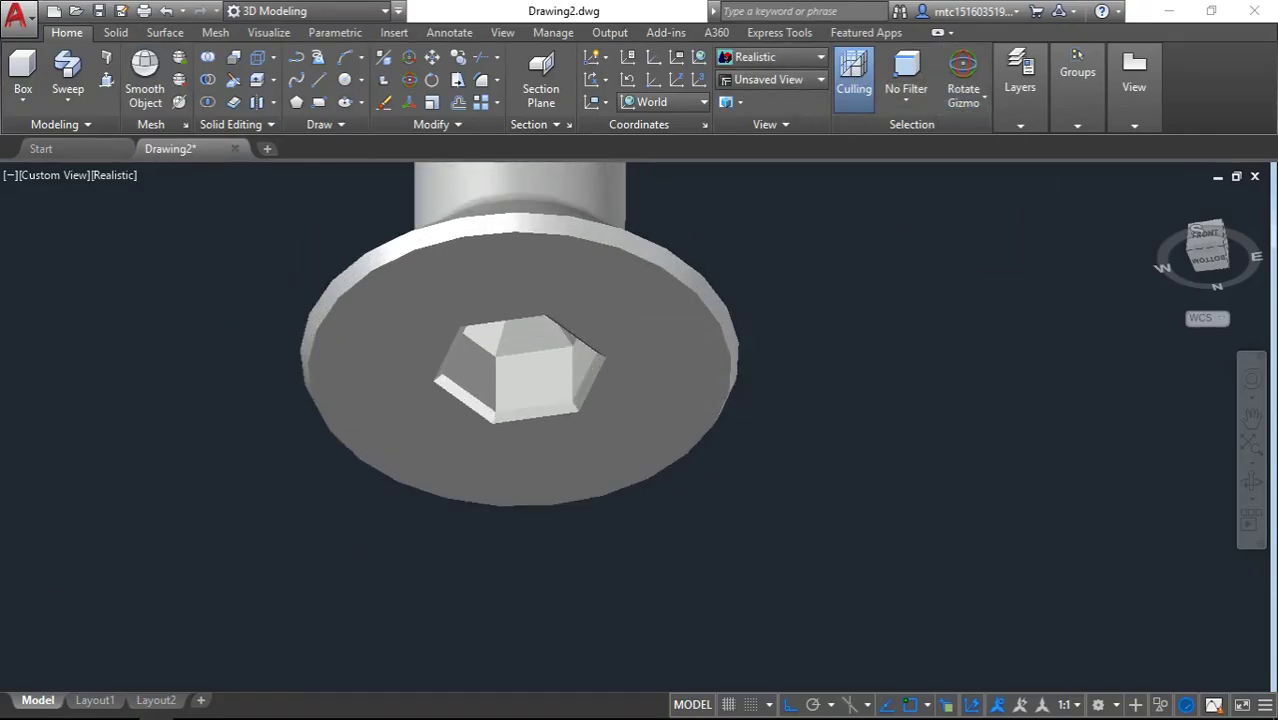
{"action": "scroll", "coordinate": [617, 300], "scroll_direction": "down", "scroll_amount": 5}
{"action": "middle_click_drag", "start_coordinate": [617, 300], "coordinate": [644, 570]}
{"action": "mouse_move", "coordinate": [1208, 247]}
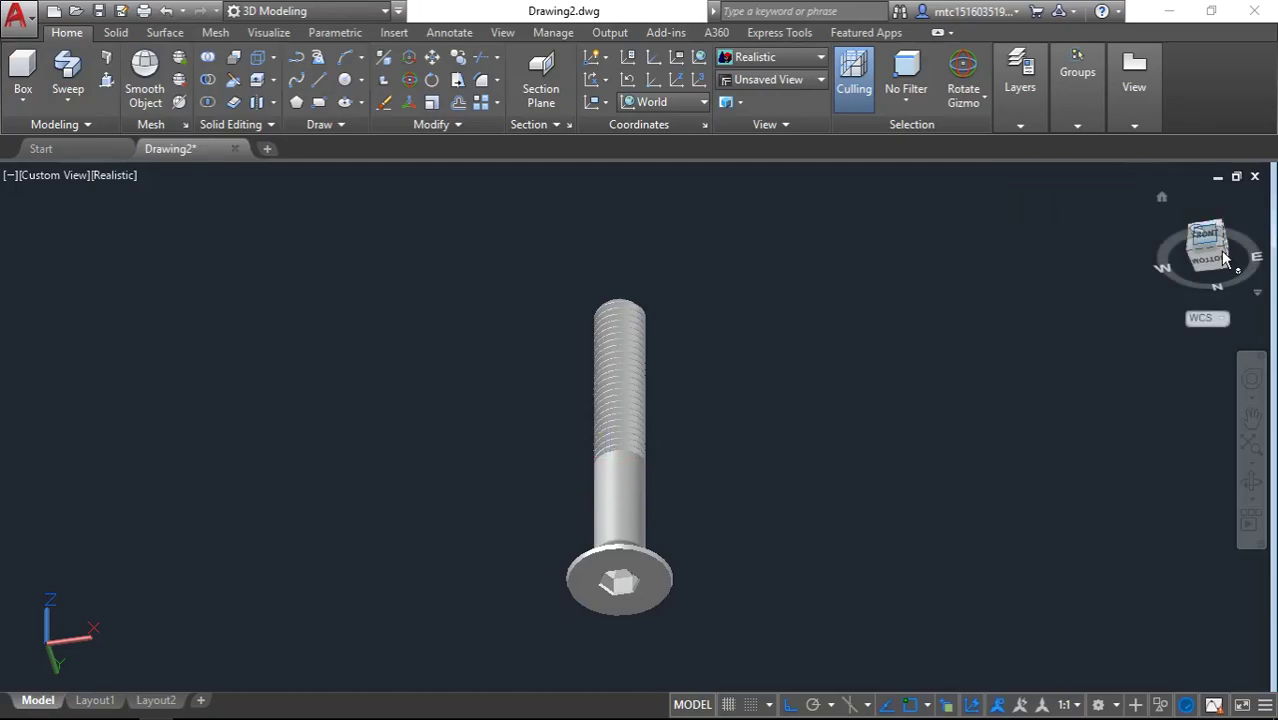
{"action": "left_click", "coordinate": [1220, 261]}
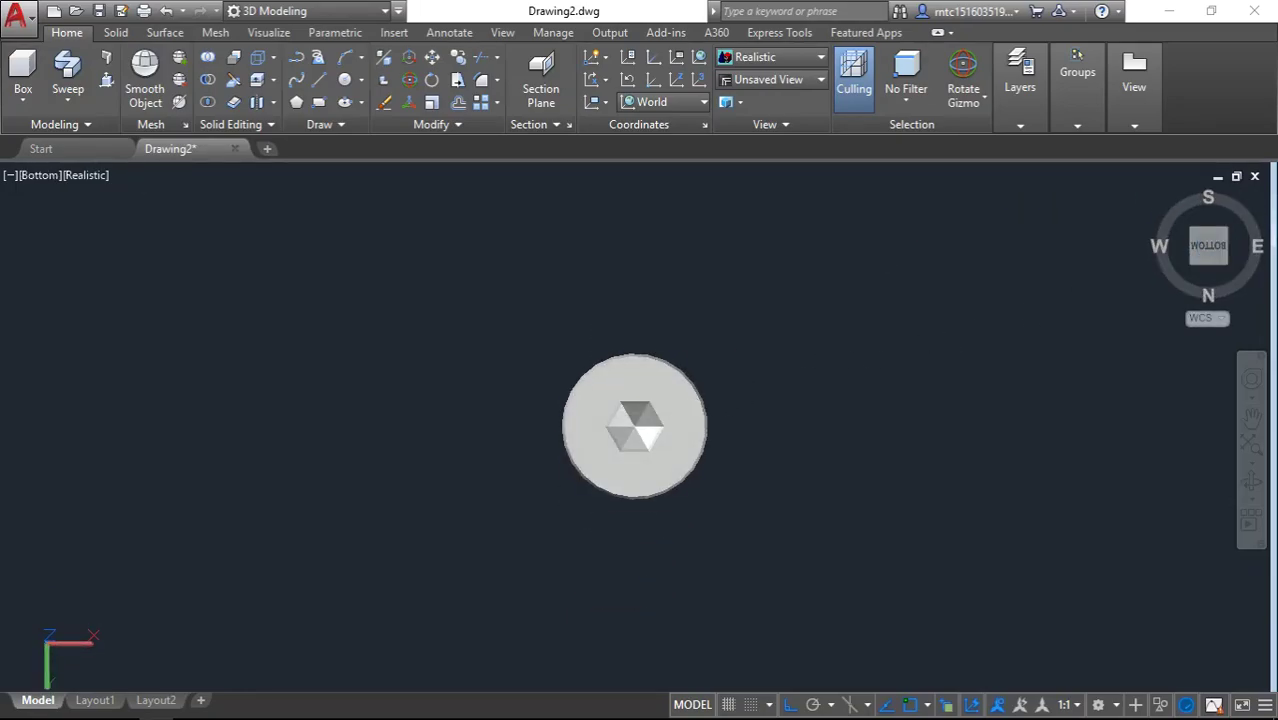
- Rotate the screw 90° so it lies horizontally with the head to the right
{"action": "left_click", "coordinate": [660, 415]}
{"action": "left_click", "coordinate": [631, 369]}
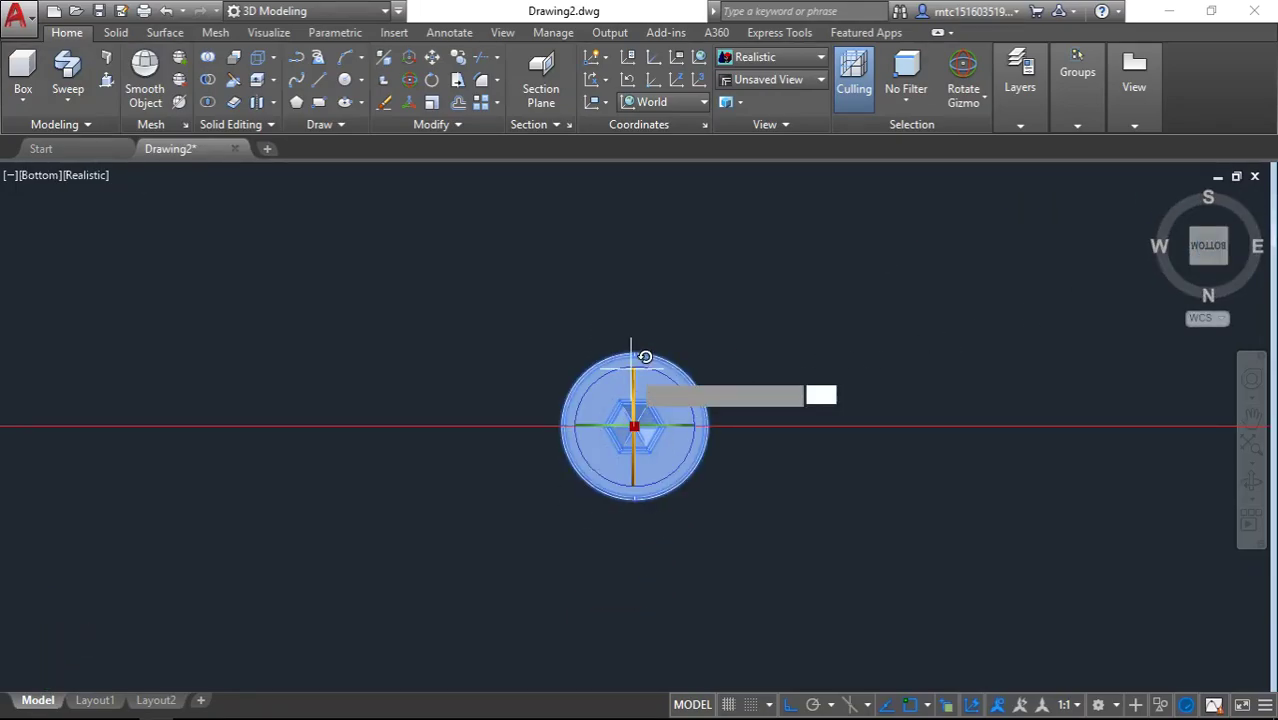
{"action": "left_click", "coordinate": [634, 427]}
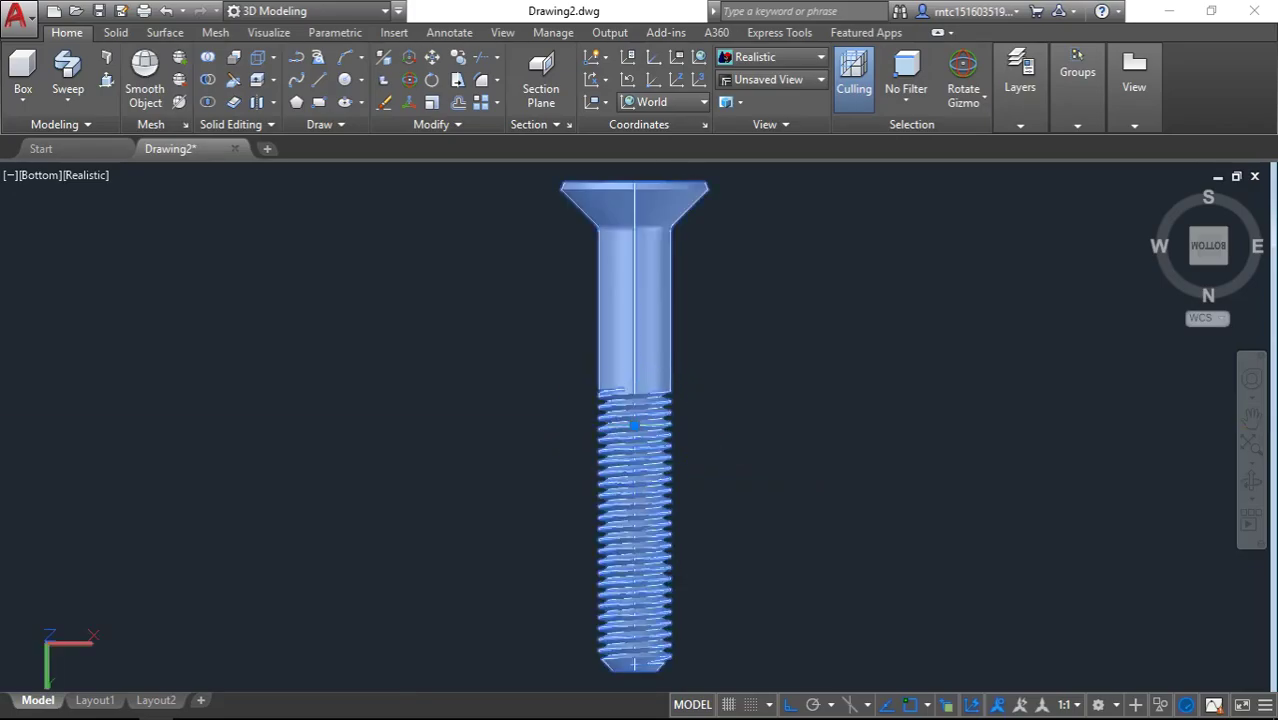
{"action": "left_click", "coordinate": [695, 412]}
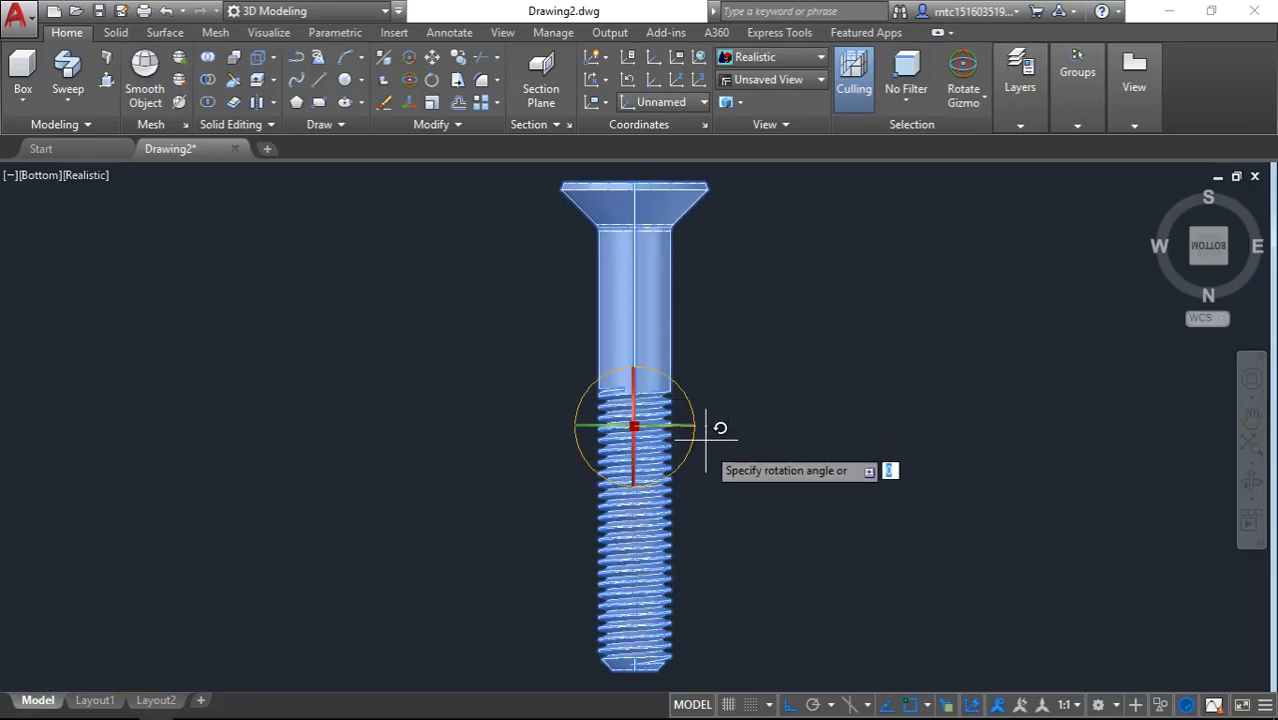
{"action": "left_click", "coordinate": [681, 471]}
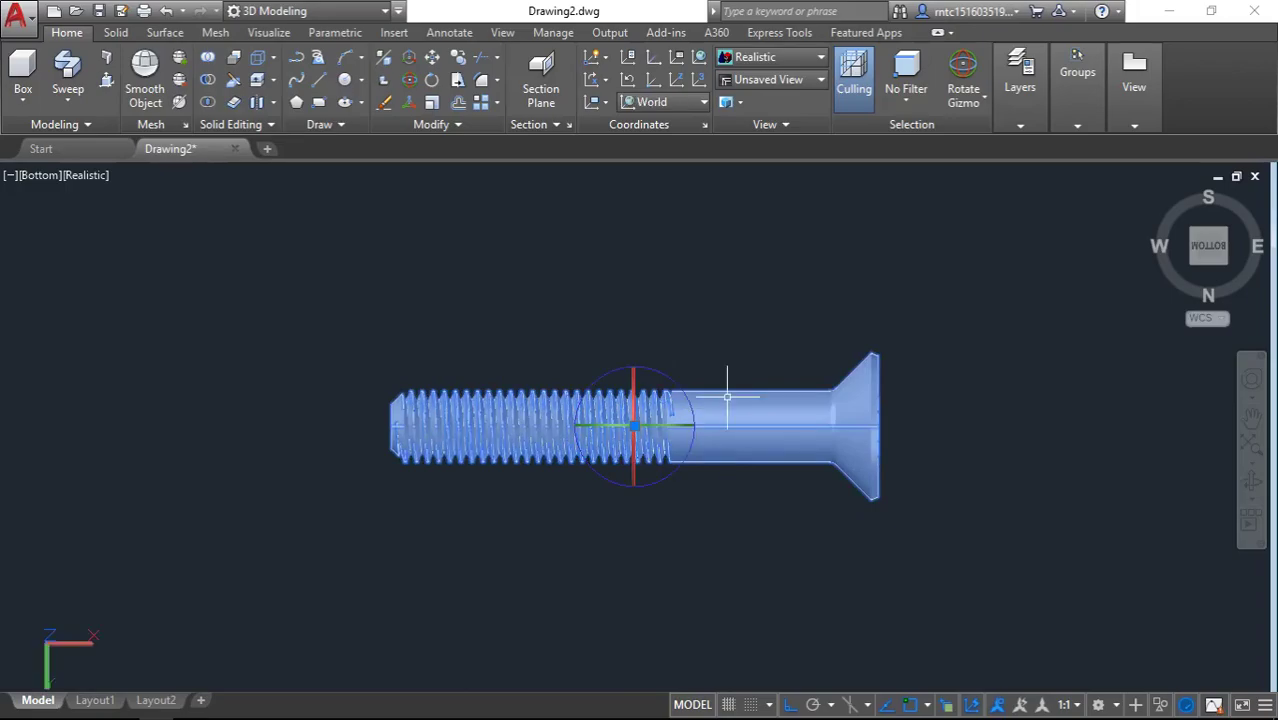
{"action": "mouse_move", "coordinate": [715, 420]}
{"action": "middle_mouse_down", "text": "shift"}
{"action": "mouse_move", "coordinate": [493, 476]}
{"action": "mouse_move", "coordinate": [531, 622]}
{"action": "mouse_move", "coordinate": [662, 676]}
{"action": "mouse_move", "coordinate": [716, 485]}
{"action": "mouse_move", "coordinate": [750, 443]}
{"action": "mouse_move", "coordinate": [806, 507]}
{"action": "mouse_move", "coordinate": [870, 639]}
{"action": "mouse_move", "coordinate": [787, 659]}
{"action": "mouse_move", "coordinate": [613, 622]}
{"action": "middle_mouse_up", "text": "shift"}
{"action": "scroll", "coordinate": [650, 490], "scroll_direction": "up", "scroll_amount": 2}
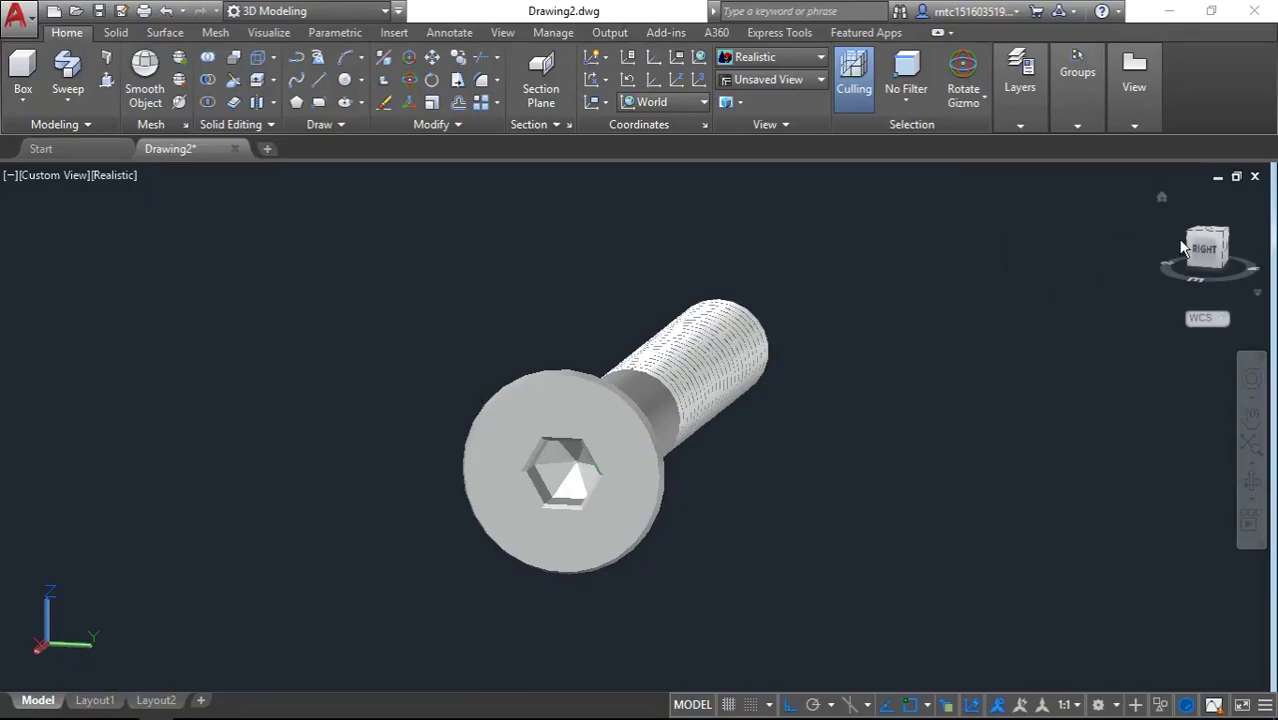
{"action": "left_click", "coordinate": [1221, 237]}
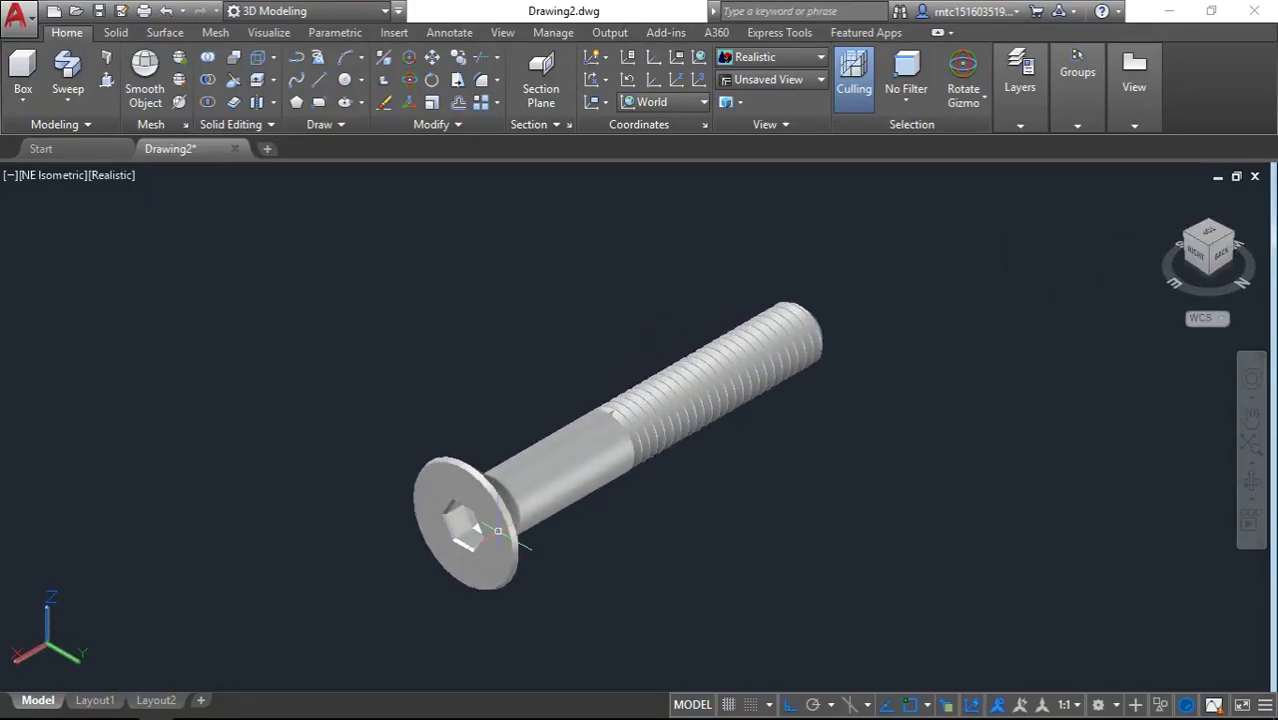
{"action": "scroll", "coordinate": [443, 549], "scroll_direction": "up", "scroll_amount": 5}
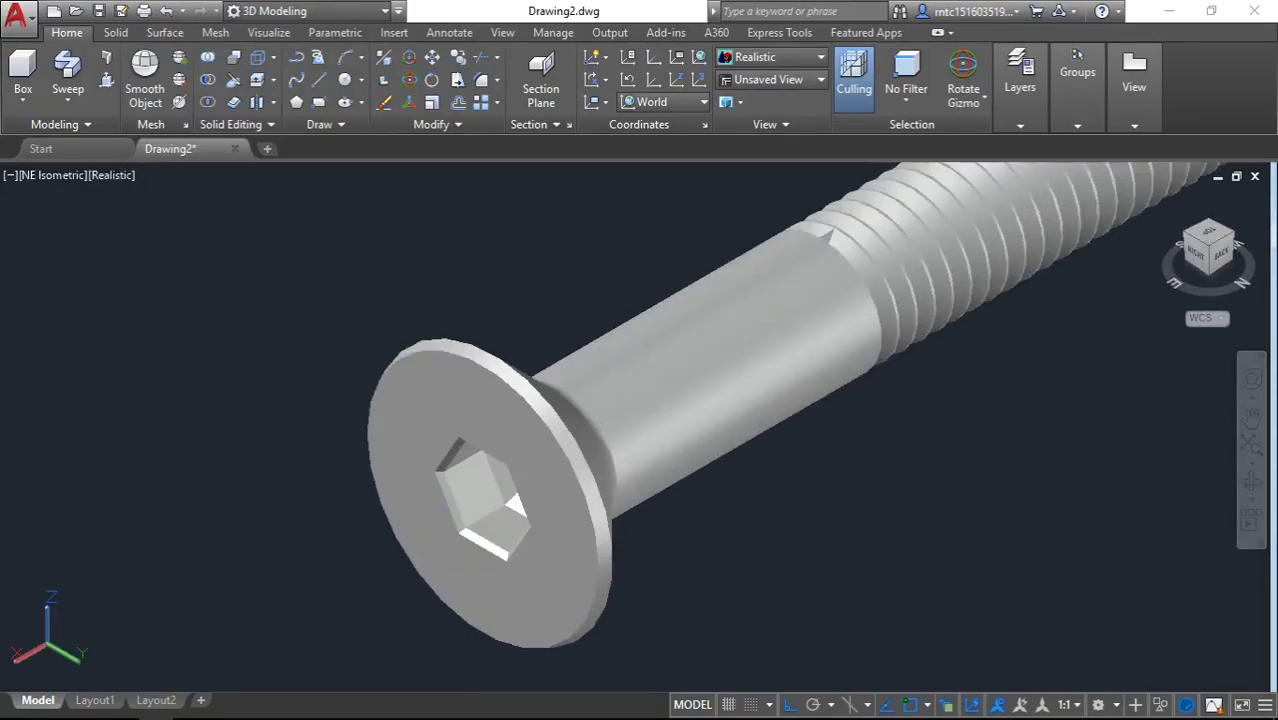
{"action": "scroll", "coordinate": [442, 500], "scroll_direction": "down", "scroll_amount": 5}
{"action": "mouse_move", "coordinate": [442, 500]}
{"action": "middle_mouse_down", "text": "shift"}
{"action": "mouse_move", "coordinate": [633, 456]}
{"action": "mouse_move", "coordinate": [884, 457]}
{"action": "mouse_move", "coordinate": [879, 480]}
{"action": "middle_mouse_up", "text": "shift"}
{"action": "scroll", "coordinate": [608, 481], "scroll_direction": "up", "scroll_amount": 2}
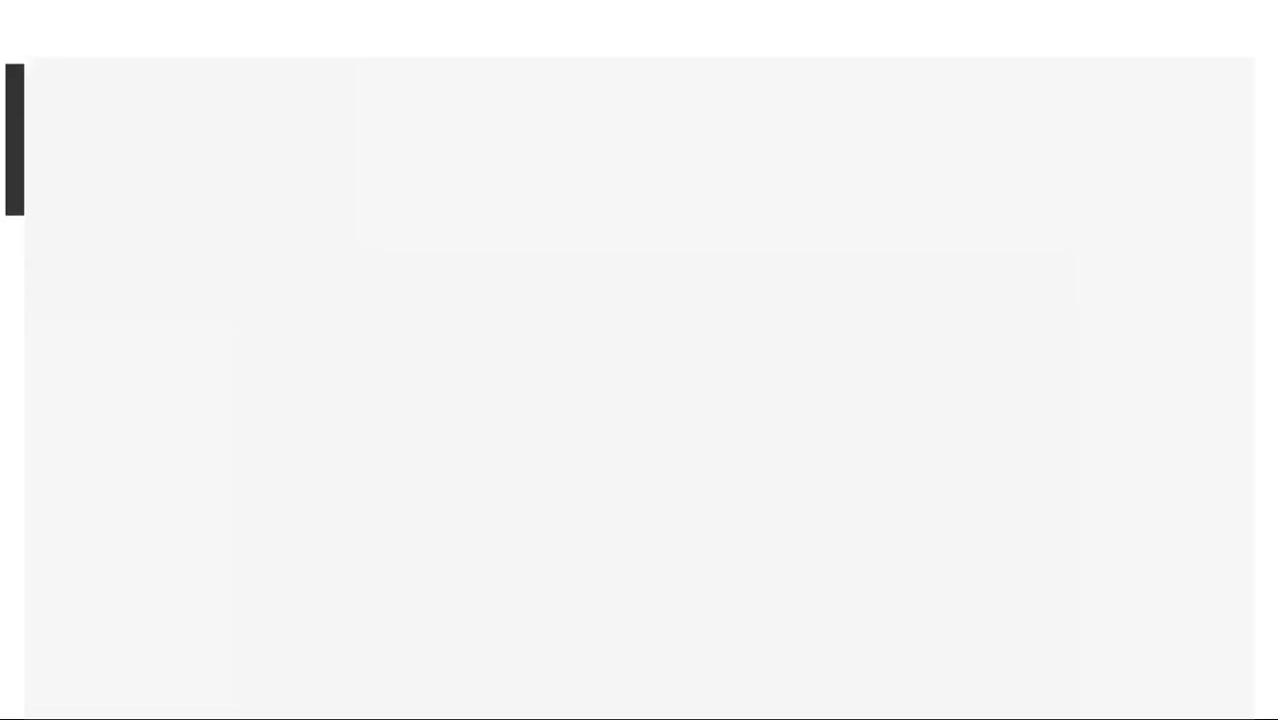